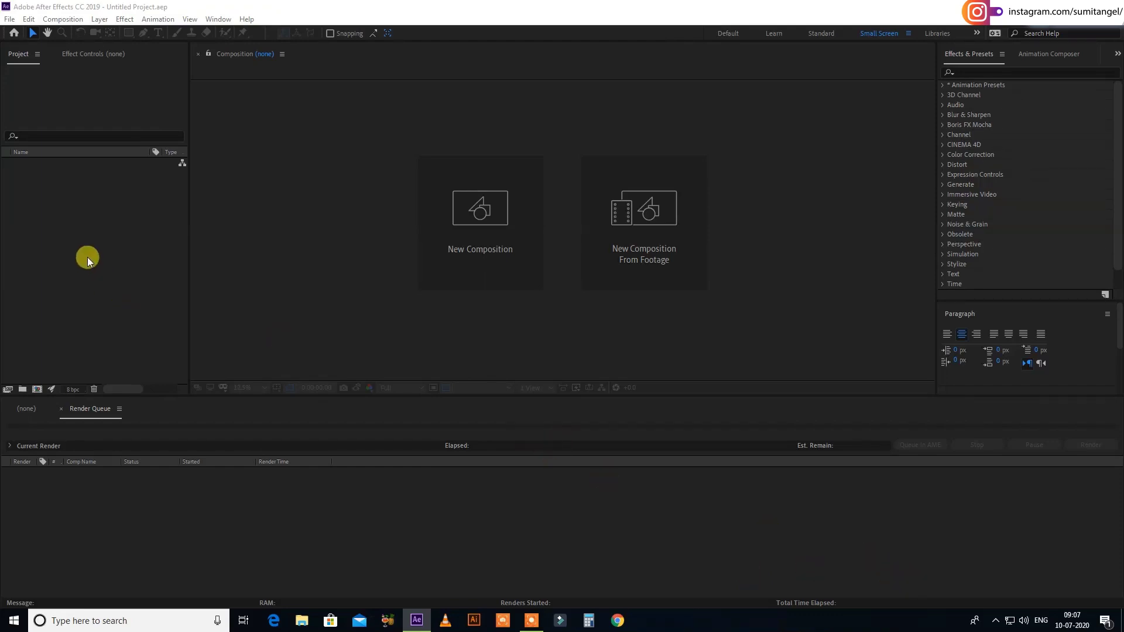
# - Import the Illustrator file cooking scene as a Composition with footage dimensions set to Layer Size
pyautogui.click(26, 408)
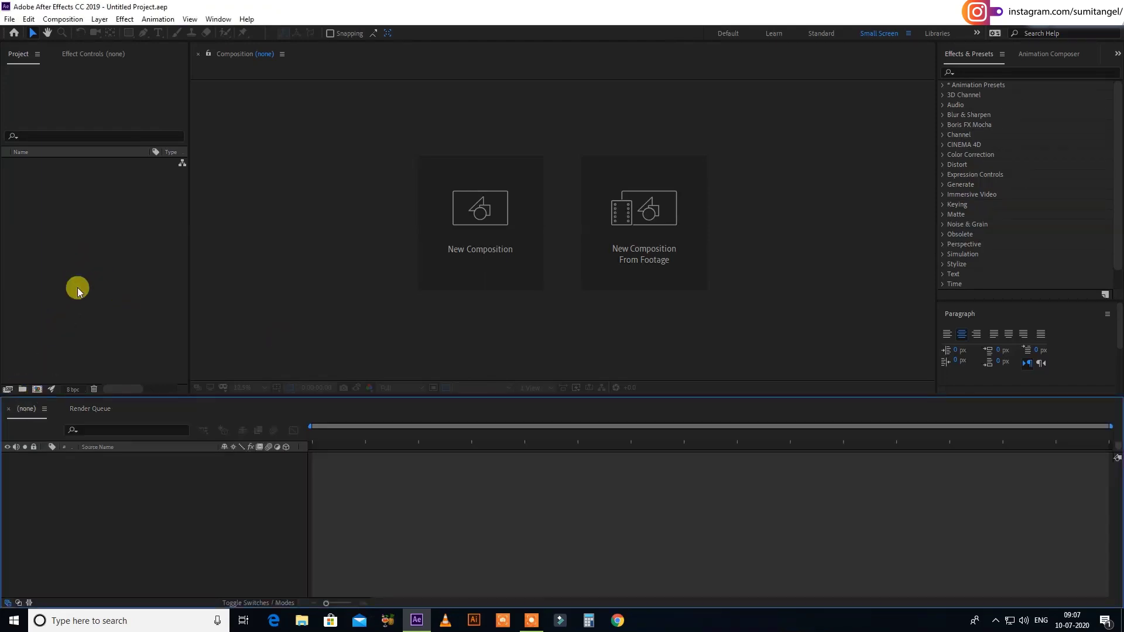
pyautogui.doubleClick(78, 291)
pyautogui.click(151, 107)
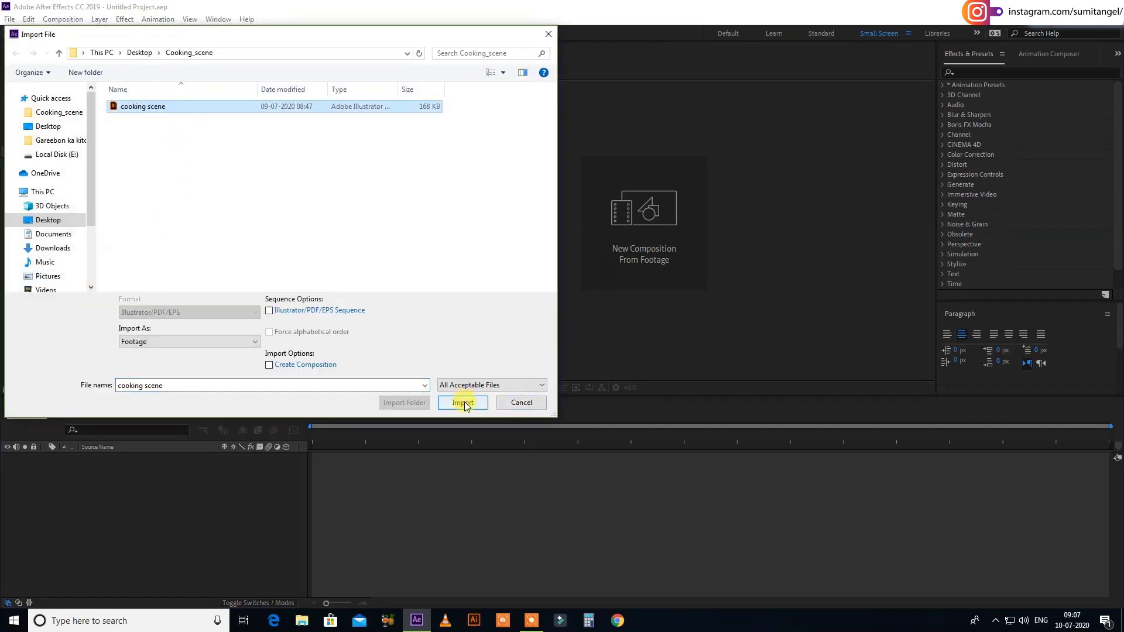
pyautogui.click(463, 402)
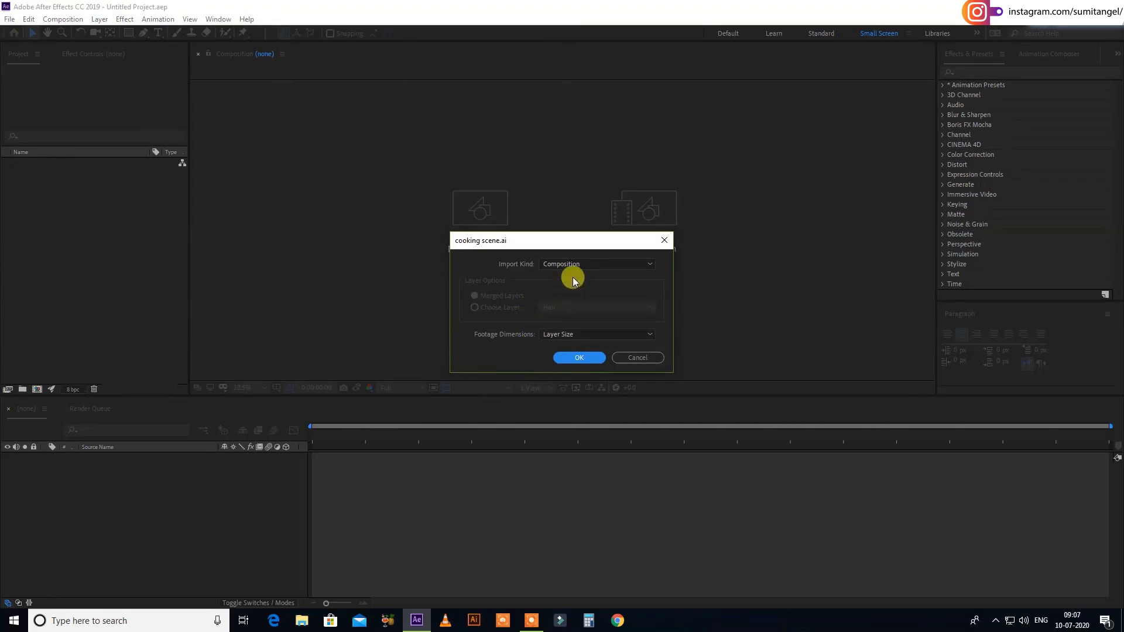
pyautogui.click(582, 266)
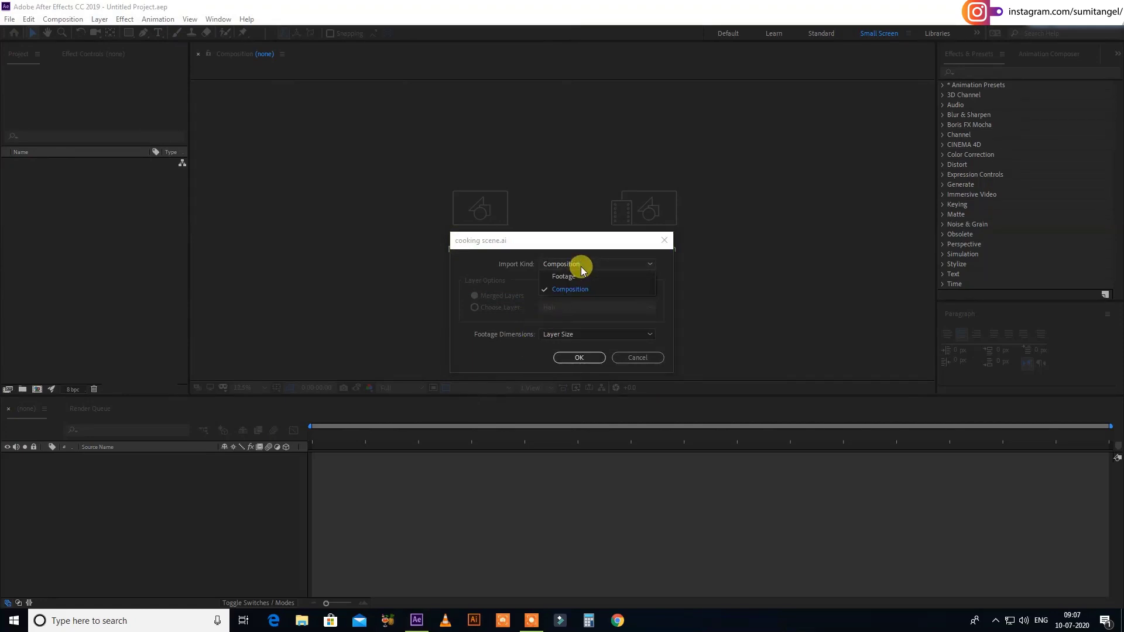
pyautogui.click(582, 289)
pyautogui.click(592, 265)
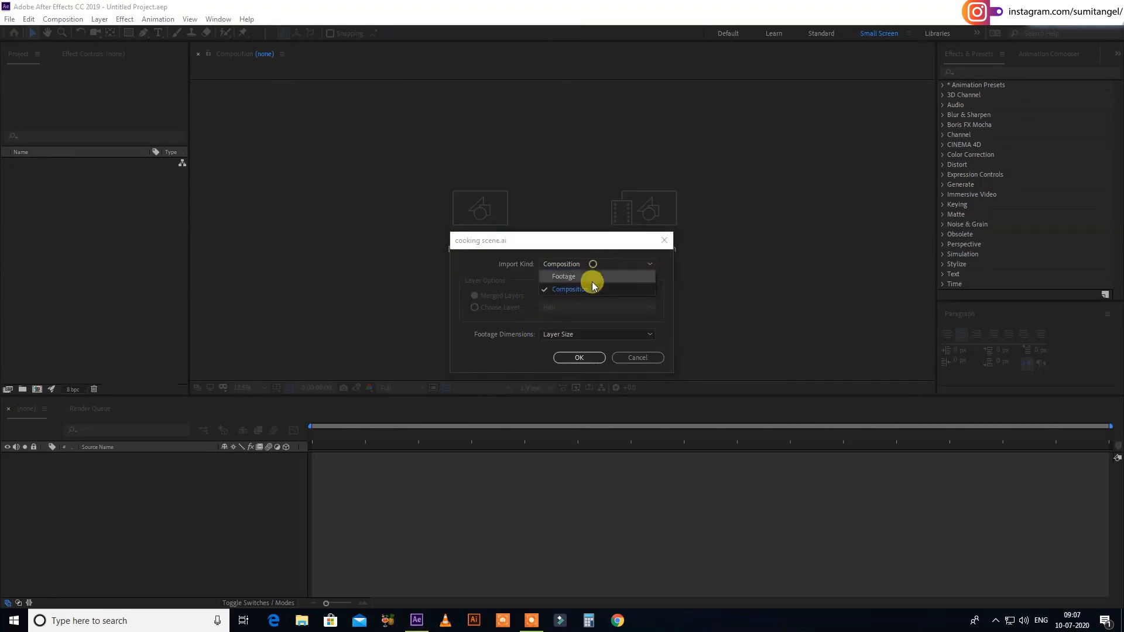
pyautogui.click(585, 288)
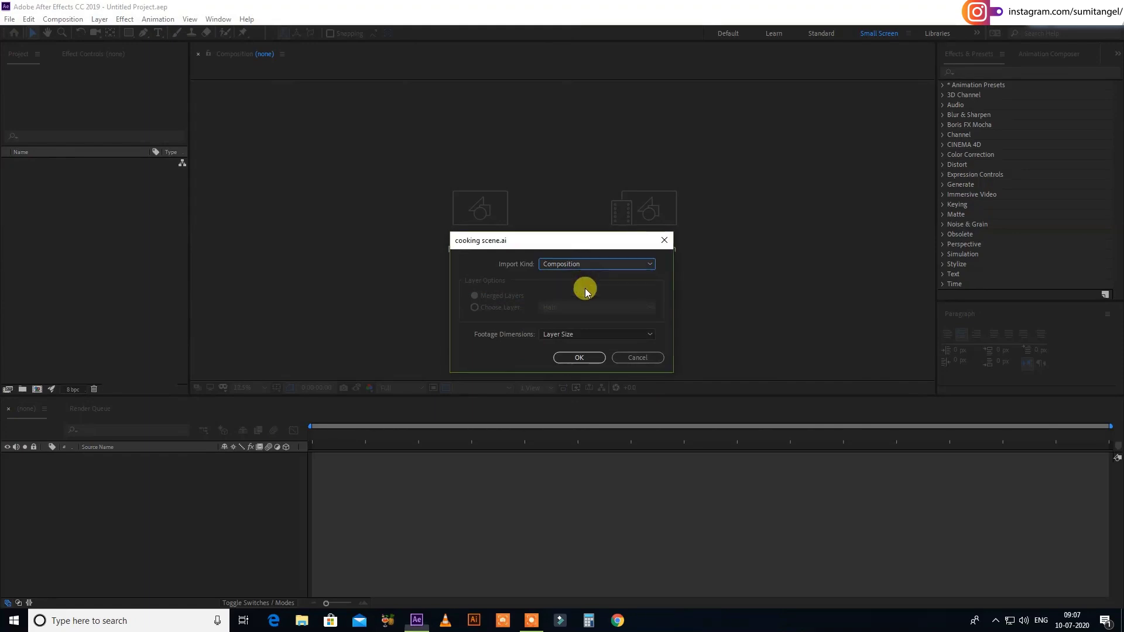
pyautogui.click(579, 356)
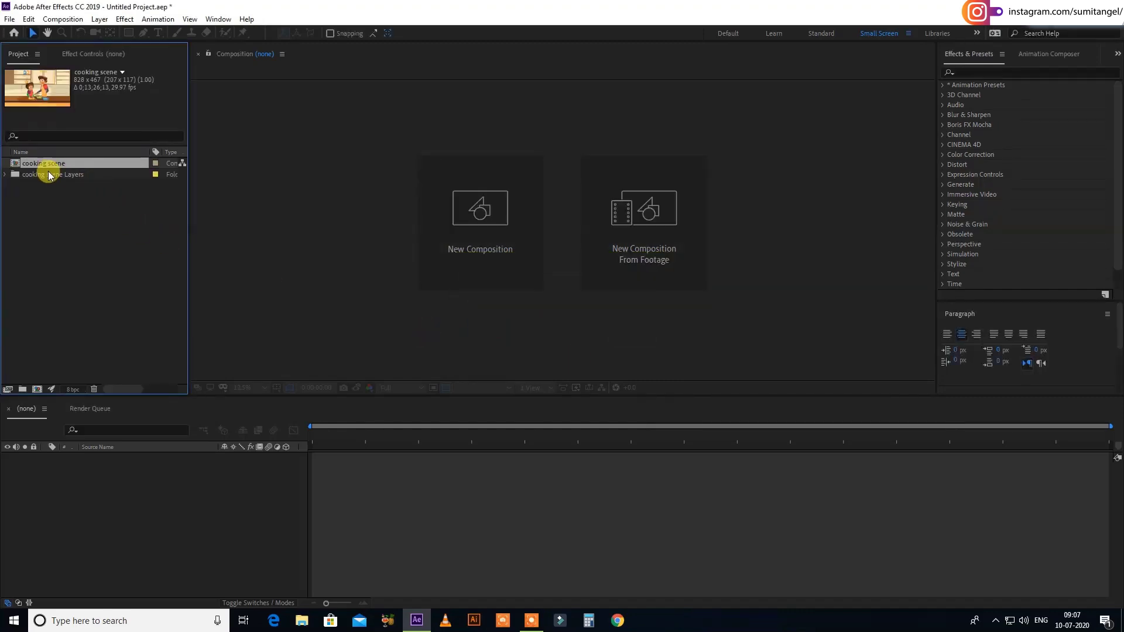
# - Save the project as cooking in the main classess AE files folder
pyautogui.click(10, 19)
pyautogui.moveTo(67, 142)
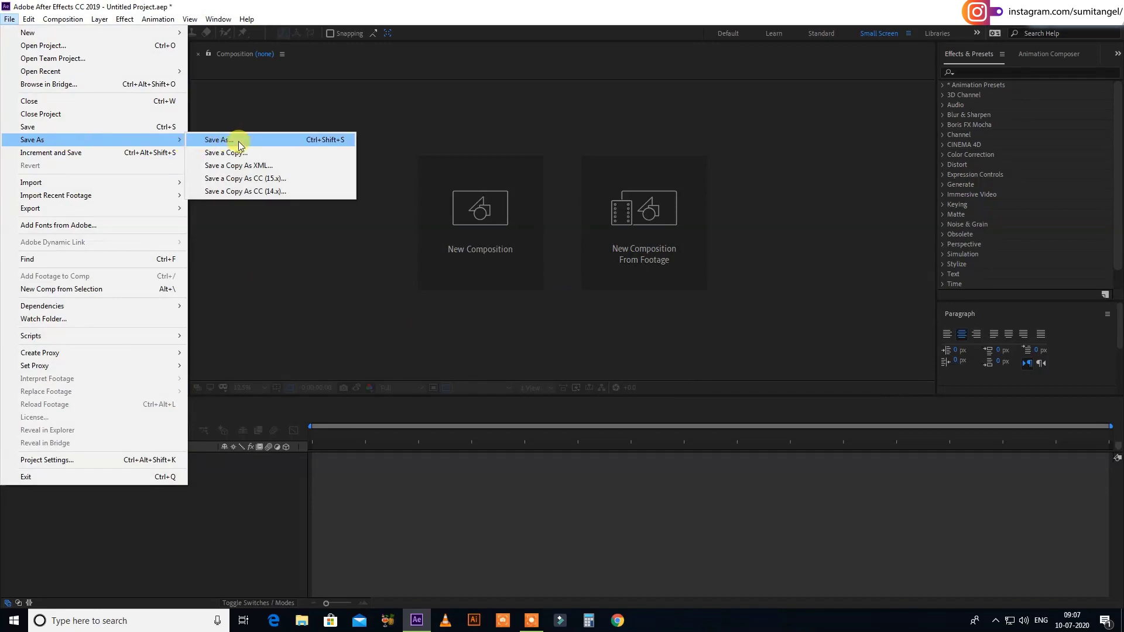
pyautogui.click(259, 140)
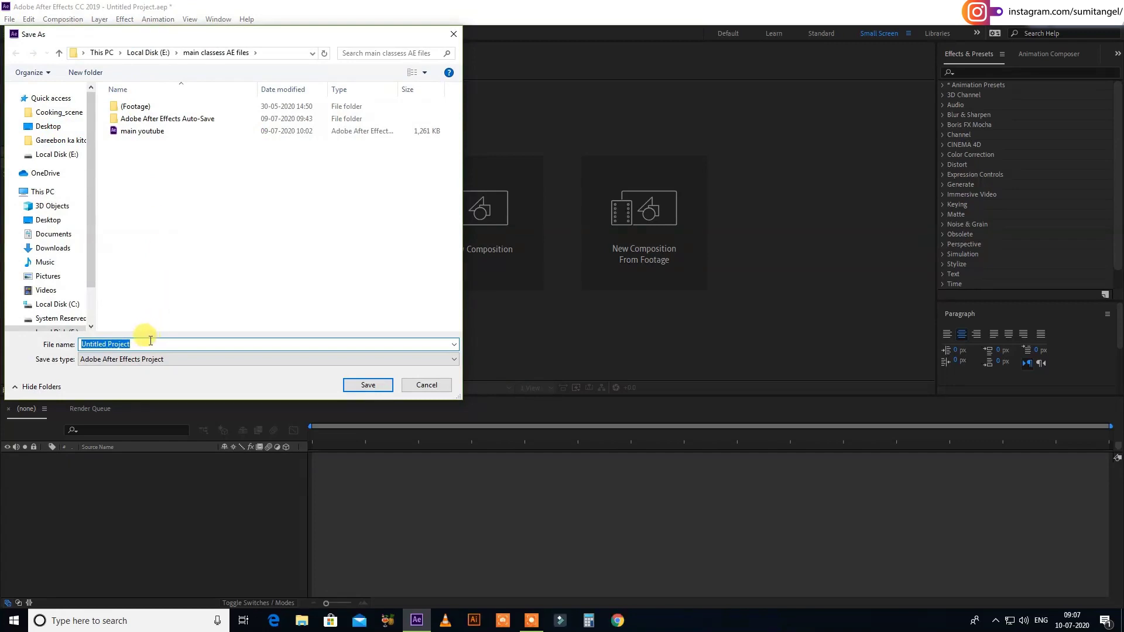
pyautogui.write('cooking')
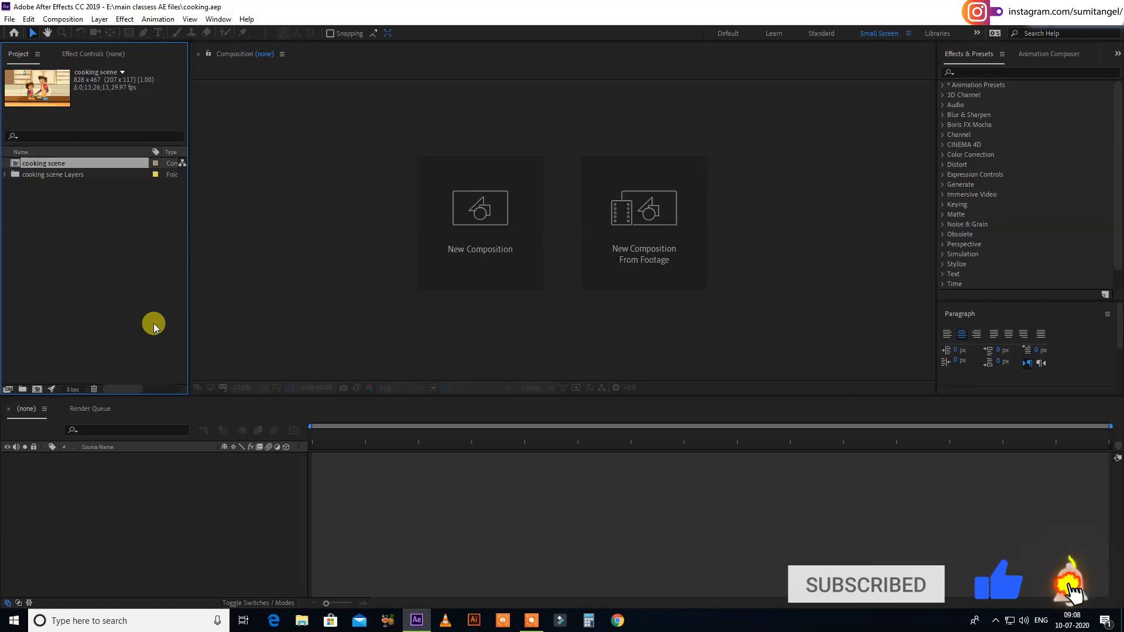
# - Open the cooking scene composition and set its preview resolution to Full
pyautogui.doubleClick(54, 168)
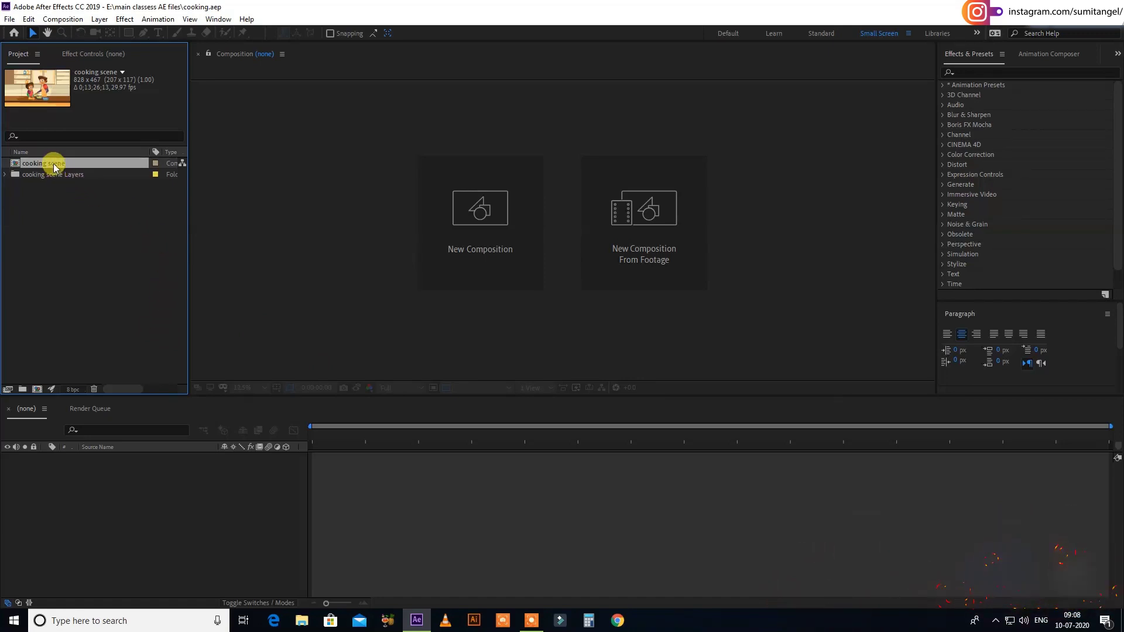
pyautogui.scroll(4, 508, 305)
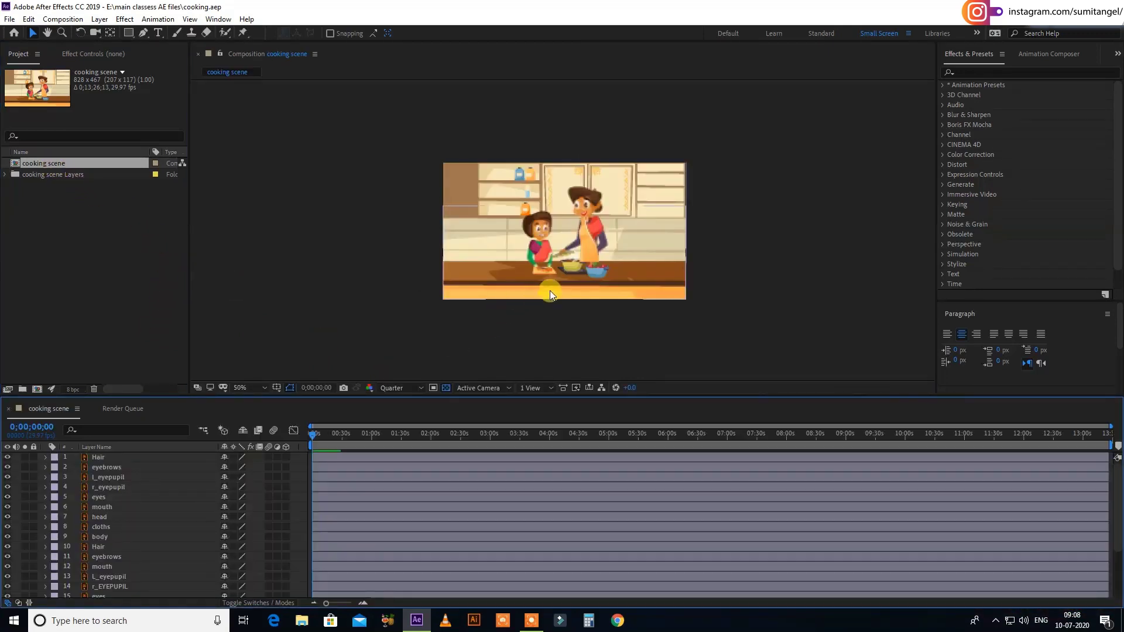
pyautogui.click(391, 388)
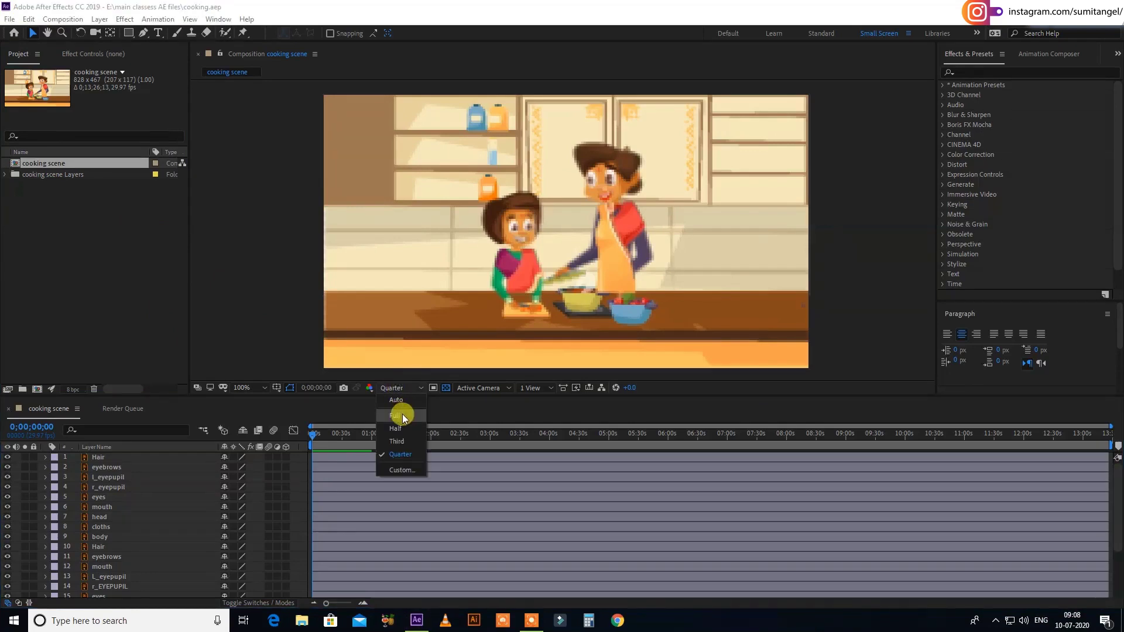
pyautogui.click(402, 415)
pyautogui.moveTo(548, 258)
pyautogui.mouseDown()
pyautogui.moveTo(528, 243)
pyautogui.moveTo(530, 263)
pyautogui.mouseUp()
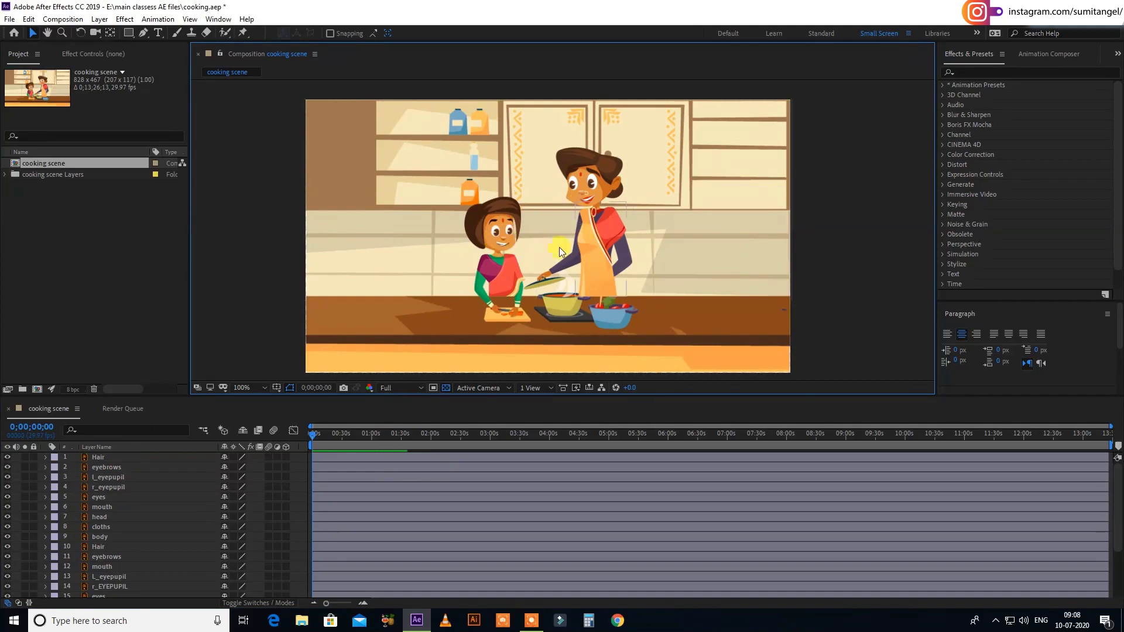
# - Set the label colour of the girl's layers, Hair through body (layers 1 to 9), to Purple
pyautogui.click(123, 457)
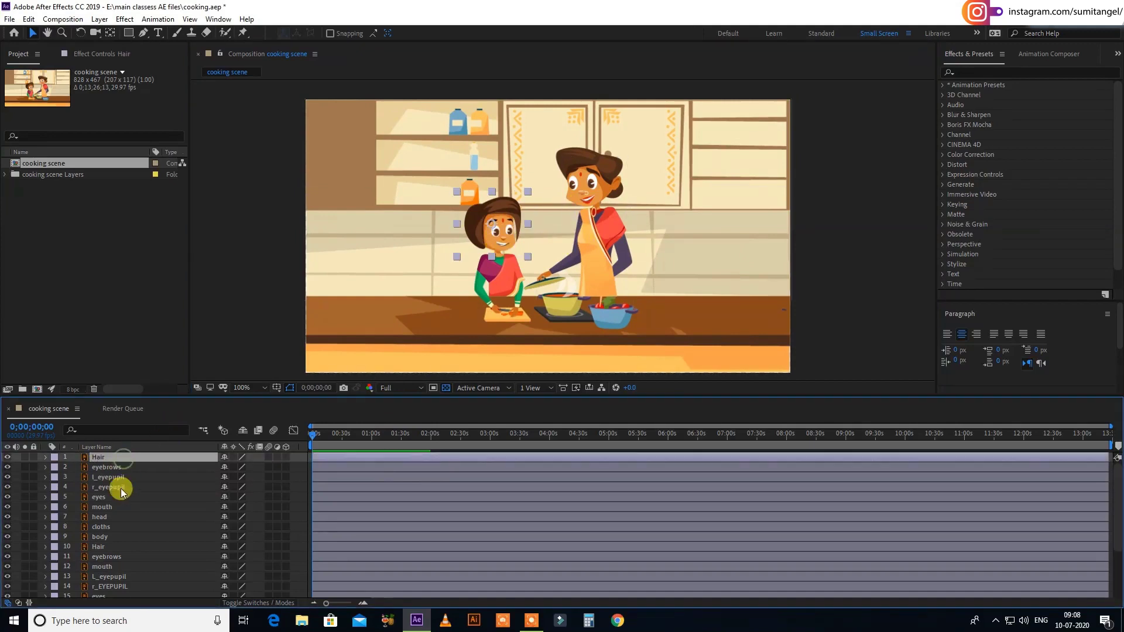
pyautogui.keyDown('shift'); pyautogui.click(111, 537); pyautogui.keyUp('shift')
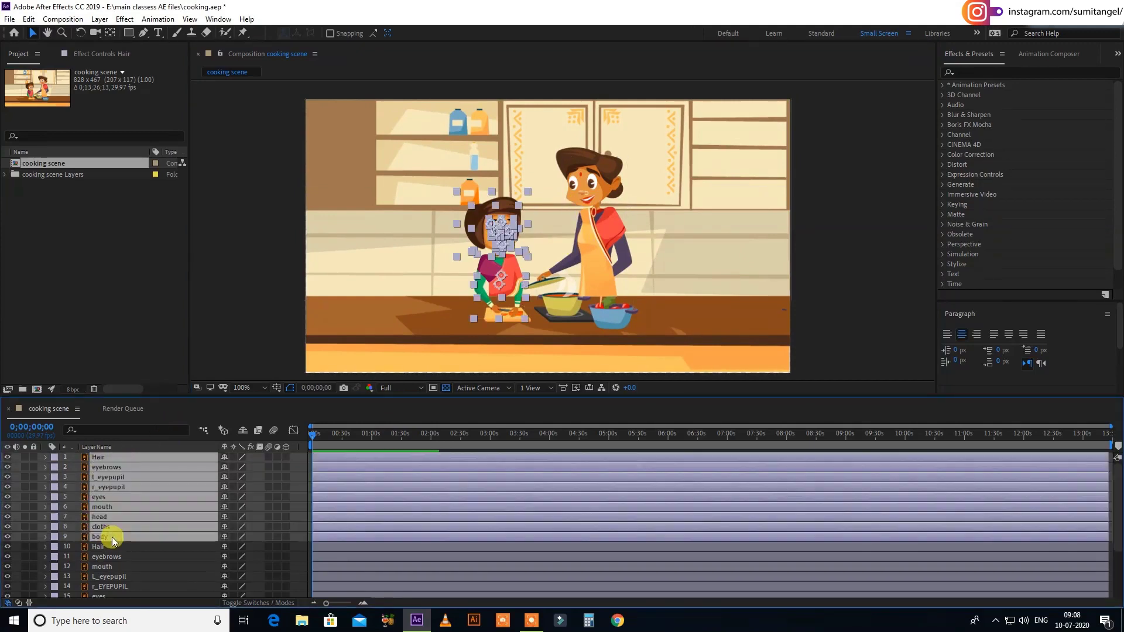
pyautogui.click(54, 458)
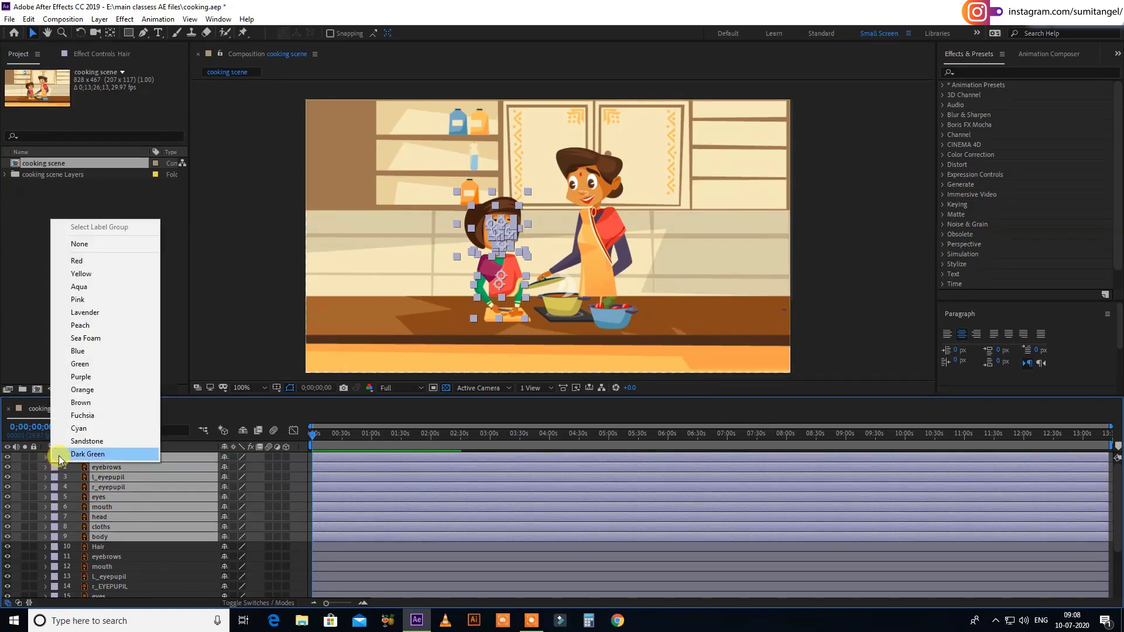
pyautogui.click(93, 376)
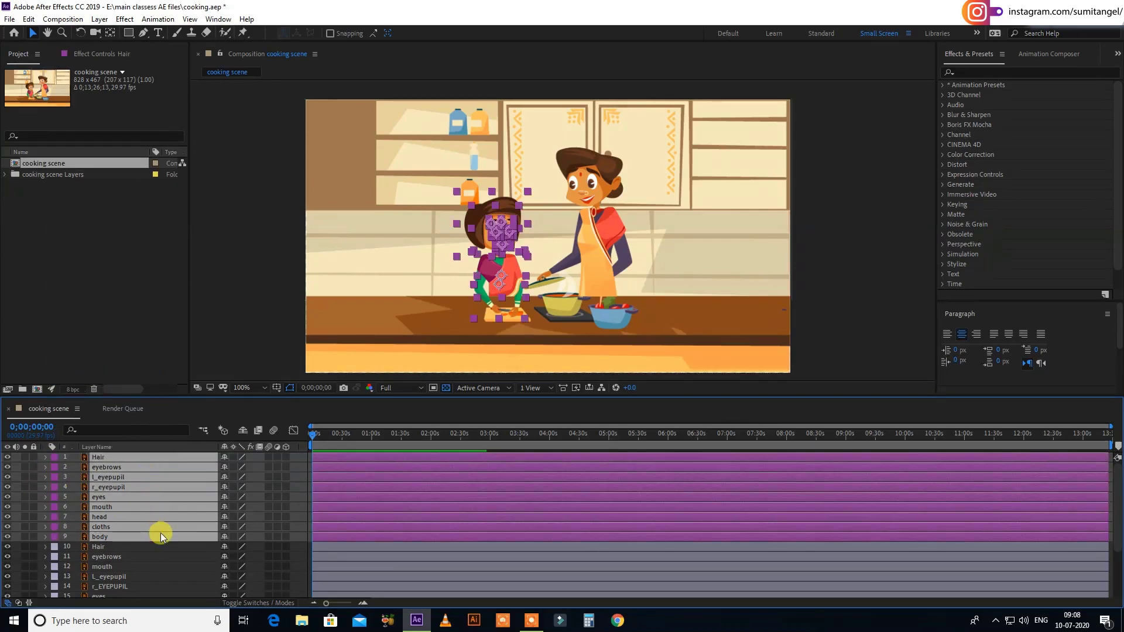
# - Set the label colour of the woman's layers, Hair through body (layers 10 to 18), to Orange
pyautogui.scroll(-2, 161, 532)
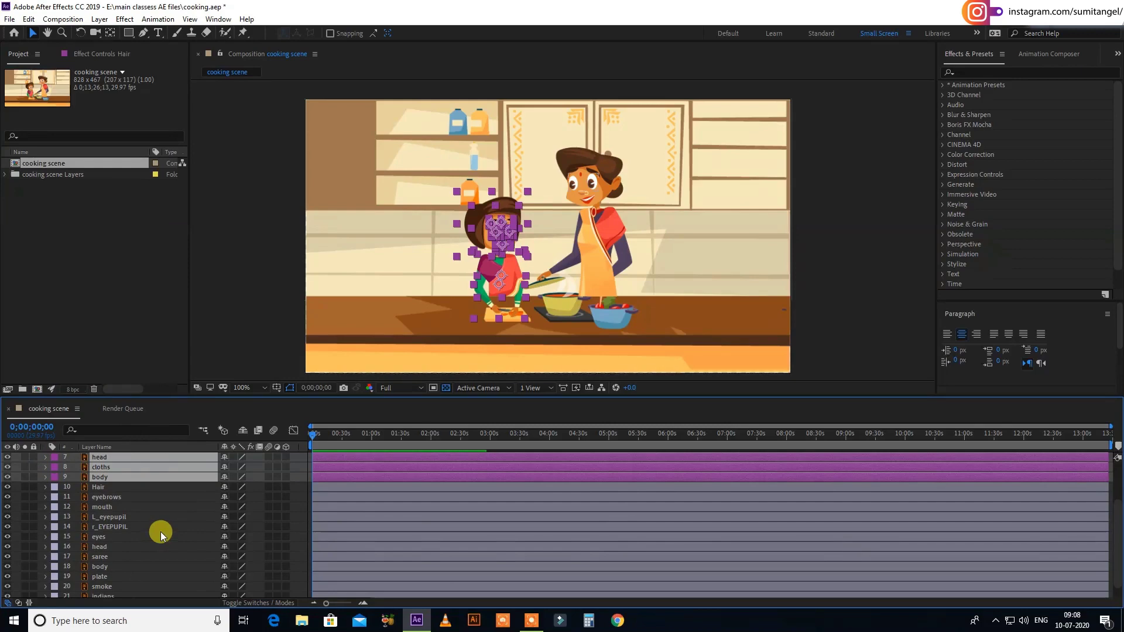
pyautogui.scroll(1, 129, 520)
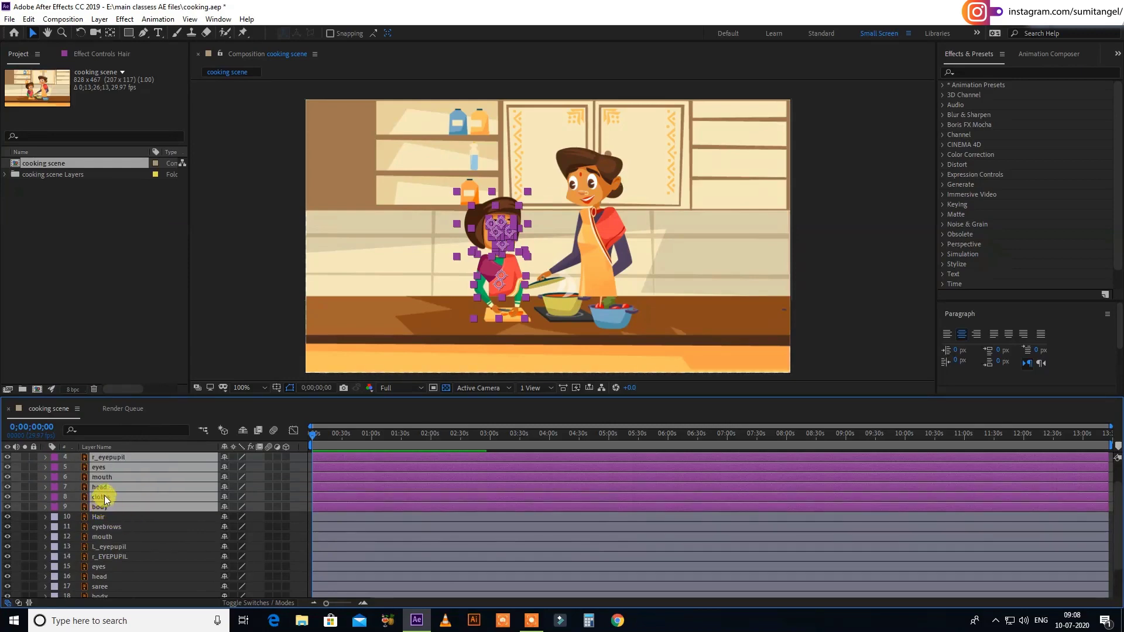
pyautogui.click(109, 529)
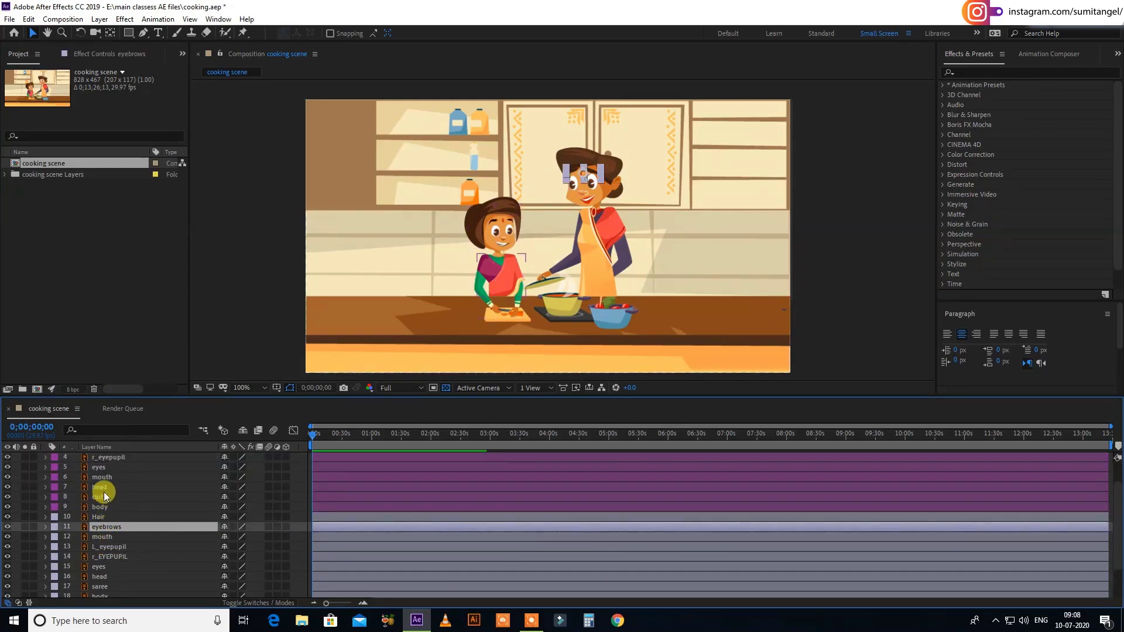
pyautogui.click(103, 490)
pyautogui.click(104, 576)
pyautogui.click(103, 518)
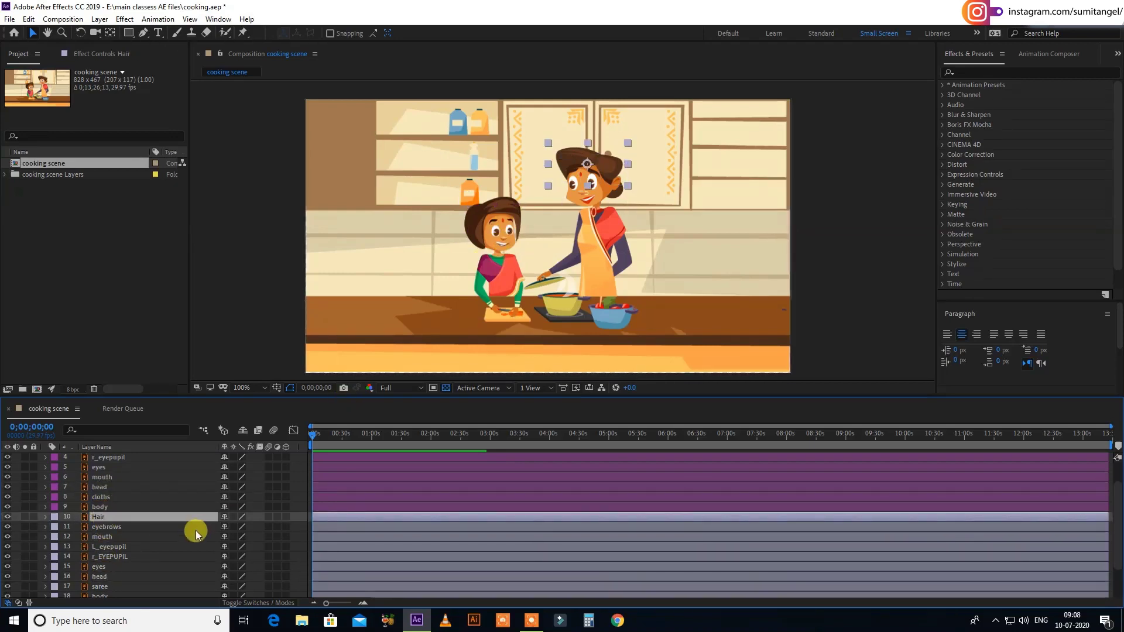
pyautogui.scroll(-1, 109, 556)
pyautogui.keyDown('shift'); pyautogui.click(102, 567); pyautogui.keyUp('shift')
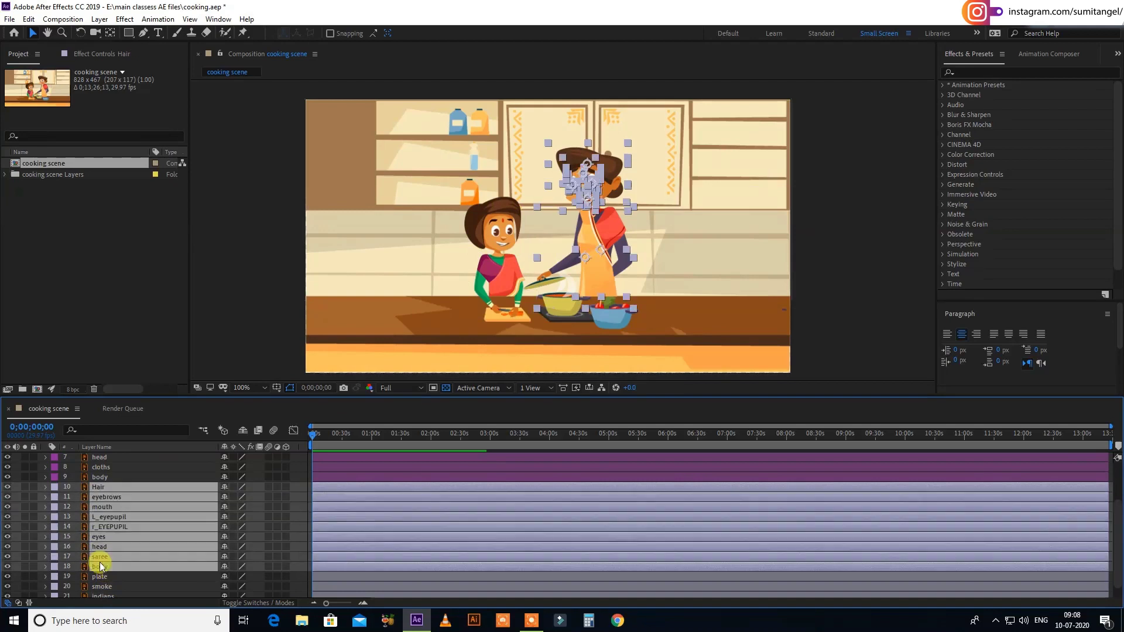
pyautogui.click(56, 486)
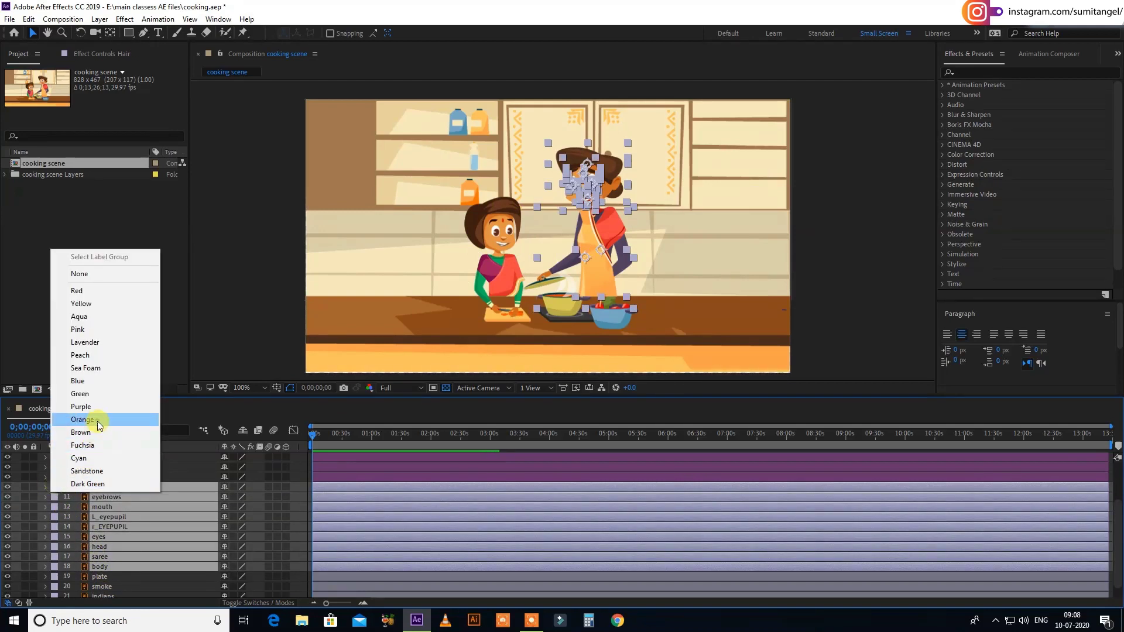
pyautogui.click(94, 420)
# - Examine the purple and orange layer groups and take a closer look at the girl's body layer in the composition
pyautogui.scroll(2, 131, 515)
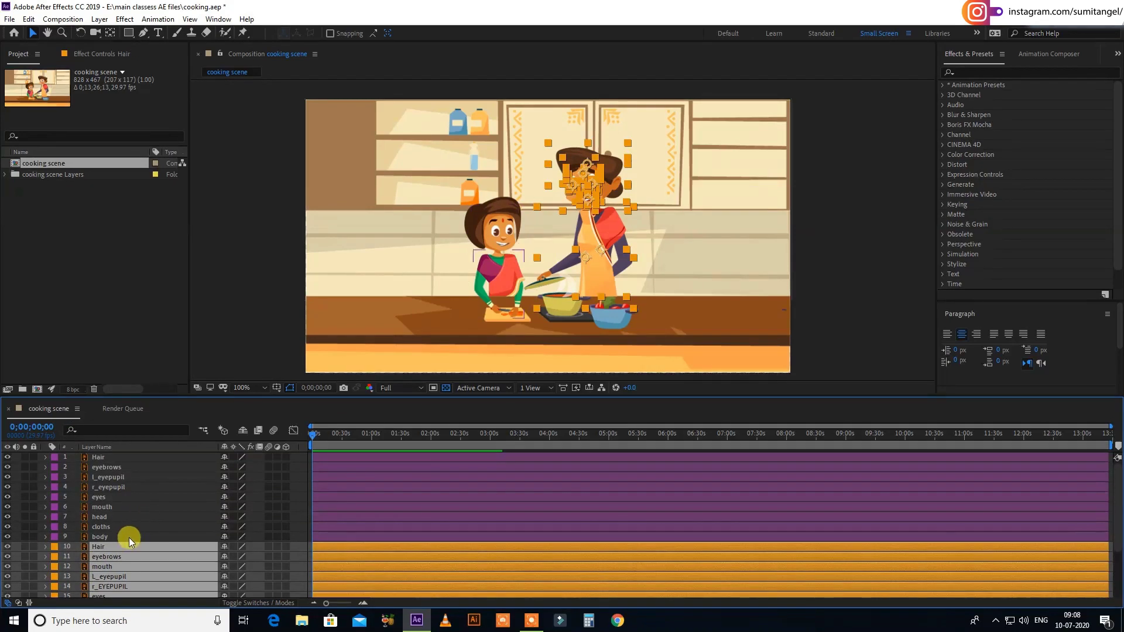
pyautogui.scroll(-1, 118, 557)
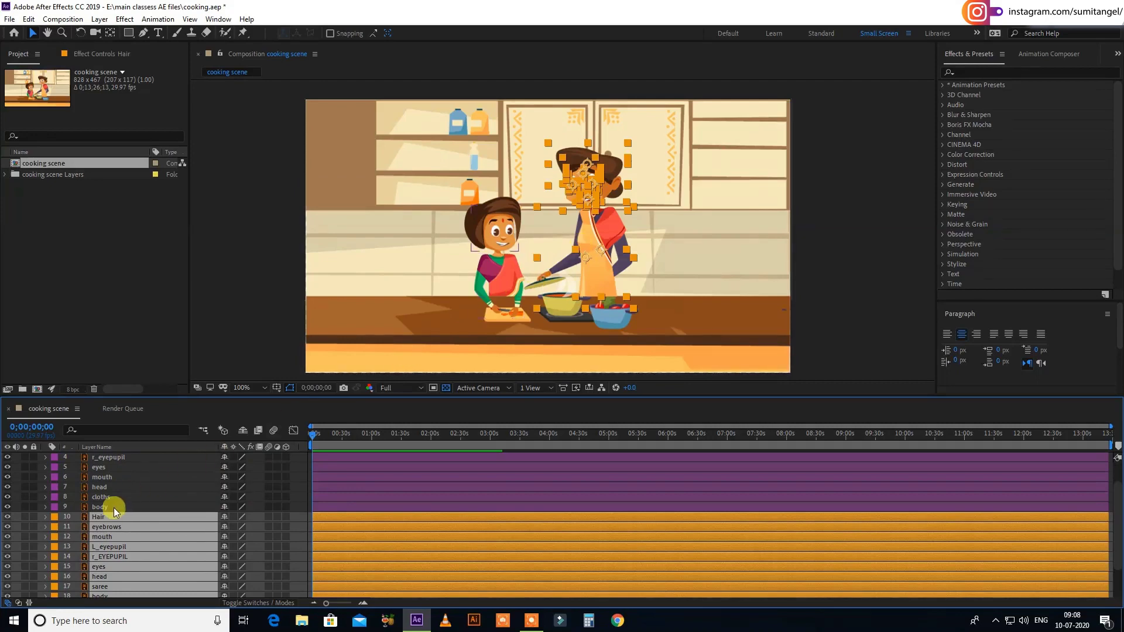
pyautogui.scroll(1, 111, 508)
pyautogui.scroll(-1, 118, 542)
pyautogui.scroll(1, 118, 543)
pyautogui.click(117, 539)
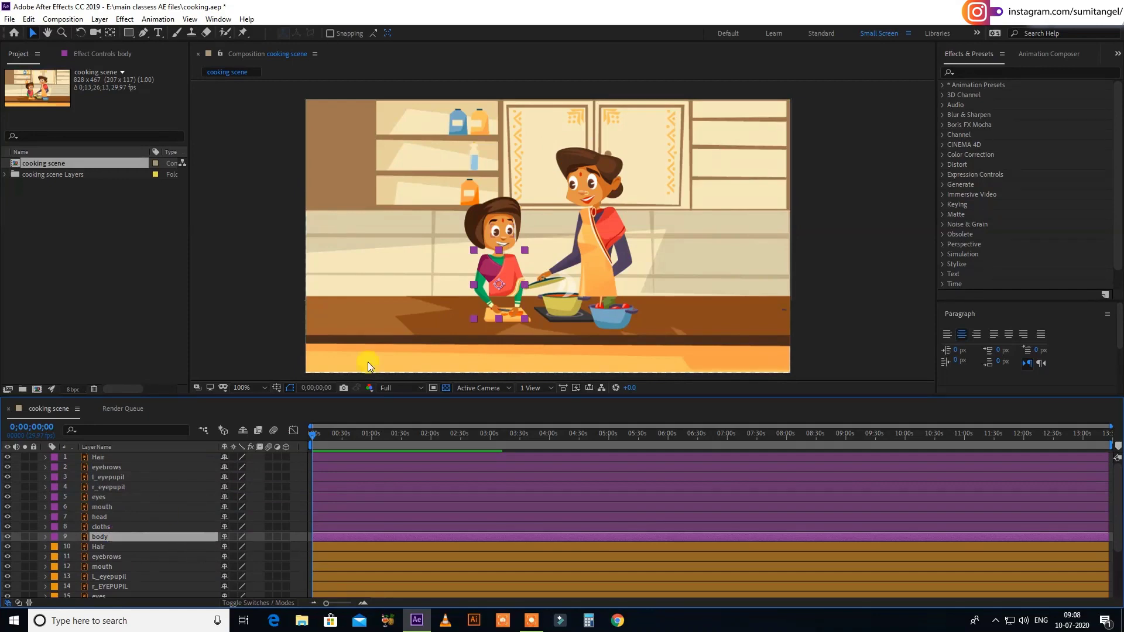
pyautogui.scroll(1, 539, 237)
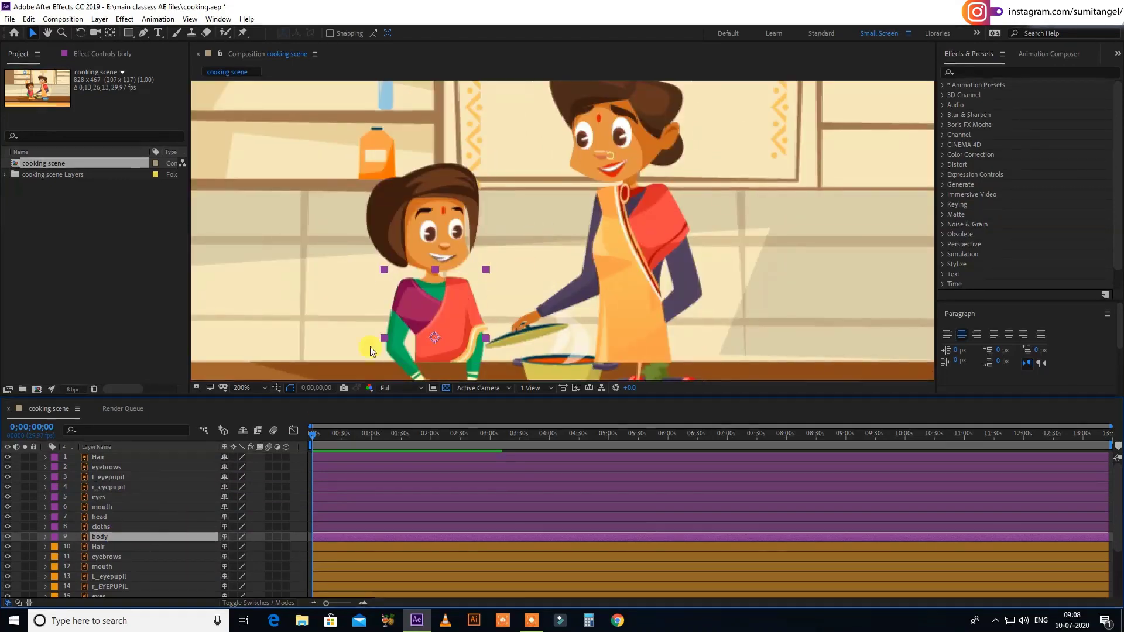
pyautogui.moveTo(469, 271); pyautogui.dragTo(540, 220)
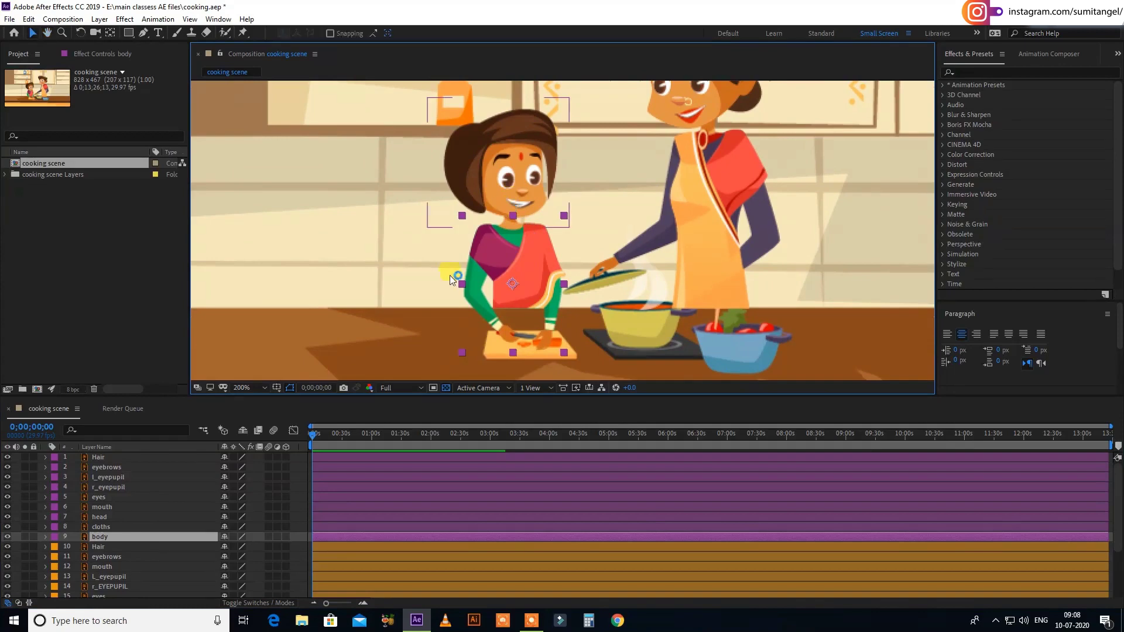
# - Mark the woman's orange layers 10 to 18 as shy and hide shy layers in the timeline
pyautogui.click(98, 547)
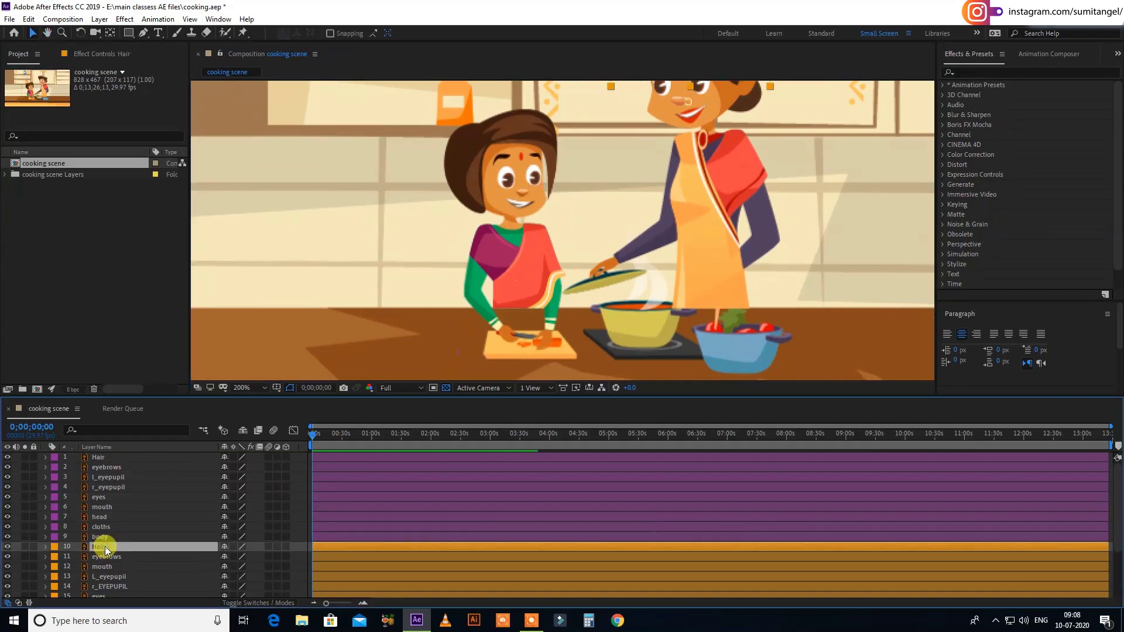
pyautogui.scroll(-3, 108, 553)
pyautogui.keyDown('shift'); pyautogui.click(112, 553); pyautogui.keyUp('shift')
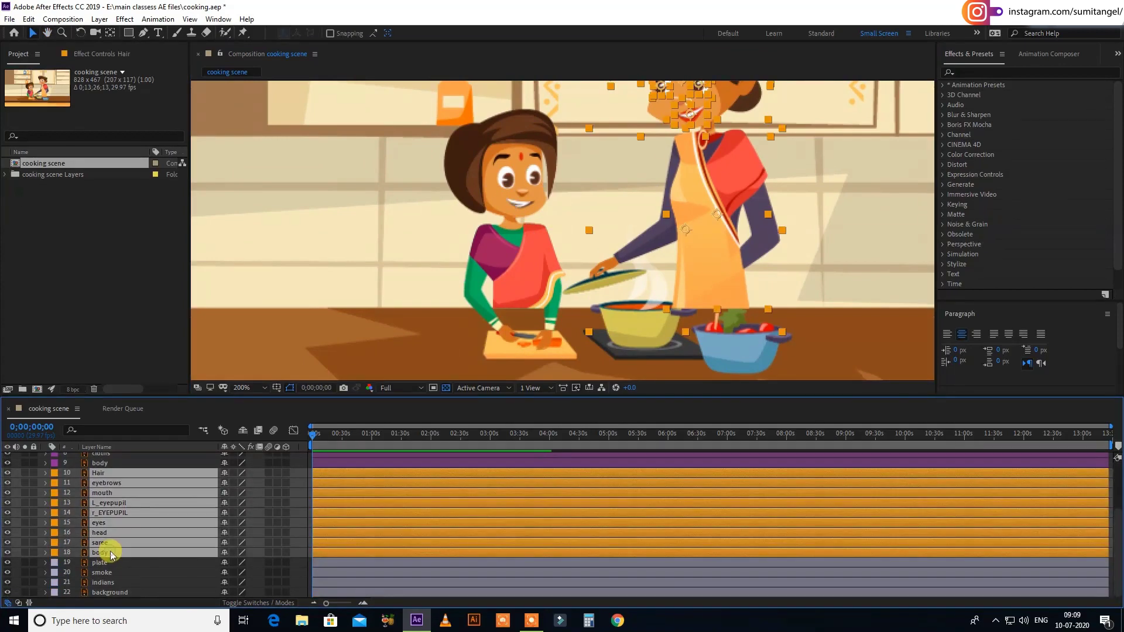
pyautogui.scroll(3, 111, 553)
pyautogui.click(225, 548)
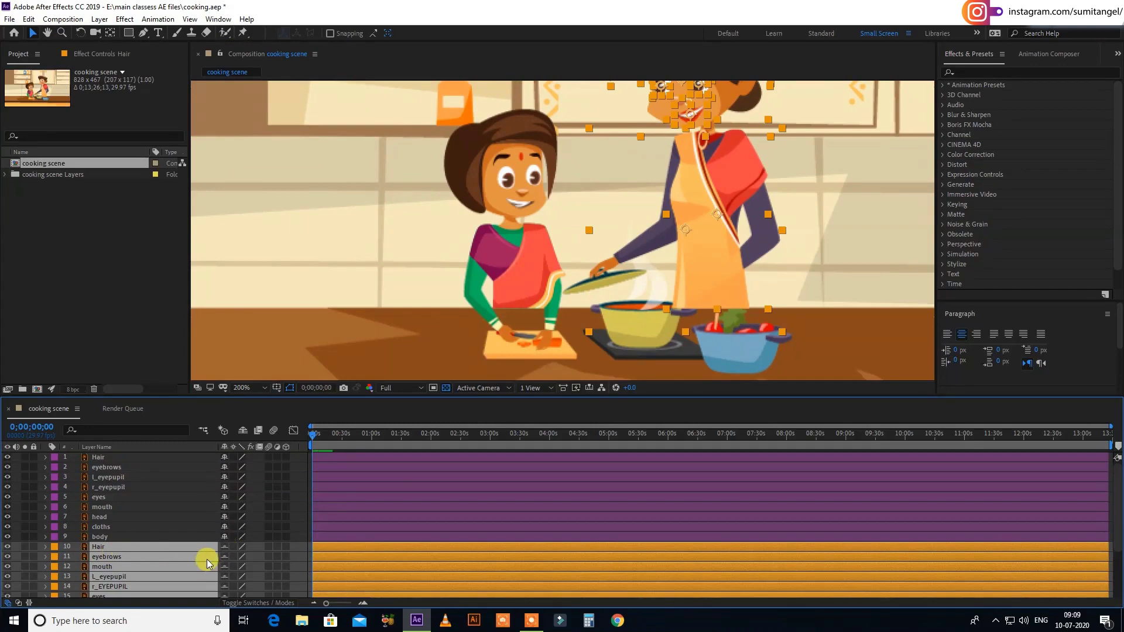
pyautogui.scroll(-2, 225, 542)
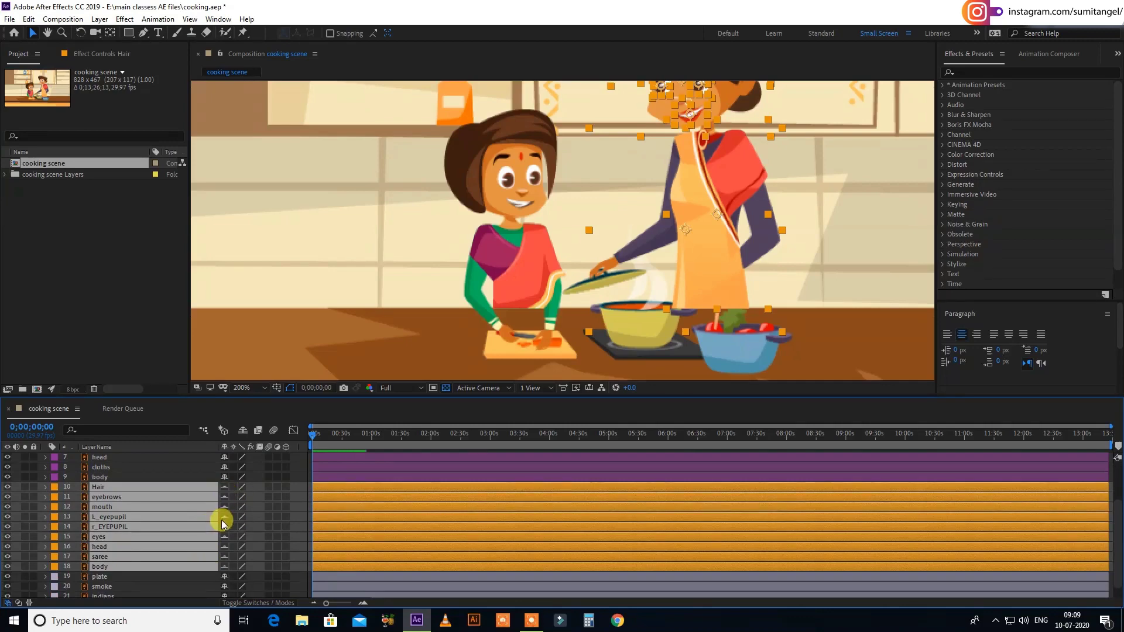
pyautogui.click(244, 433)
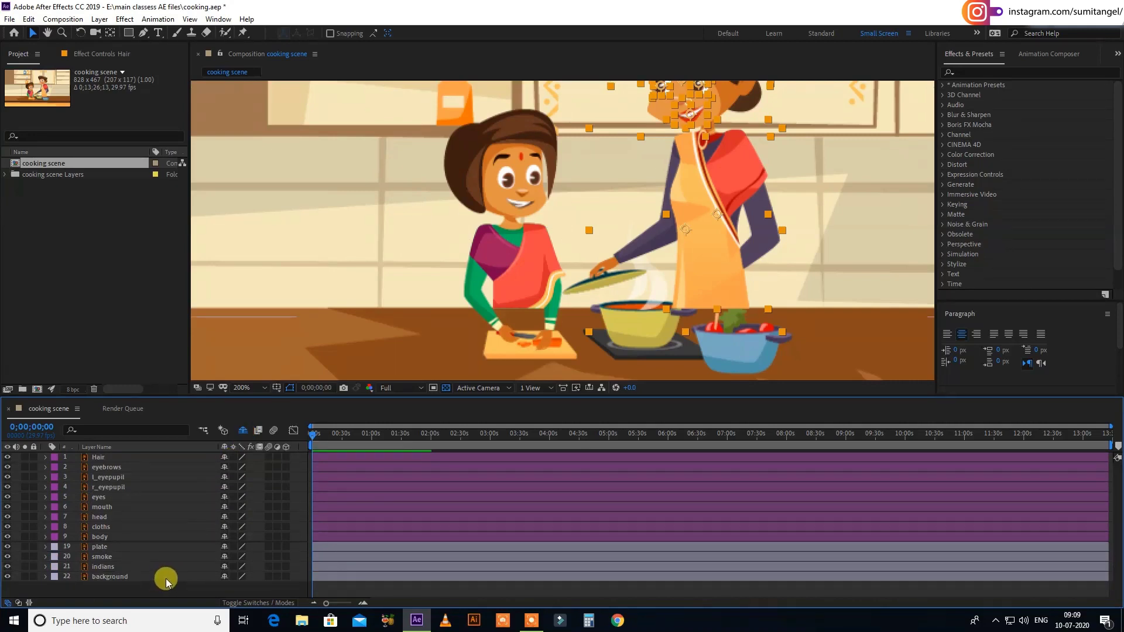
pyautogui.click(114, 536)
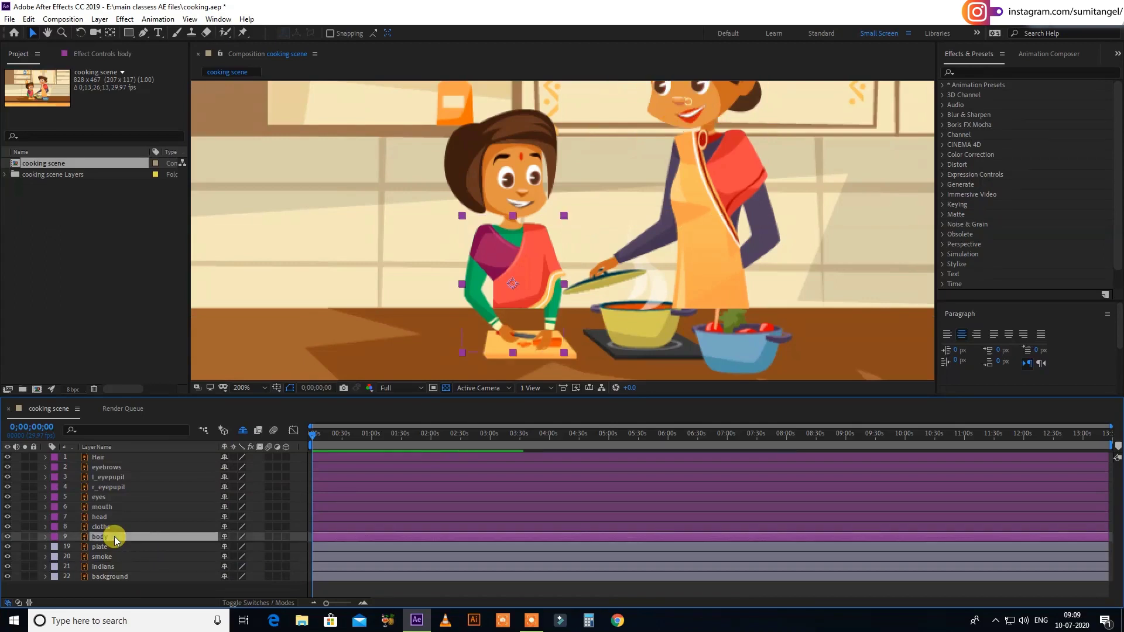
pyautogui.keyDown('shift'); pyautogui.click(130, 459); pyautogui.keyUp('shift')
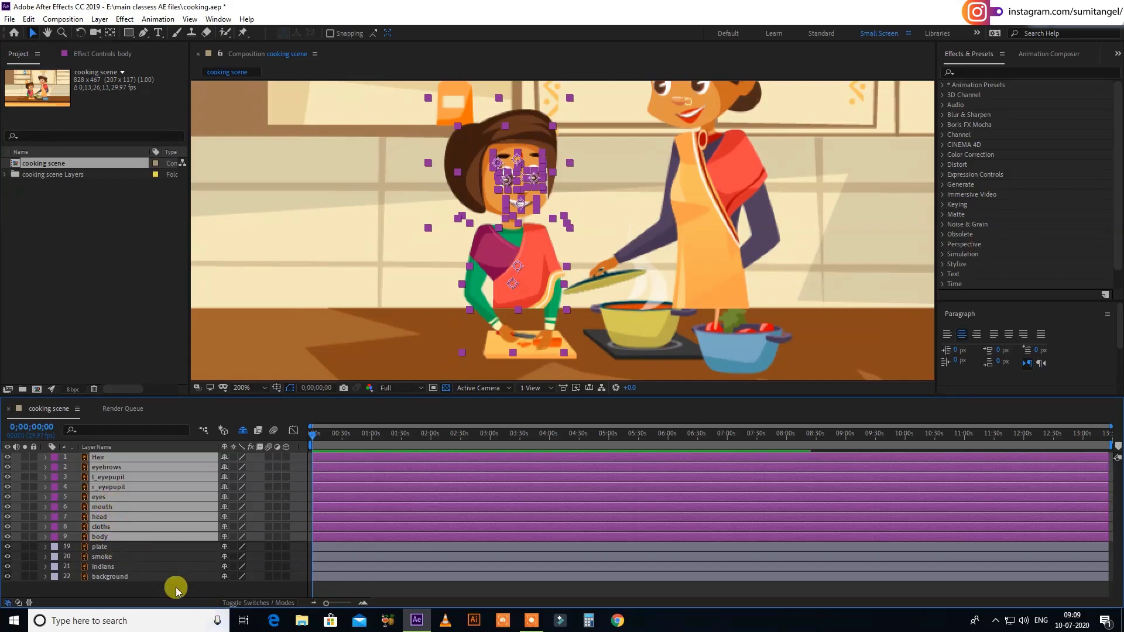
pyautogui.click(108, 548)
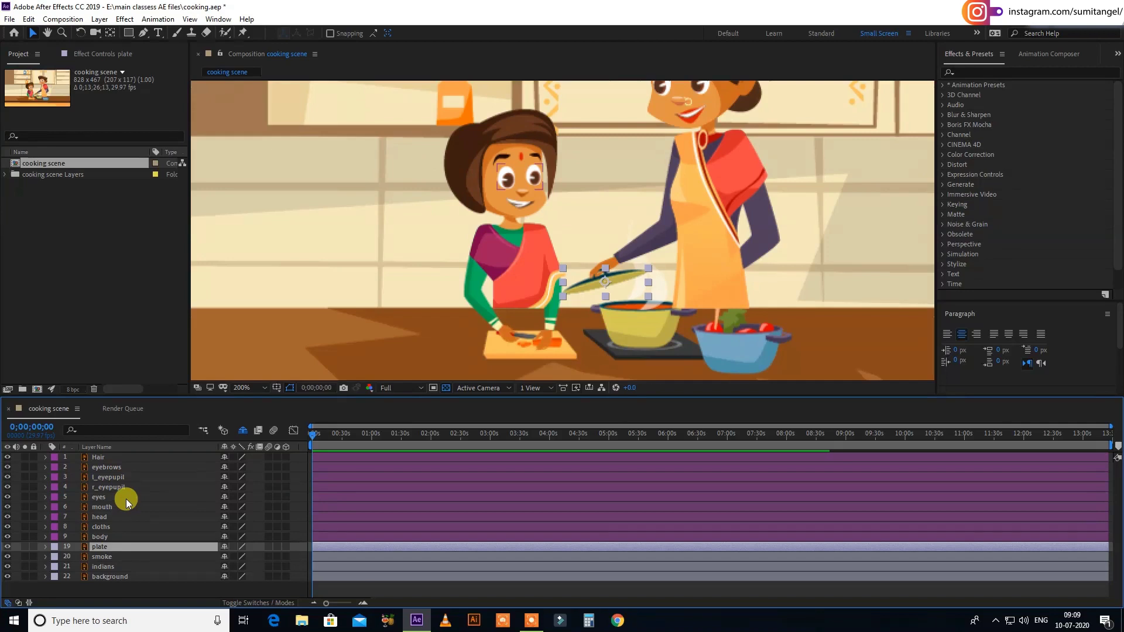
# - Scale the girl's Hair layer up to 412% and bring its edges into view
pyautogui.click(135, 459)
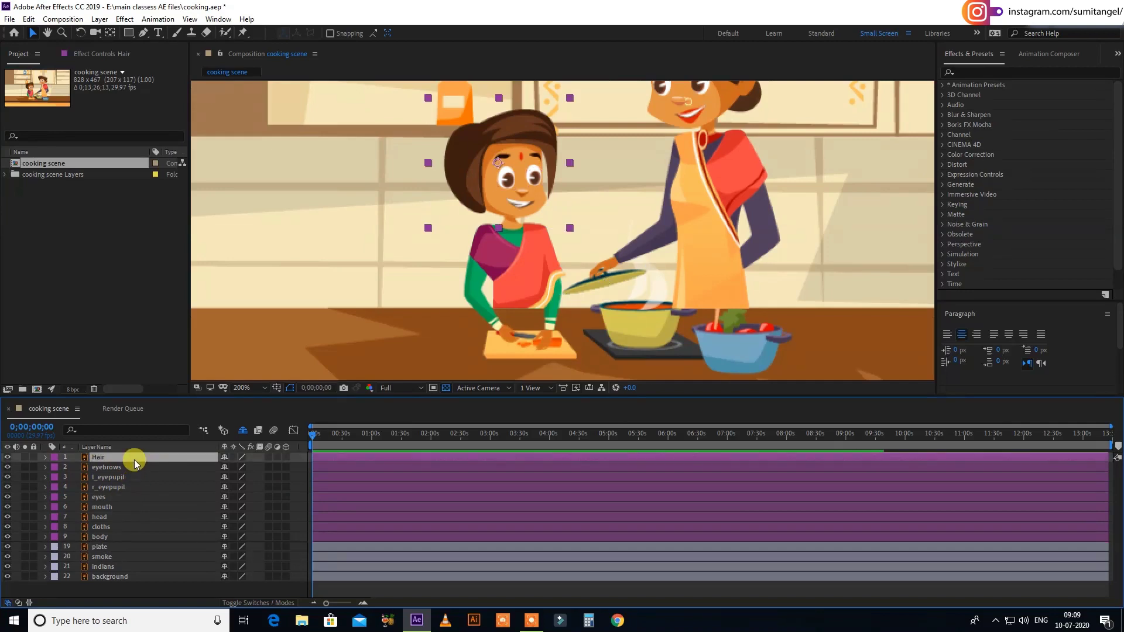
pyautogui.press('s')
pyautogui.moveTo(252, 467); pyautogui.dragTo(439, 459)
pyautogui.press('h')
pyautogui.moveTo(426, 231); pyautogui.dragTo(414, 300)
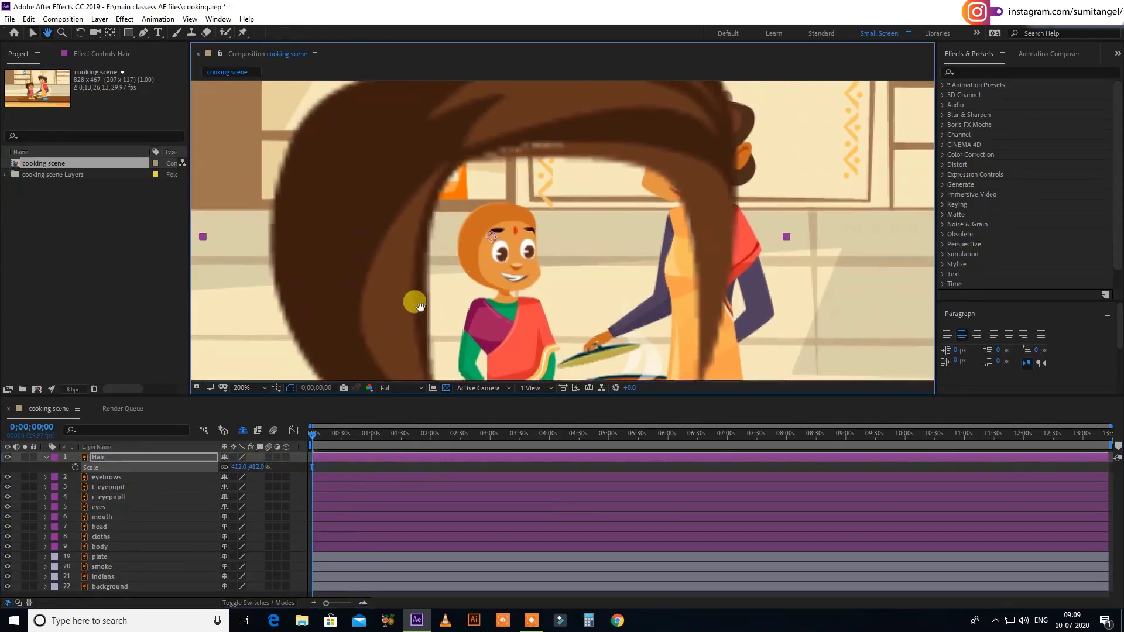
pyautogui.press('v')
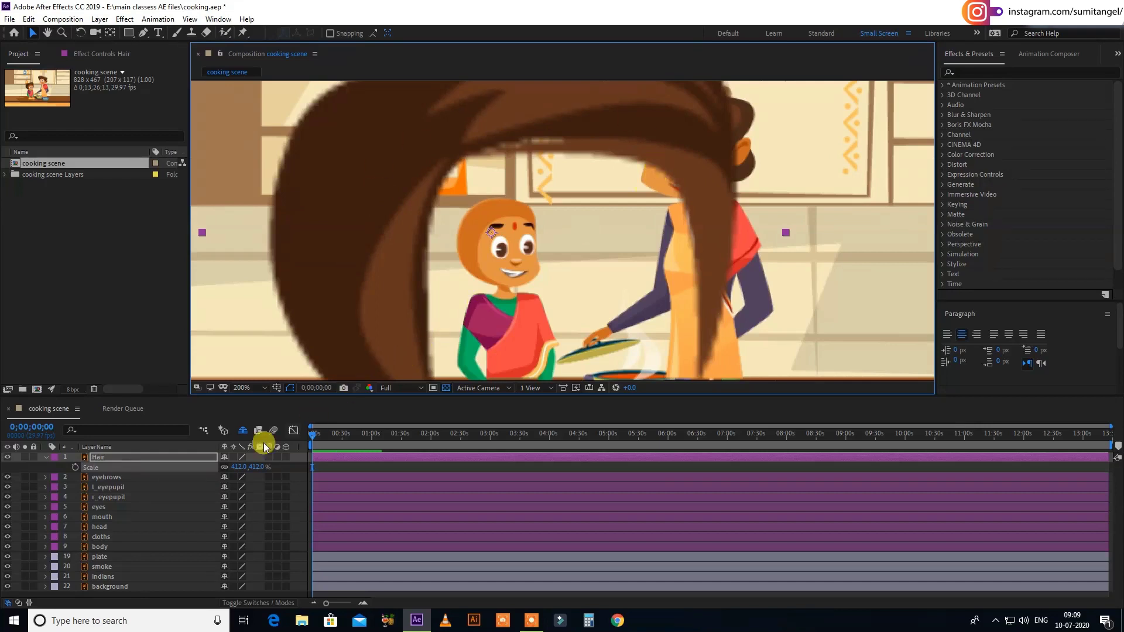
# - Turn on continuous rasterization for the girl's Hair layer and set its scale to 100%
pyautogui.click(234, 457)
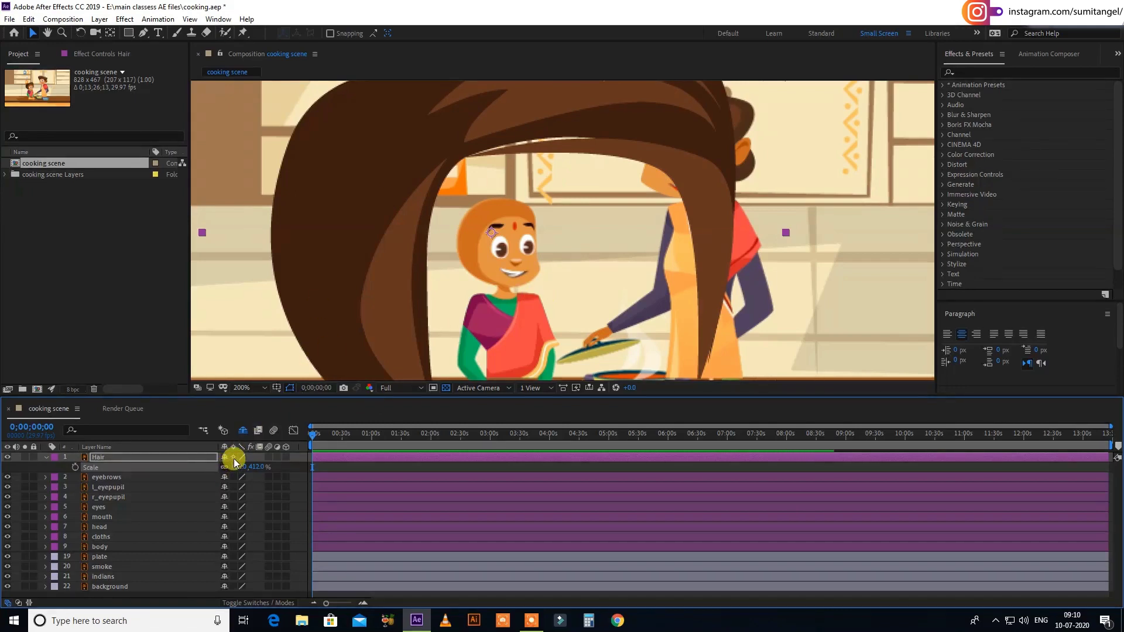
pyautogui.click(257, 466)
pyautogui.write('100')
pyautogui.press('Return')
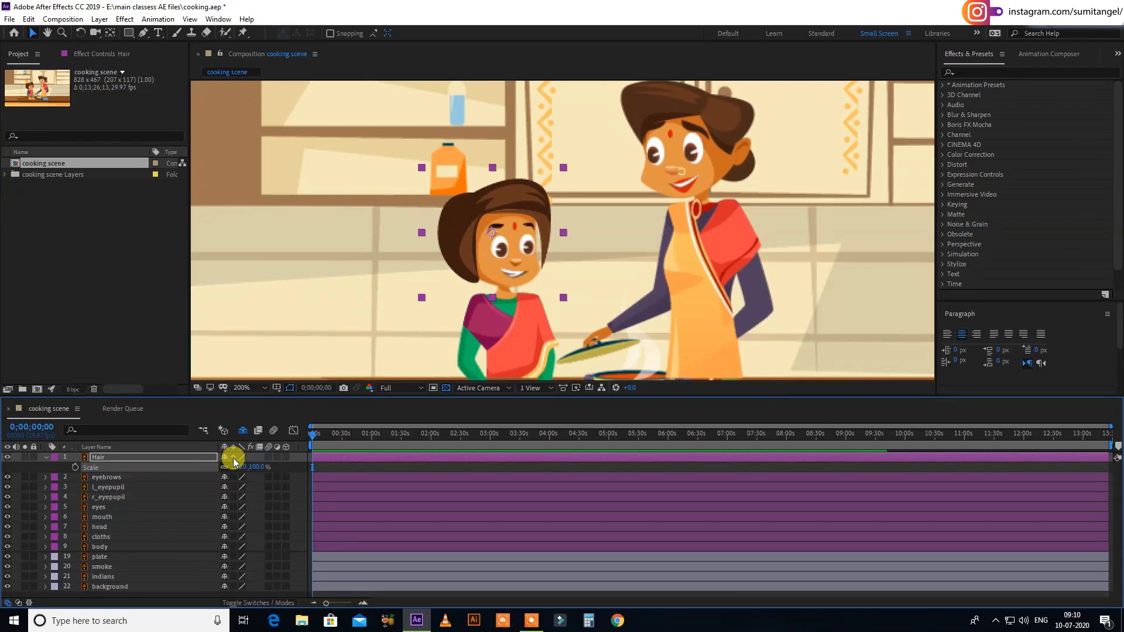
pyautogui.click(46, 457)
pyautogui.moveTo(440, 353); pyautogui.dragTo(467, 292)
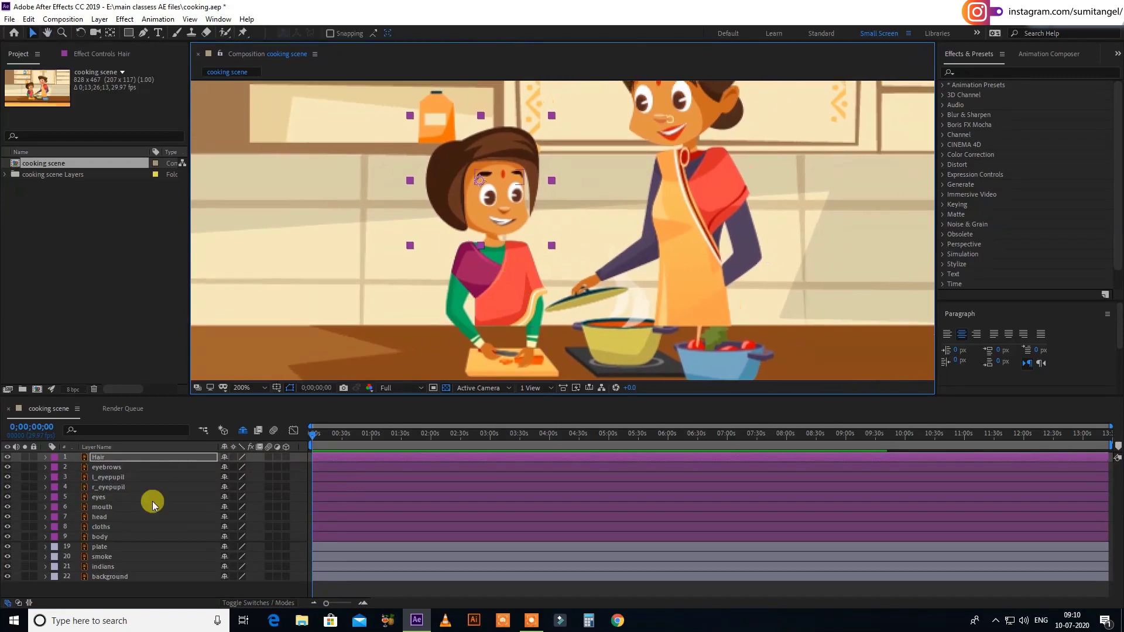
# - Solo the girl's body layer and frame it at 400% in the composition
pyautogui.click(124, 536)
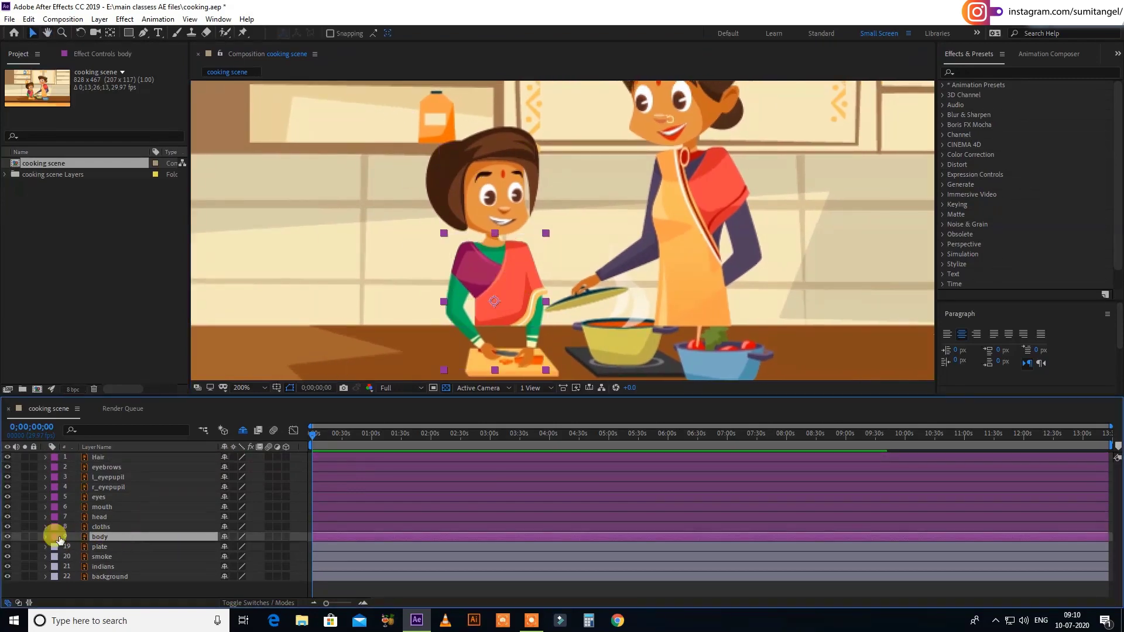
pyautogui.click(26, 537)
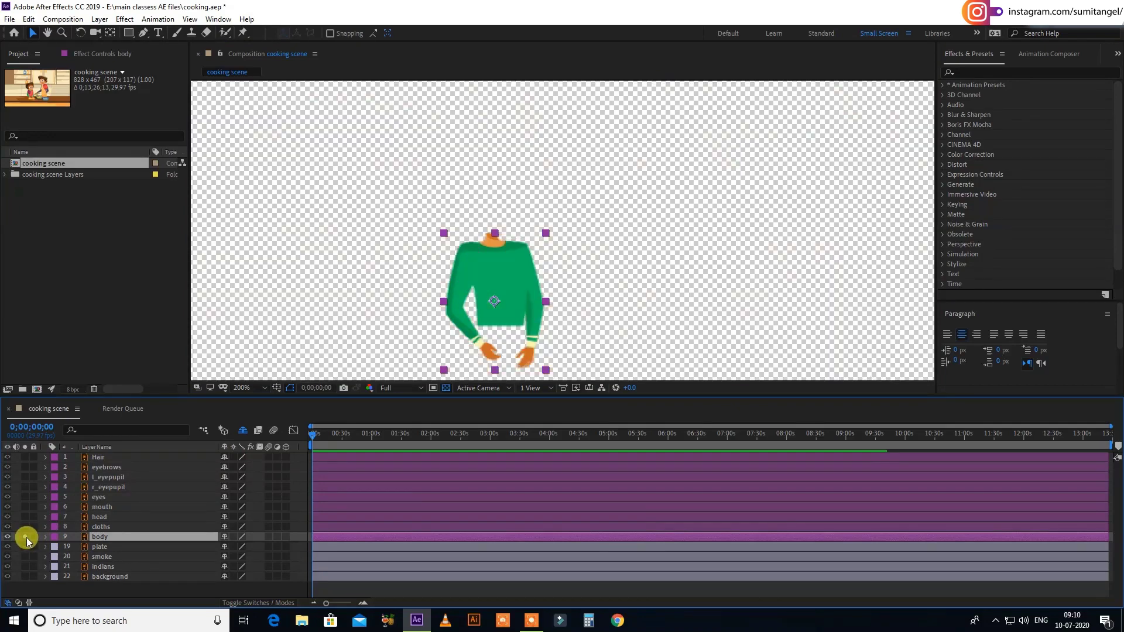
pyautogui.scroll(1, 586, 288)
pyautogui.press('space')
pyautogui.moveTo(585, 287); pyautogui.dragTo(615, 197)
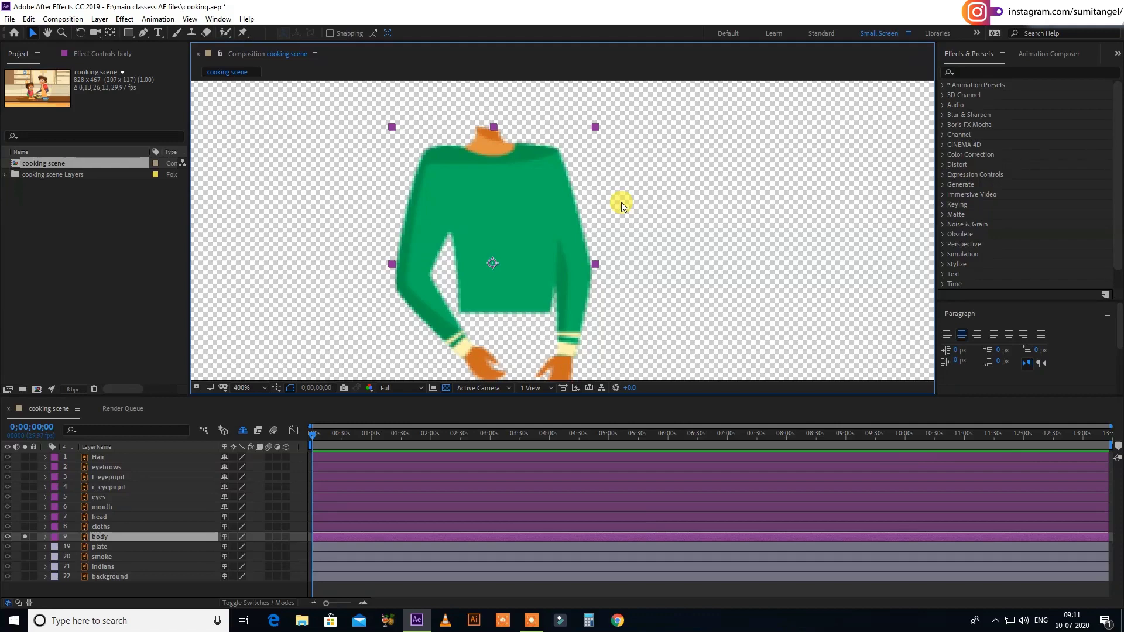
# - Draw a closed Pen mask on the body layer around the bent arm, from the shoulder down around the hand
pyautogui.click(143, 33)
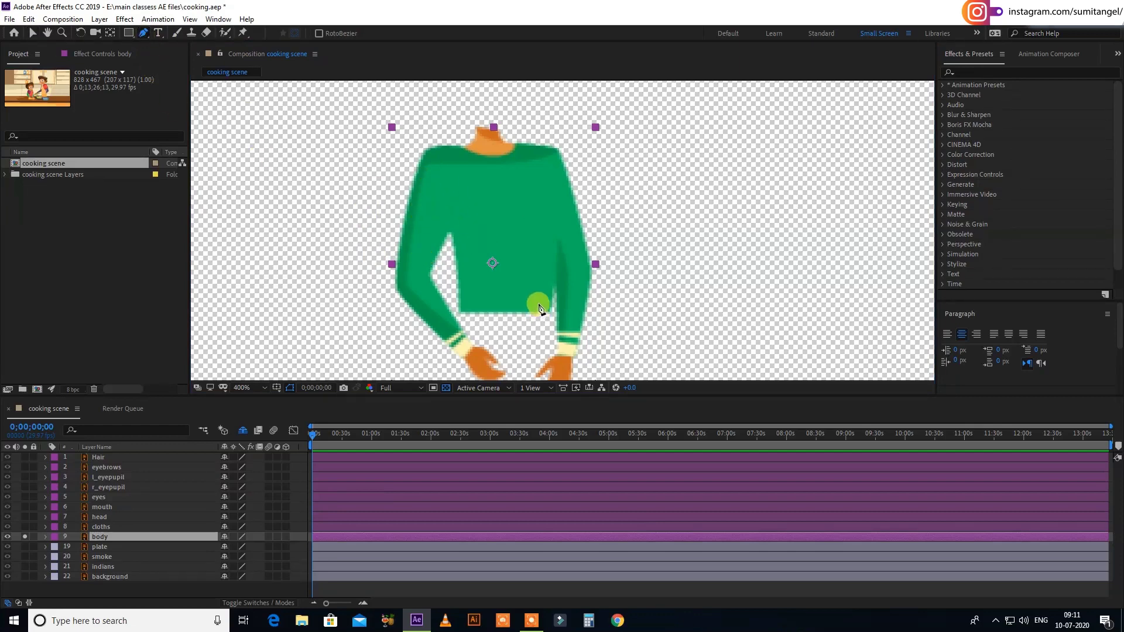
pyautogui.moveTo(537, 300); pyautogui.dragTo(552, 281)
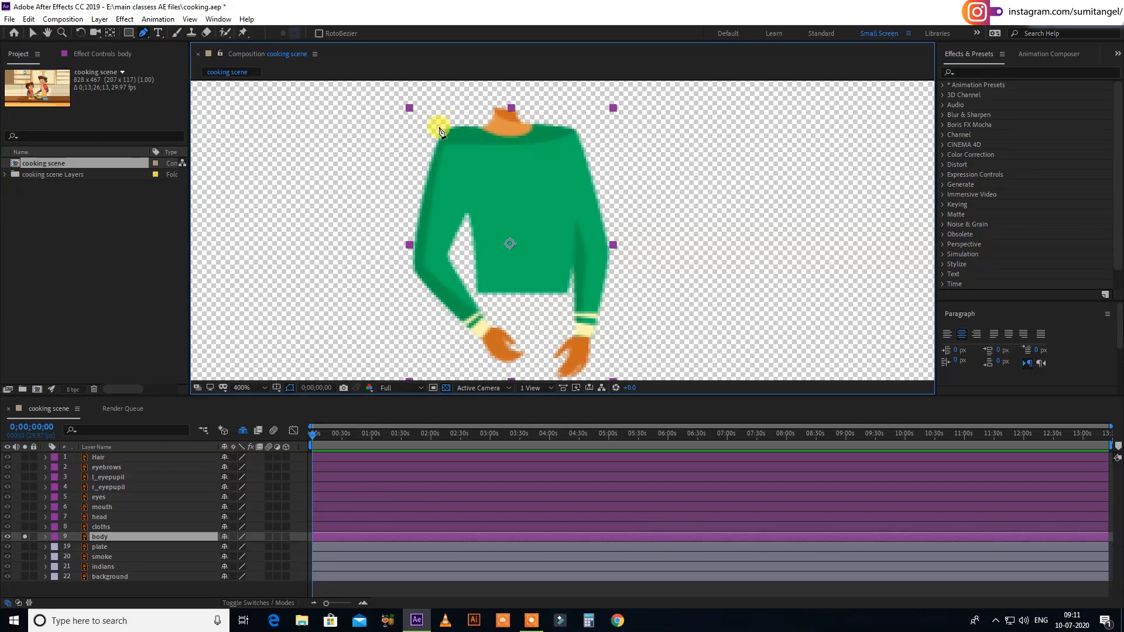
pyautogui.moveTo(432, 125); pyautogui.dragTo(473, 291)
pyautogui.click(468, 284)
pyautogui.click(464, 237)
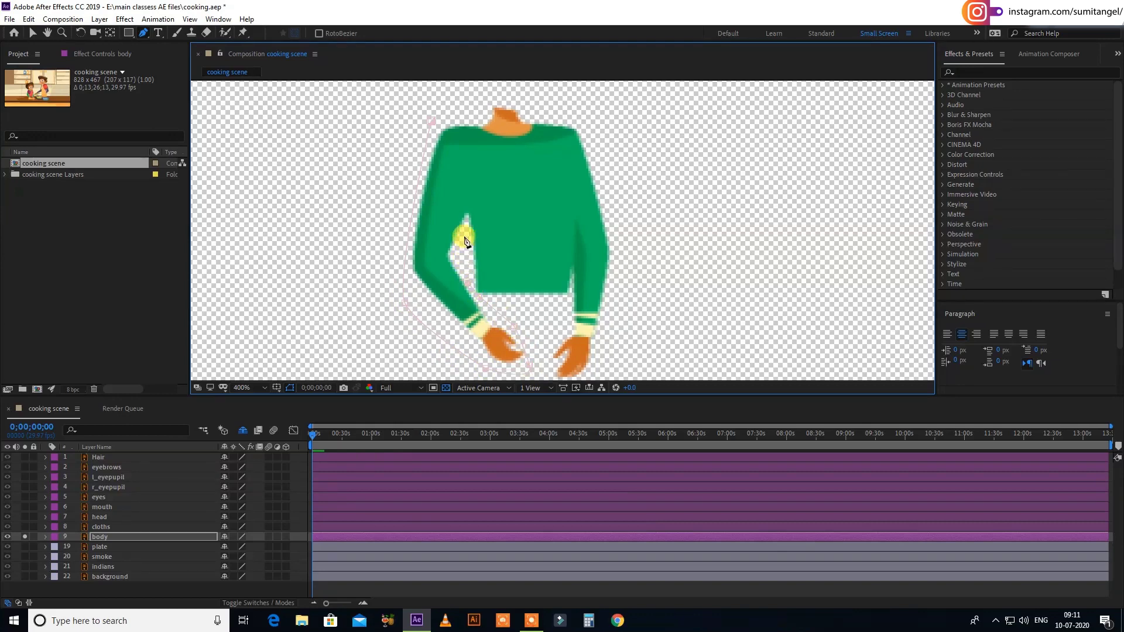
pyautogui.click(470, 211)
pyautogui.click(477, 185)
pyautogui.click(473, 141)
pyautogui.click(434, 124)
pyautogui.press('v')
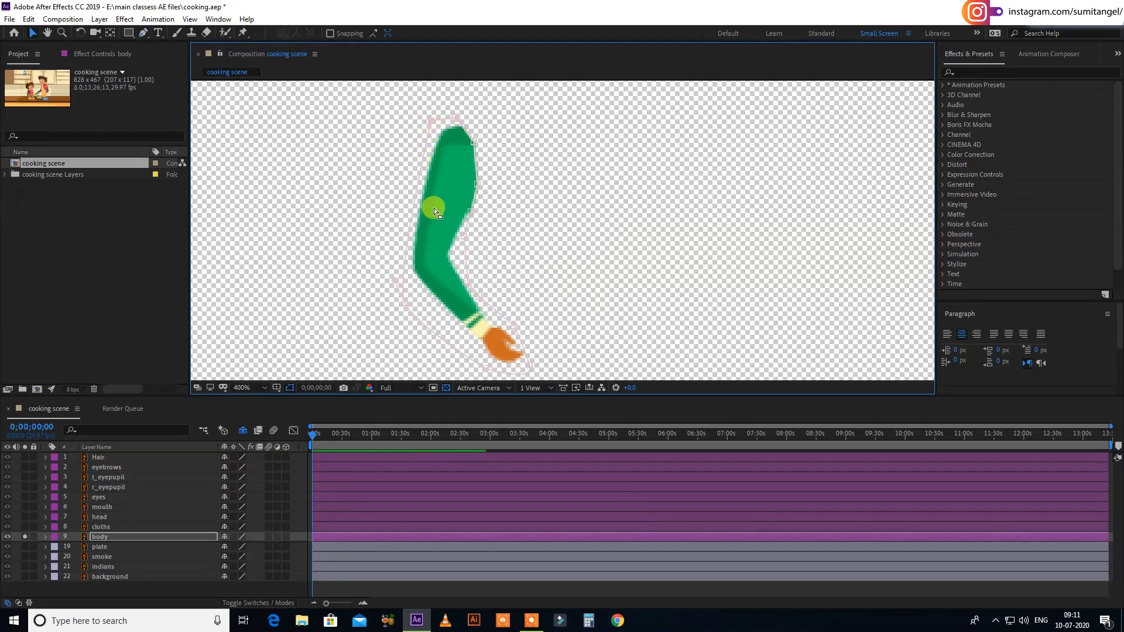
# - Duplicate the masked body layer and hide the duplicate, body 2
pyautogui.click(113, 537)
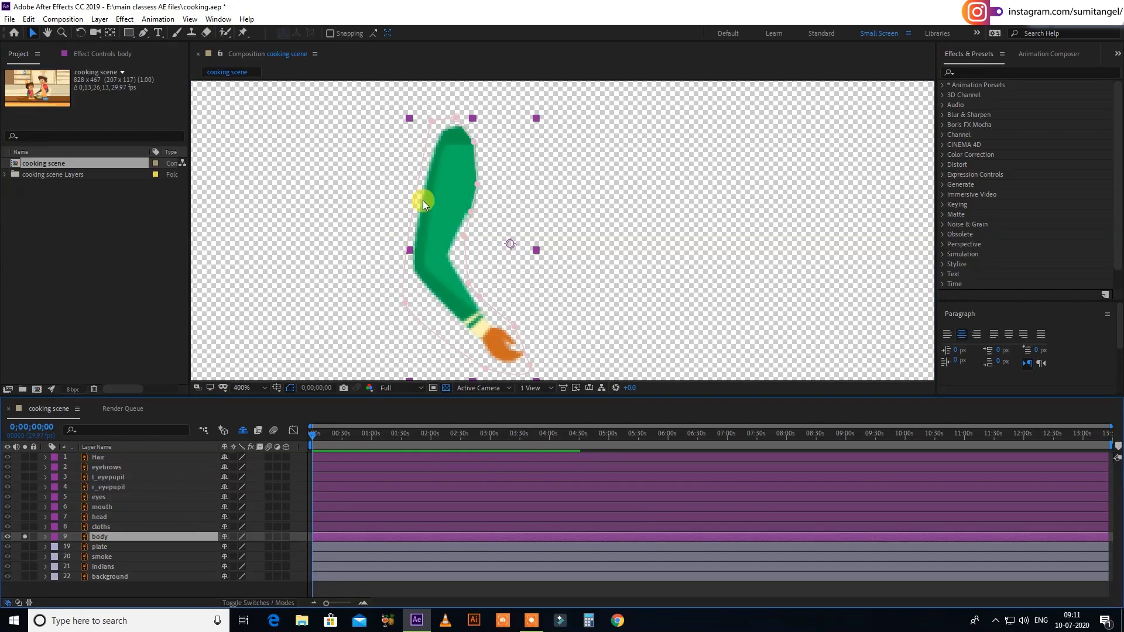
pyautogui.press('y')
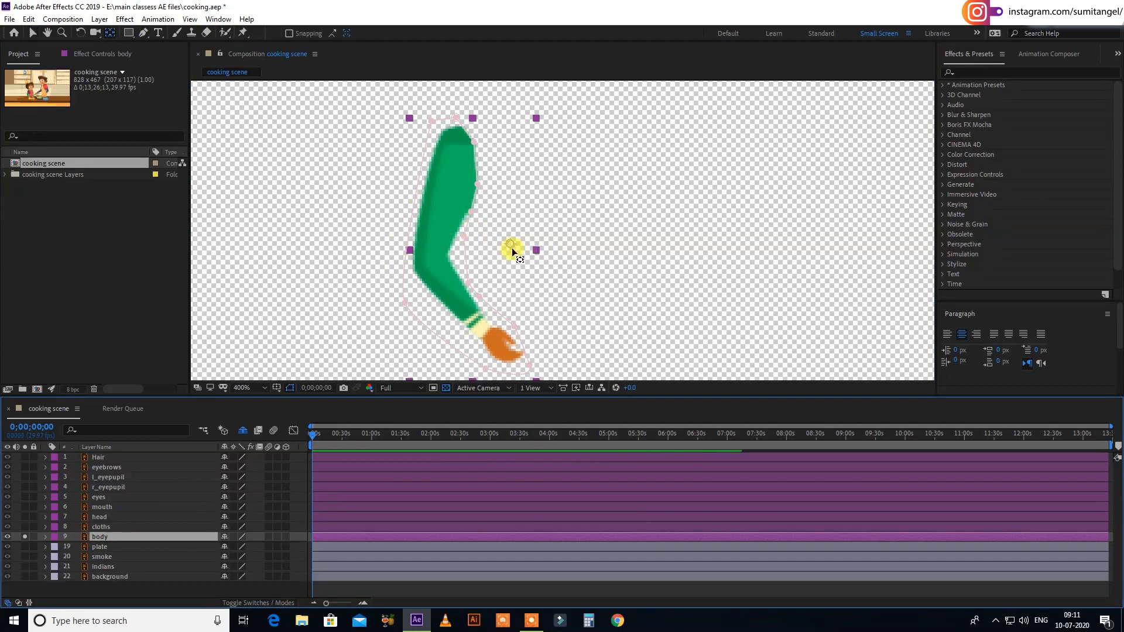
pyautogui.click(108, 538)
pyautogui.hotkey('ctrl', 'd')
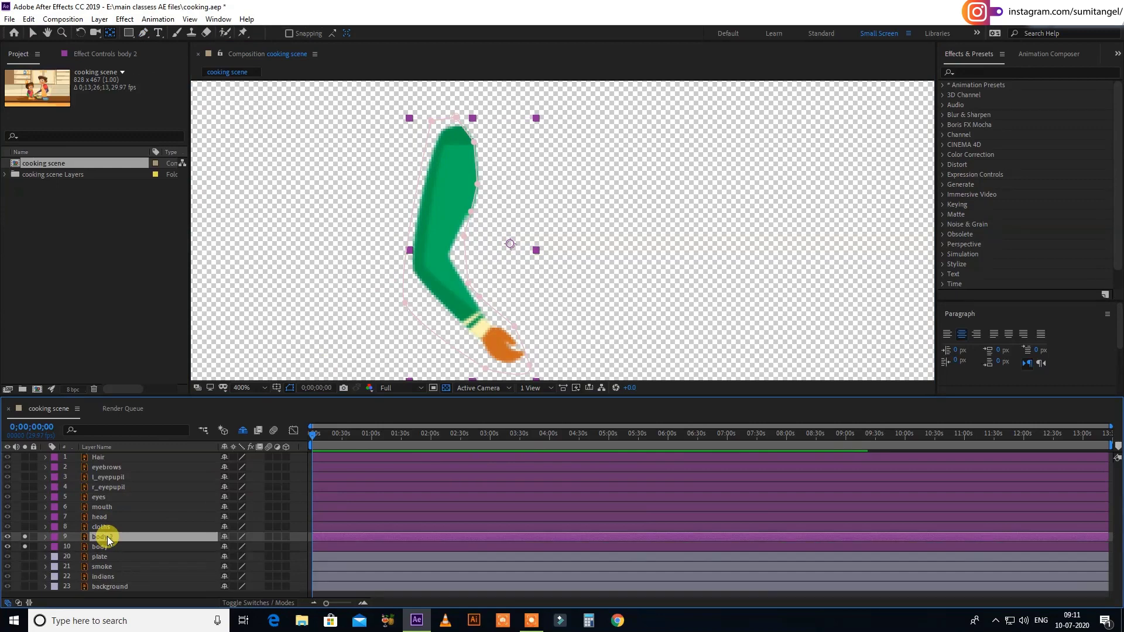
pyautogui.click(101, 547)
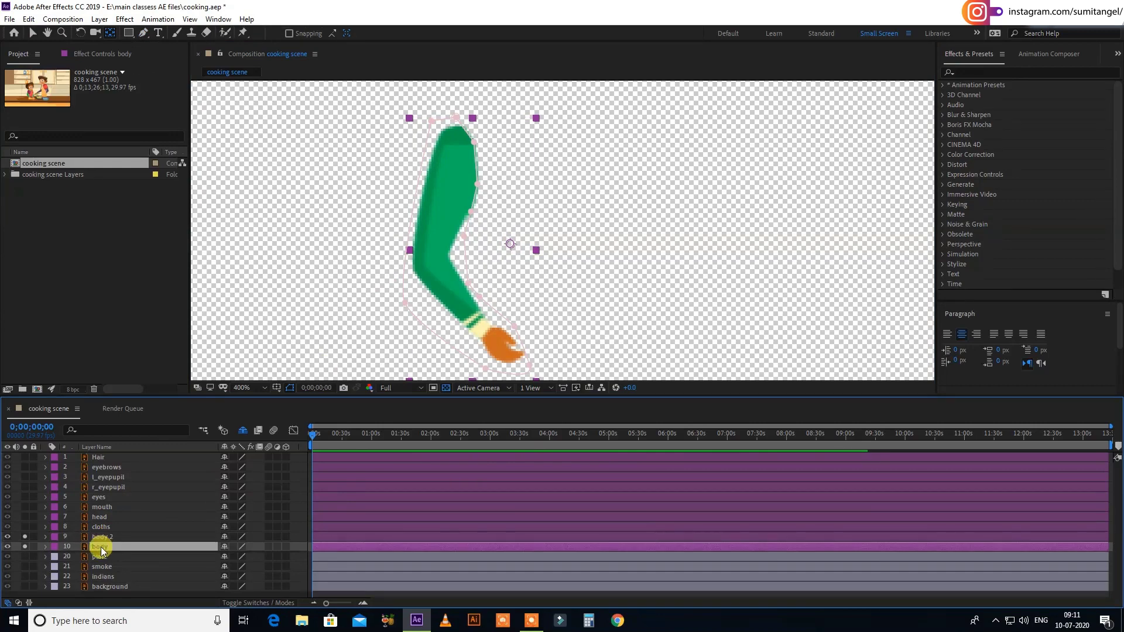
pyautogui.click(7, 537)
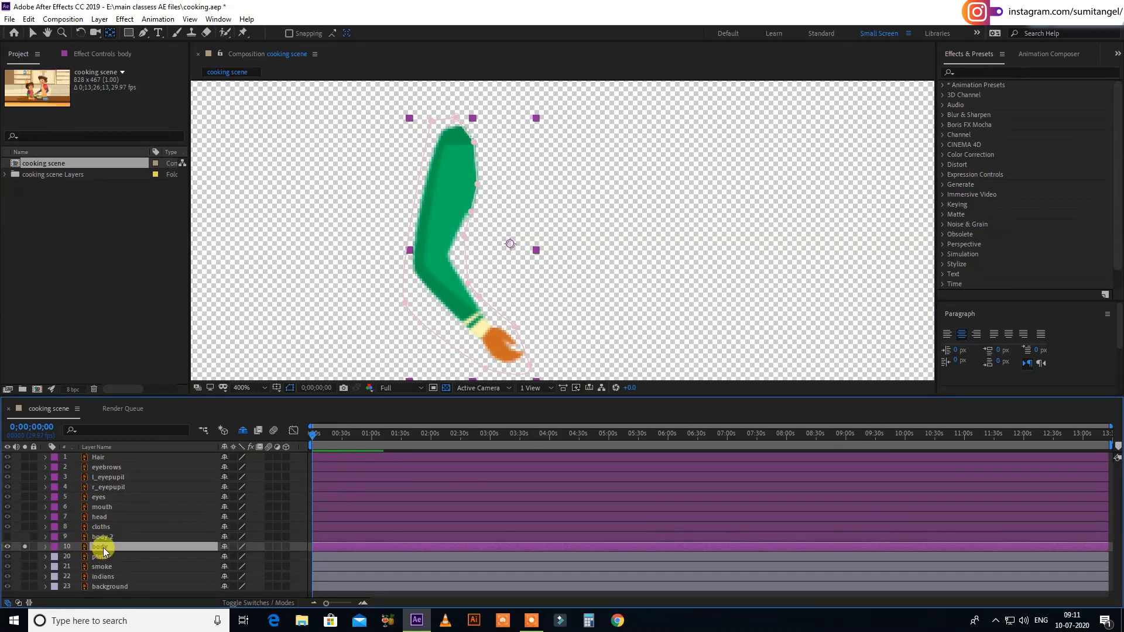
# - Rename the original masked body layer as l_Arm
pyautogui.press('Return')
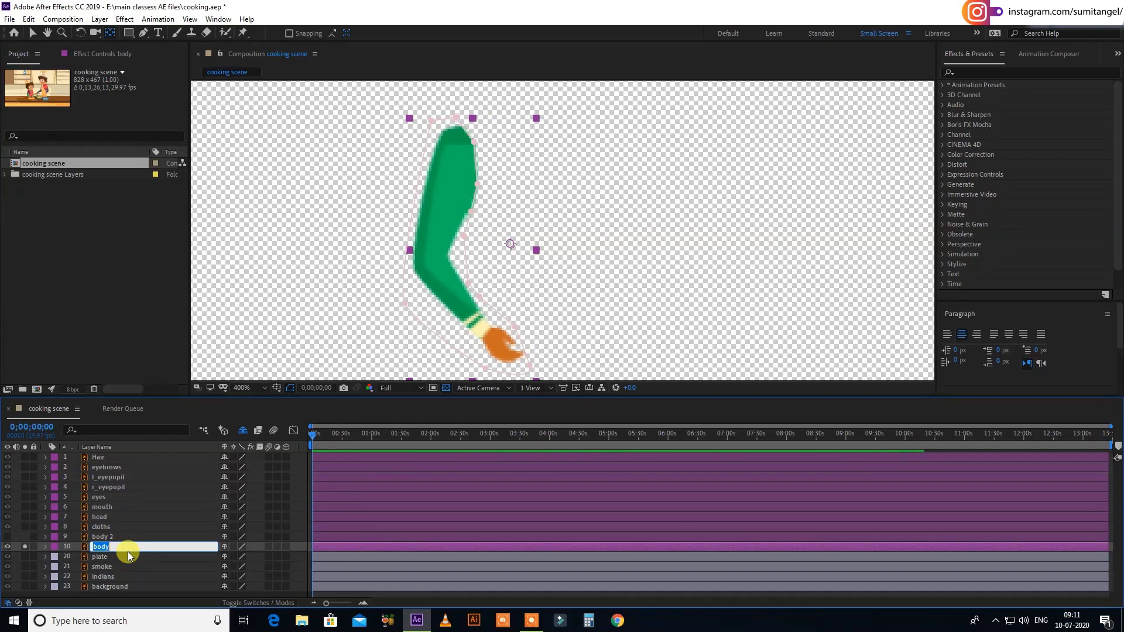
pyautogui.write('L_')
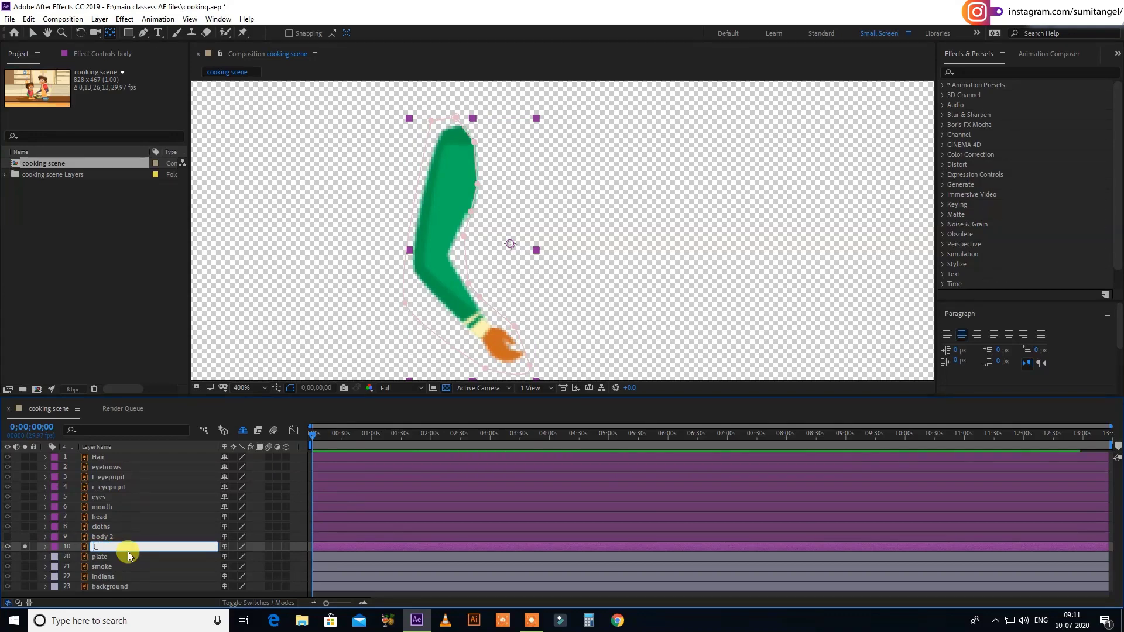
pyautogui.write('Arm')
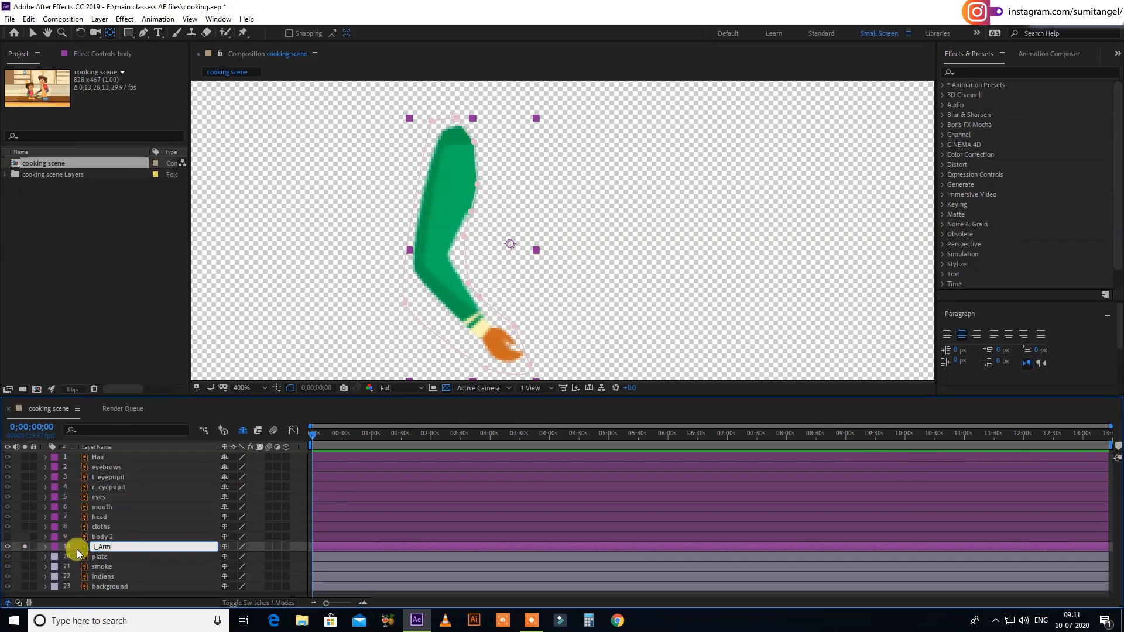
# - Solo body 2 instead of l_Arm and delete the mask copied onto body 2
pyautogui.click(102, 537)
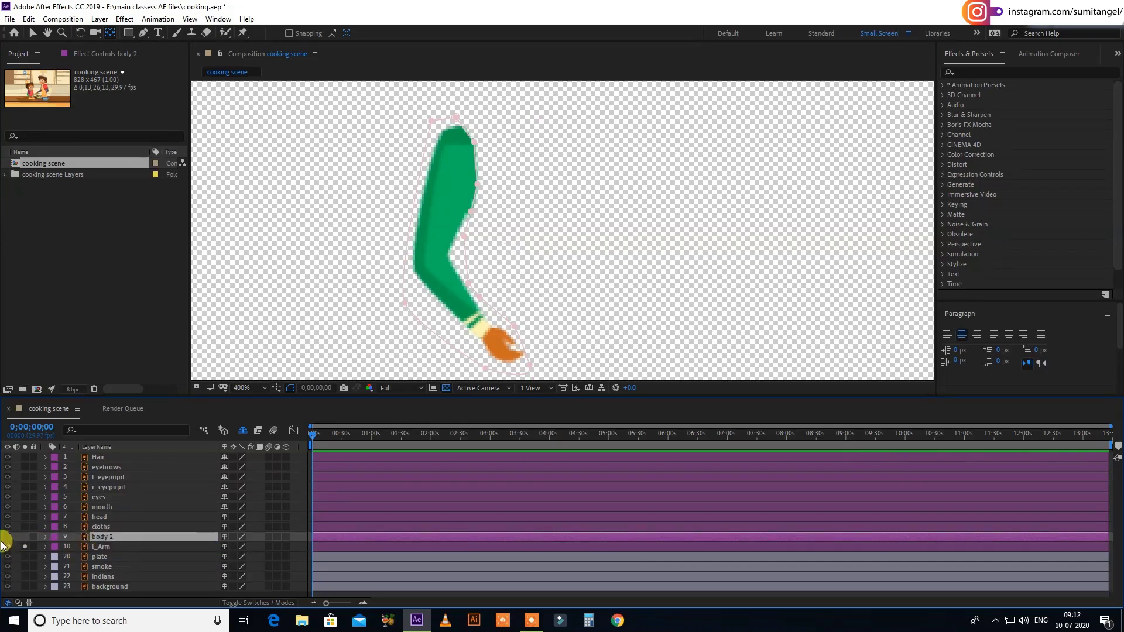
pyautogui.click(25, 537)
pyautogui.click(24, 546)
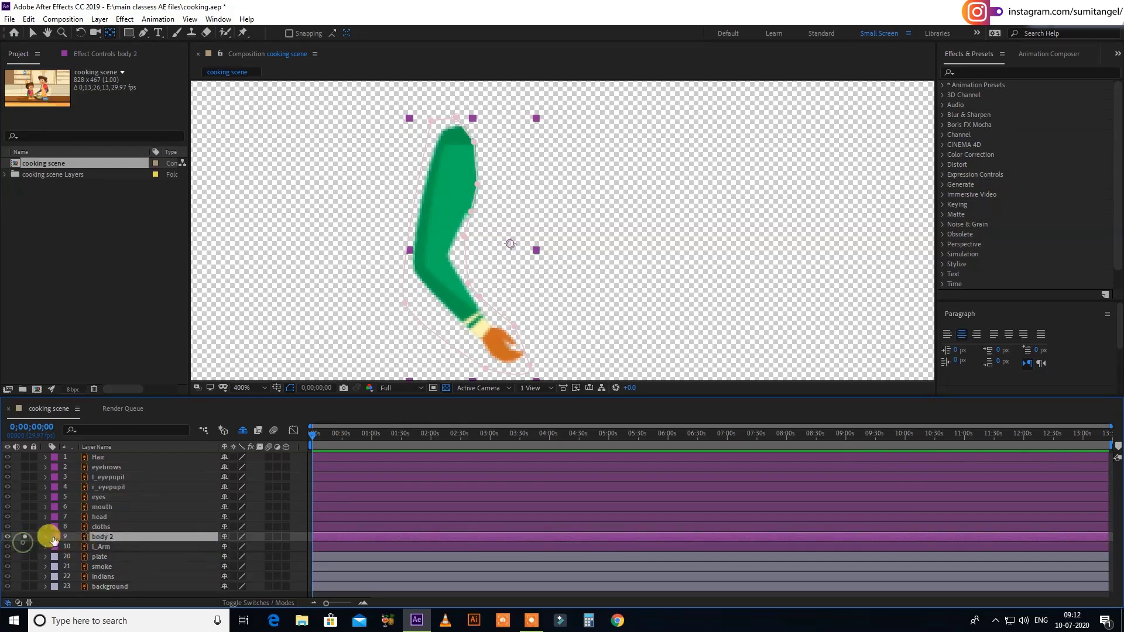
pyautogui.press('m')
pyautogui.click(107, 547)
pyautogui.press('Delete')
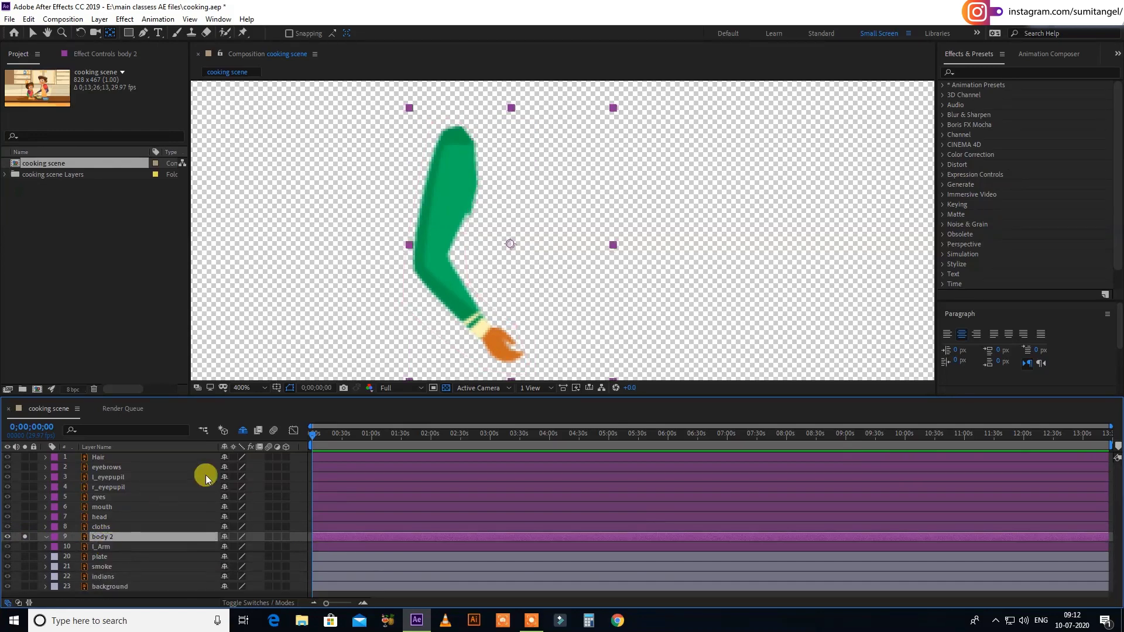
# - Draw a closed Pen mask on body 2 around the straighter arm, from the shoulder down around the hand
pyautogui.click(143, 33)
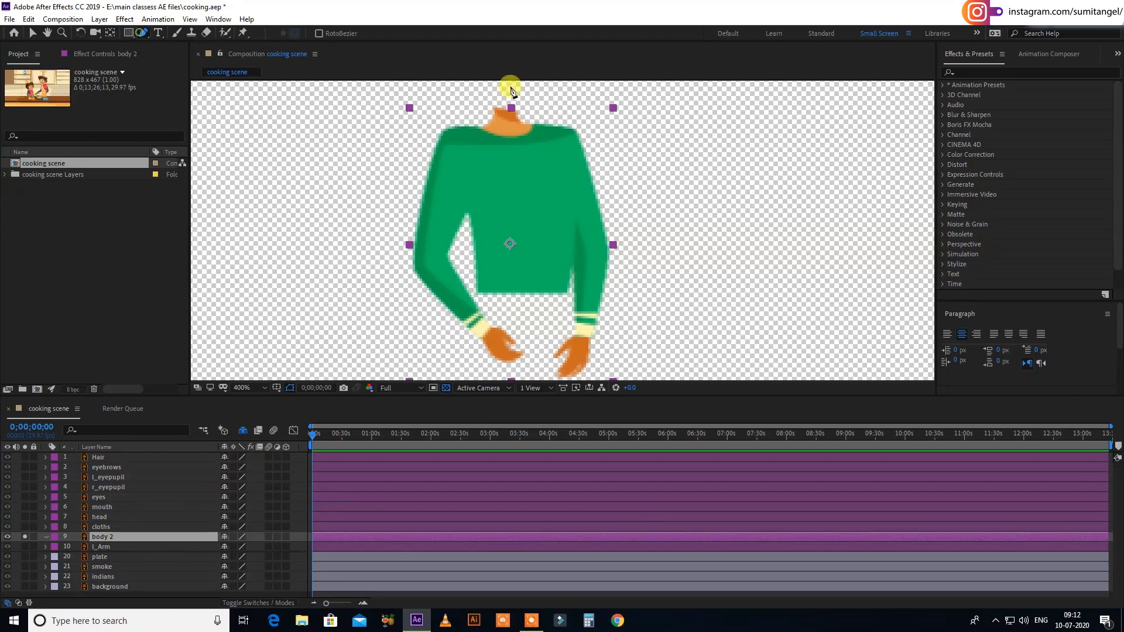
pyautogui.click(593, 111)
pyautogui.moveTo(560, 158); pyautogui.dragTo(561, 174)
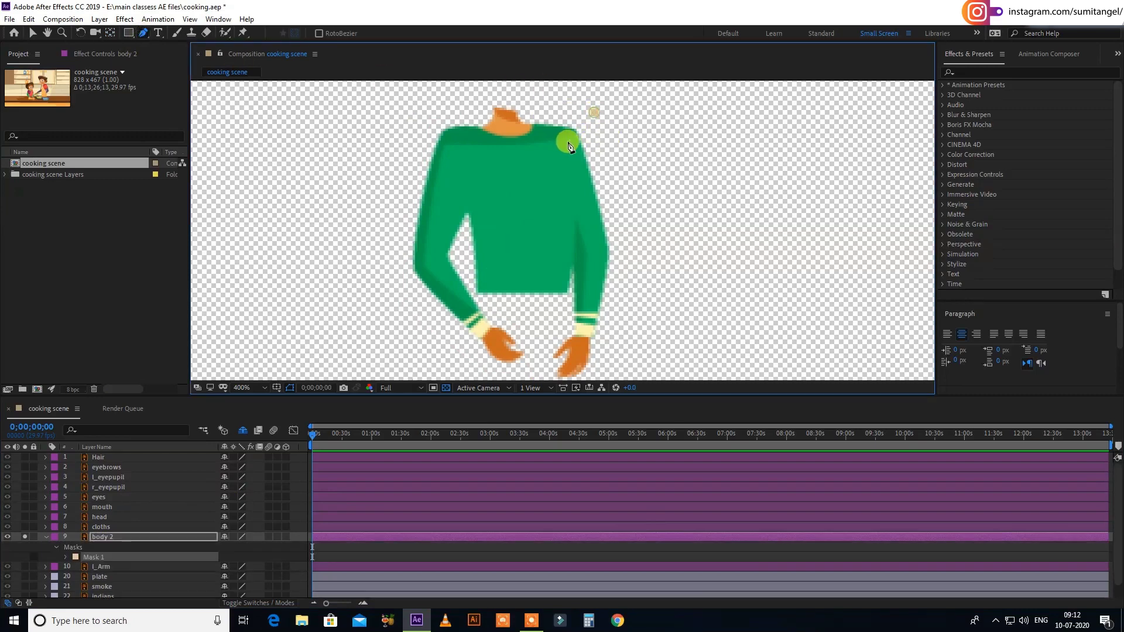
pyautogui.click(563, 210)
pyautogui.click(571, 254)
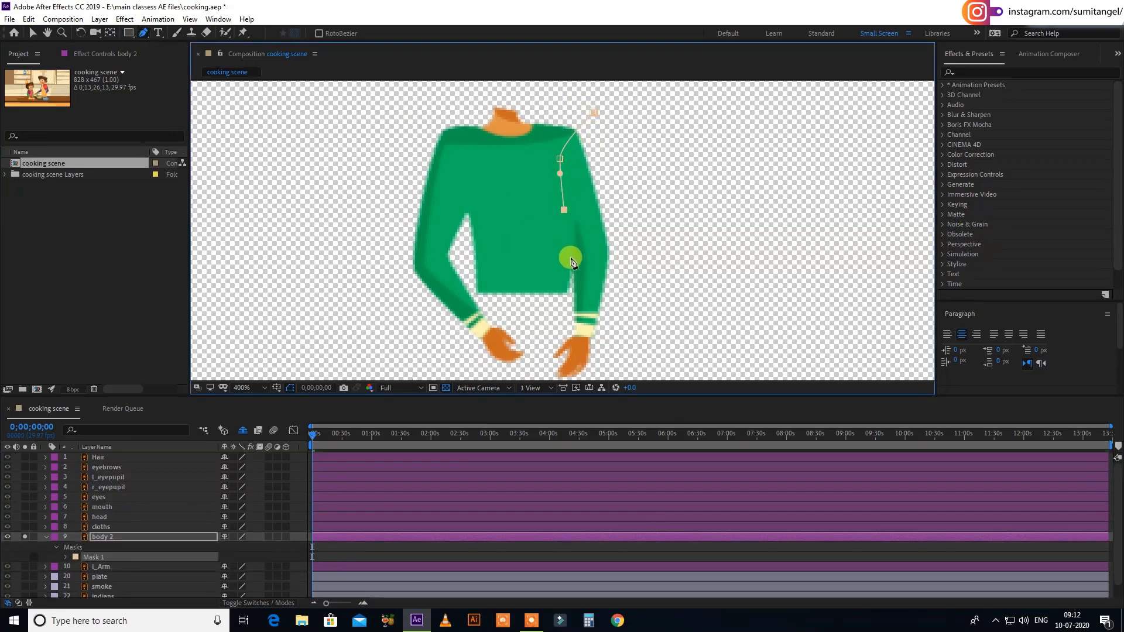
pyautogui.click(566, 302)
pyautogui.click(550, 338)
pyautogui.click(546, 373)
pyautogui.press('space')
pyautogui.moveTo(607, 341); pyautogui.dragTo(591, 301)
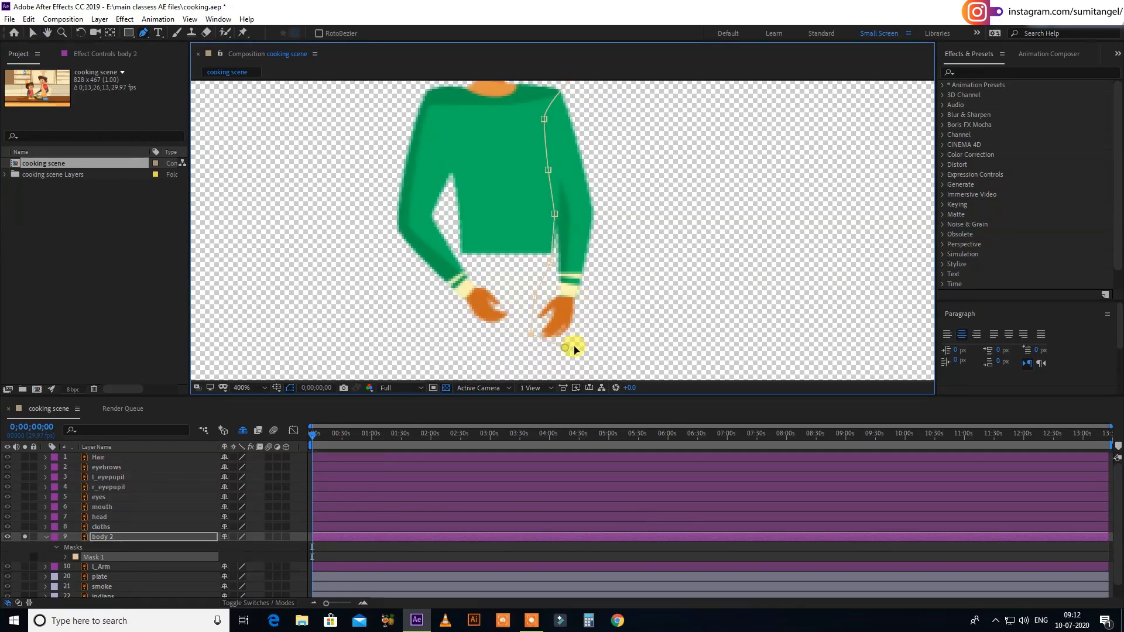
pyautogui.press('space')
pyautogui.moveTo(609, 155); pyautogui.dragTo(613, 289)
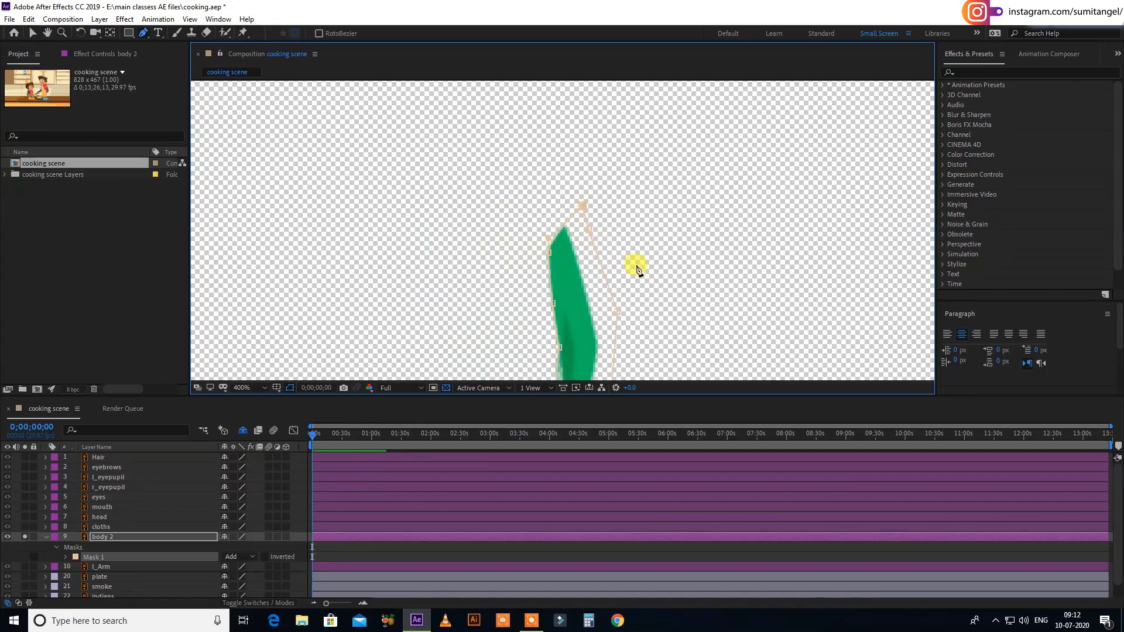
# - Adjust the body 2 mask points along the arm's inner edge, widening the mask outward at the shoulder
pyautogui.press('space')
pyautogui.moveTo(621, 272); pyautogui.dragTo(592, 171)
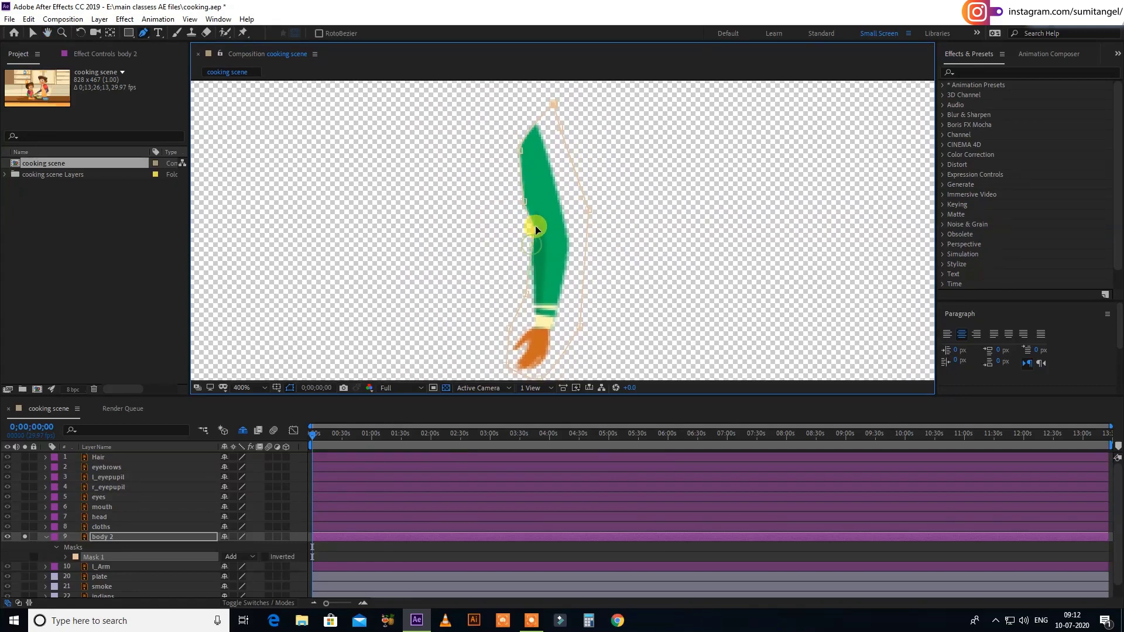
pyautogui.moveTo(525, 202); pyautogui.dragTo(527, 191)
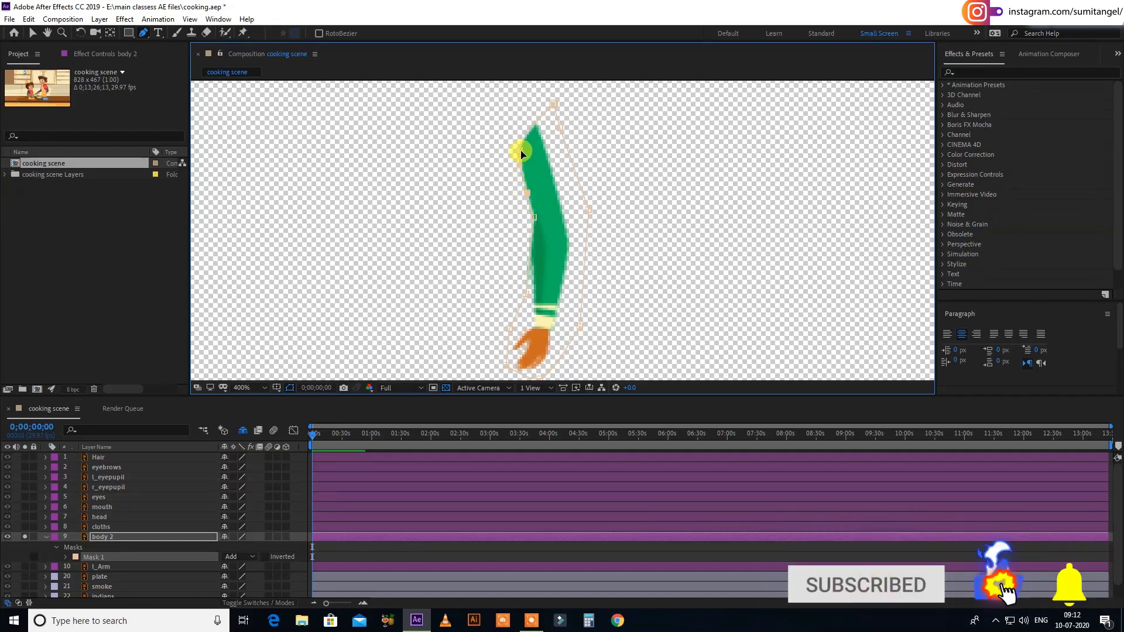
pyautogui.moveTo(521, 150); pyautogui.dragTo(513, 150)
pyautogui.press('h')
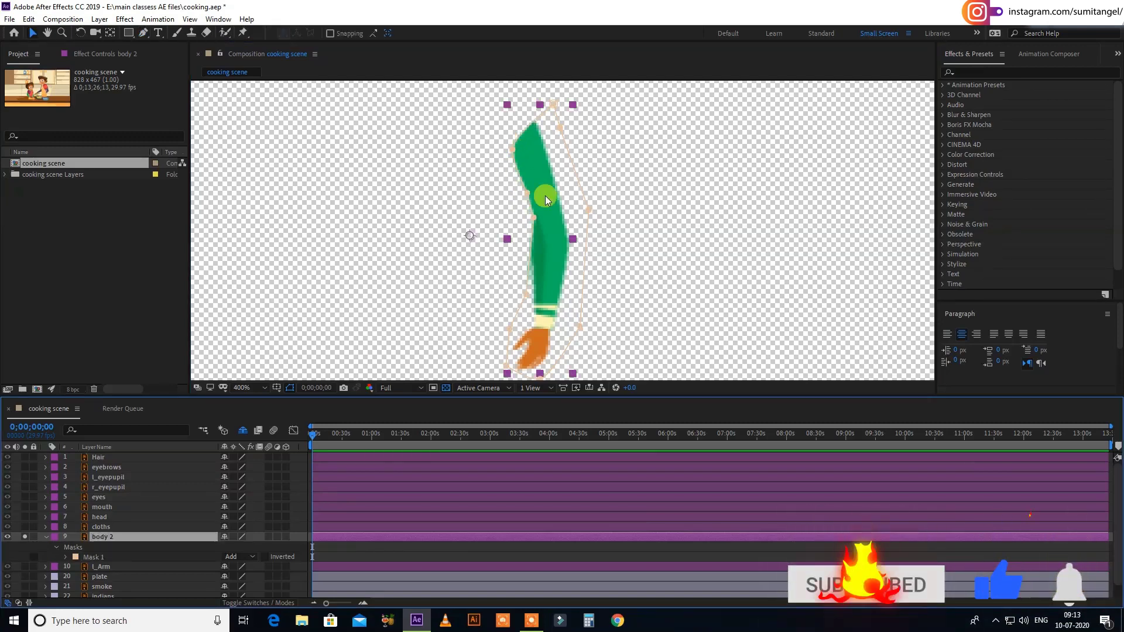
# - Turn off solo for body 2 and rename the layer as R_arm
pyautogui.moveTo(546, 182); pyautogui.dragTo(519, 199)
pyautogui.press('v')
pyautogui.click(537, 238)
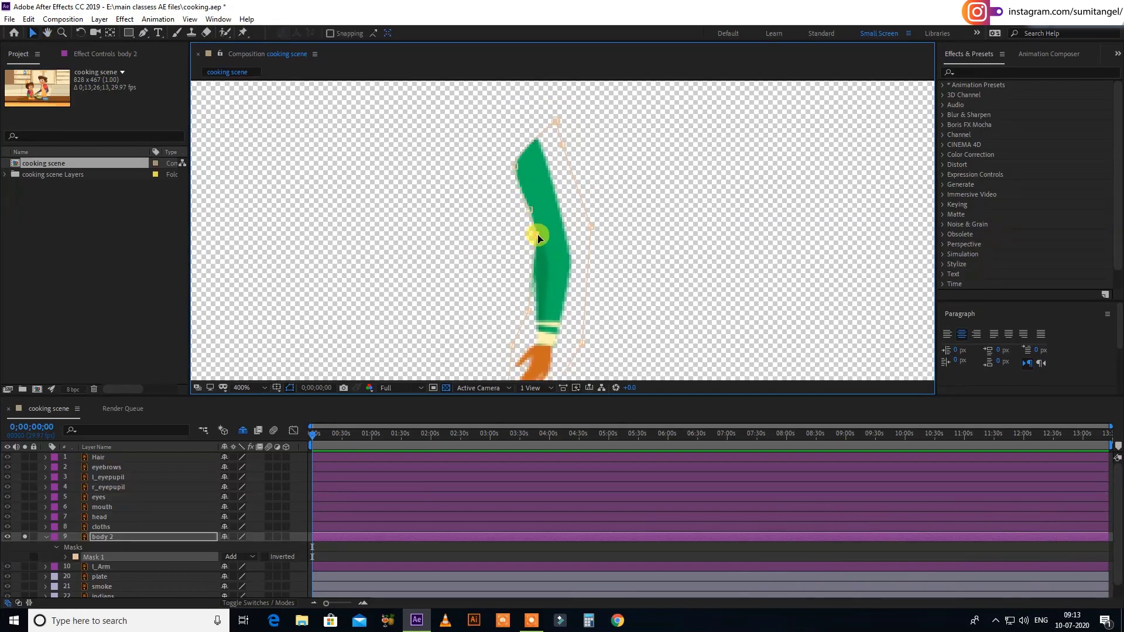
pyautogui.click(25, 537)
pyautogui.click(100, 537)
pyautogui.click(45, 536)
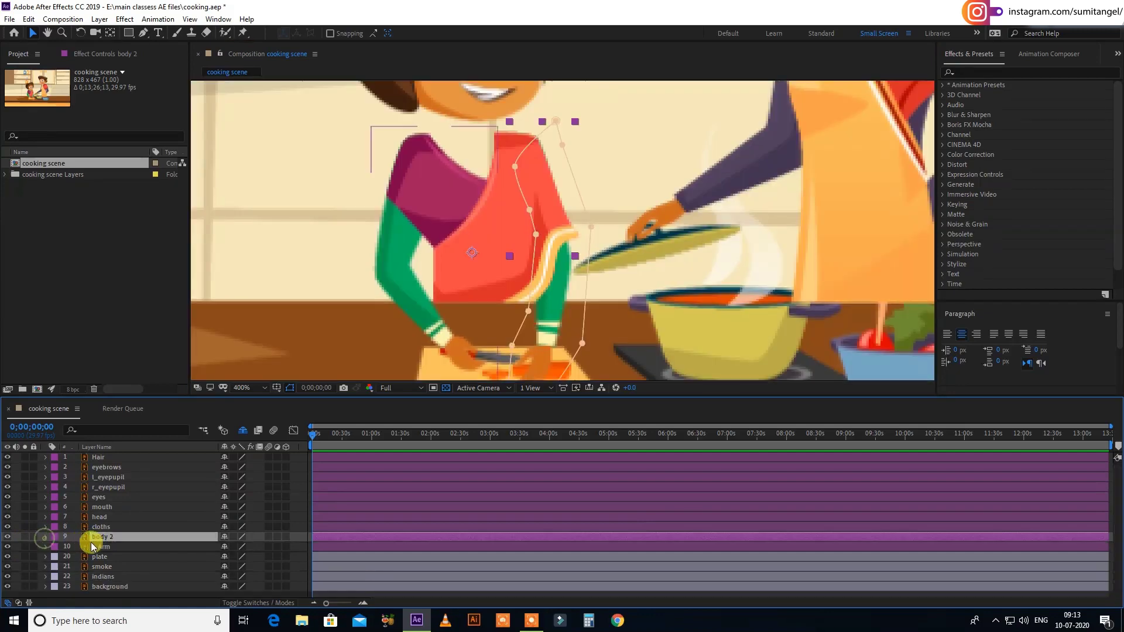
pyautogui.press('Return')
pyautogui.write('R_arm')
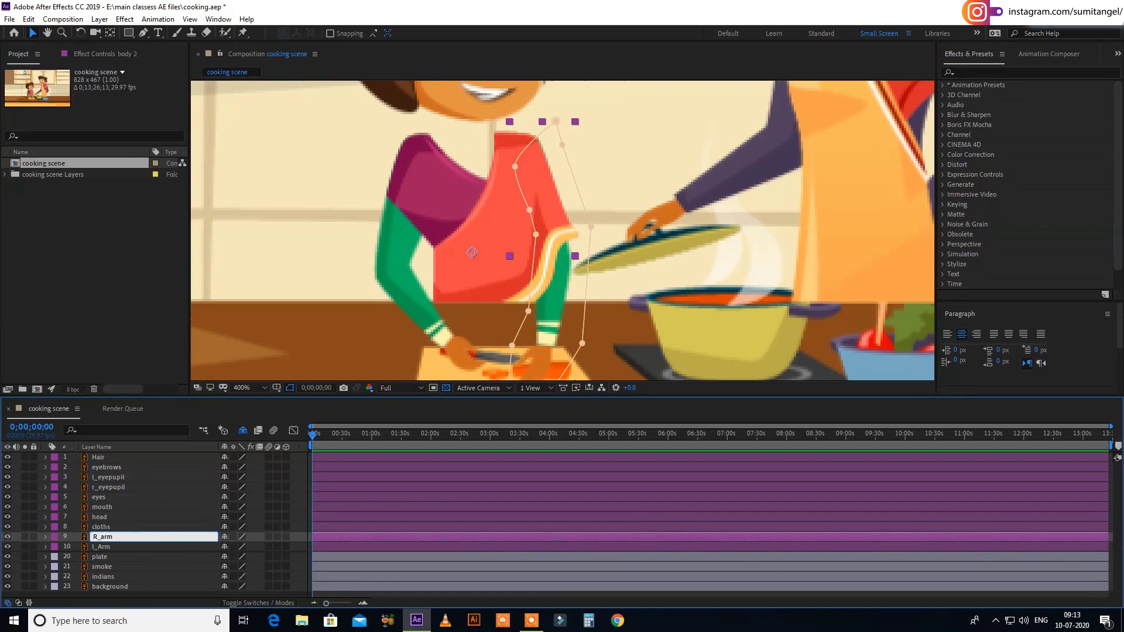
pyautogui.click(122, 538)
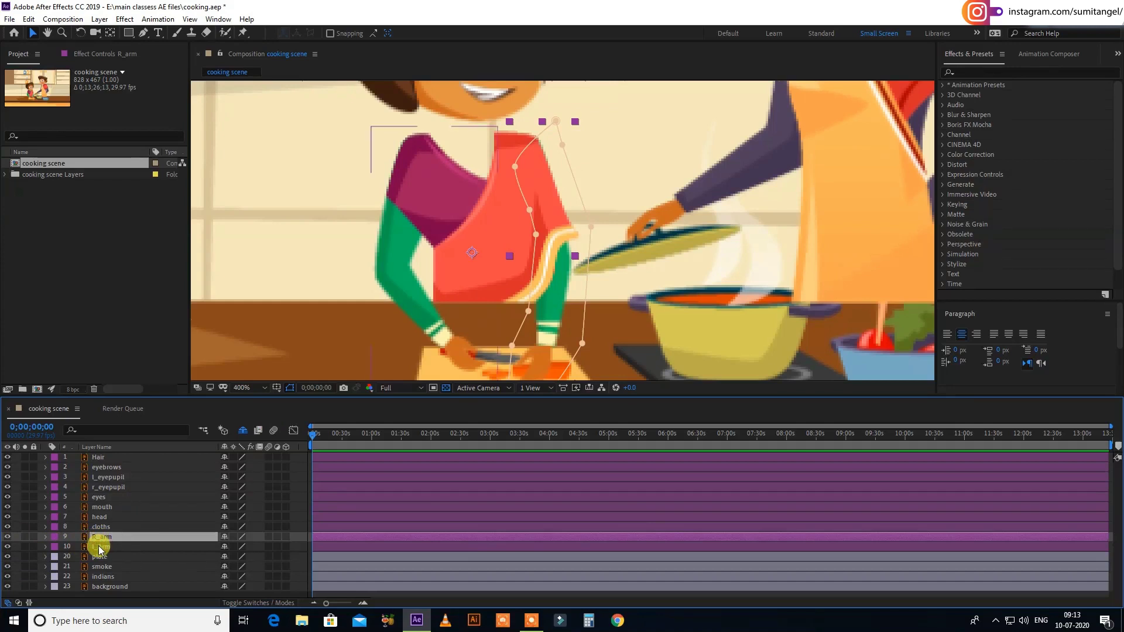
# - Duplicate R_arm, solo the duplicate, and delete the mask copied onto it
pyautogui.hotkey('ctrl', 'd')
pyautogui.click(25, 537)
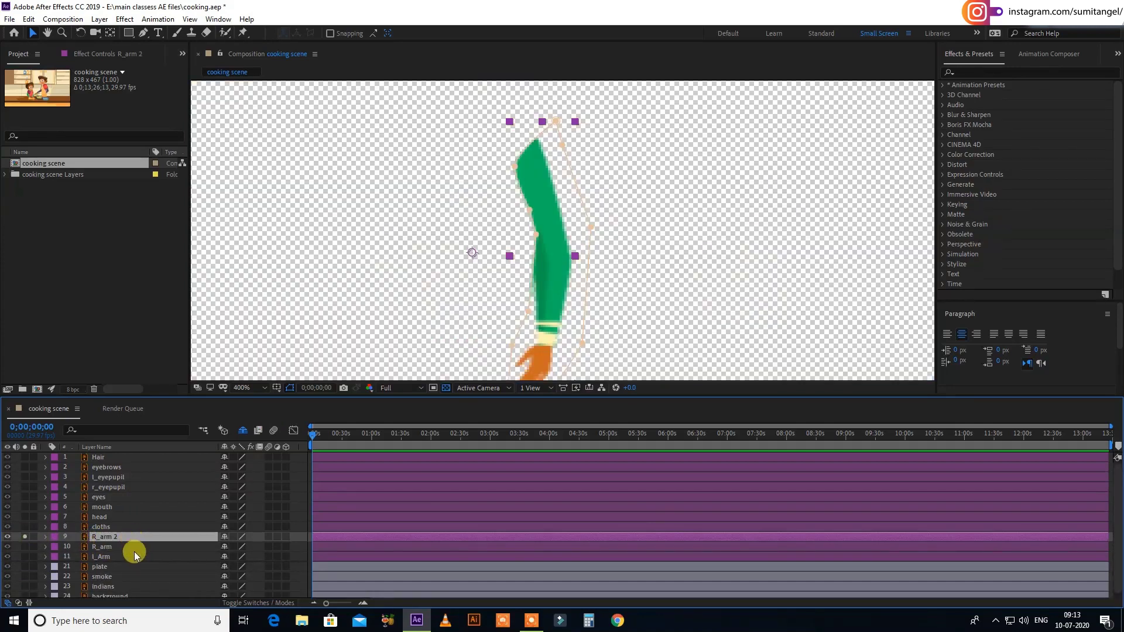
pyautogui.press('m')
pyautogui.click(121, 549)
pyautogui.press('Delete')
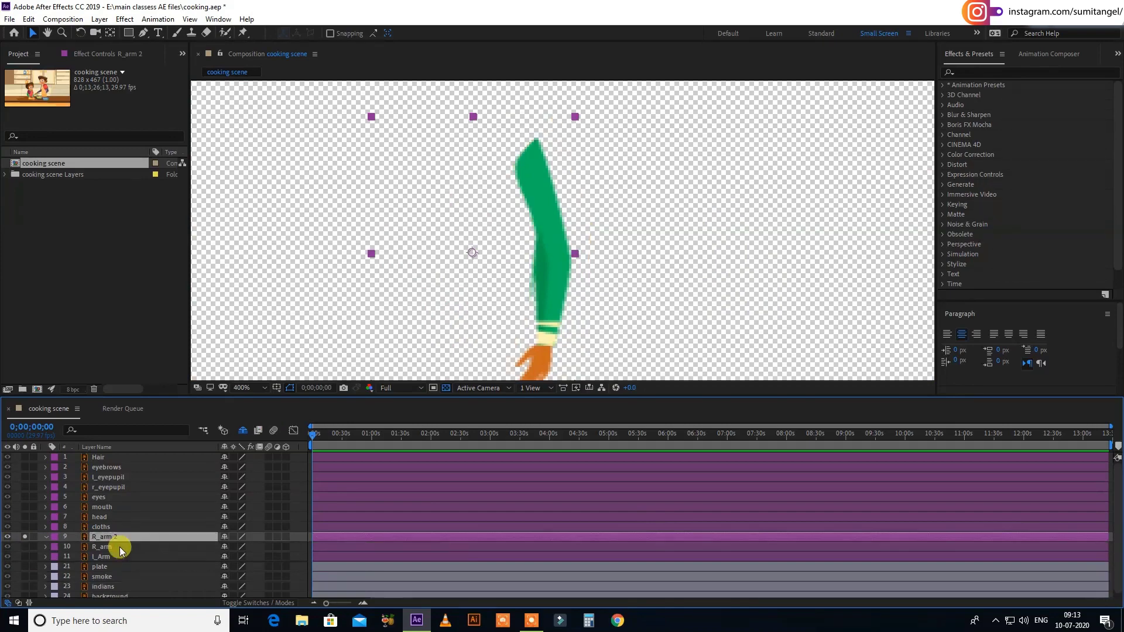
# - Draw a closed Pen mask on R_arm 2 around the torso and neck, leaving both arms outside
pyautogui.click(143, 33)
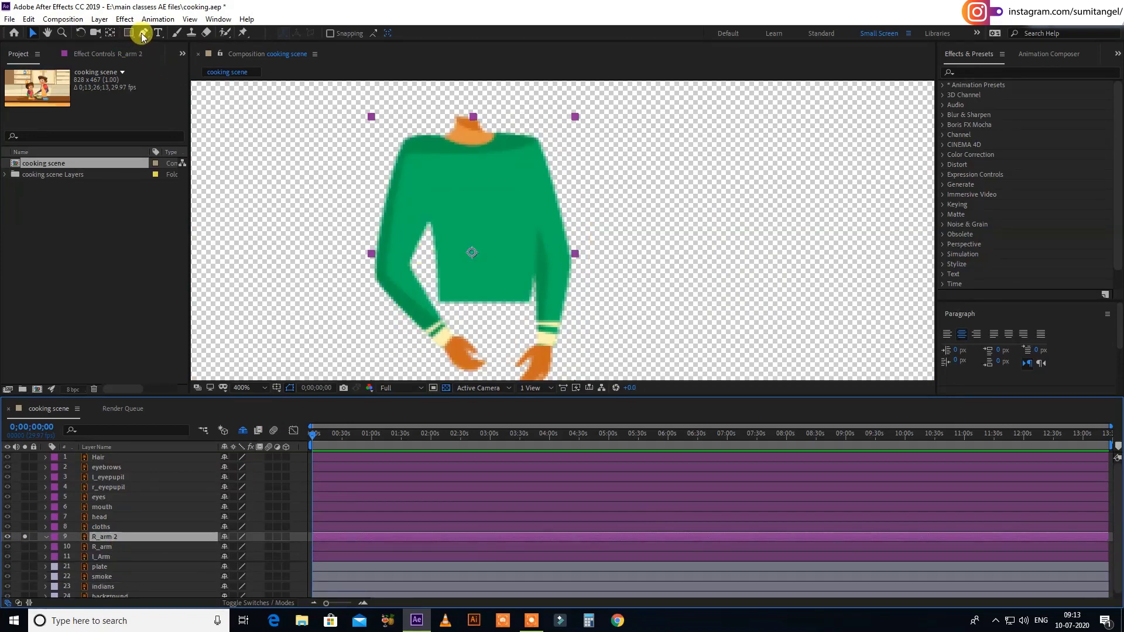
pyautogui.click(423, 111)
pyautogui.click(426, 217)
pyautogui.click(428, 241)
pyautogui.click(432, 288)
pyautogui.moveTo(440, 314); pyautogui.dragTo(495, 316)
pyautogui.click(531, 304)
pyautogui.click(534, 283)
pyautogui.click(538, 216)
pyautogui.click(480, 90)
pyautogui.click(423, 111)
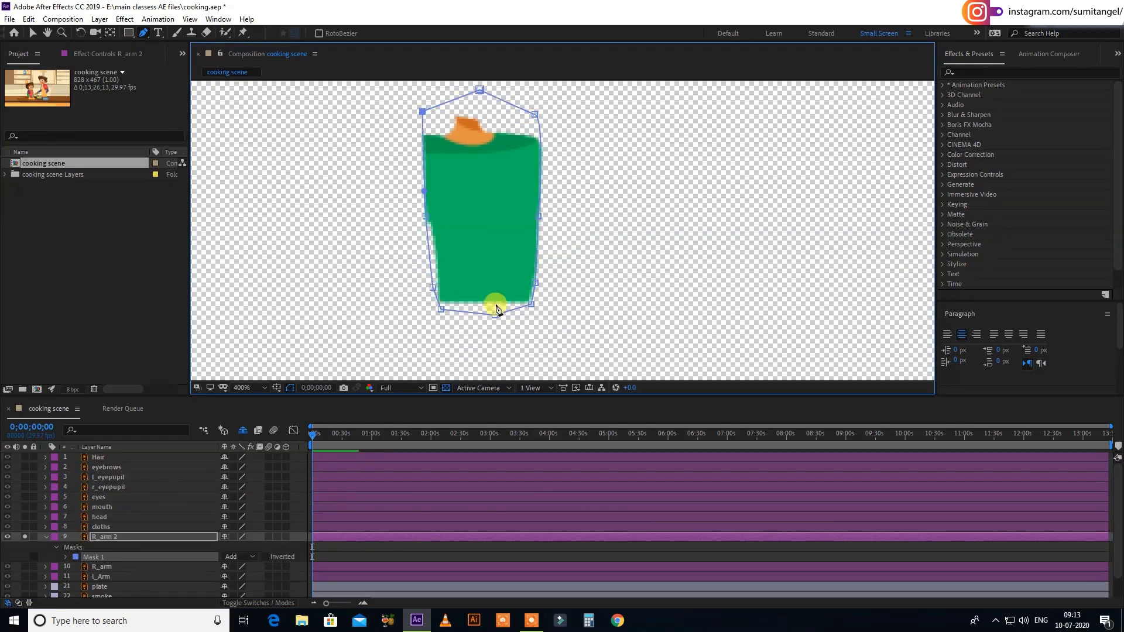
# - Solo R_arm and l_Arm together with R_arm 2 and hide the mask outlines in the composition view
pyautogui.click(37, 542)
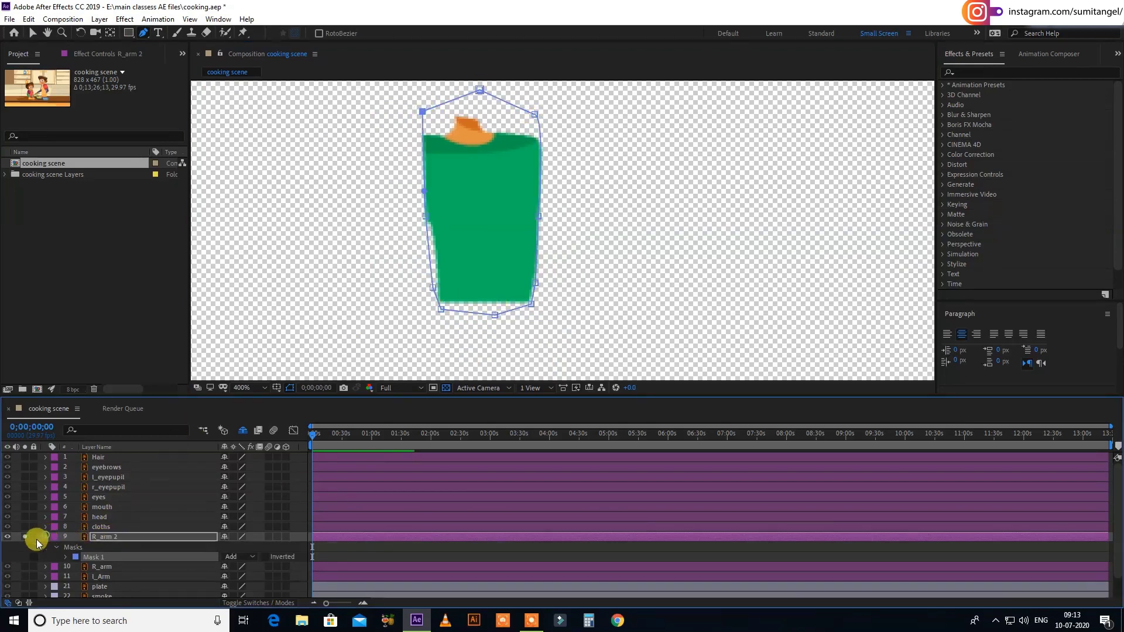
pyautogui.click(24, 546)
pyautogui.click(24, 556)
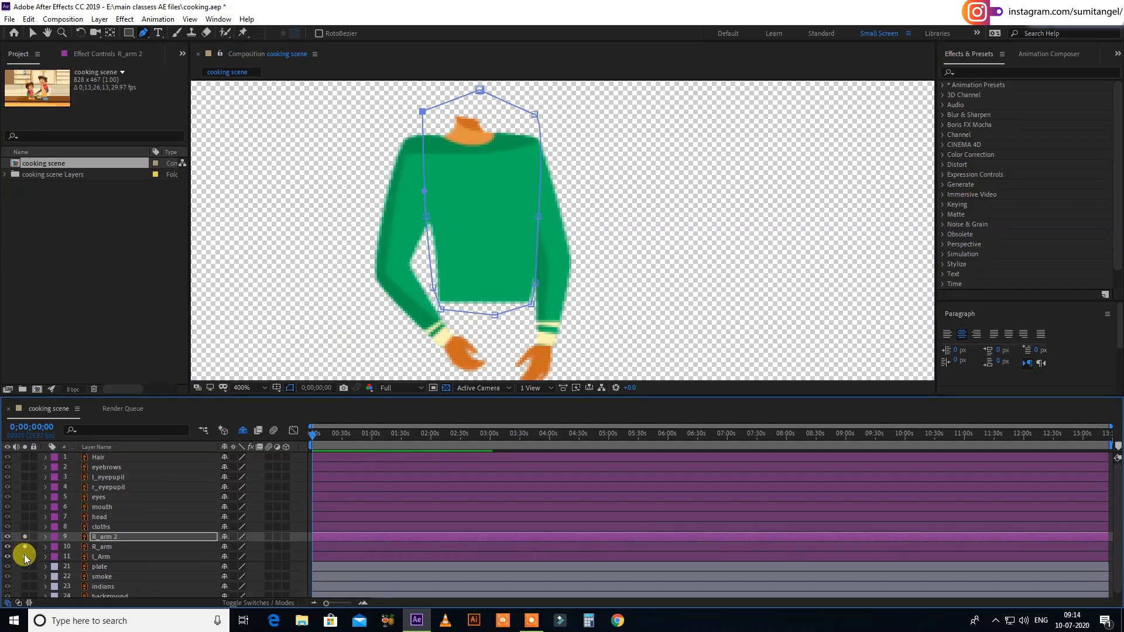
pyautogui.click(106, 537)
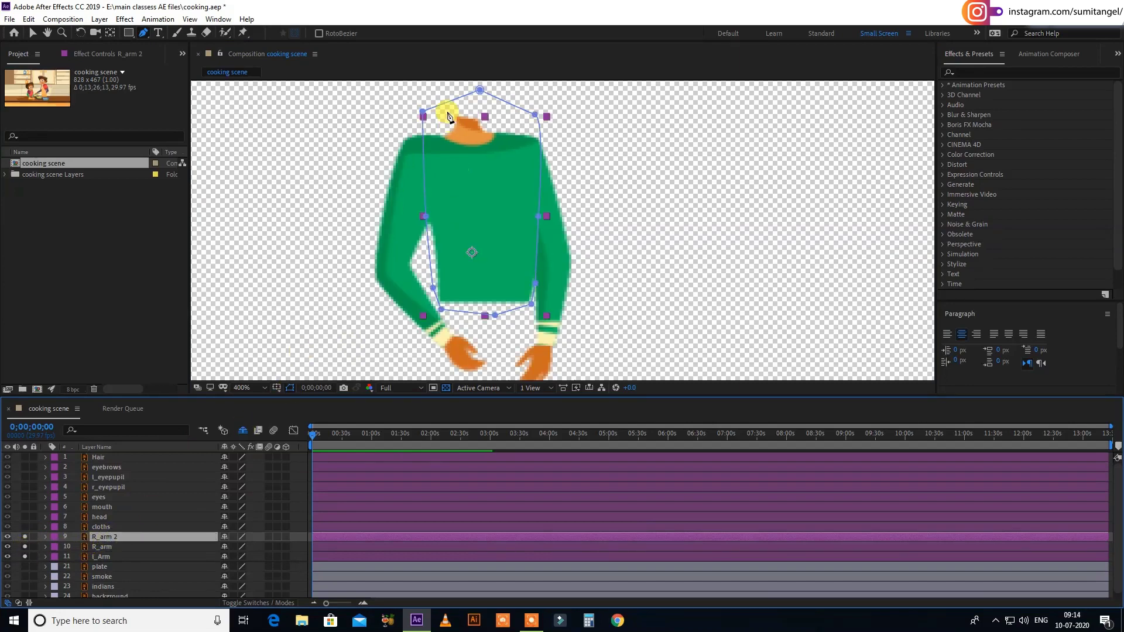
pyautogui.press('v')
pyautogui.click(292, 389)
pyautogui.click(117, 547)
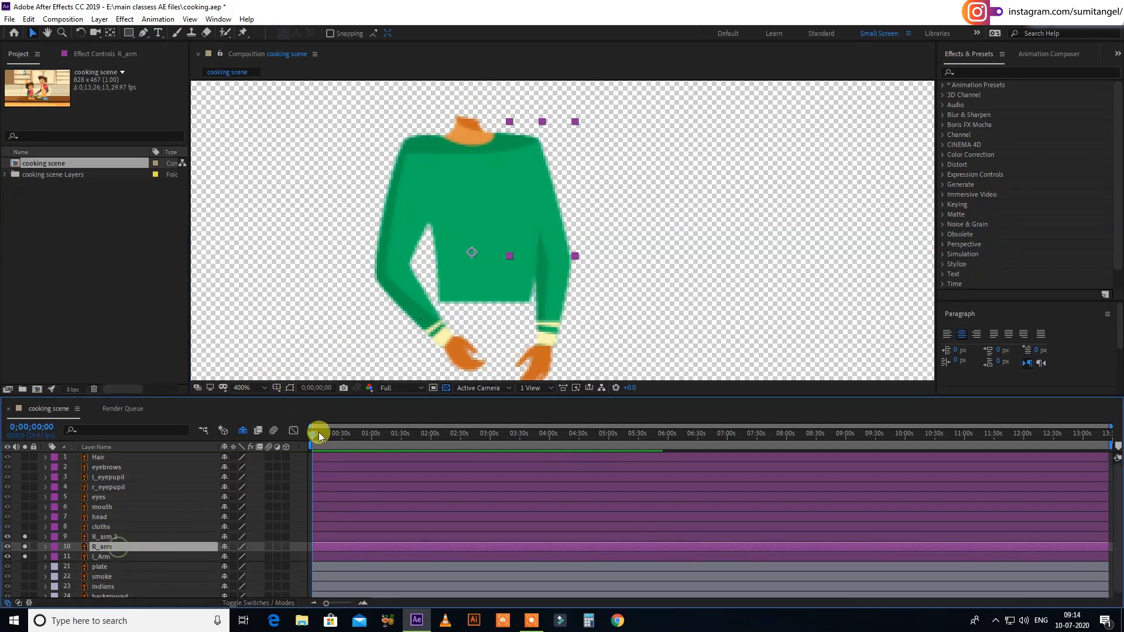
pyautogui.click(292, 388)
pyautogui.click(101, 556)
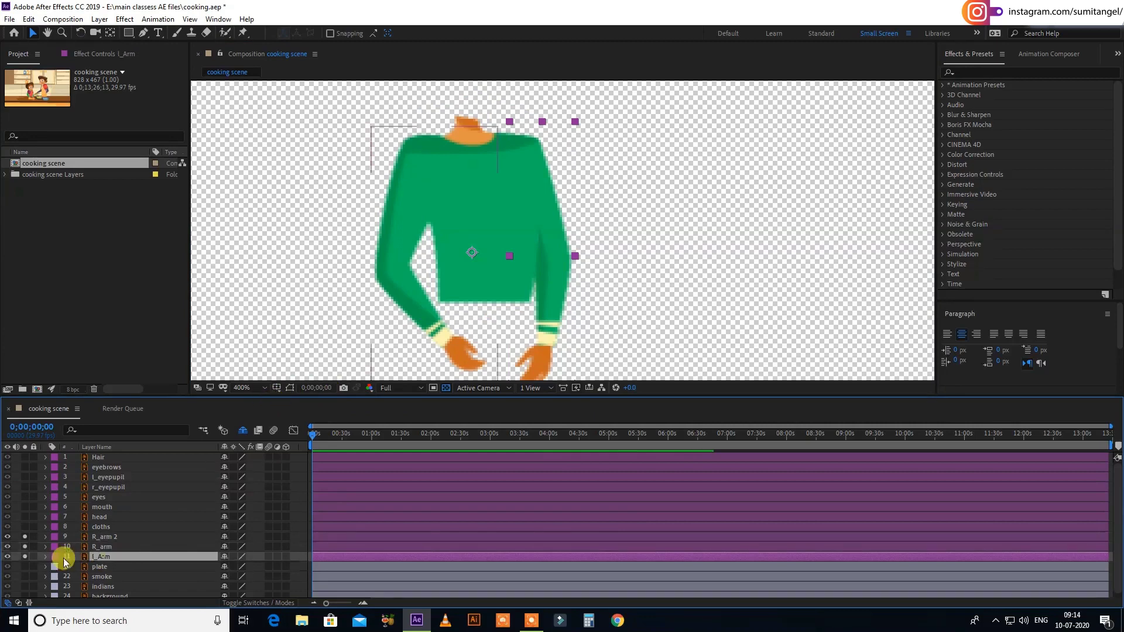
# - Turn off solo for the three body-part layers and rename R_arm 2 as body
pyautogui.moveTo(25, 556); pyautogui.dragTo(28, 545)
pyautogui.click(107, 538)
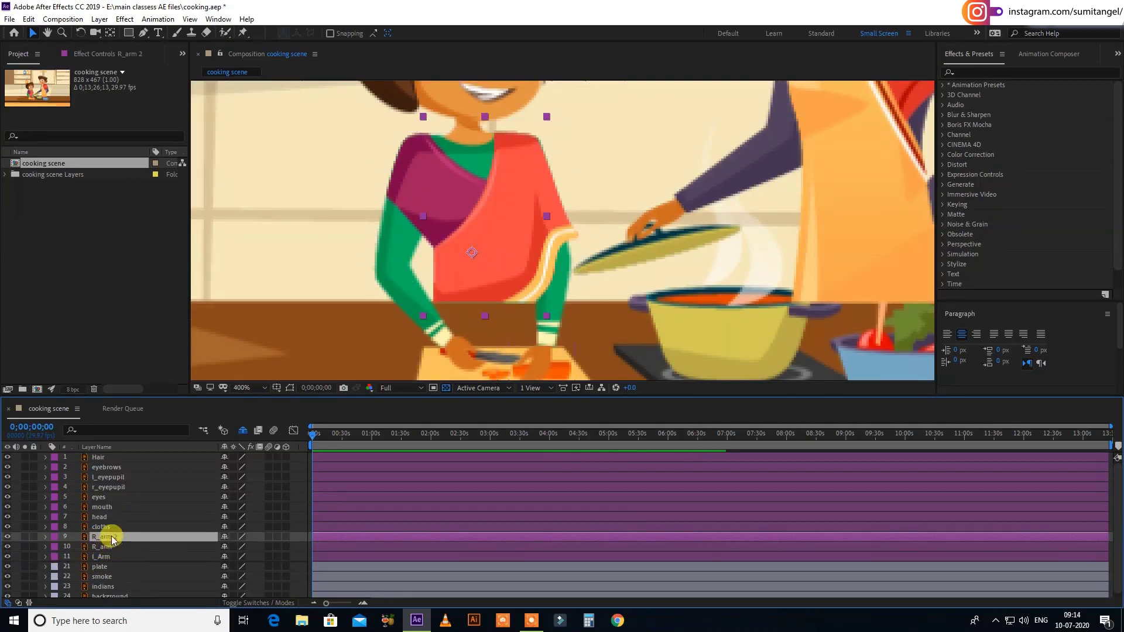
pyautogui.press('Return')
pyautogui.write('body')
pyautogui.press('Return')
# - Solo body, R_arm and l_Arm, and move both arms outward from the torso to test the separation
pyautogui.keyDown('shift'); pyautogui.click(109, 559); pyautogui.keyUp('shift')
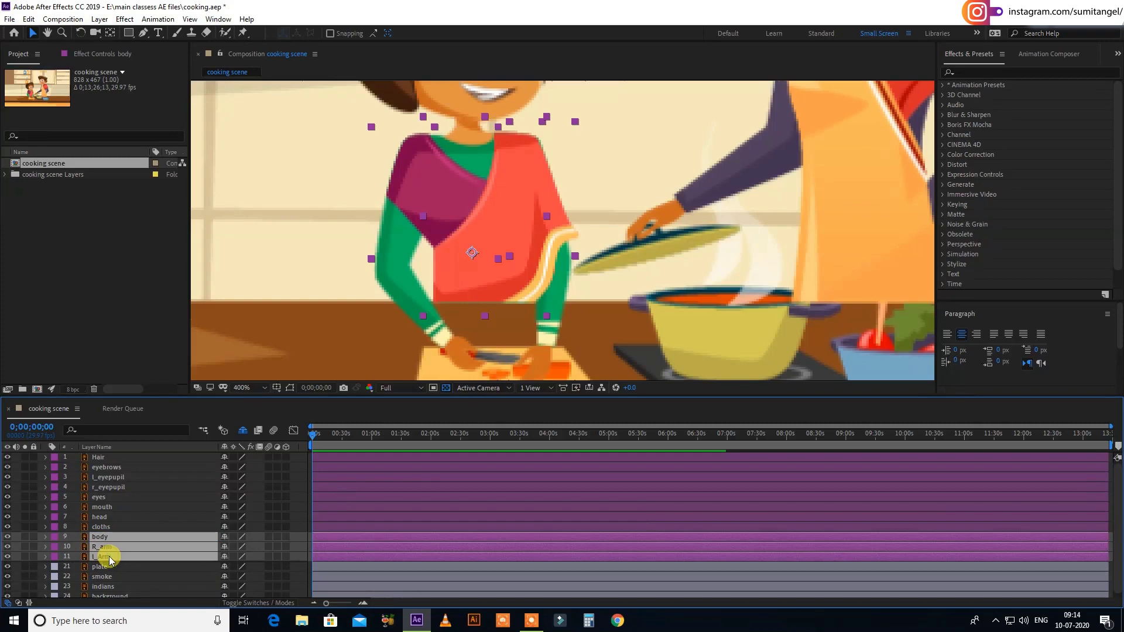
pyautogui.click(24, 537)
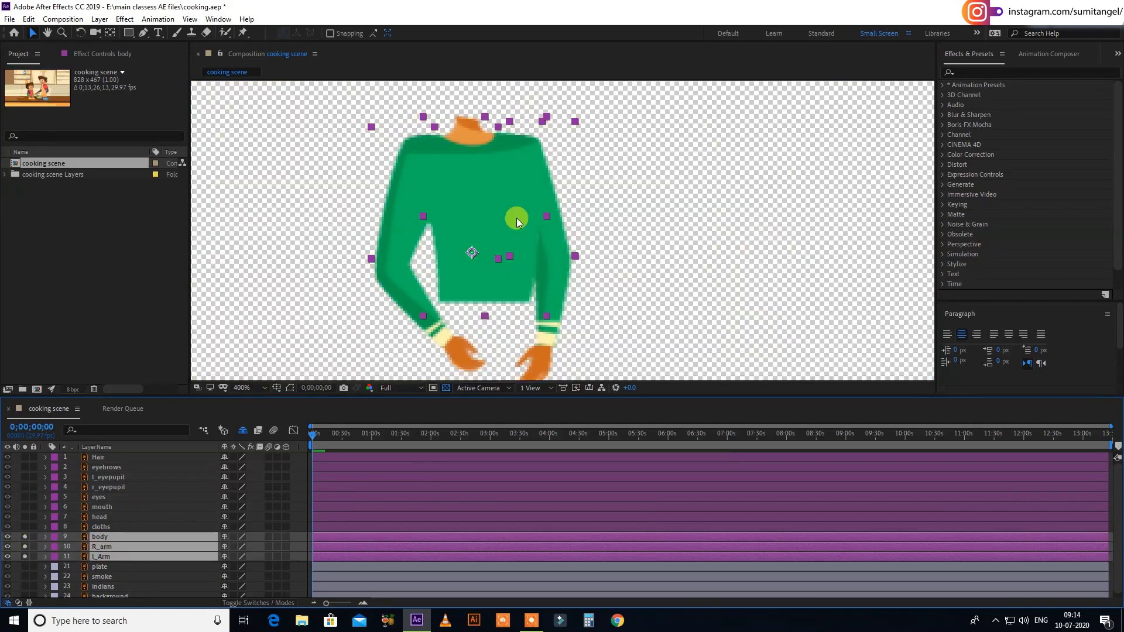
pyautogui.click(611, 187)
pyautogui.click(401, 283)
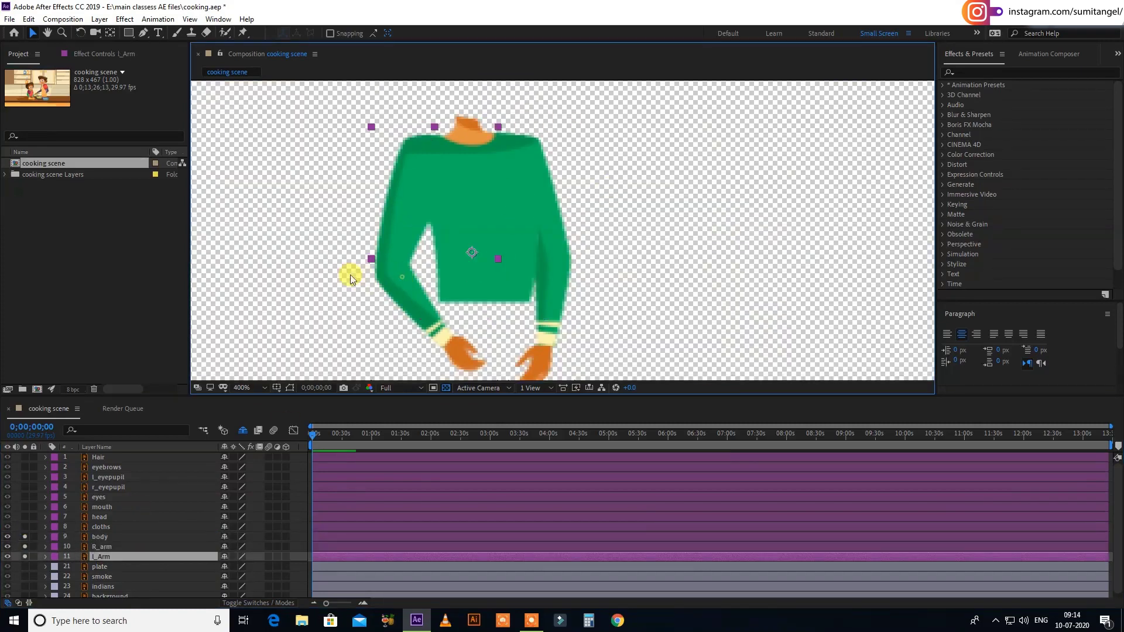
pyautogui.moveTo(420, 278); pyautogui.dragTo(326, 272)
pyautogui.moveTo(557, 279); pyautogui.dragTo(651, 268)
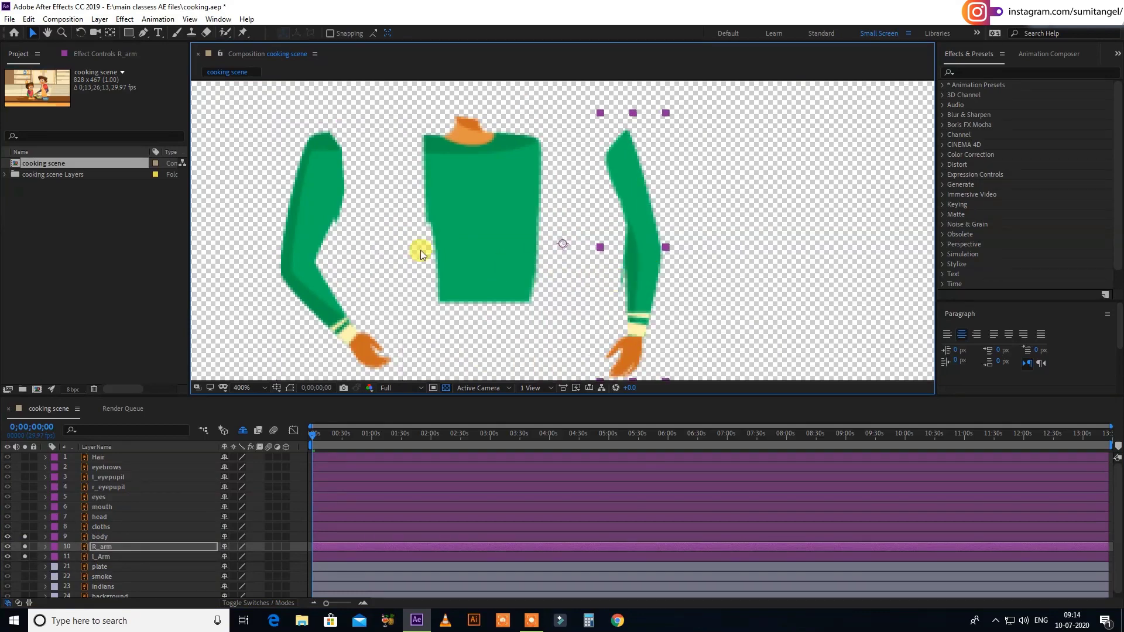
# - Undo both arm moves and turn off solo for body, R_arm and l_Arm
pyautogui.hotkey('ctrl', 'z')
pyautogui.hotkey('ctrl', 'z')
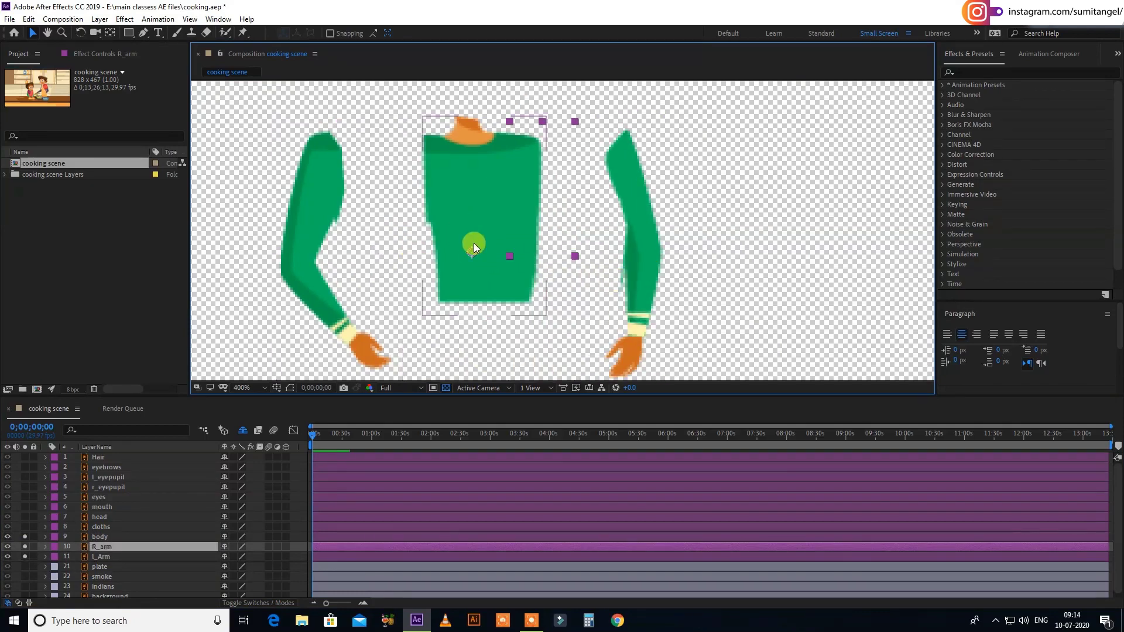
pyautogui.hotkey('ctrl', 'z')
pyautogui.hotkey('ctrl', 'z')
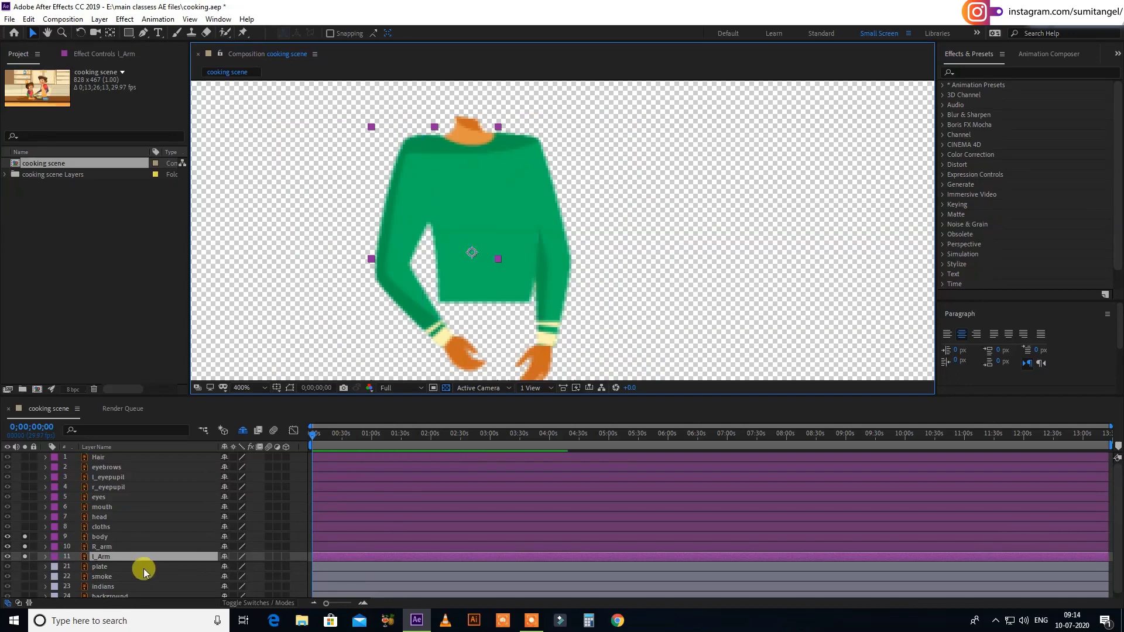
pyautogui.moveTo(26, 557); pyautogui.dragTo(26, 536)
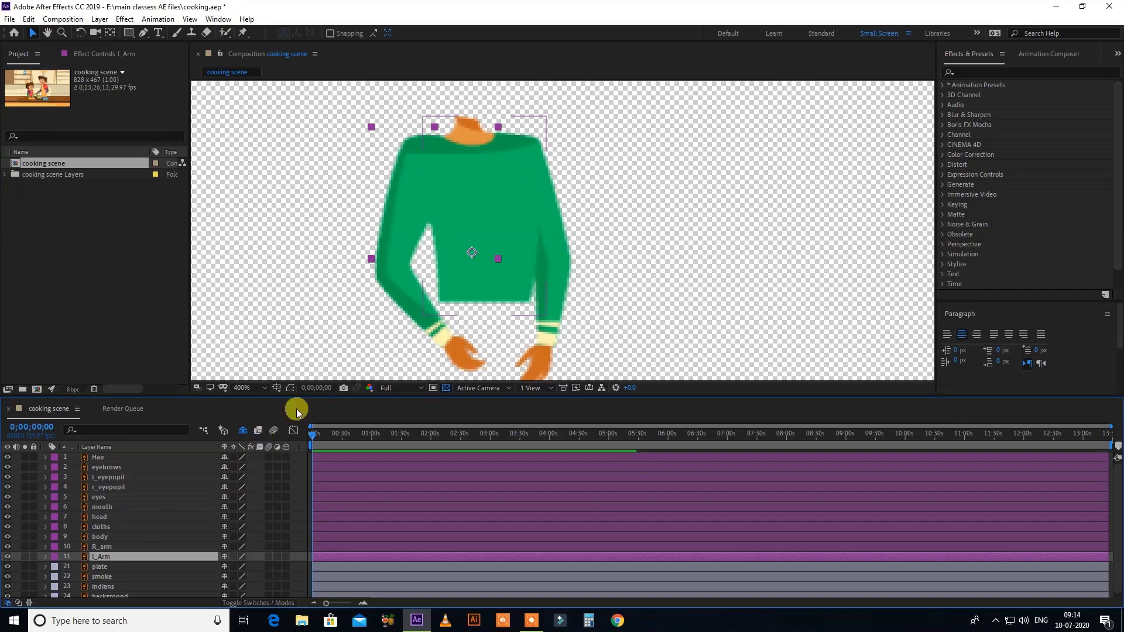
# - Move the body layer's anchor point down to the girl's waist with the Pan Behind tool
pyautogui.scroll(1, 468, 247)
pyautogui.moveTo(452, 261); pyautogui.dragTo(532, 256)
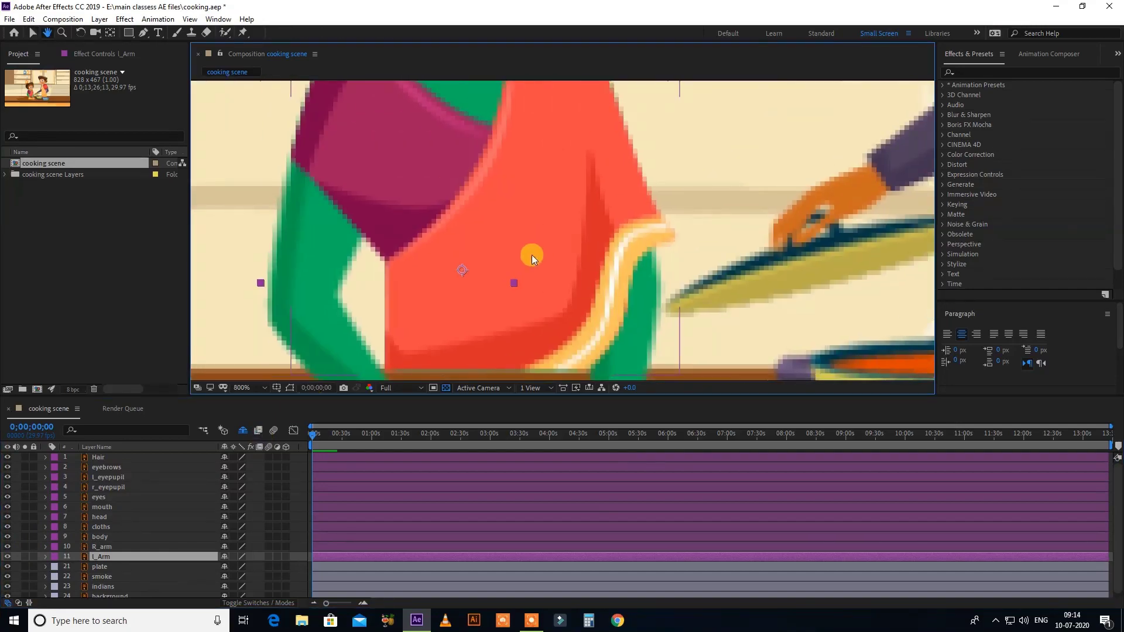
pyautogui.scroll(-1, 533, 252)
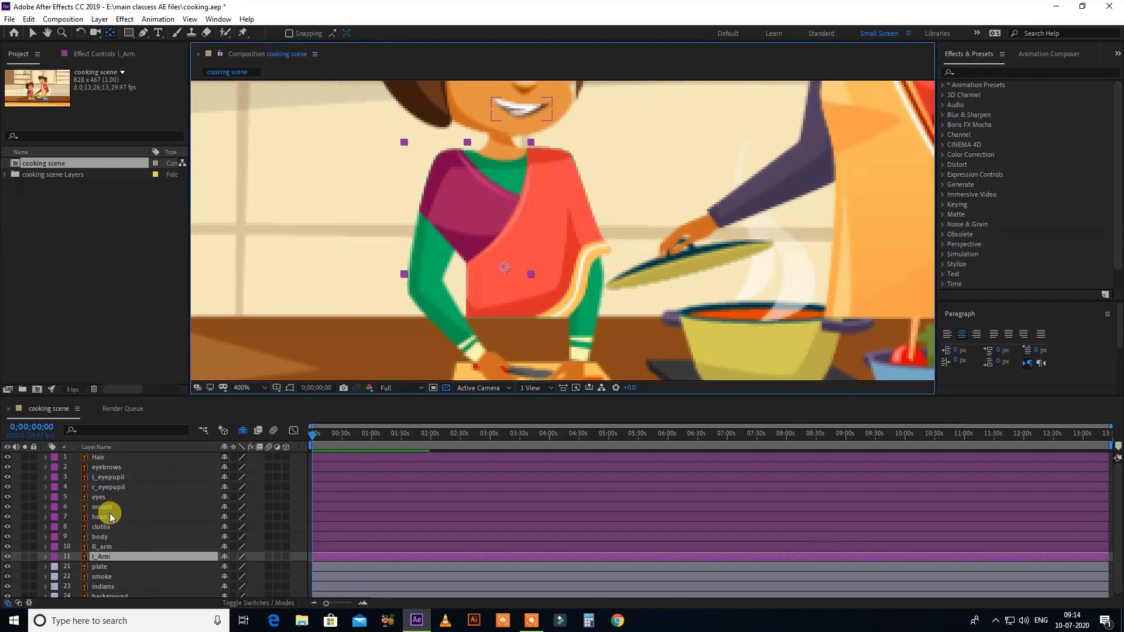
pyautogui.moveTo(491, 213); pyautogui.dragTo(453, 246)
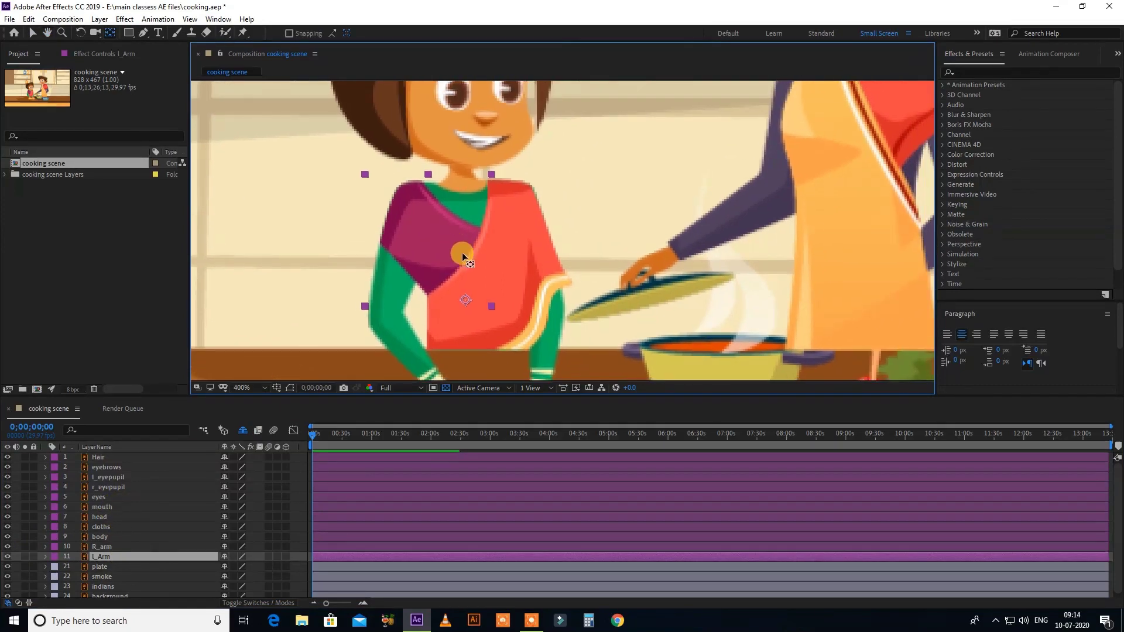
pyautogui.click(101, 537)
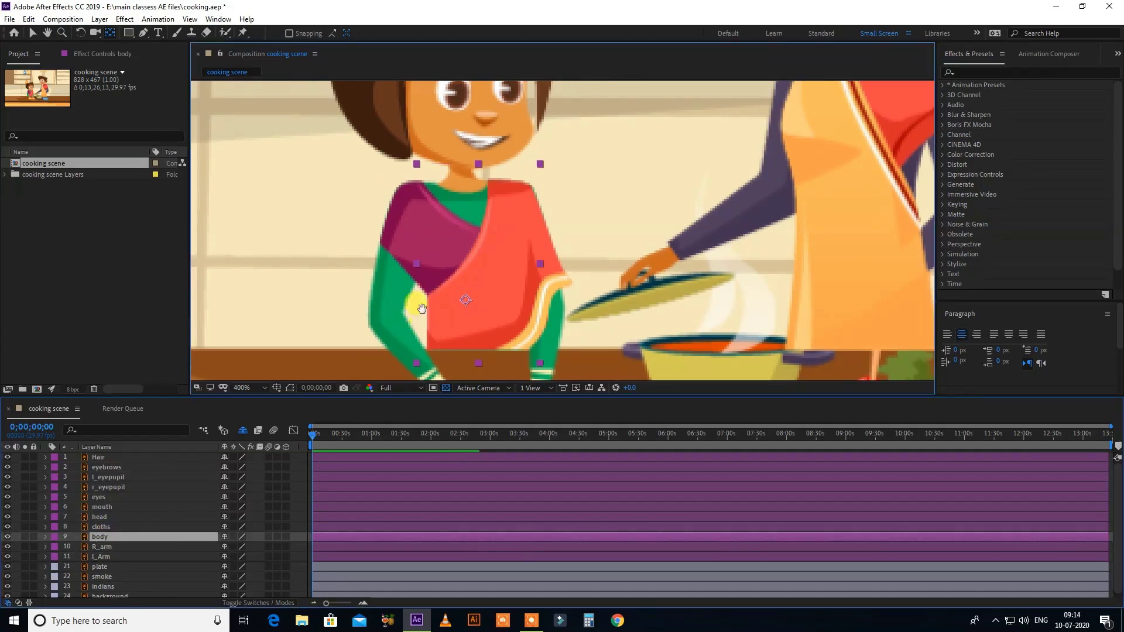
pyautogui.moveTo(423, 316); pyautogui.dragTo(414, 312)
pyautogui.moveTo(457, 271); pyautogui.dragTo(477, 325)
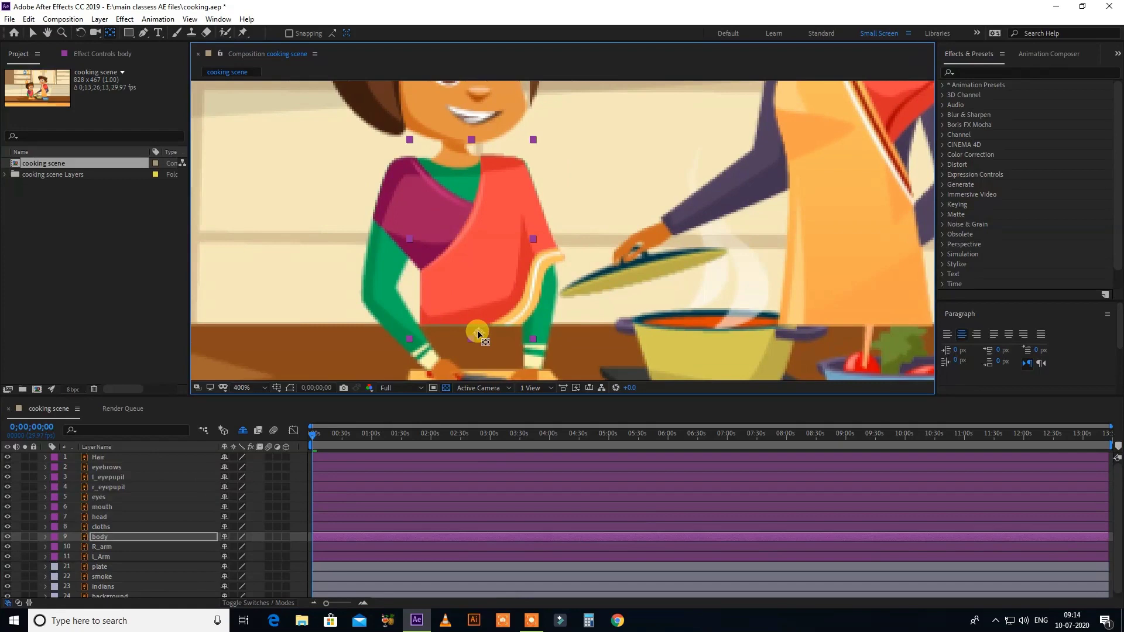
pyautogui.press('v')
# - Move the anchor points of R_arm and l_Arm up to their respective shoulder joints
pyautogui.click(105, 547)
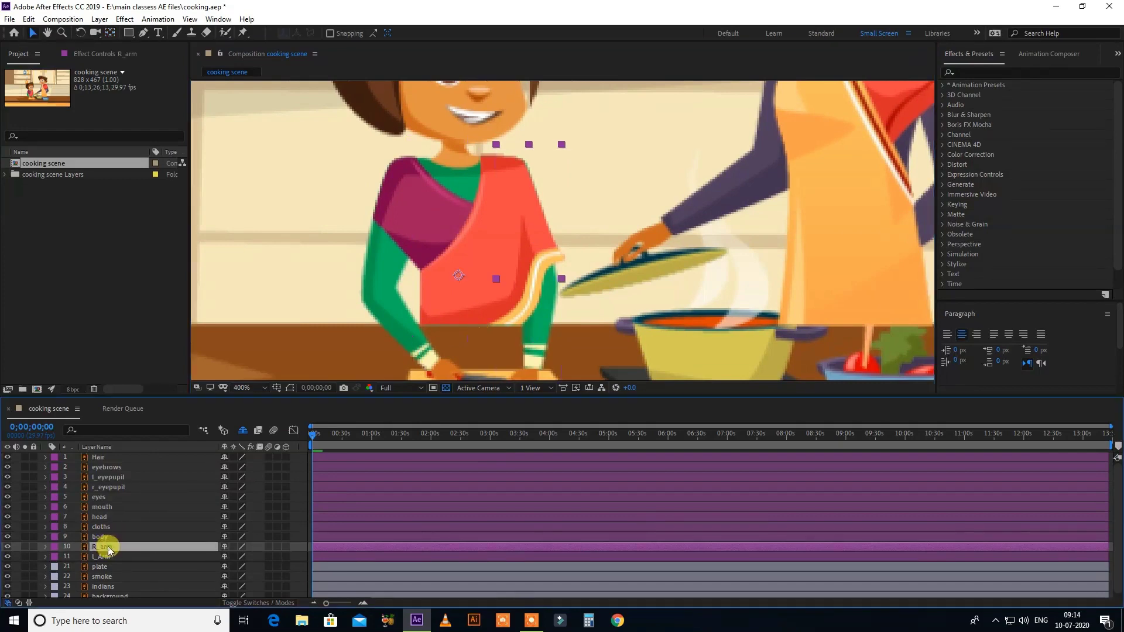
pyautogui.press('y')
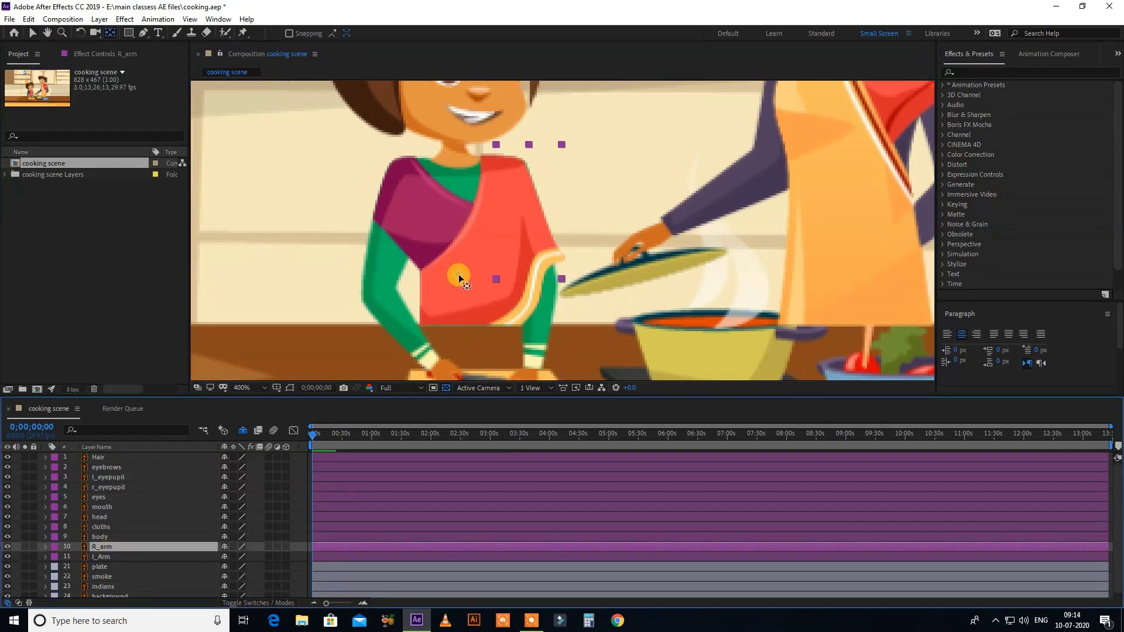
pyautogui.click(458, 274)
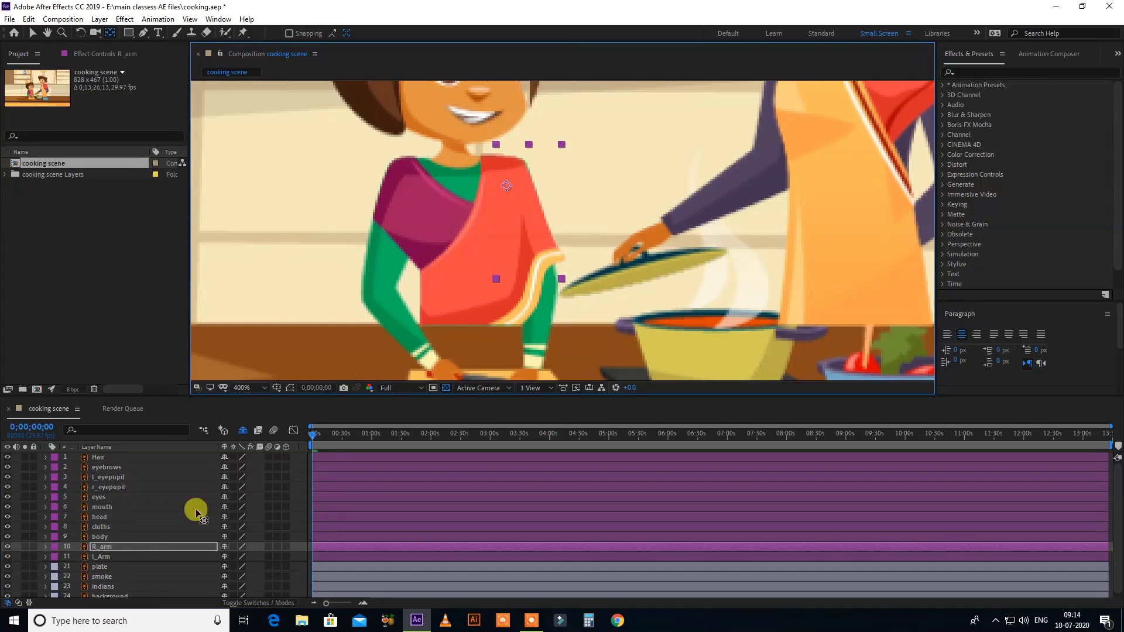
pyautogui.click(106, 556)
pyautogui.moveTo(447, 280); pyautogui.dragTo(431, 190)
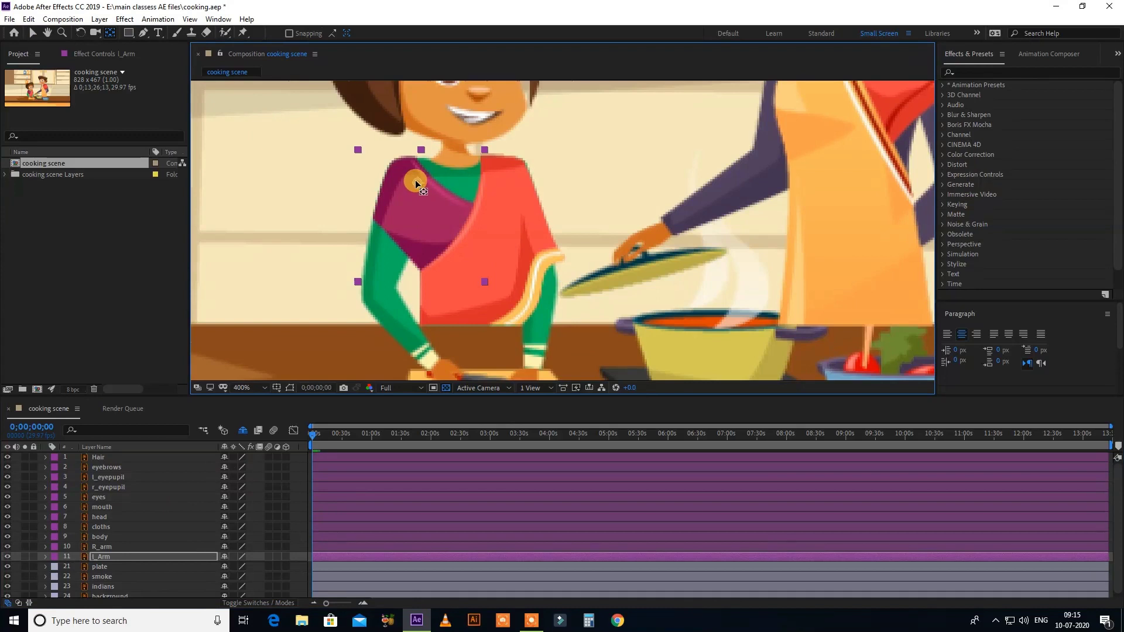
pyautogui.moveTo(416, 182); pyautogui.dragTo(416, 182)
# - Select R_arm and l_Arm together and show the Modes and Parent & Link columns in the timeline
pyautogui.keyDown('shift'); pyautogui.click(117, 547); pyautogui.keyUp('shift')
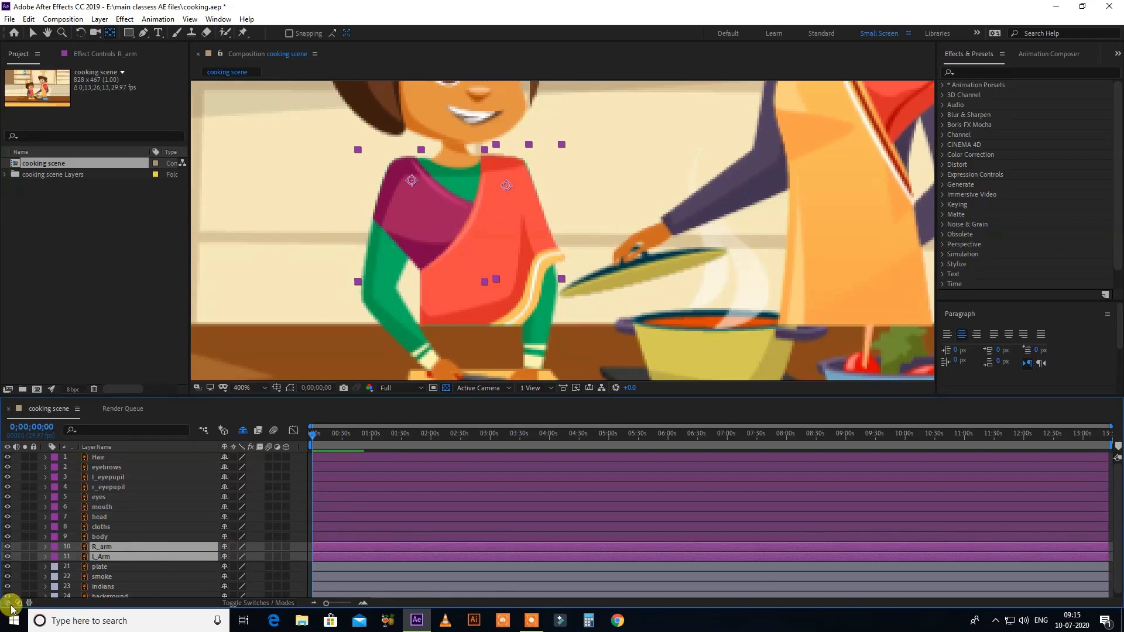
pyautogui.click(30, 600)
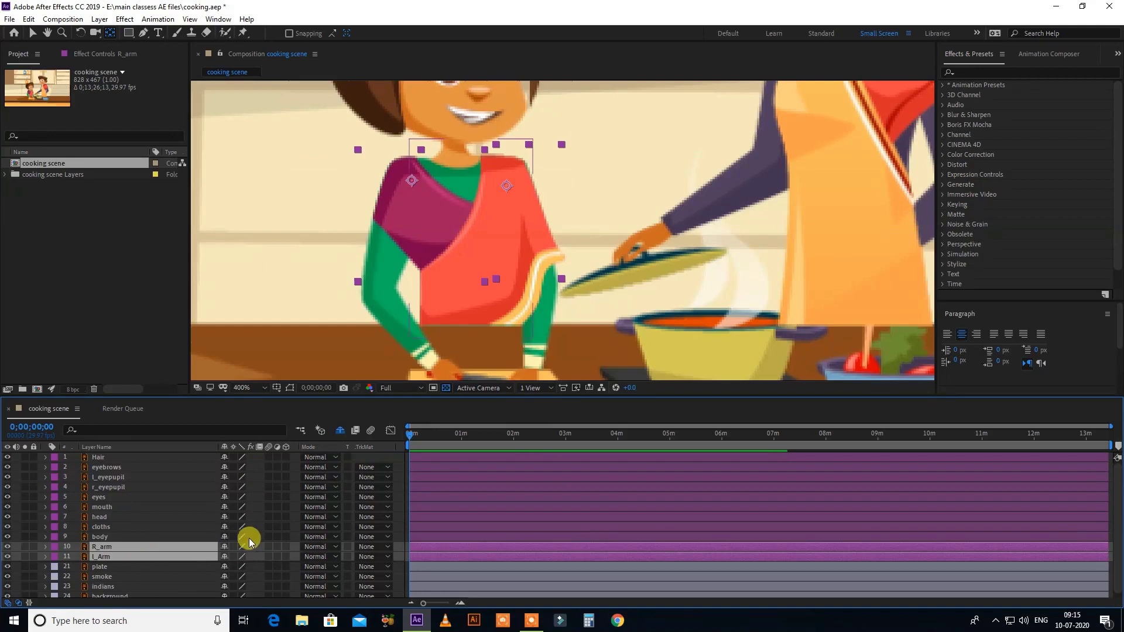
pyautogui.rightClick(330, 449)
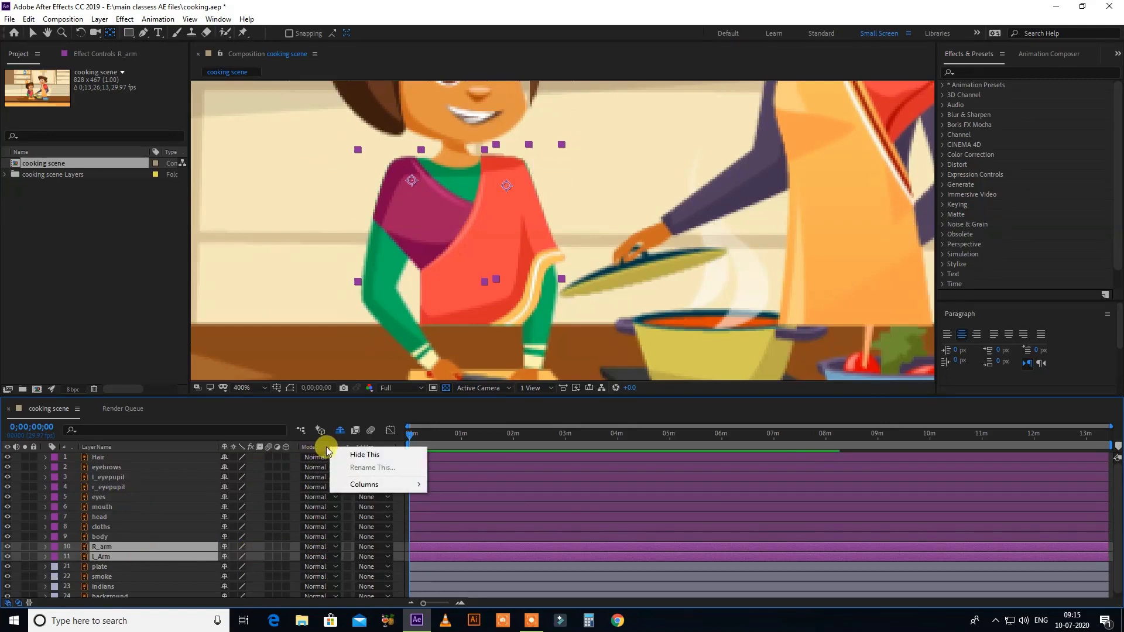
pyautogui.rightClick(325, 445)
pyautogui.moveTo(375, 482)
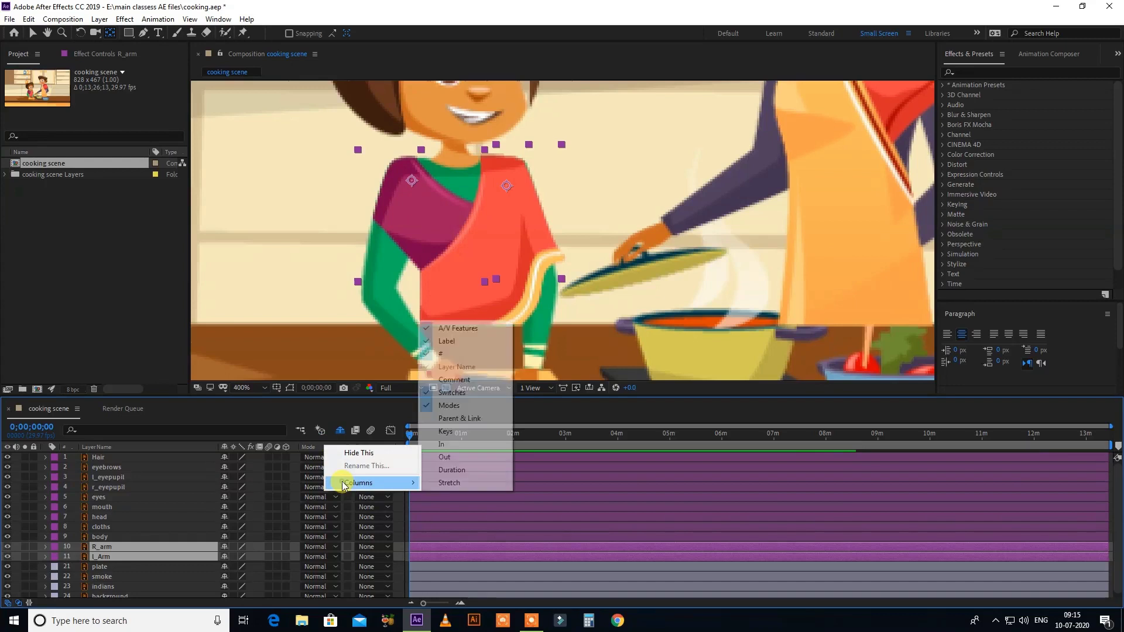
pyautogui.click(440, 418)
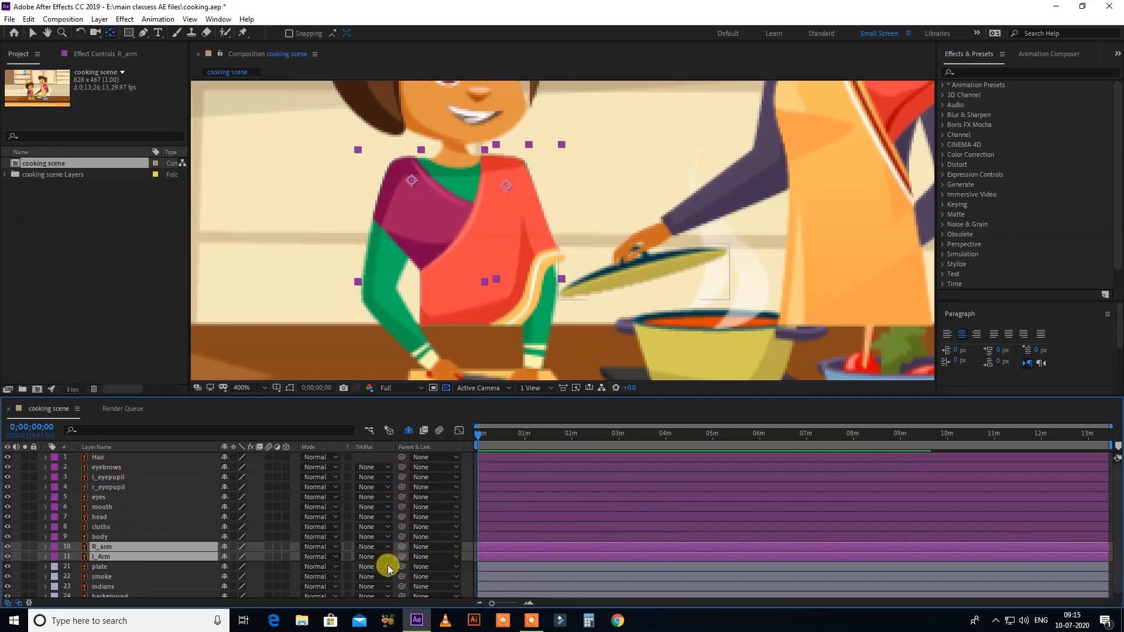
# - Hide the Modes column and parent the R_arm and l_Arm layers to the body layer
pyautogui.click(17, 604)
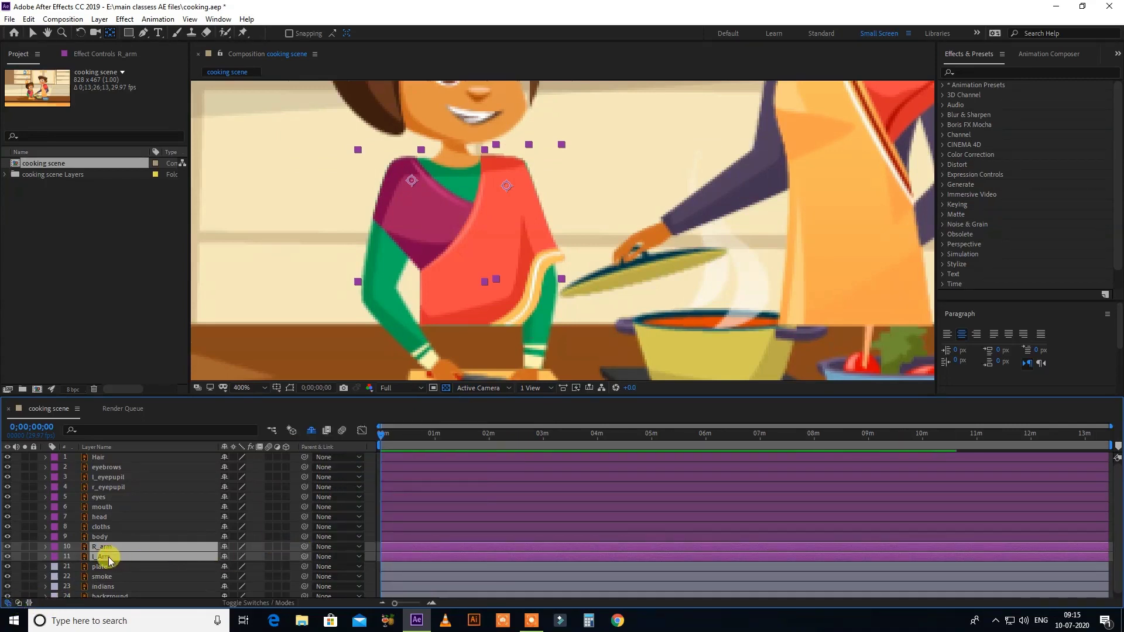
pyautogui.moveTo(303, 546); pyautogui.dragTo(100, 536)
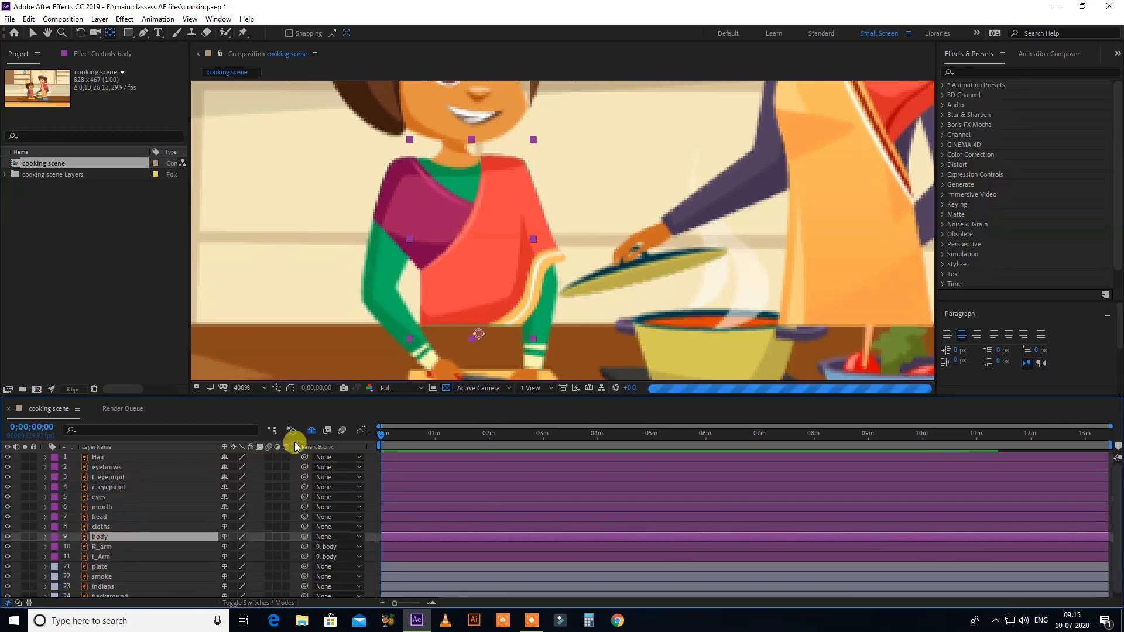
# - Move the body layer with the Selection tool to test the arm parenting, and undo the move
pyautogui.press('v')
pyautogui.moveTo(475, 279); pyautogui.dragTo(399, 291)
pyautogui.hotkey('ctrl', 'z')
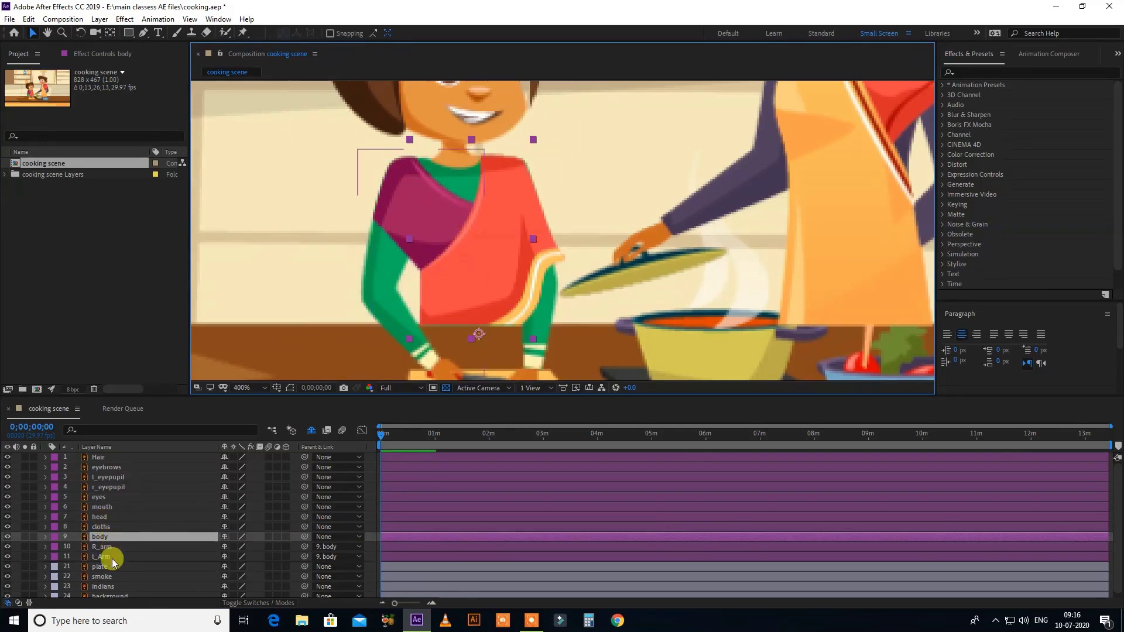
# - Parent the cloths layer to the body layer
pyautogui.click(106, 528)
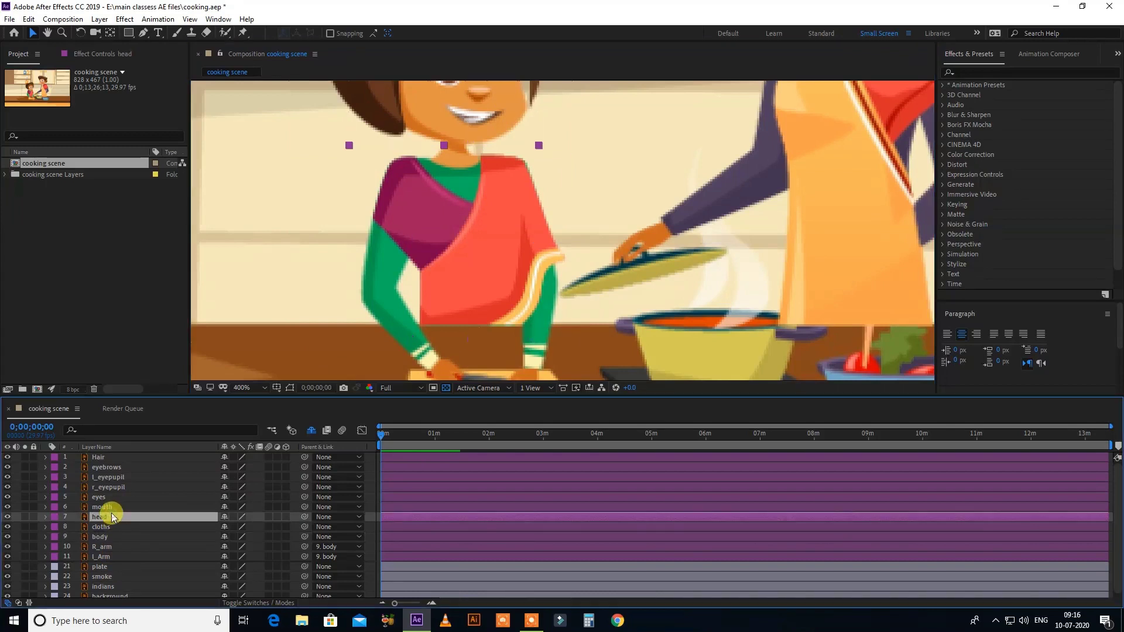
pyautogui.moveTo(304, 527); pyautogui.dragTo(113, 539)
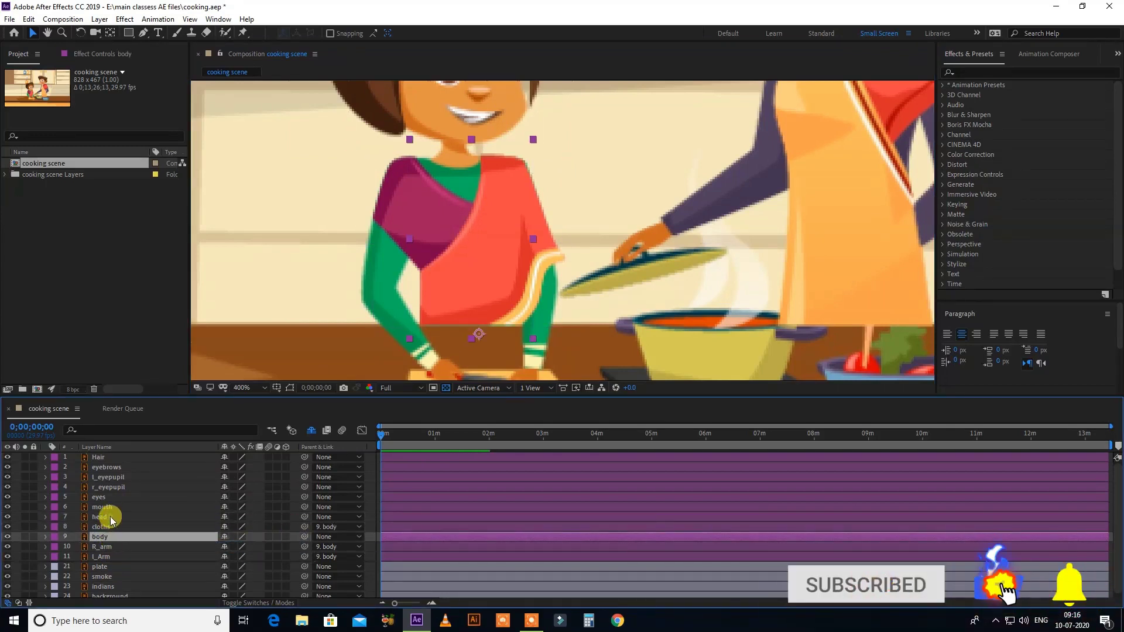
# - Move the head layer's anchor point down to the girl's neck, just under the chin, with the Pan Behind tool
pyautogui.click(108, 517)
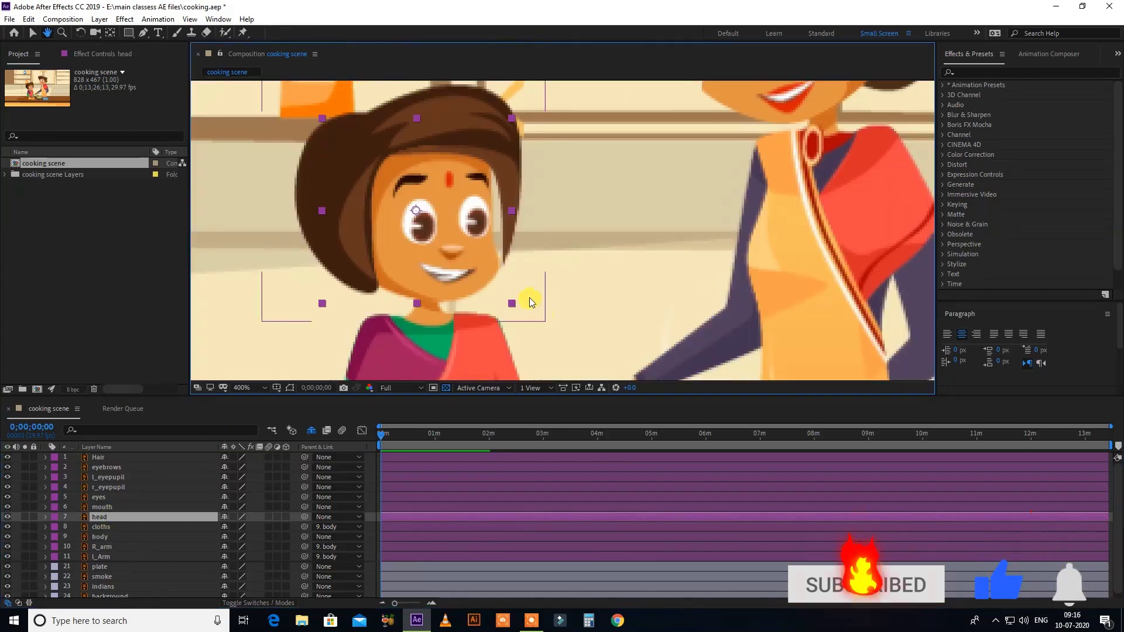
pyautogui.press('y')
pyautogui.hotkey('ctrl', 's')
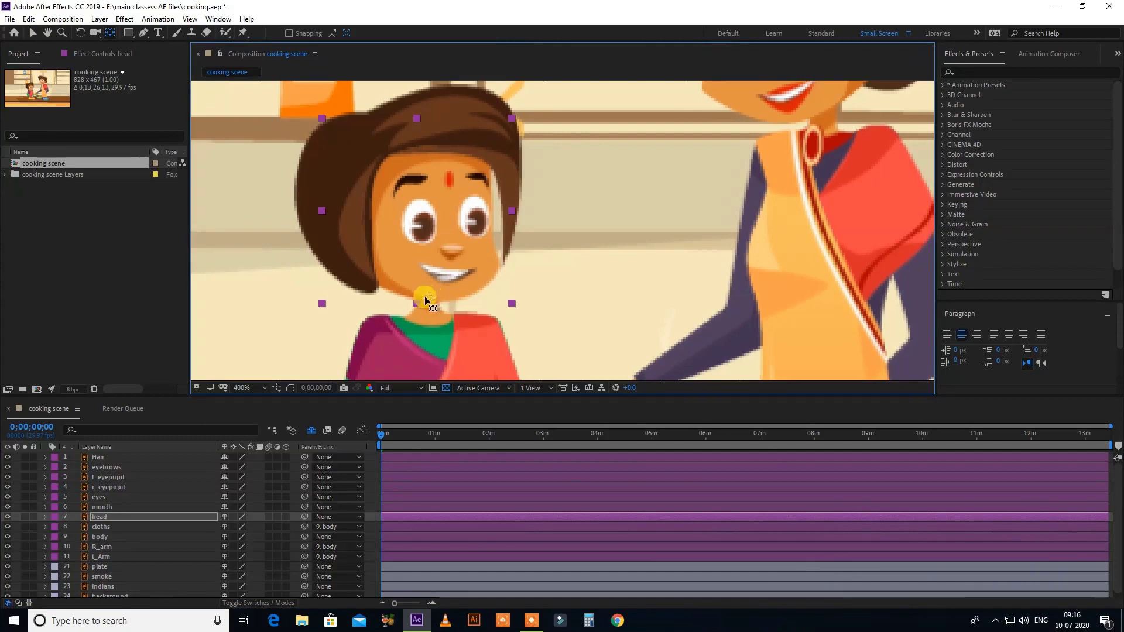
pyautogui.press('v')
# - Parent the Hair, eyebrows, l_eyepupil, r_eyepupil, eyes and mouth layers together to the head layer
pyautogui.click(103, 507)
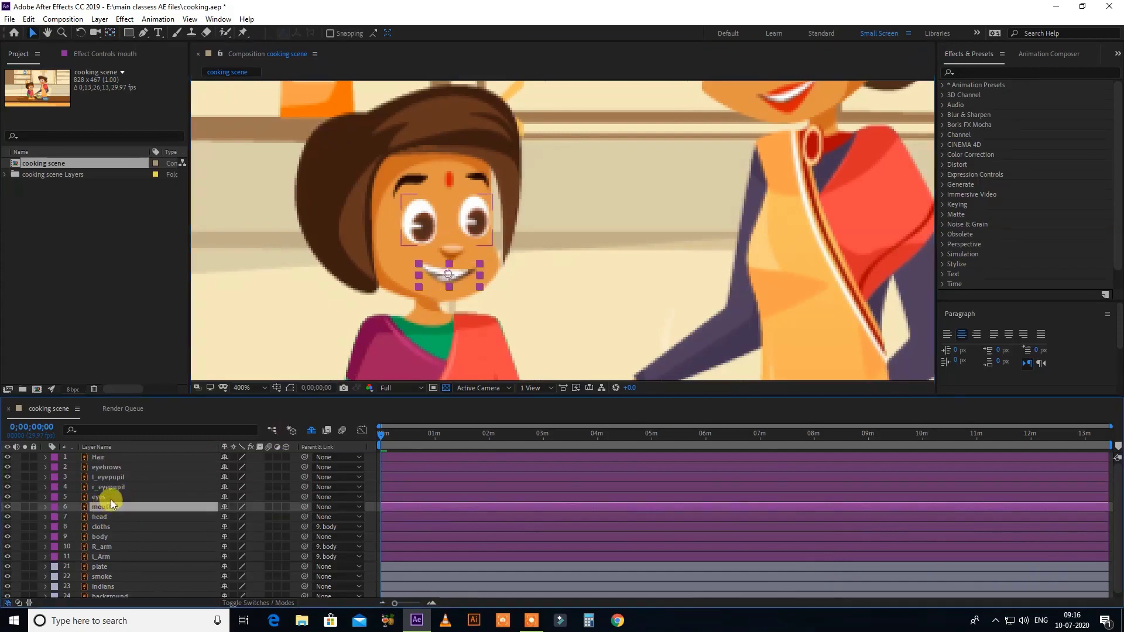
pyautogui.keyDown('ctrl'); pyautogui.click(112, 497); pyautogui.keyUp('ctrl')
pyautogui.keyDown('ctrl'); pyautogui.click(119, 487); pyautogui.keyUp('ctrl')
pyautogui.keyDown('ctrl'); pyautogui.click(124, 476); pyautogui.keyUp('ctrl')
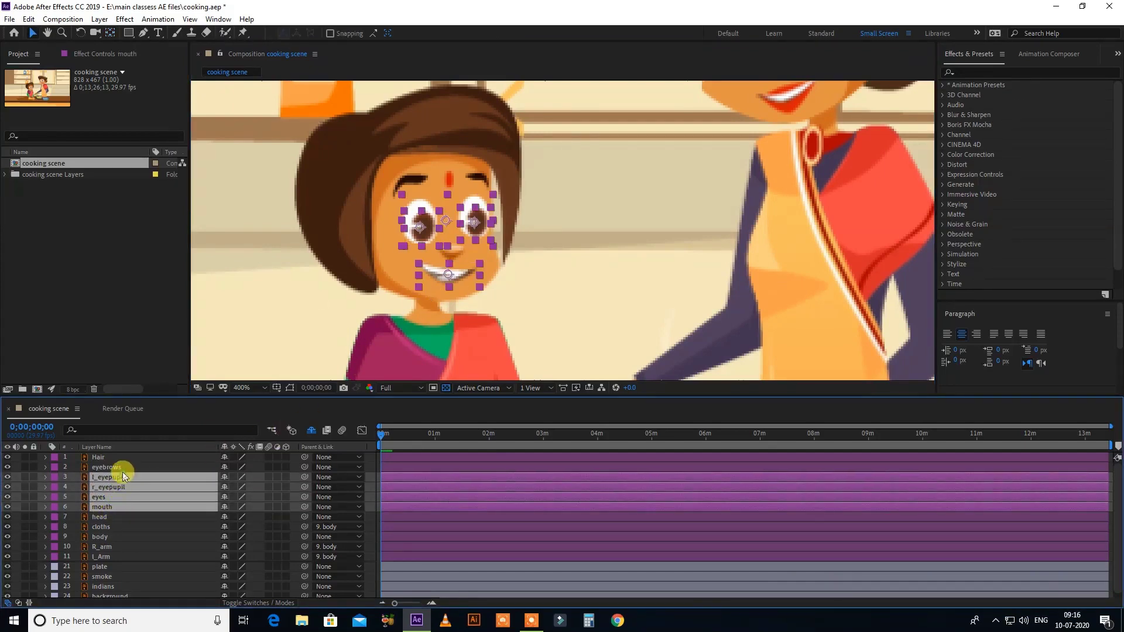
pyautogui.keyDown('ctrl'); pyautogui.click(117, 467); pyautogui.keyUp('ctrl')
pyautogui.keyDown('ctrl'); pyautogui.click(117, 458); pyautogui.keyUp('ctrl')
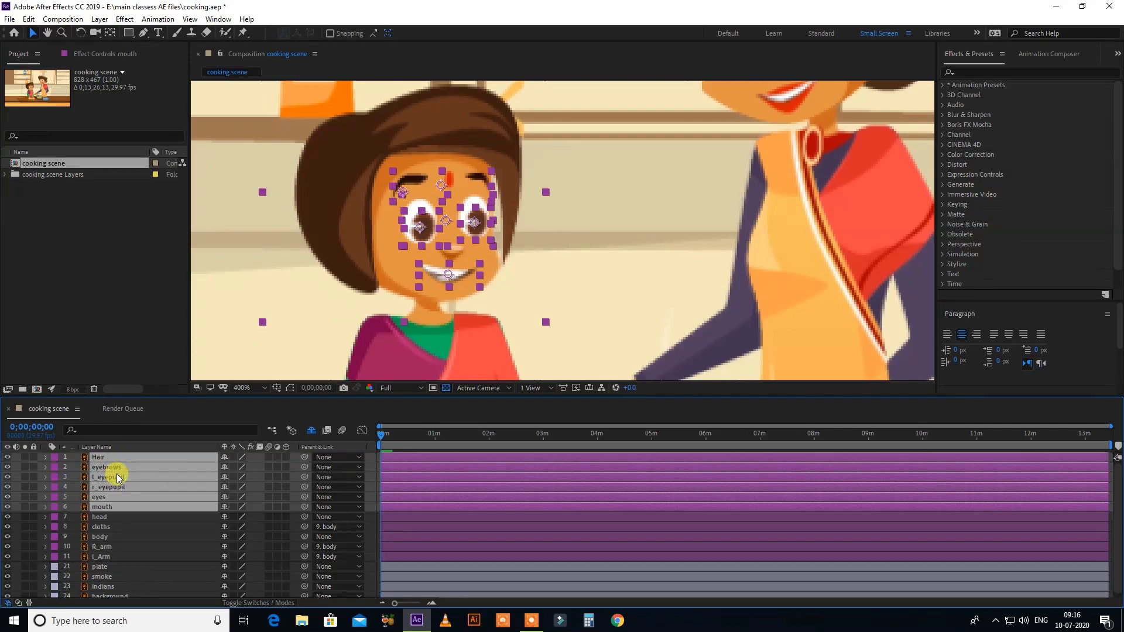
pyautogui.moveTo(304, 469); pyautogui.dragTo(115, 513)
# - Show the head layer's Rotation and vary it to test the face parenting, restoring it to 0°
pyautogui.click(115, 513)
pyautogui.press('r')
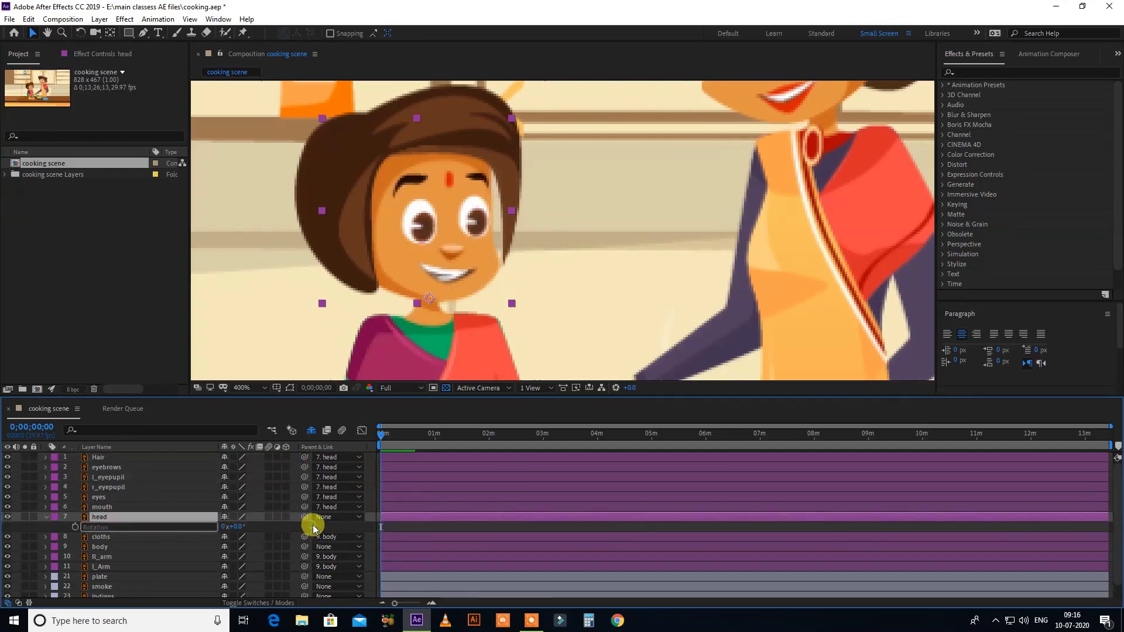
pyautogui.moveTo(244, 534)
pyautogui.mouseDown()
pyautogui.moveTo(252, 527)
pyautogui.moveTo(230, 522)
pyautogui.moveTo(264, 527)
pyautogui.mouseUp()
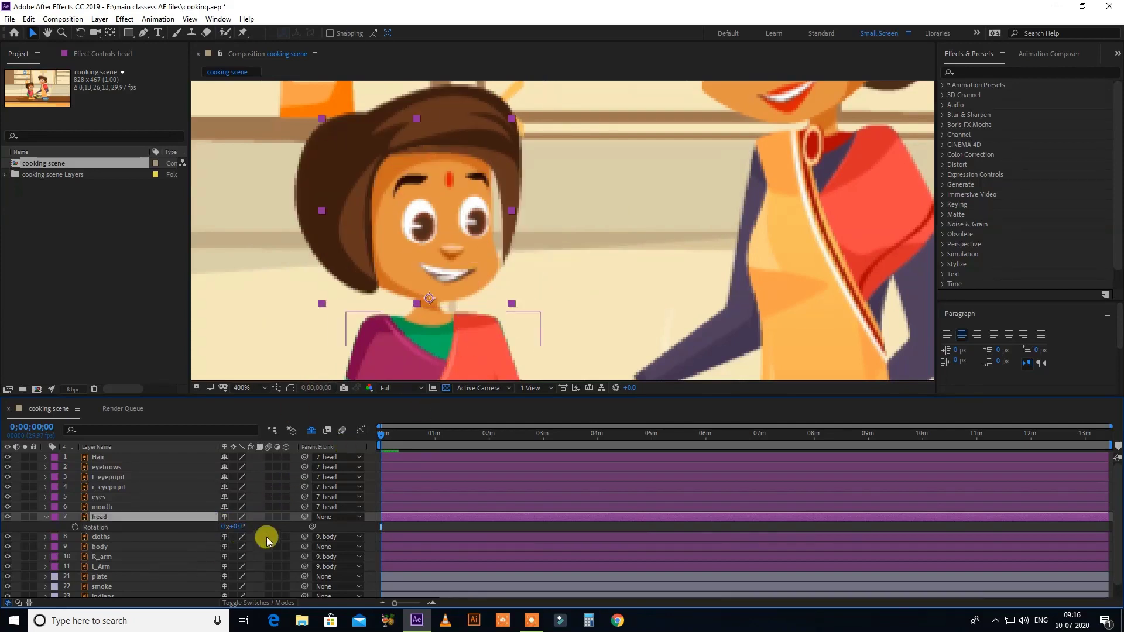
# - Parent the head layer to body, undo a test move of the body, and collapse the head's properties
pyautogui.moveTo(304, 517); pyautogui.dragTo(135, 550)
pyautogui.click(137, 548)
pyautogui.scroll(-1, 500, 293)
pyautogui.moveTo(485, 296); pyautogui.dragTo(727, 282)
pyautogui.scroll(1, 461, 283)
pyautogui.scroll(-1, 507, 284)
pyautogui.hotkey('ctrl', 'z')
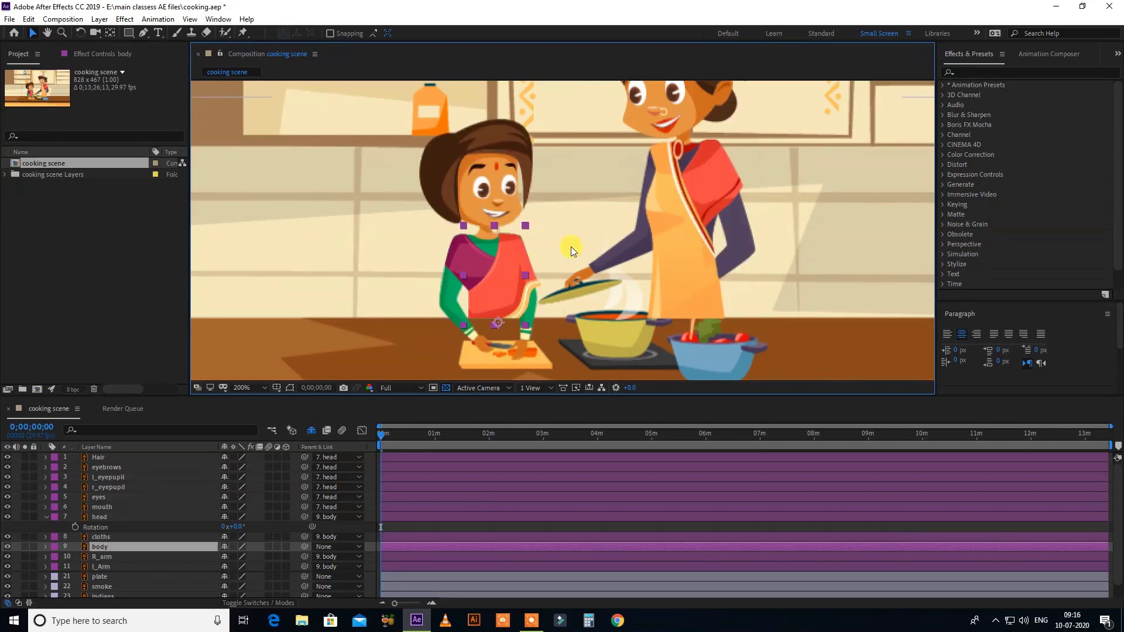
pyautogui.click(46, 518)
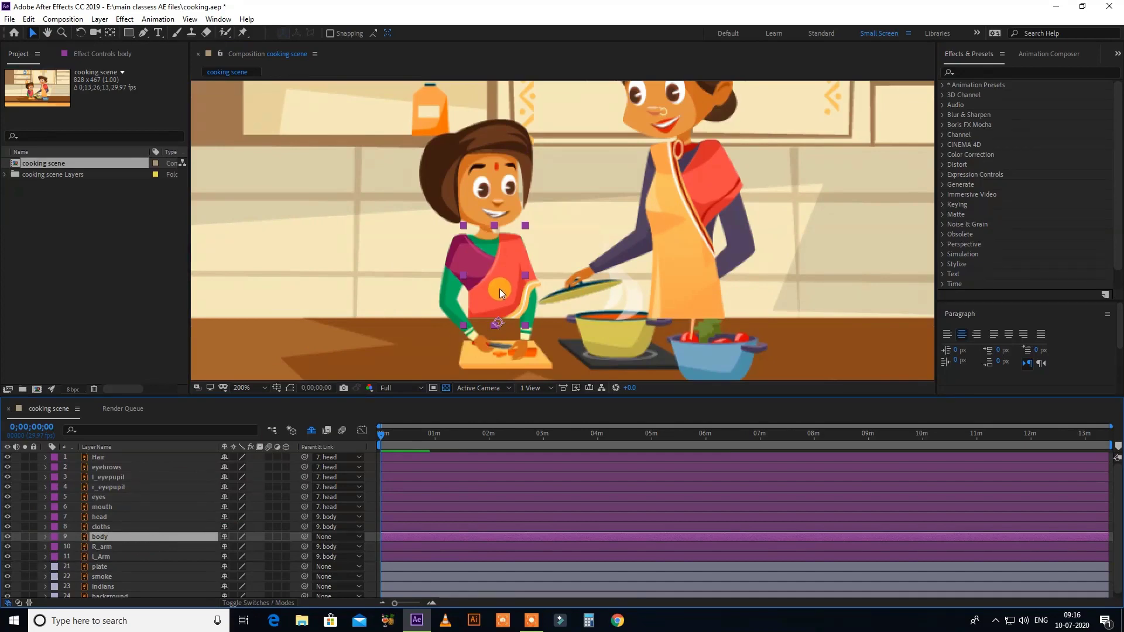
pyautogui.moveTo(505, 282); pyautogui.dragTo(505, 311)
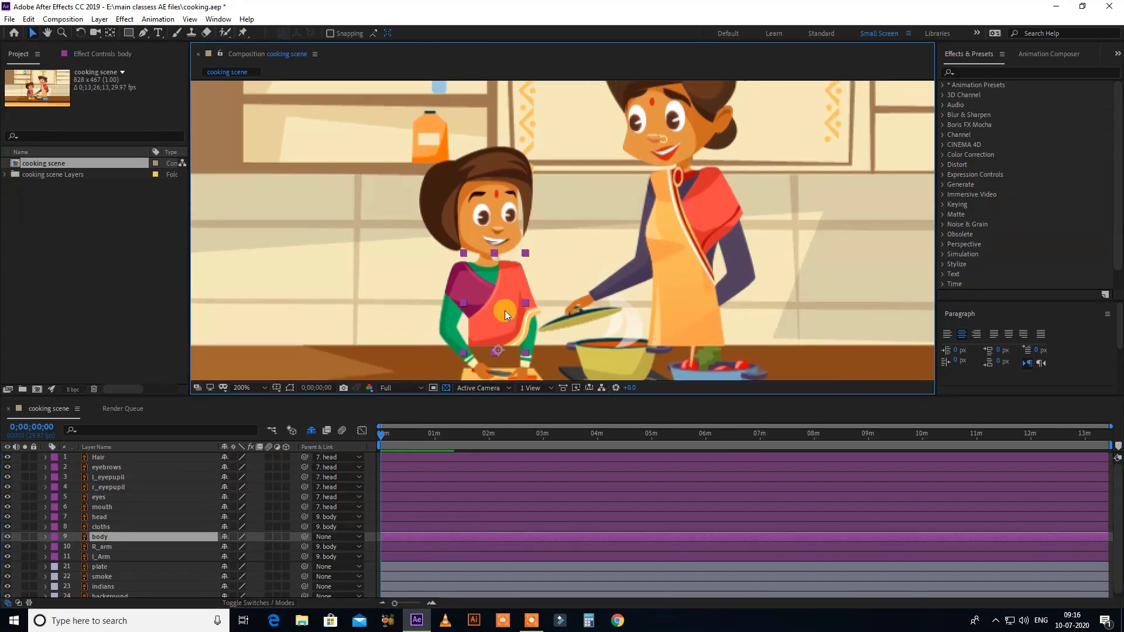
pyautogui.scroll(1, 540, 272)
pyautogui.scroll(-1, 540, 271)
pyautogui.moveTo(500, 307); pyautogui.dragTo(494, 286)
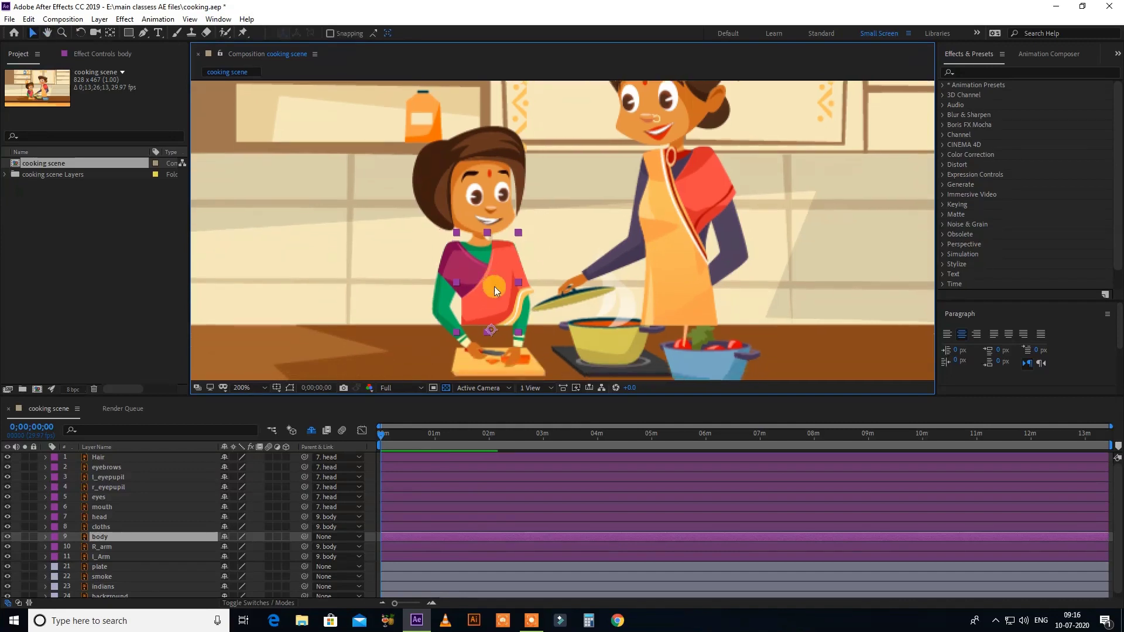
pyautogui.scroll(1, 494, 286)
pyautogui.scroll(-1, 509, 265)
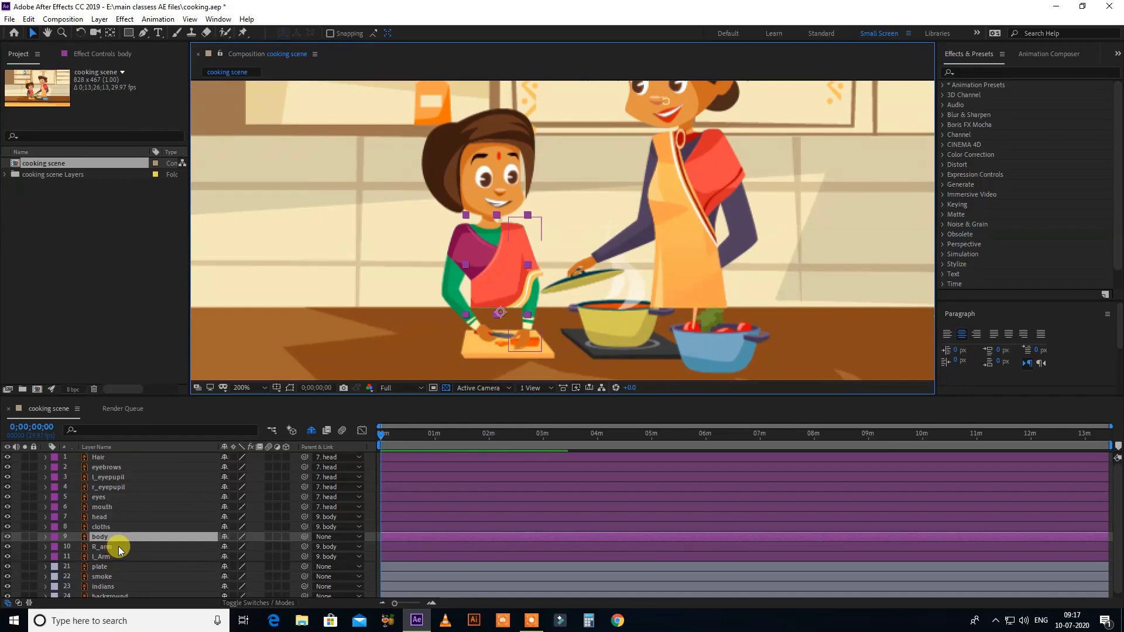
# - Add a 100% Scale keyframe to the body layer at the start of the timeline and collapse its properties
pyautogui.press('s')
pyautogui.click(77, 546)
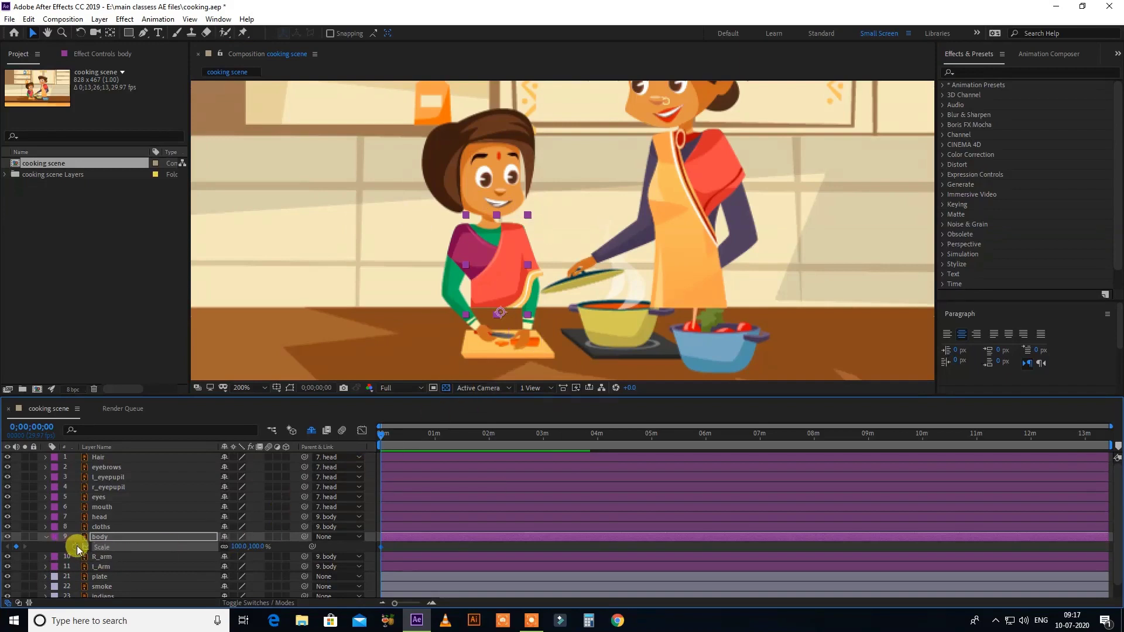
pyautogui.click(101, 538)
pyautogui.press('s')
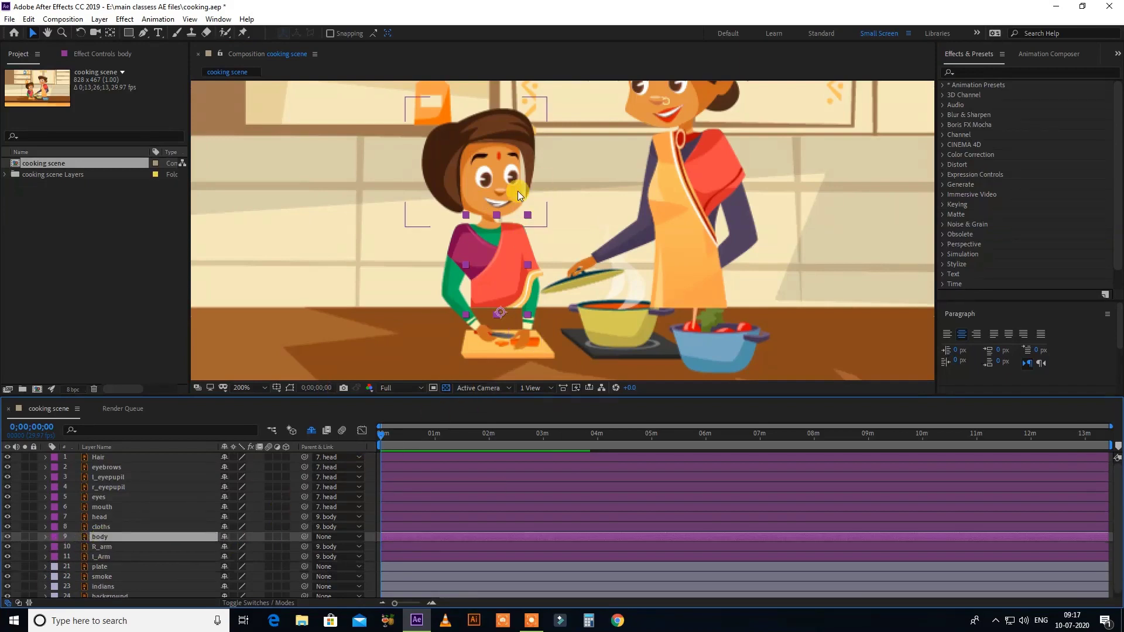
# - Select the girl's head layer and show its Rotation property
pyautogui.click(459, 275)
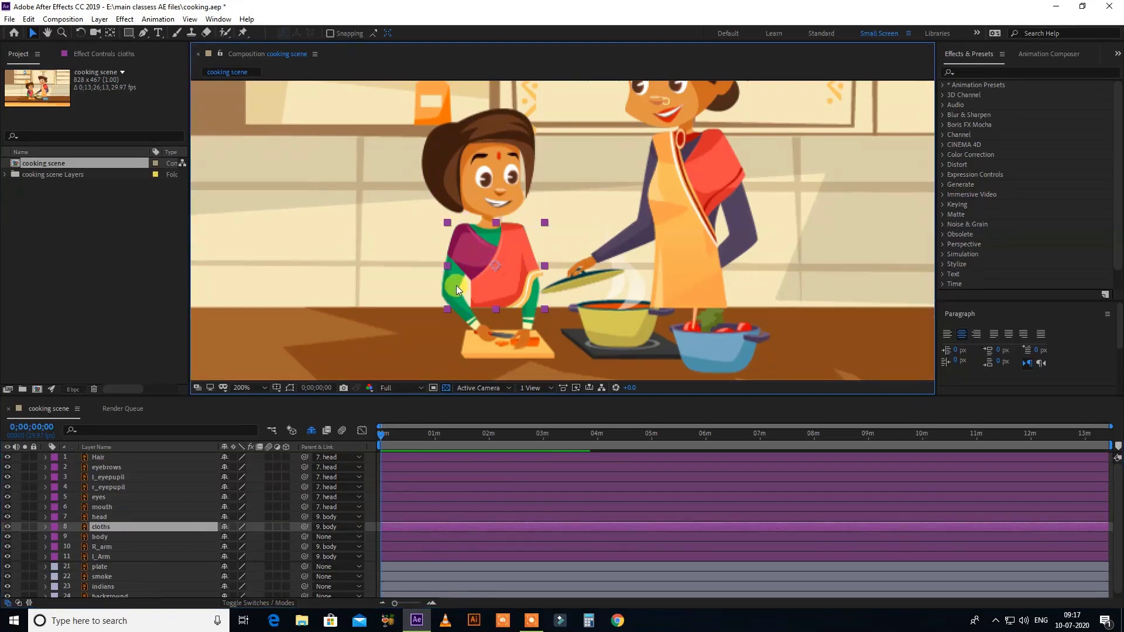
pyautogui.click(478, 205)
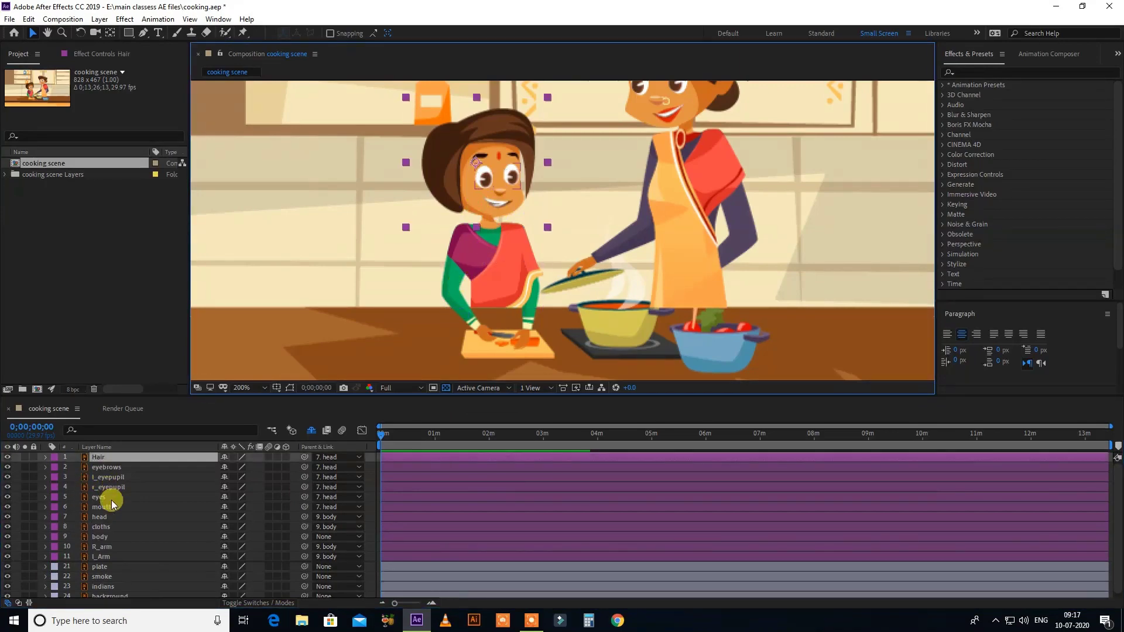
pyautogui.click(110, 518)
pyautogui.press('r')
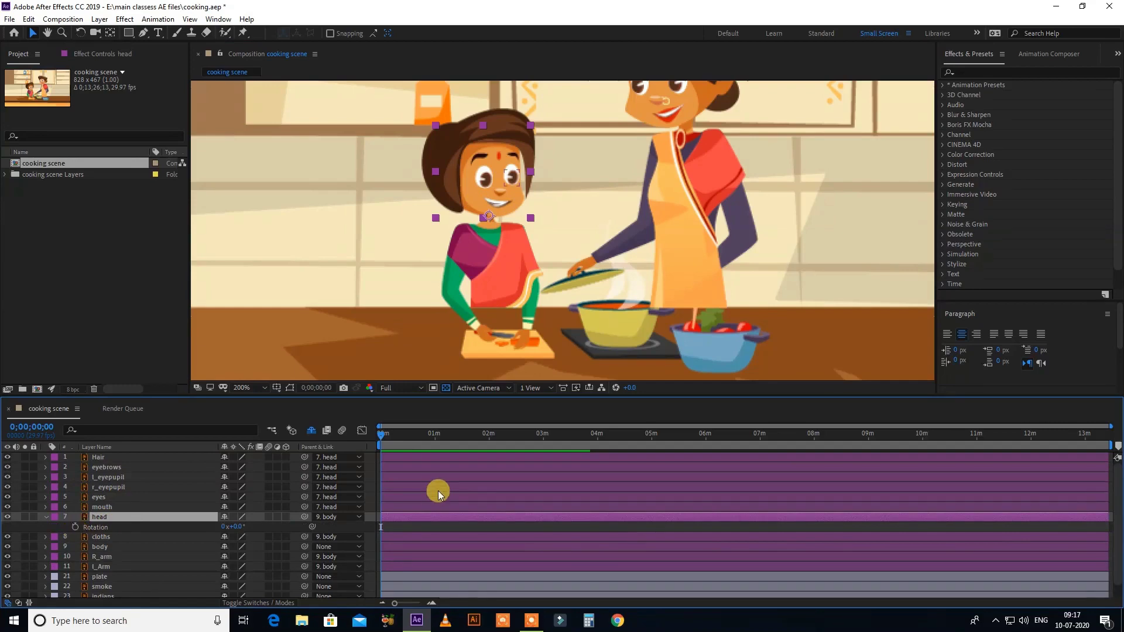
# - Set the cooking scene composition's duration to 0;00;09;13
pyautogui.hotkey('ctrl', 'k')
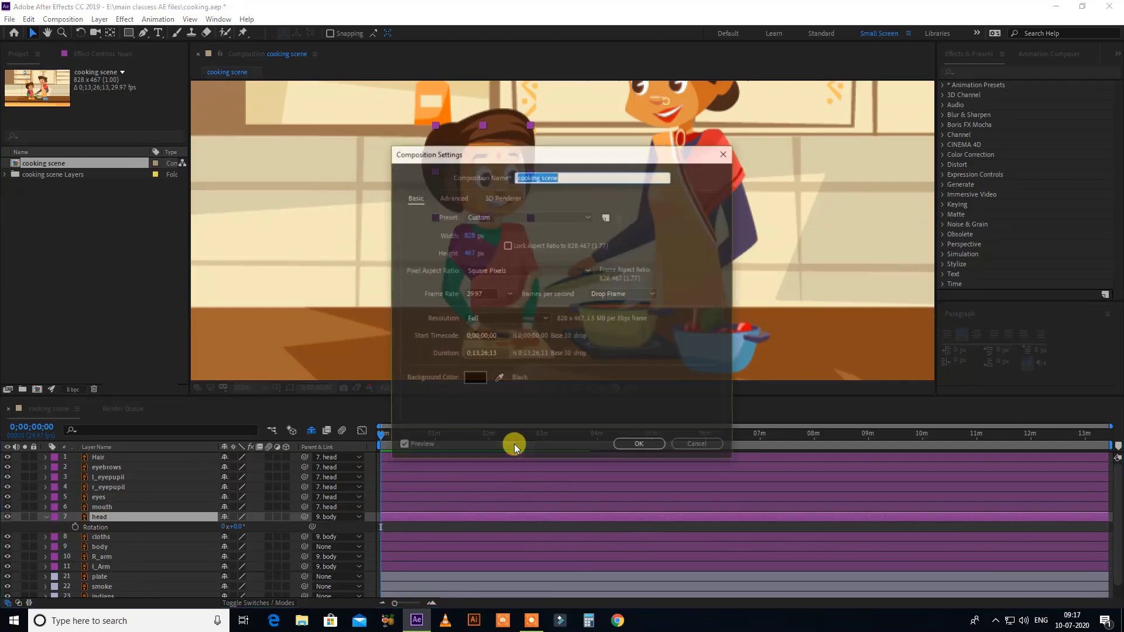
pyautogui.click(478, 353)
pyautogui.press('BackSpace')
pyautogui.press('BackSpace')
pyautogui.write('00')
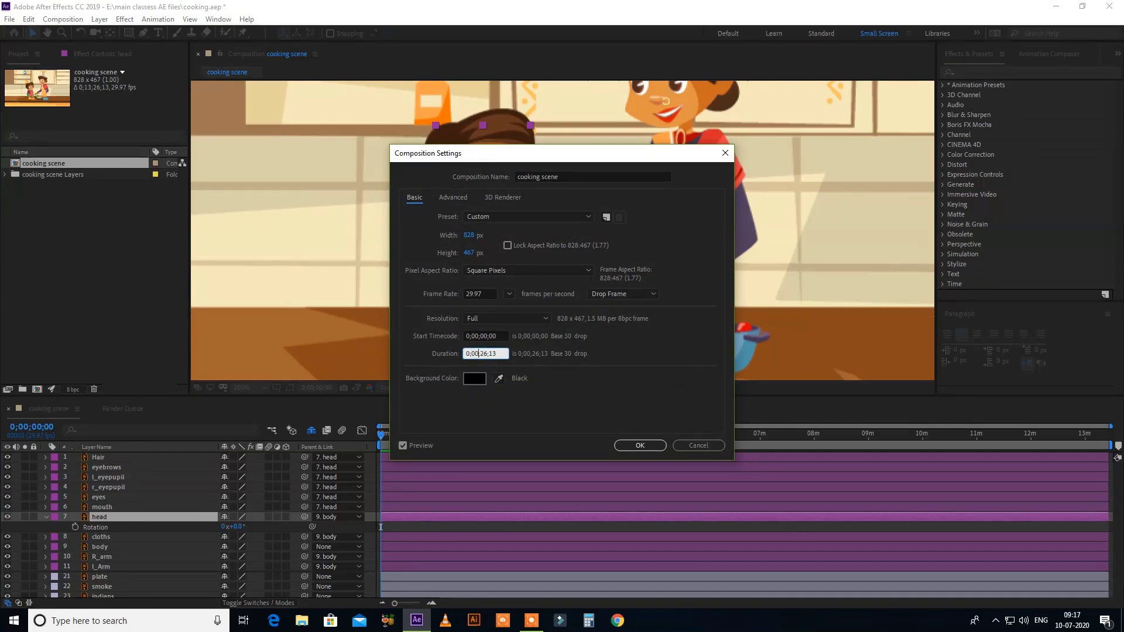
pyautogui.write(';')
pyautogui.press('Delete')
pyautogui.write('09')
pyautogui.press('Return')
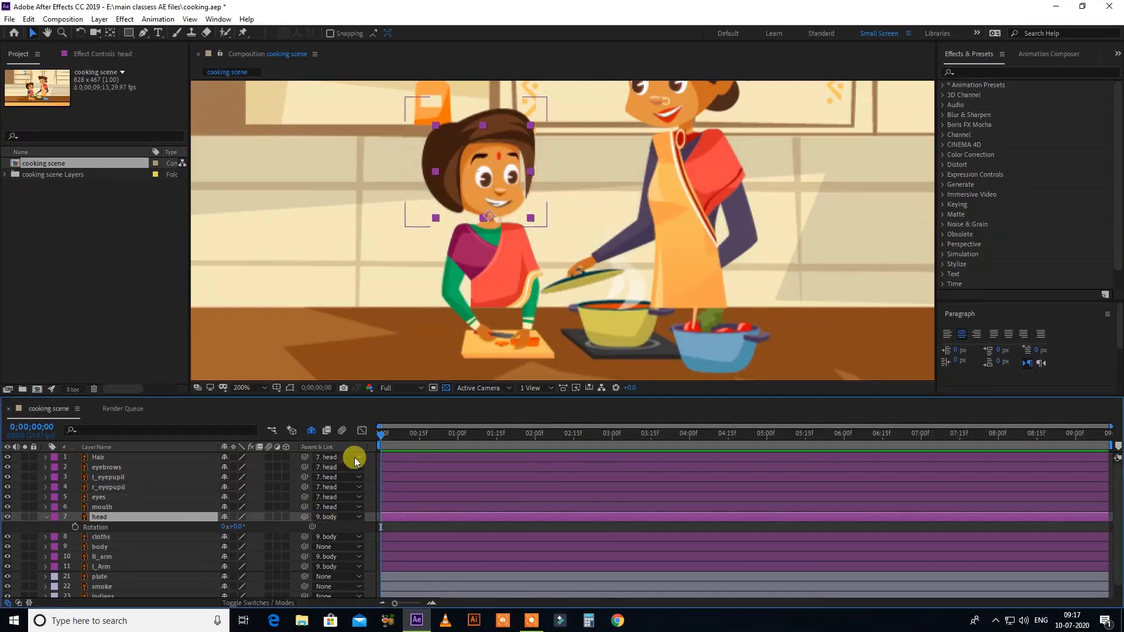
# - Keyframe the head layer's Rotation at 0° on frame 0, -9.3° on frame 9 and -6.8° on frame 13
pyautogui.click(75, 527)
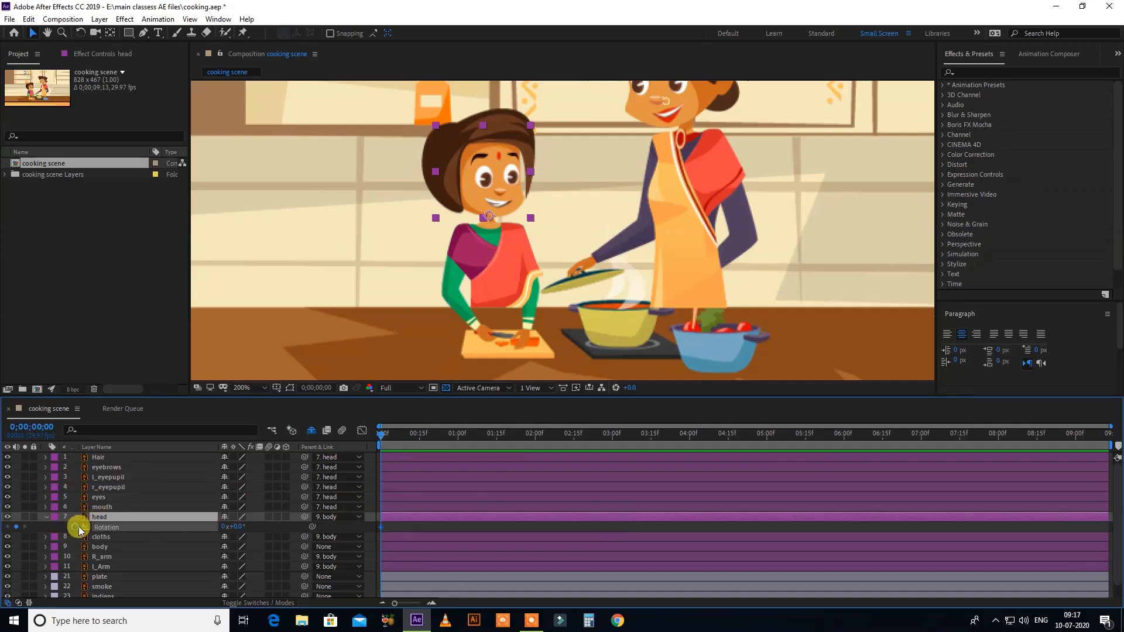
pyautogui.moveTo(406, 434); pyautogui.dragTo(413, 438)
pyautogui.press('=')
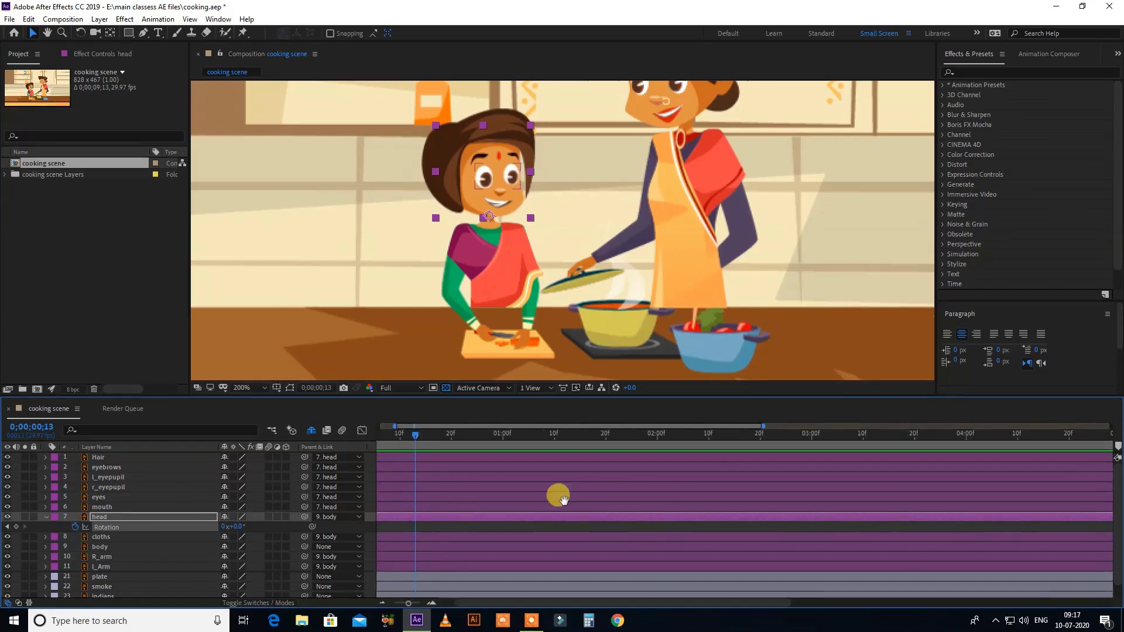
pyautogui.click(236, 527)
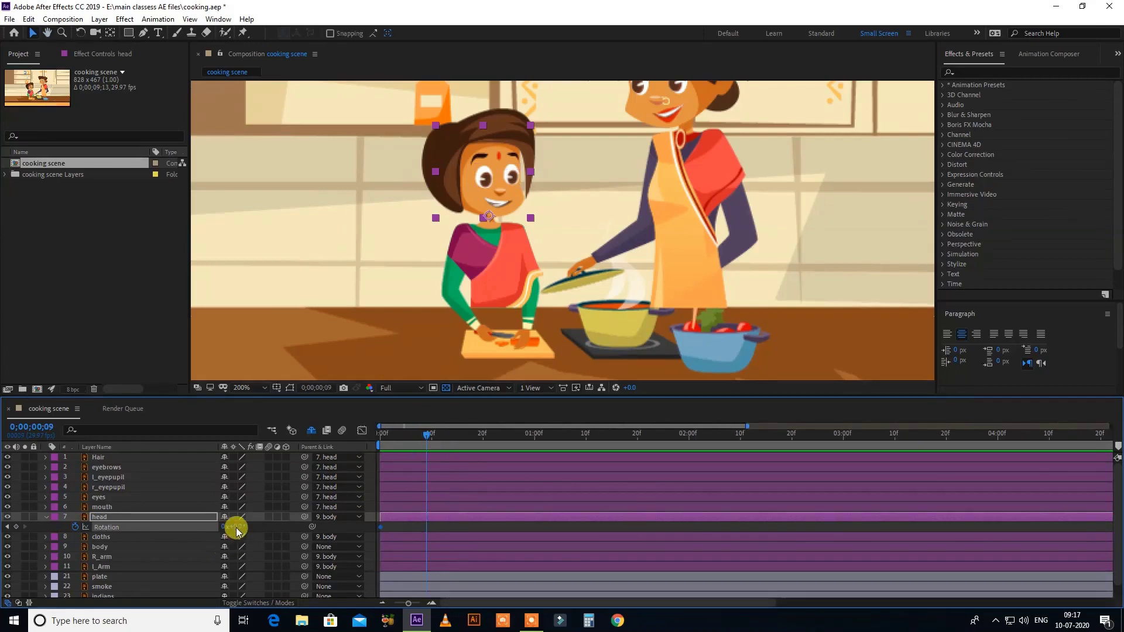
pyautogui.moveTo(232, 526); pyautogui.dragTo(188, 532)
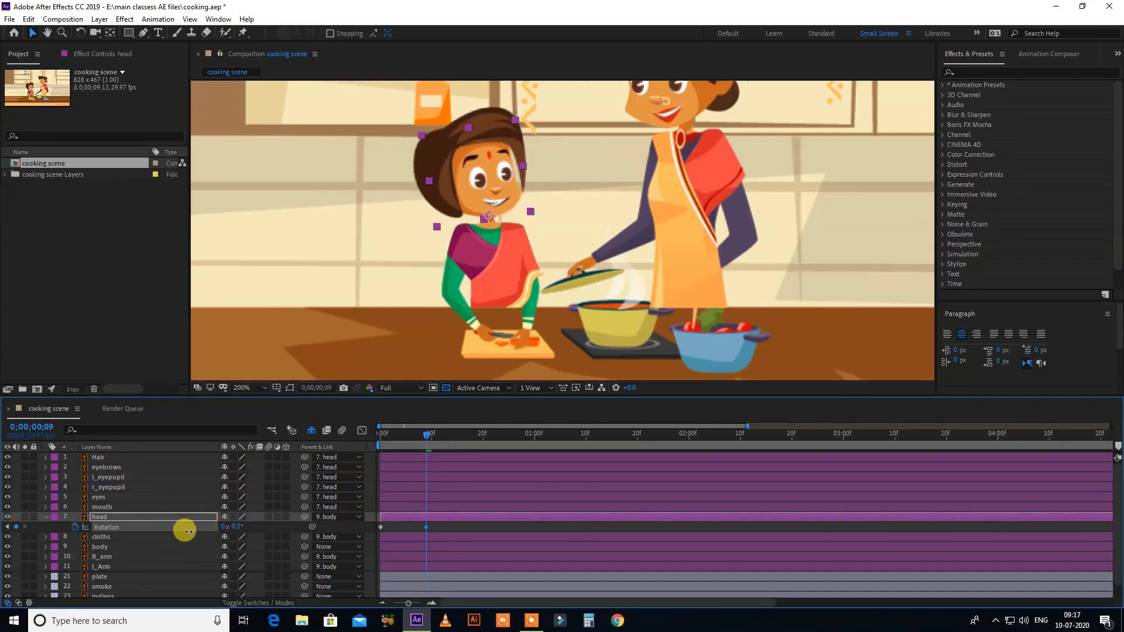
pyautogui.press('space')
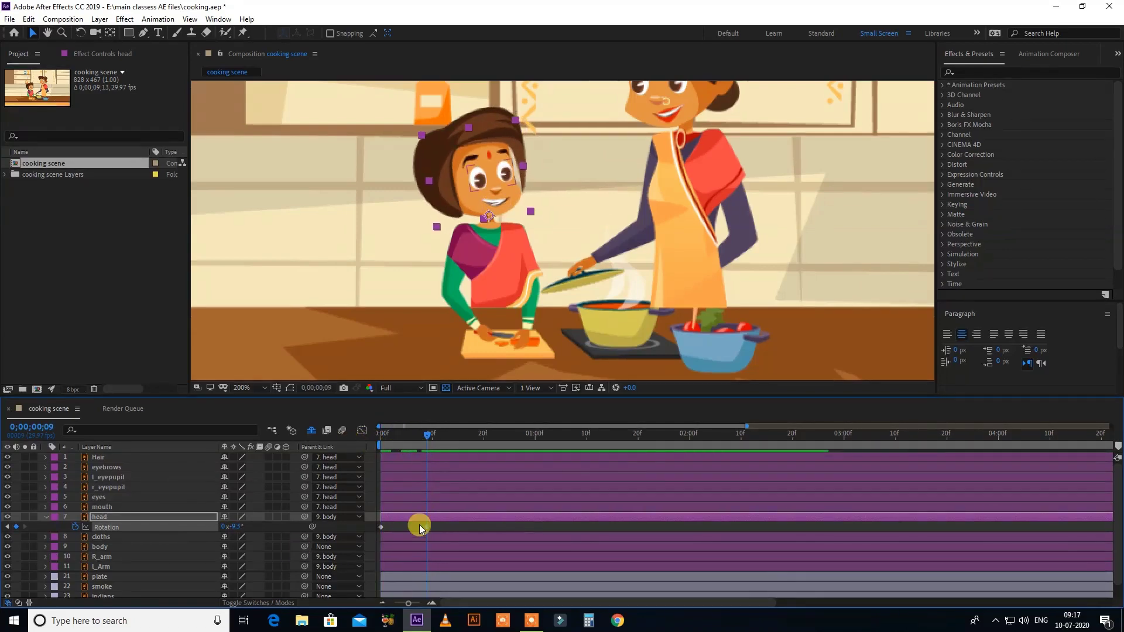
pyautogui.moveTo(433, 440); pyautogui.dragTo(447, 438)
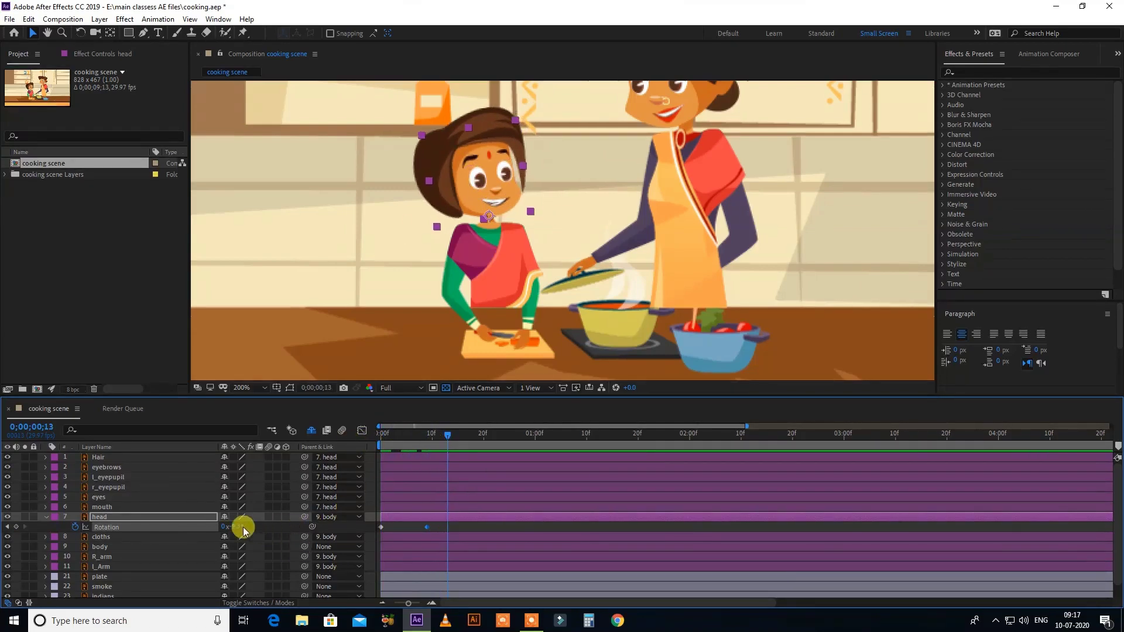
pyautogui.moveTo(236, 526); pyautogui.dragTo(246, 527)
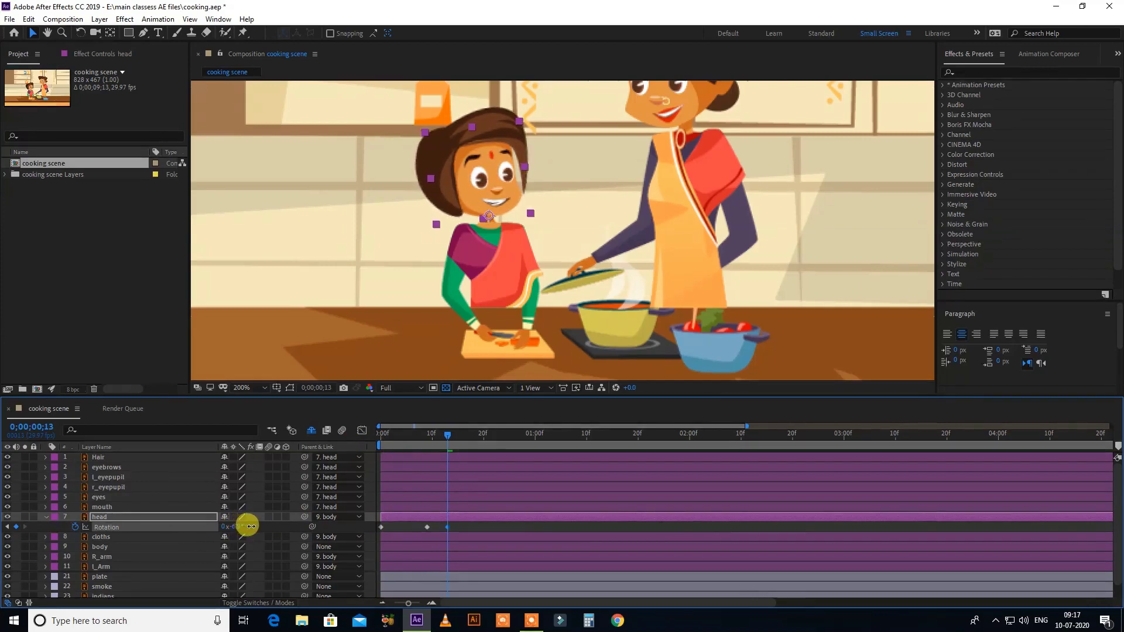
# - Apply Easy Ease to the head layer's three Rotation keyframes, stretch them so the last falls on frame 15, and preview the motion
pyautogui.moveTo(467, 524); pyautogui.dragTo(430, 527)
pyautogui.moveTo(356, 533); pyautogui.dragTo(356, 531)
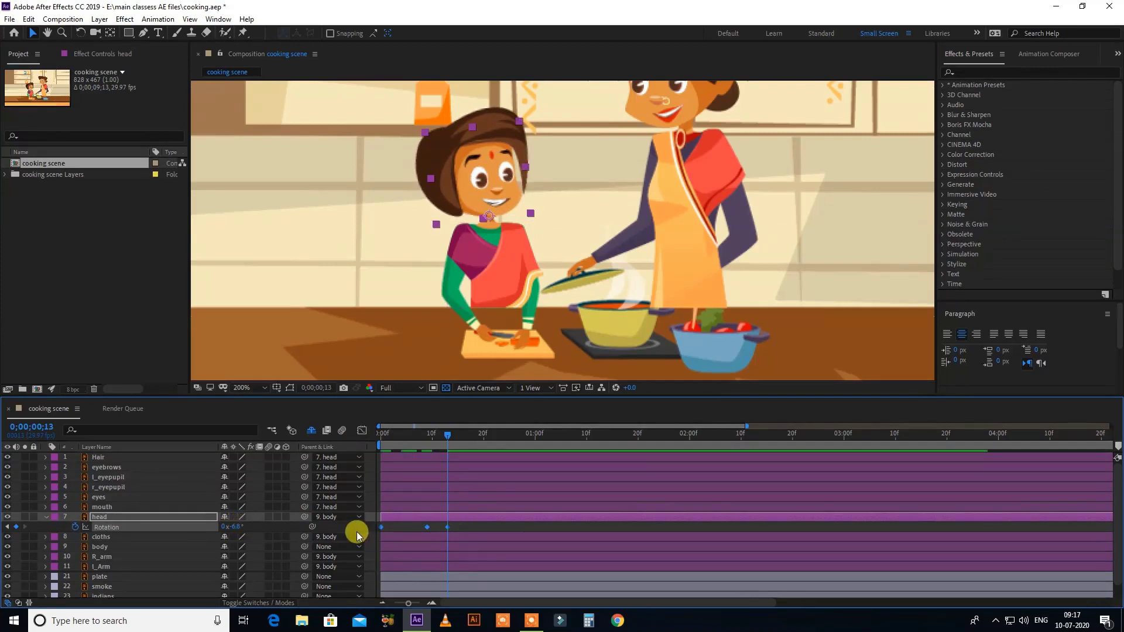
pyautogui.click(447, 527)
pyautogui.rightClick(449, 530)
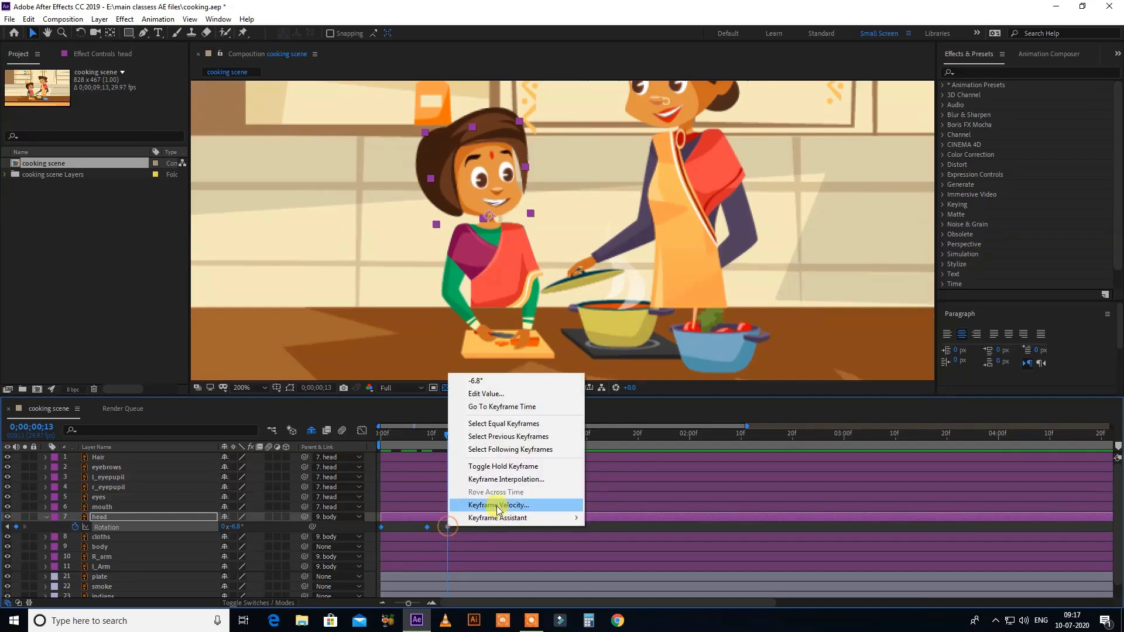
pyautogui.moveTo(498, 518)
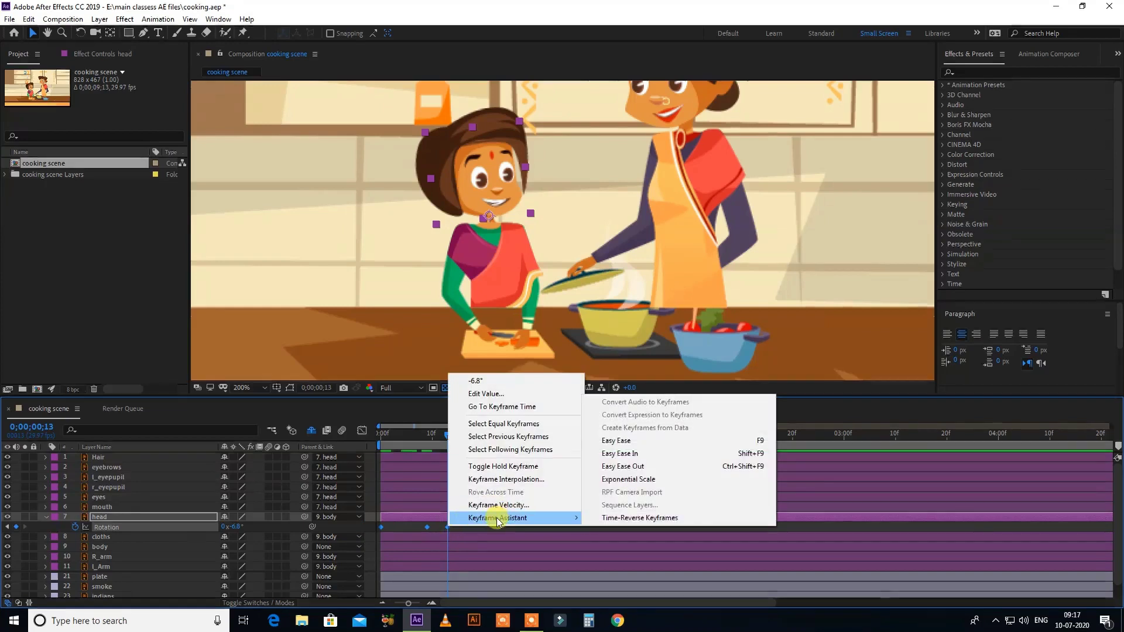
pyautogui.click(666, 441)
pyautogui.moveTo(445, 526); pyautogui.dragTo(455, 525)
pyautogui.moveTo(447, 437); pyautogui.dragTo(353, 447)
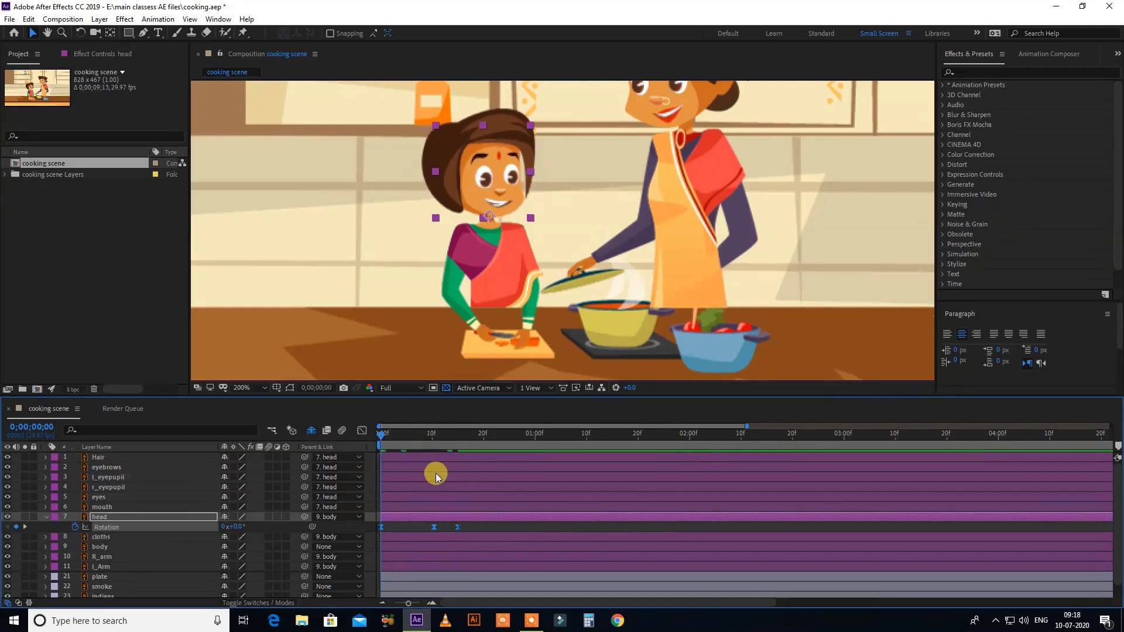
pyautogui.click(404, 443)
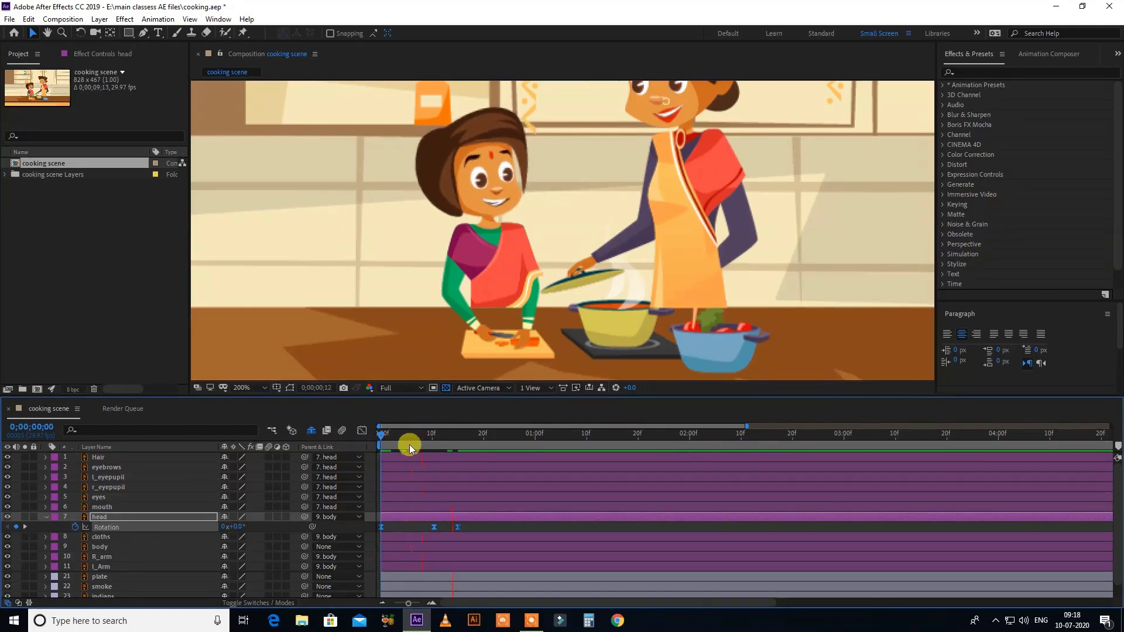
pyautogui.moveTo(384, 444); pyautogui.dragTo(358, 452)
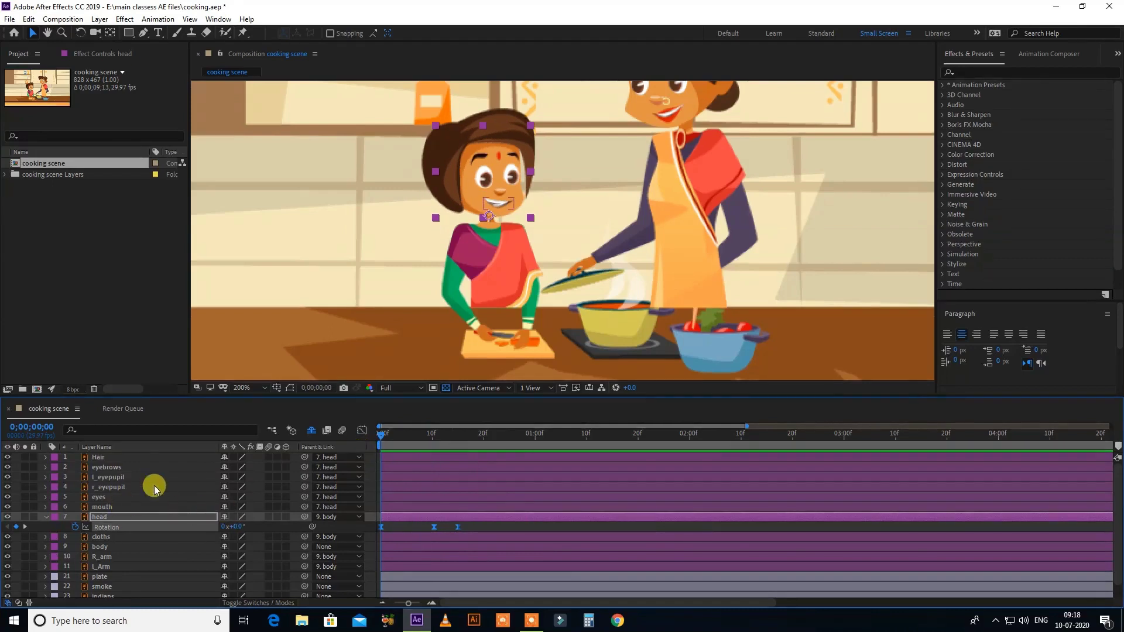
# - Keyframe the eyebrows layer's Position at the start, and raise it to 51.0, 27.1 on frame 15
pyautogui.click(487, 177)
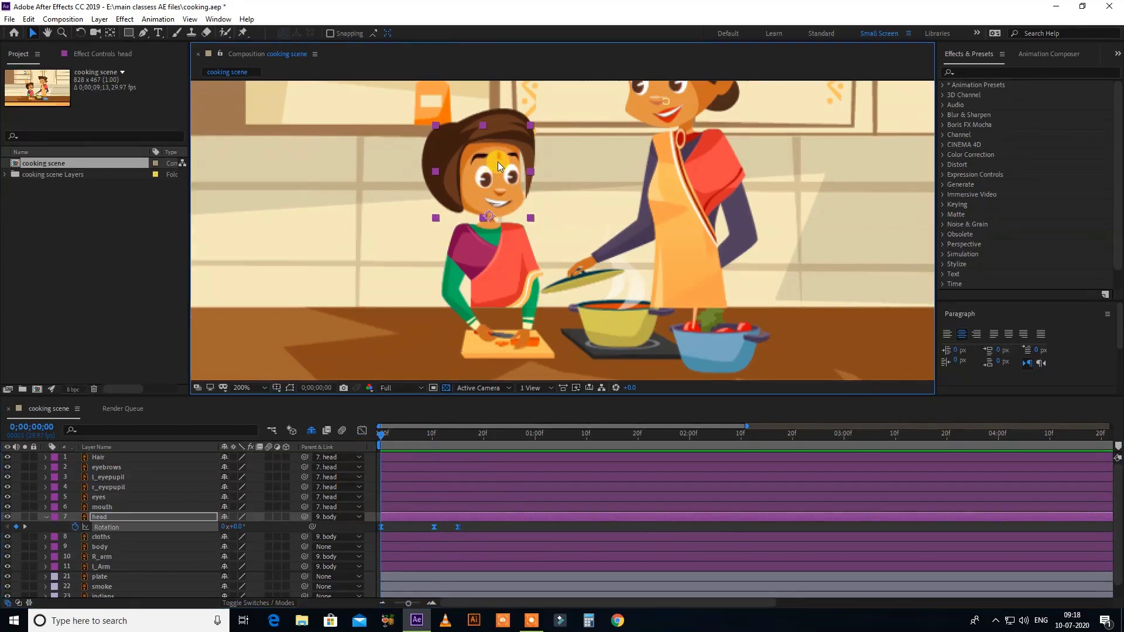
pyautogui.click(111, 467)
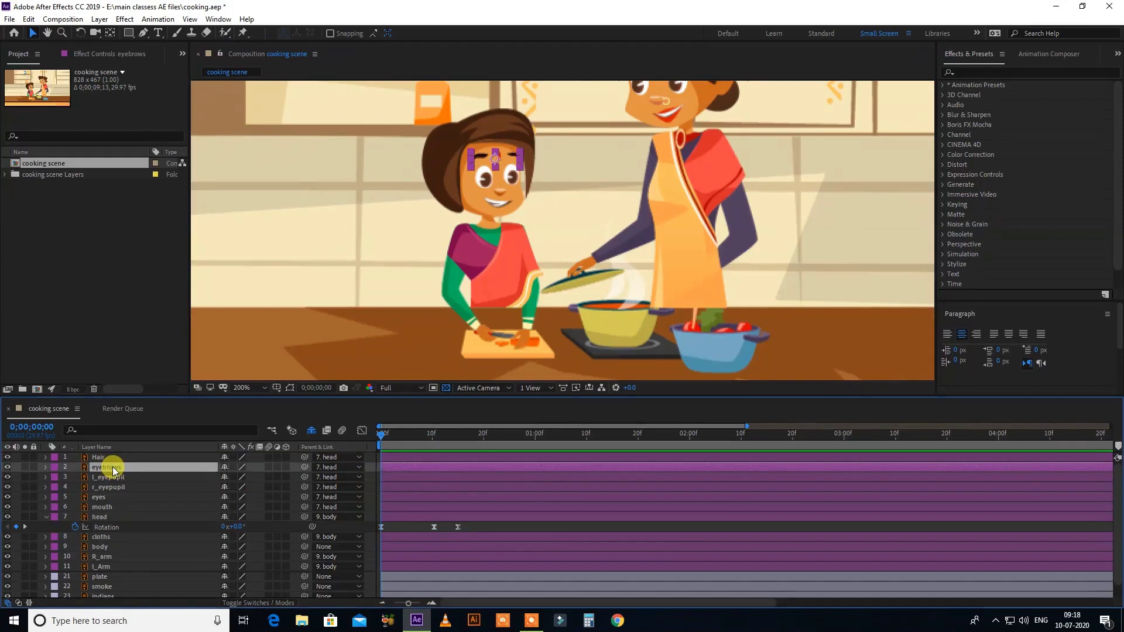
pyautogui.press('p')
pyautogui.click(74, 477)
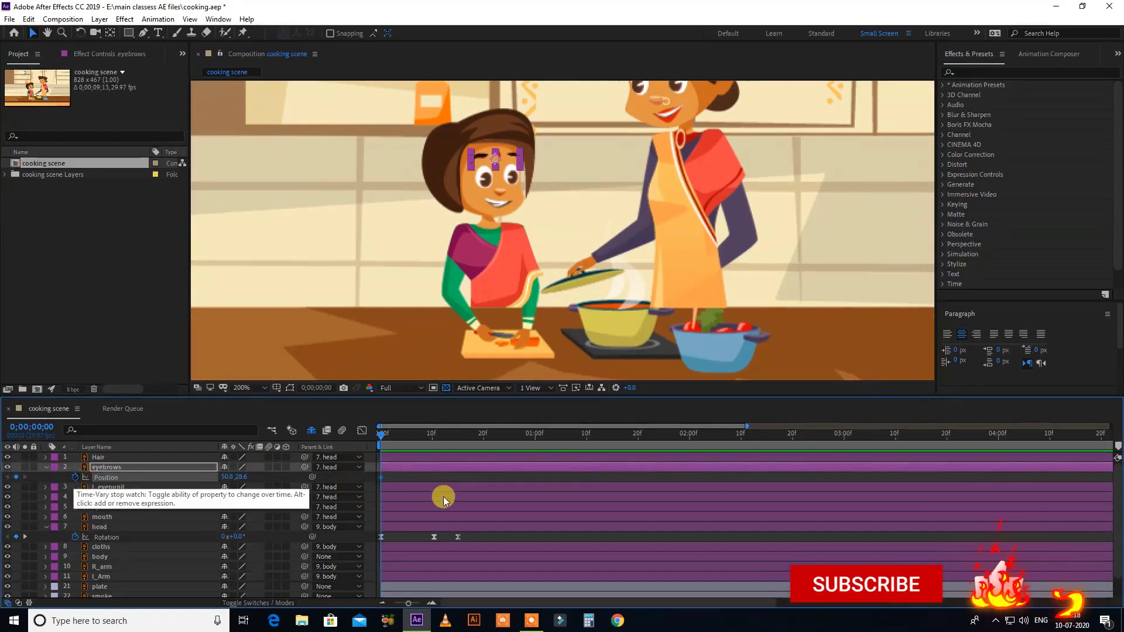
pyautogui.moveTo(408, 438); pyautogui.dragTo(455, 445)
pyautogui.press('Up')
pyautogui.press('Up')
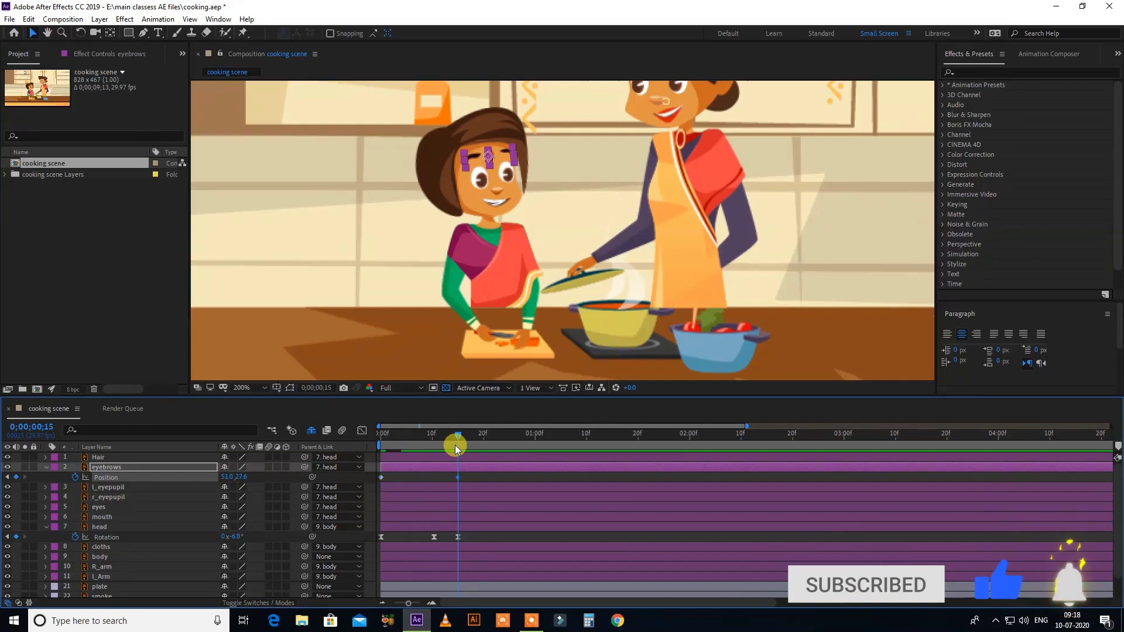
pyautogui.press('Down')
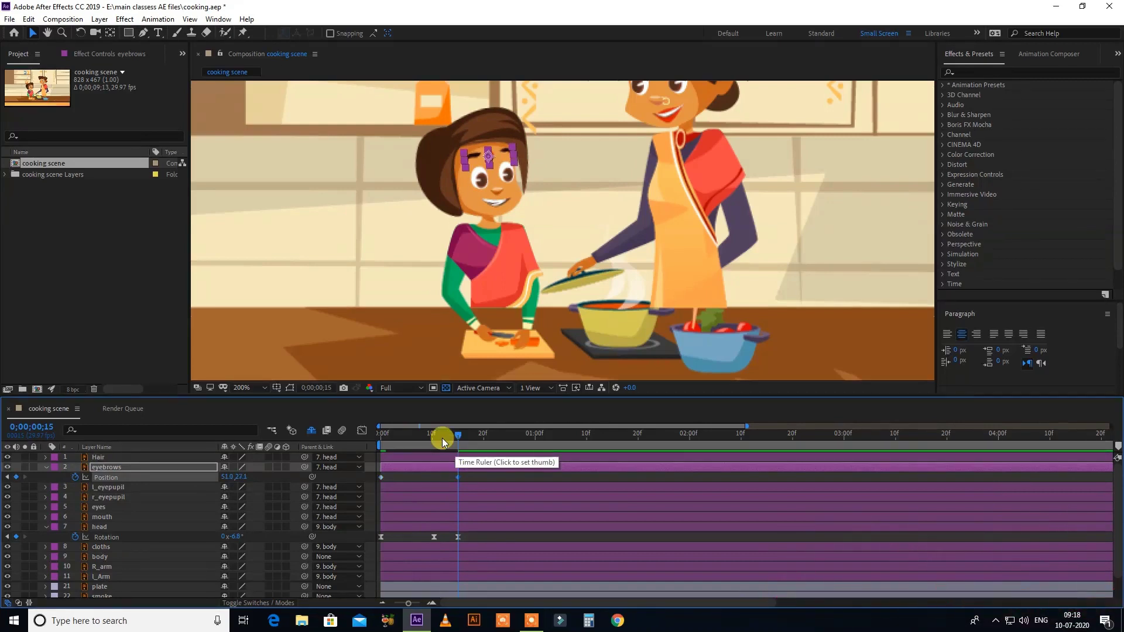
pyautogui.moveTo(452, 434); pyautogui.dragTo(417, 441)
pyautogui.press('Home')
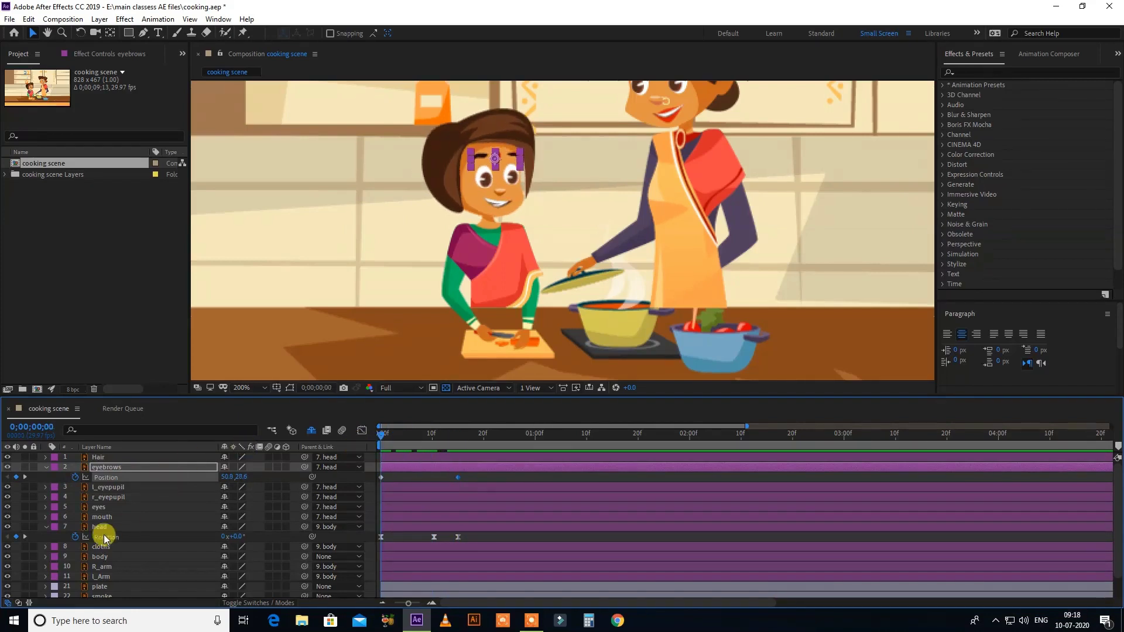
# - Keyframe both eye pupils' Position on frame 0, and move them up to 42.2, 42.2 and 65.4, 40.2 on frame 15
pyautogui.click(111, 497)
pyautogui.keyDown('ctrl'); pyautogui.click(126, 489); pyautogui.keyUp('ctrl')
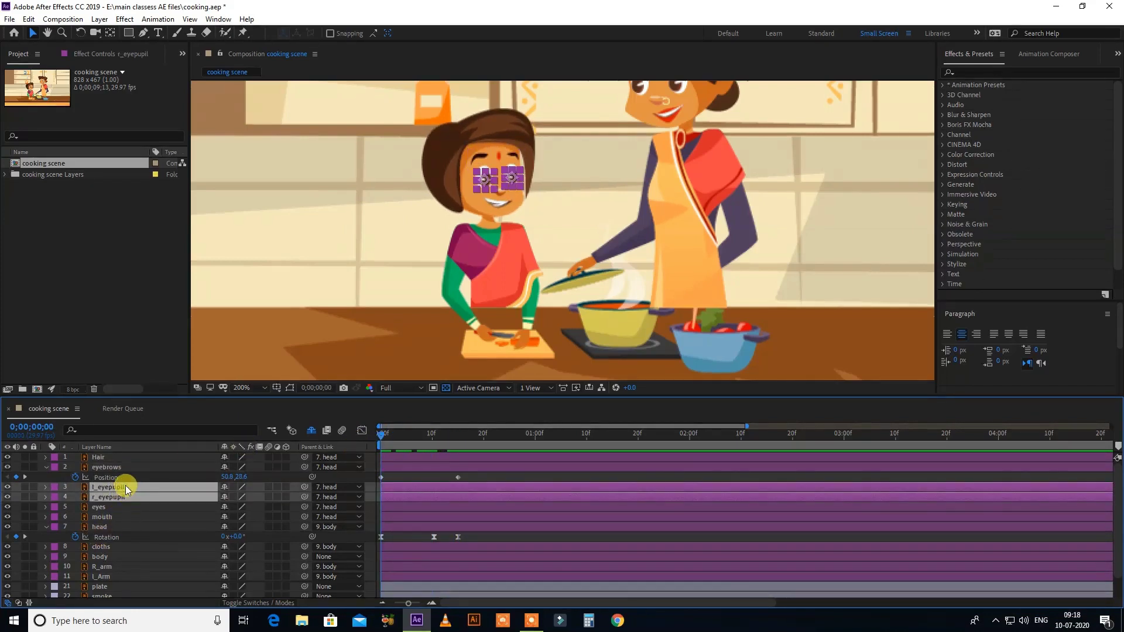
pyautogui.press('p')
pyautogui.click(75, 498)
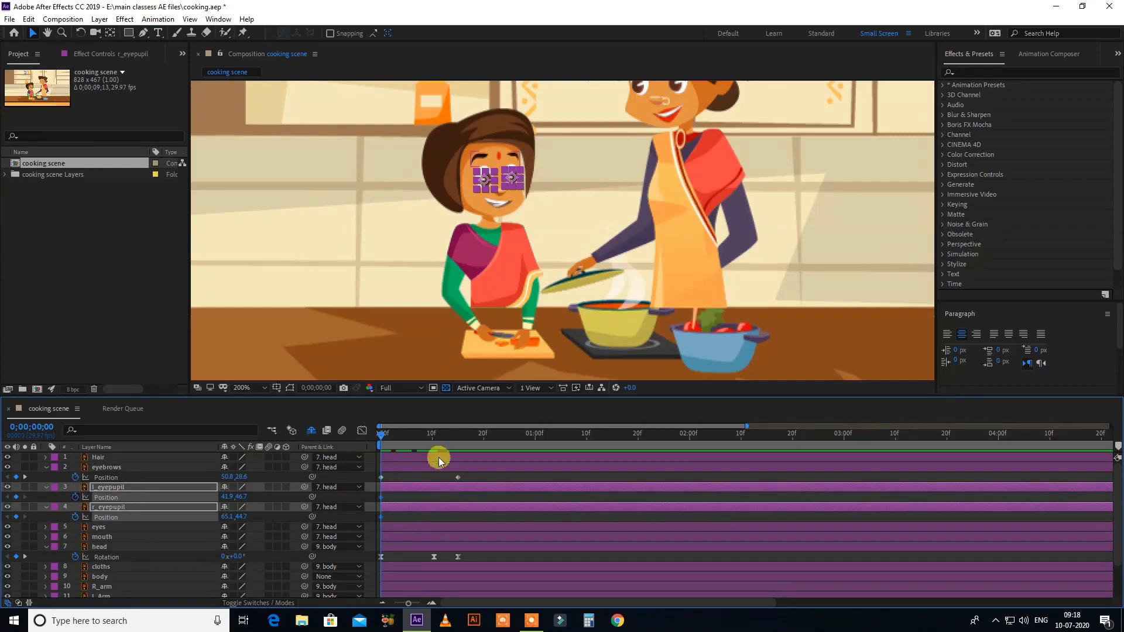
pyautogui.moveTo(451, 437); pyautogui.dragTo(457, 436)
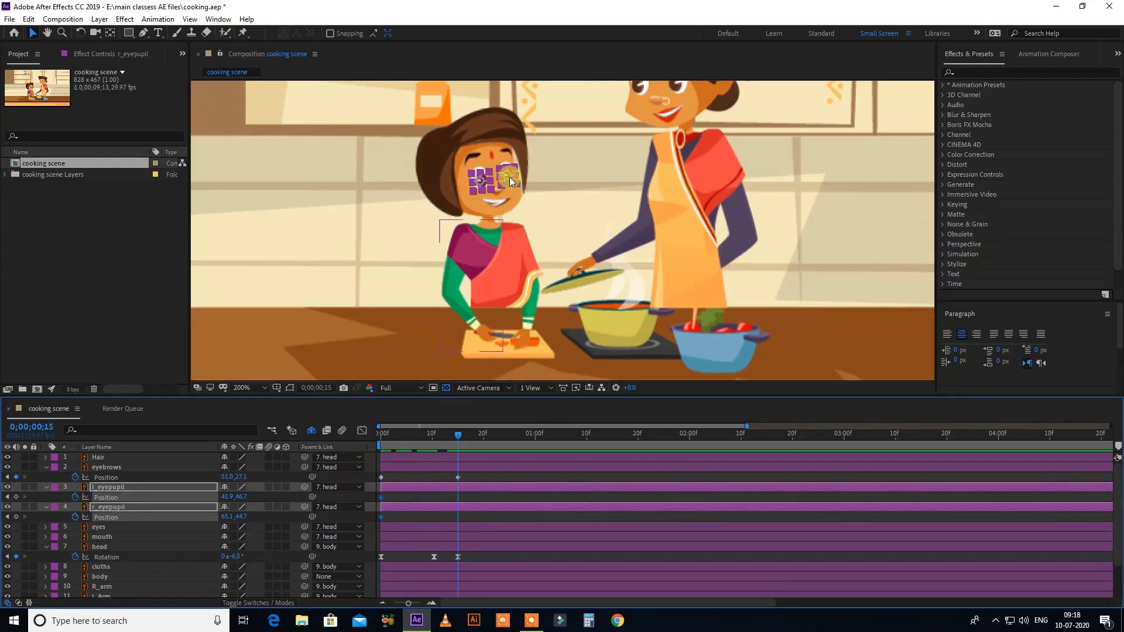
pyautogui.scroll(4, 509, 176)
pyautogui.moveTo(483, 213); pyautogui.dragTo(481, 195)
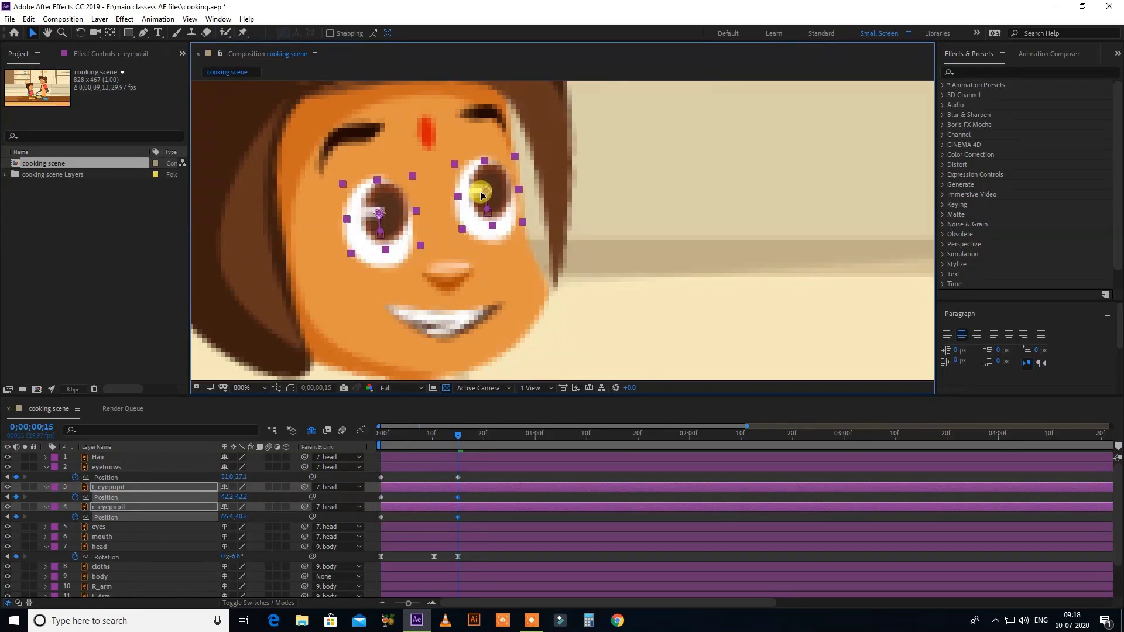
pyautogui.scroll(-4, 515, 218)
pyautogui.click(485, 473)
pyautogui.moveTo(415, 444); pyautogui.dragTo(346, 470)
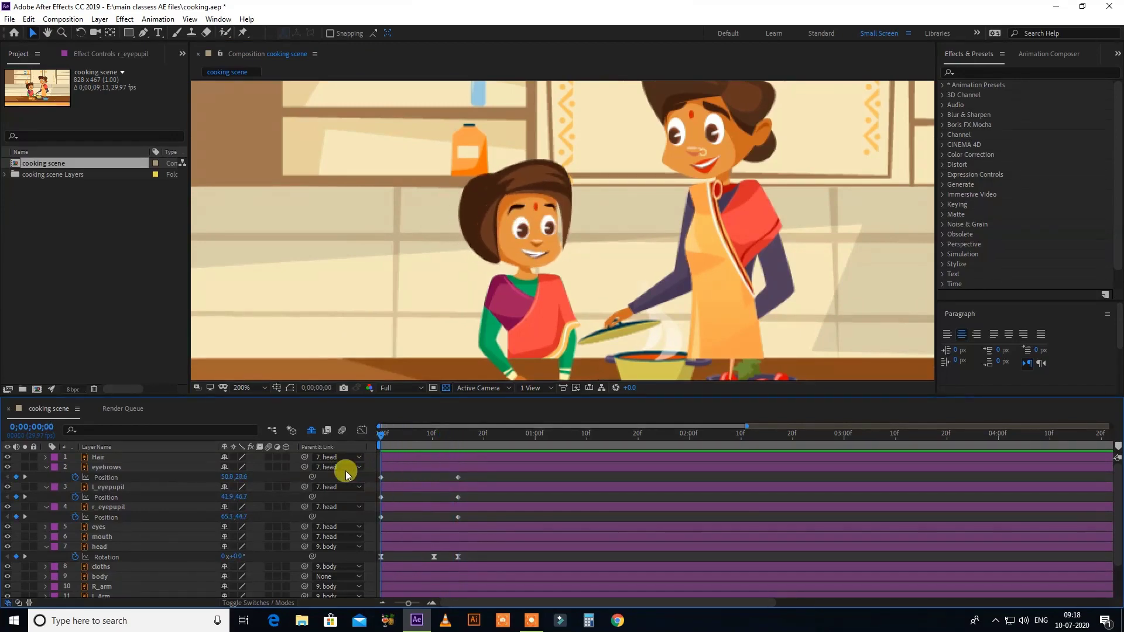
# - Keyframe the girl's body layer Rotation at 0° on frame 0 and -3.5° on frame 15
pyautogui.scroll(-2, 136, 555)
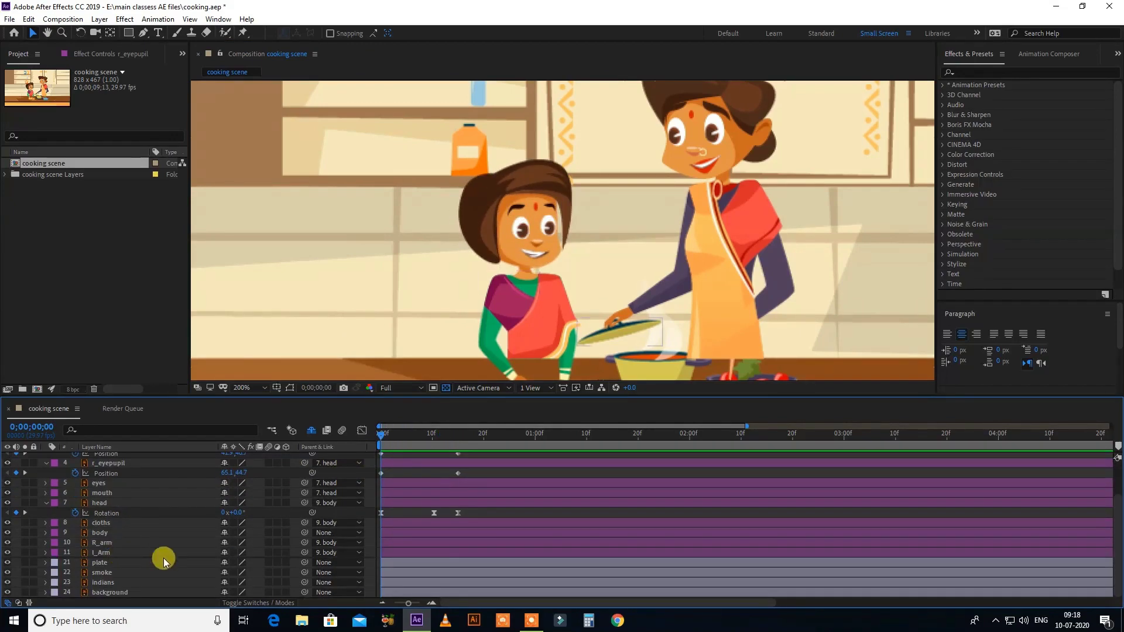
pyautogui.click(132, 536)
pyautogui.press('r')
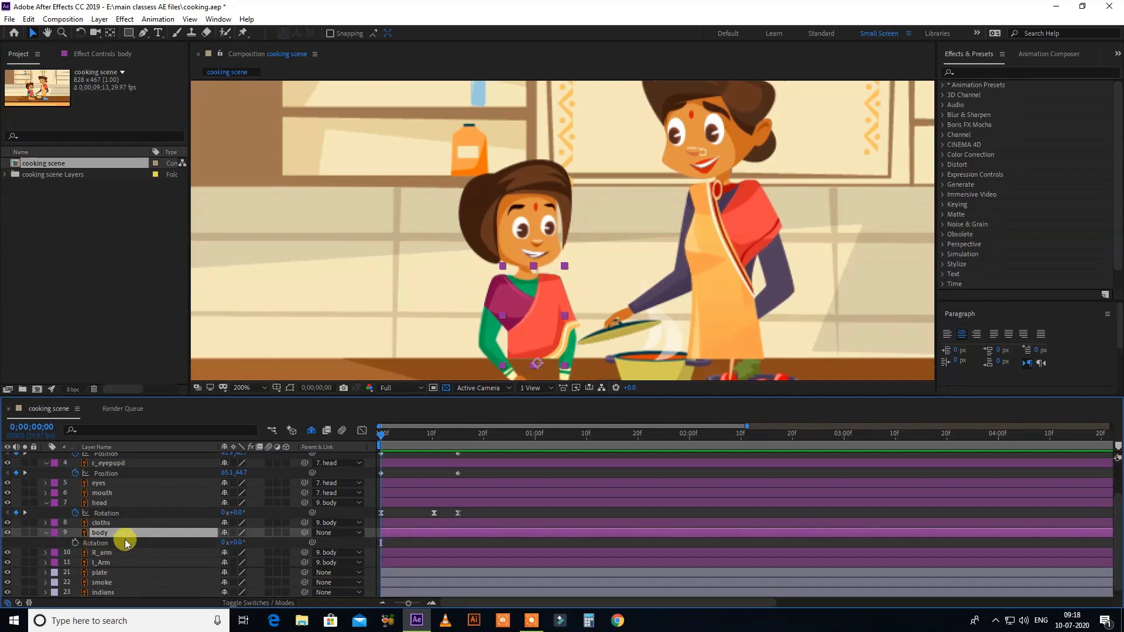
pyautogui.click(76, 542)
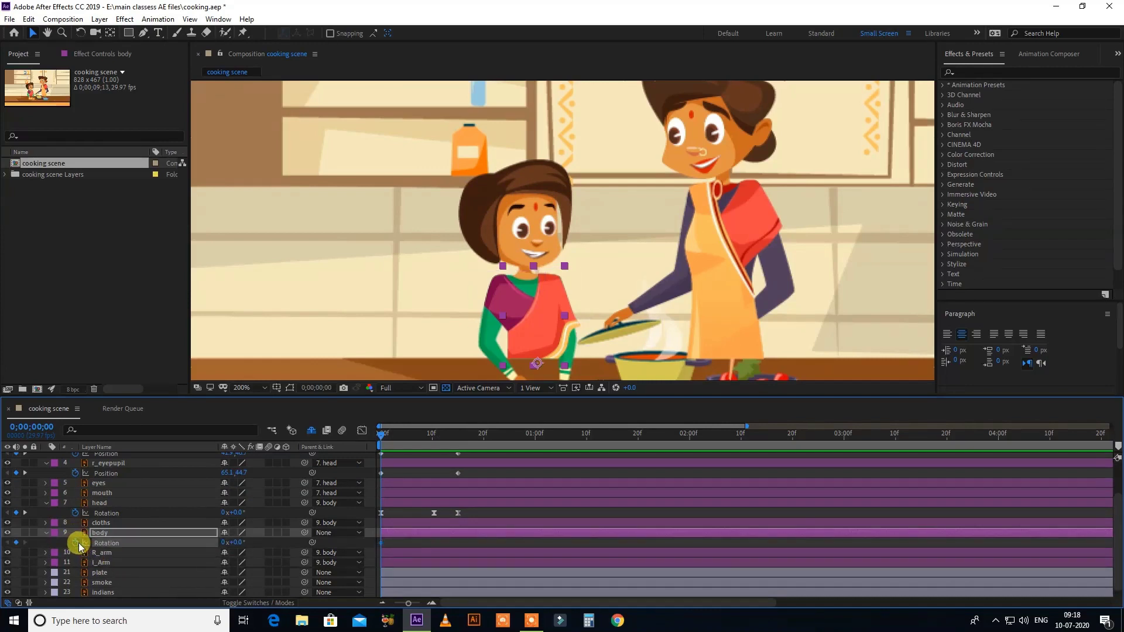
pyautogui.moveTo(406, 436); pyautogui.dragTo(451, 446)
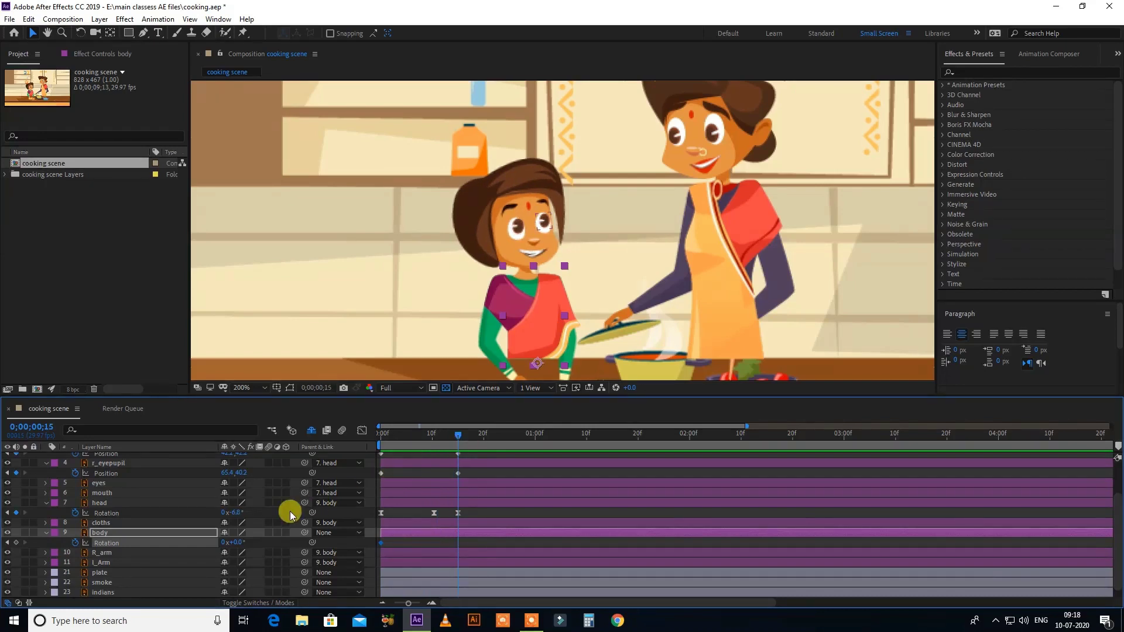
pyautogui.moveTo(233, 543); pyautogui.dragTo(223, 545)
pyautogui.moveTo(501, 291); pyautogui.dragTo(485, 298)
pyautogui.moveTo(430, 434); pyautogui.dragTo(373, 418)
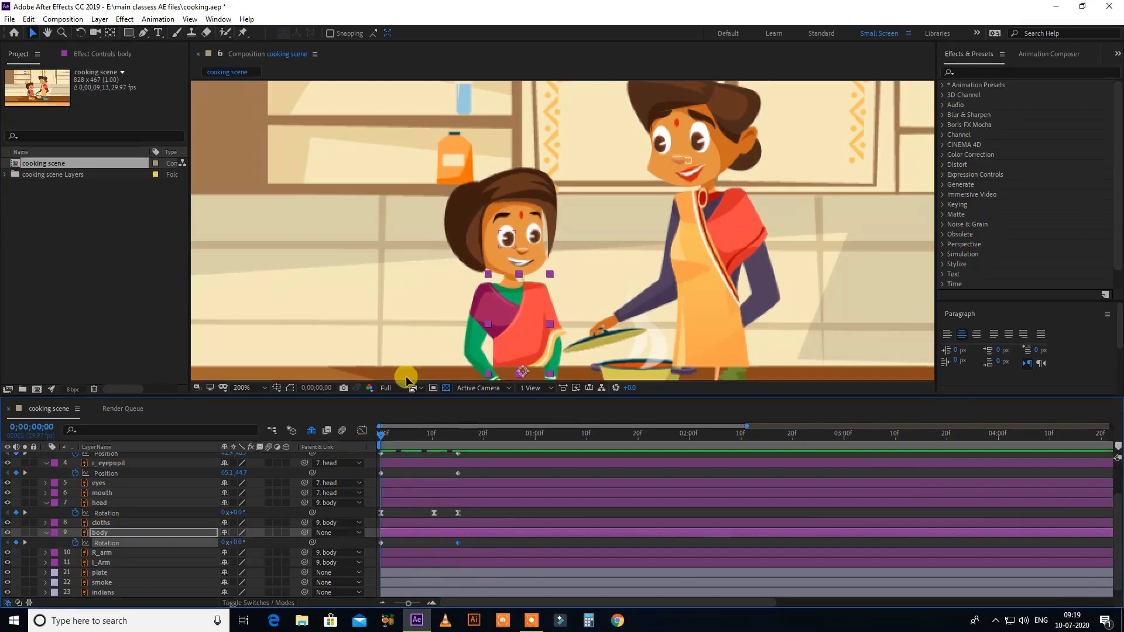
# - Keyframe the l_Arm layer's Rotation at 0° on frame 0 and -4.1° on frame 15
pyautogui.click(465, 357)
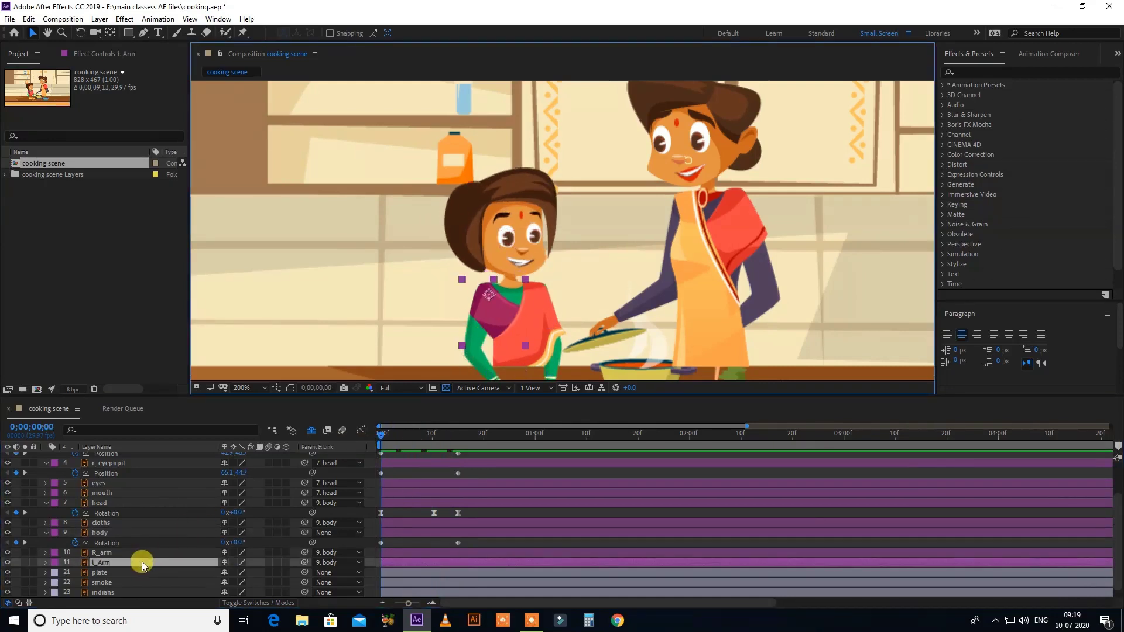
pyautogui.press('r')
pyautogui.click(74, 572)
pyautogui.moveTo(448, 434); pyautogui.dragTo(456, 432)
pyautogui.click(444, 472)
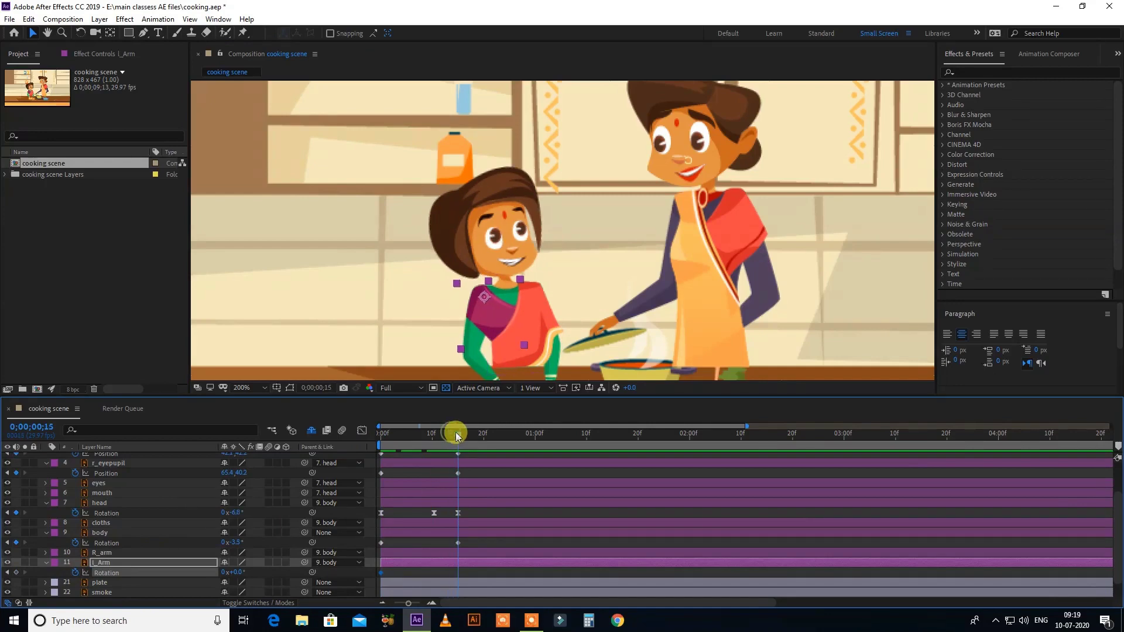
pyautogui.moveTo(234, 572); pyautogui.dragTo(228, 574)
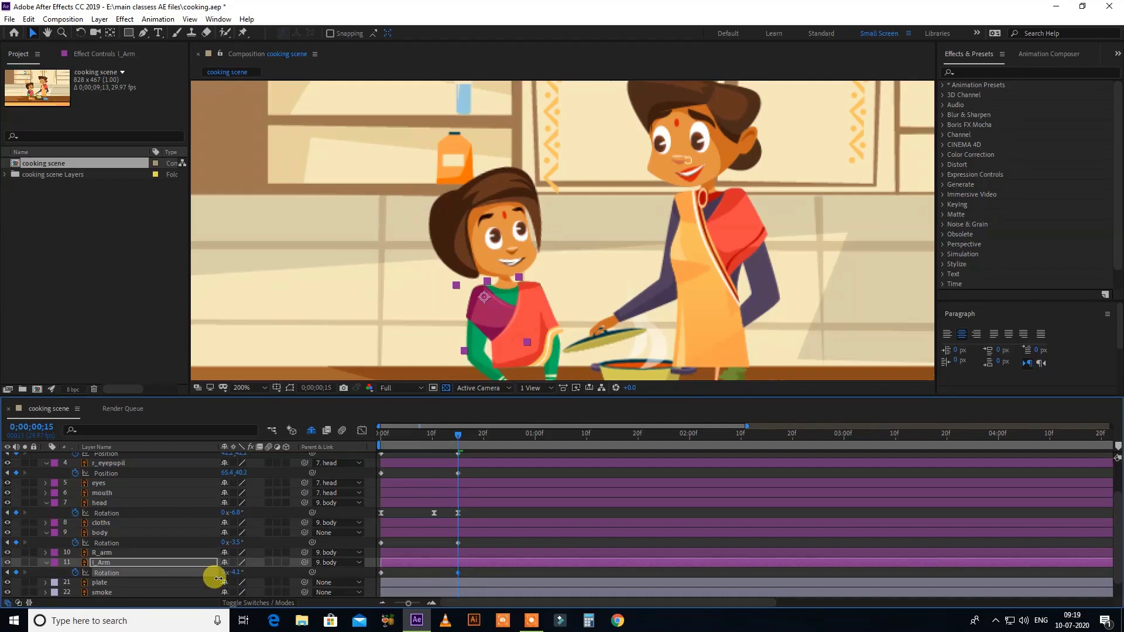
pyautogui.moveTo(216, 579); pyautogui.dragTo(410, 494)
pyautogui.moveTo(457, 436); pyautogui.dragTo(351, 457)
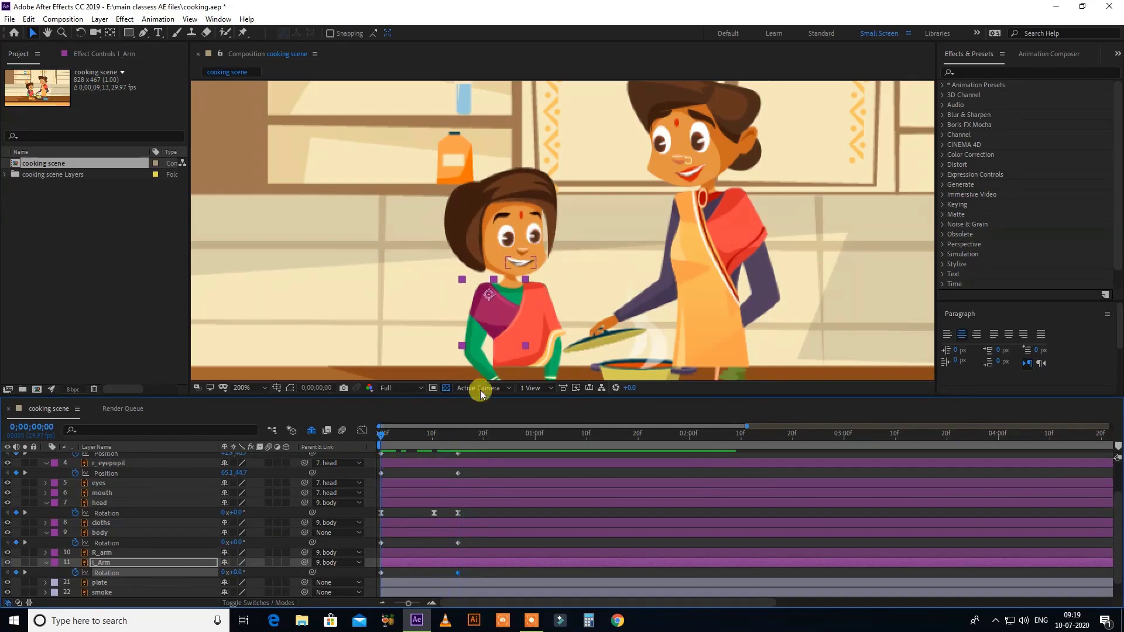
# - Keyframe the R_arm layer's Rotation at 0° on frame 0 and at a slight positive angle on frame 15
pyautogui.click(533, 294)
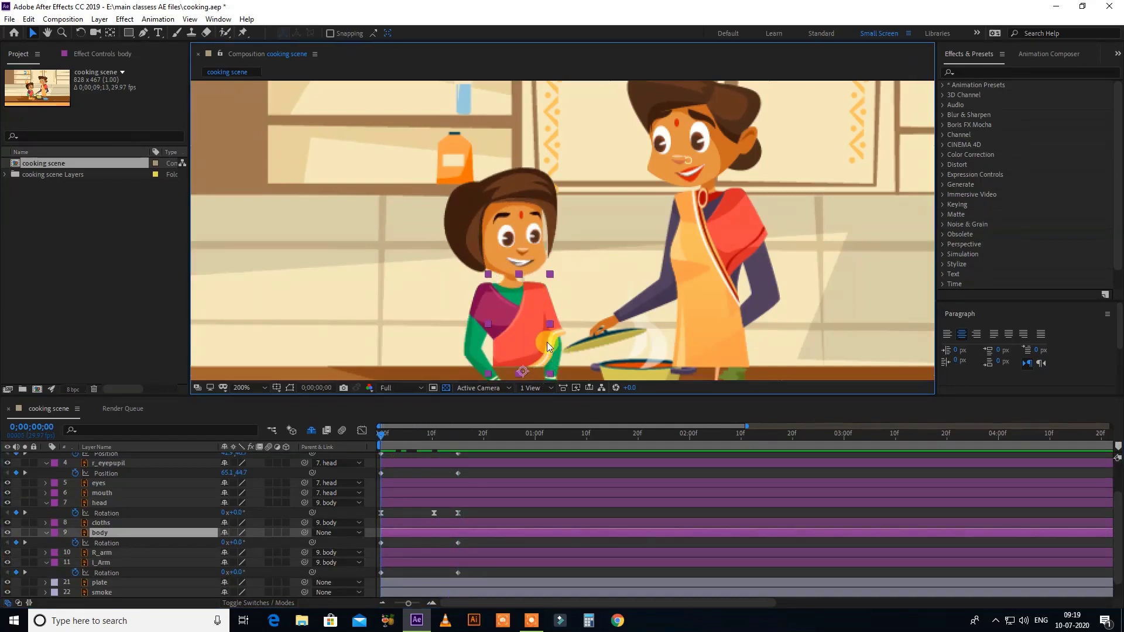
pyautogui.moveTo(546, 342); pyautogui.dragTo(527, 321)
pyautogui.click(124, 553)
pyautogui.press('r')
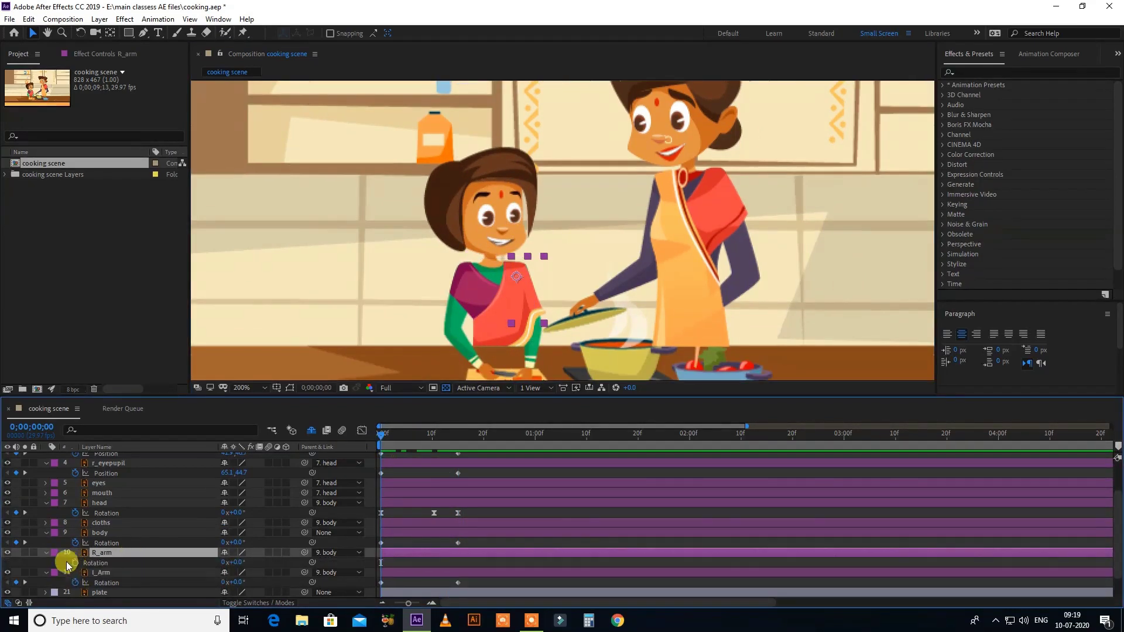
pyautogui.click(75, 562)
pyautogui.moveTo(445, 434); pyautogui.dragTo(458, 434)
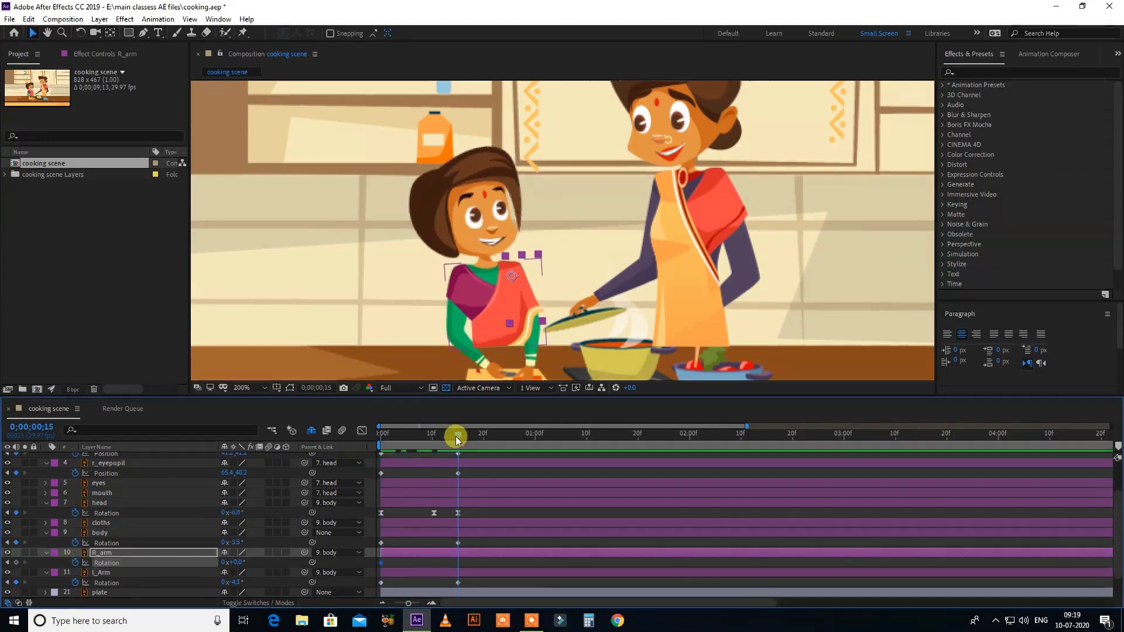
pyautogui.moveTo(243, 561); pyautogui.dragTo(250, 561)
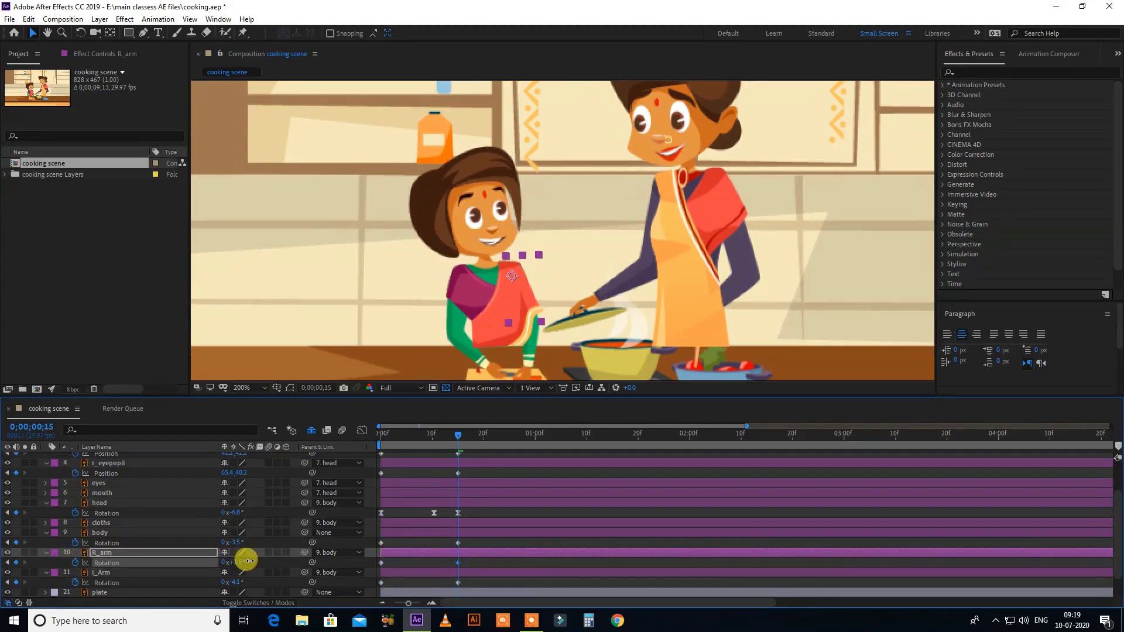
pyautogui.moveTo(455, 437); pyautogui.dragTo(344, 468)
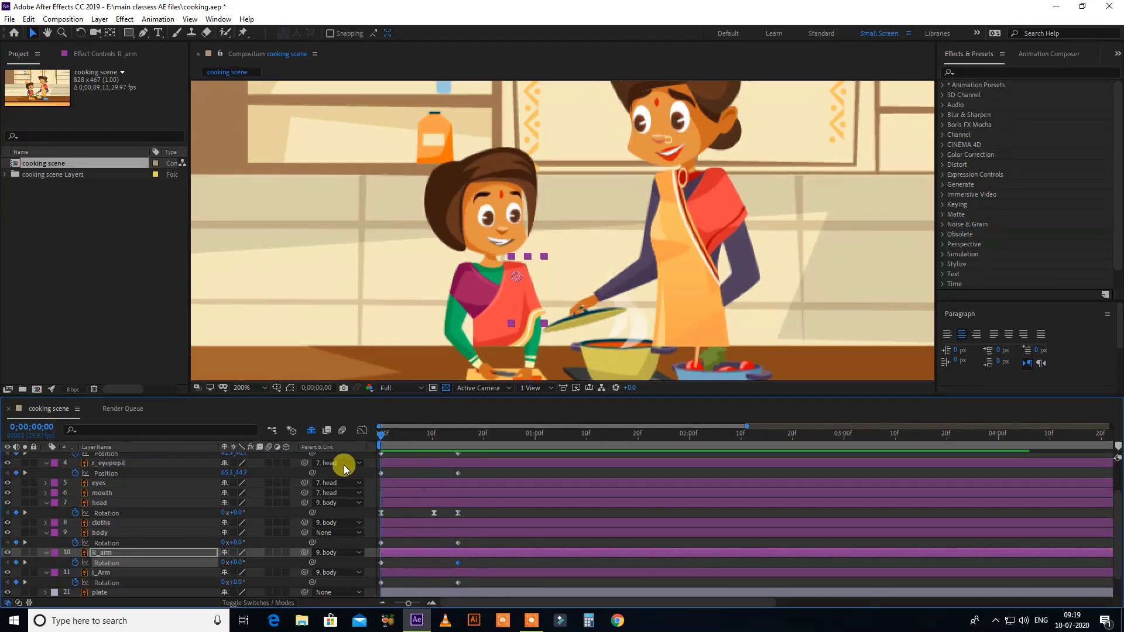
# - Show the Hair layer's Rotation property and move its anchor point up to the top of the girl's hair
pyautogui.click(506, 163)
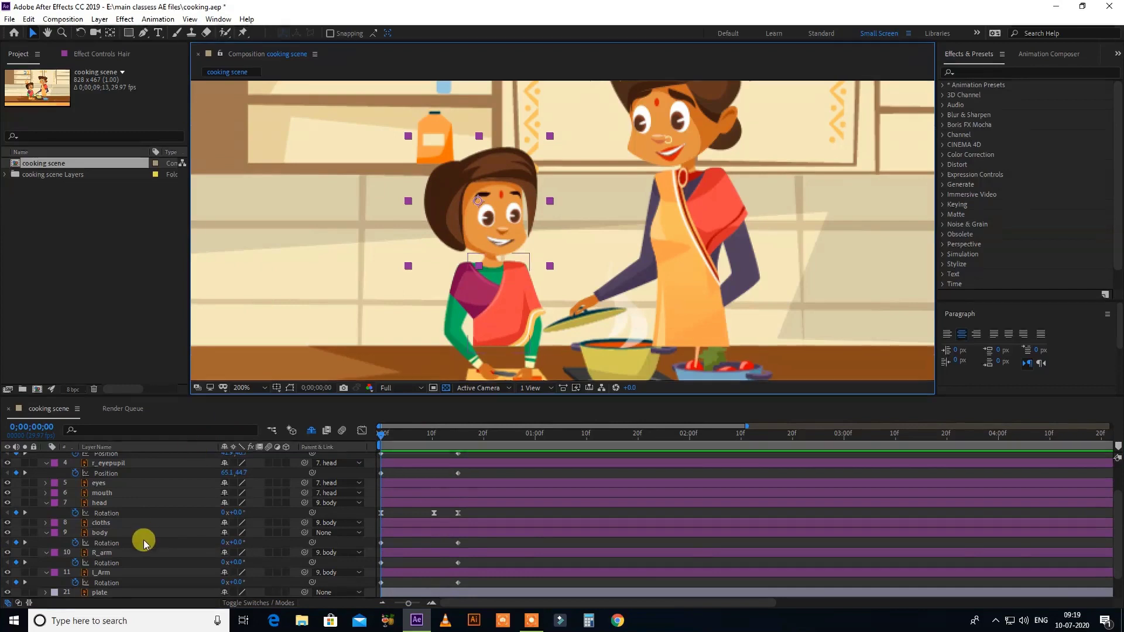
pyautogui.scroll(3, 140, 526)
pyautogui.press('r')
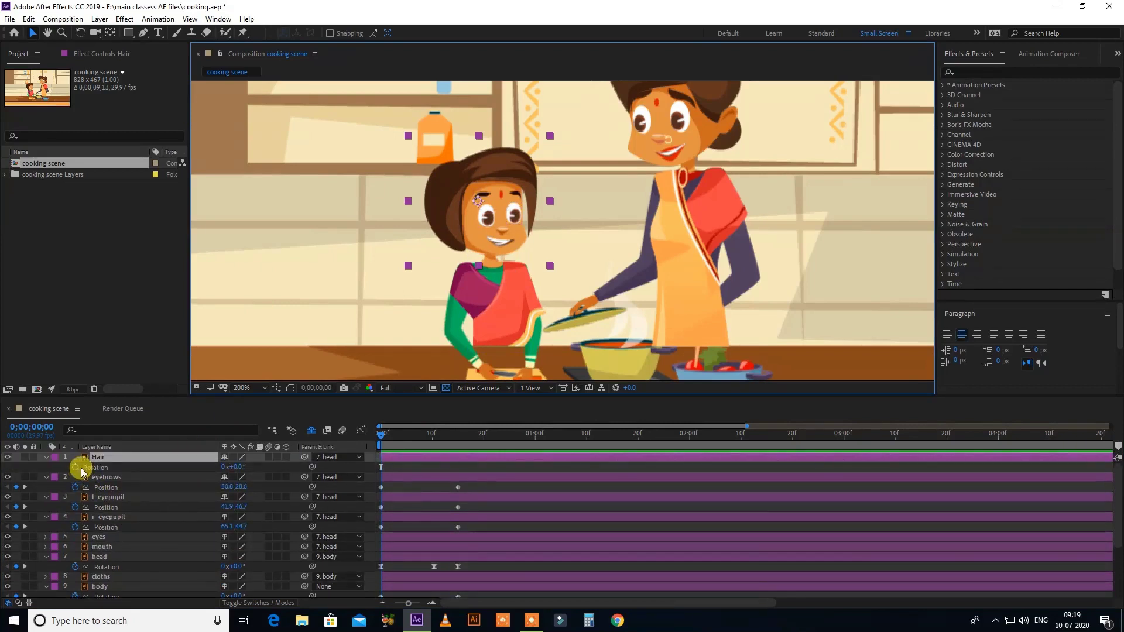
pyautogui.press('y')
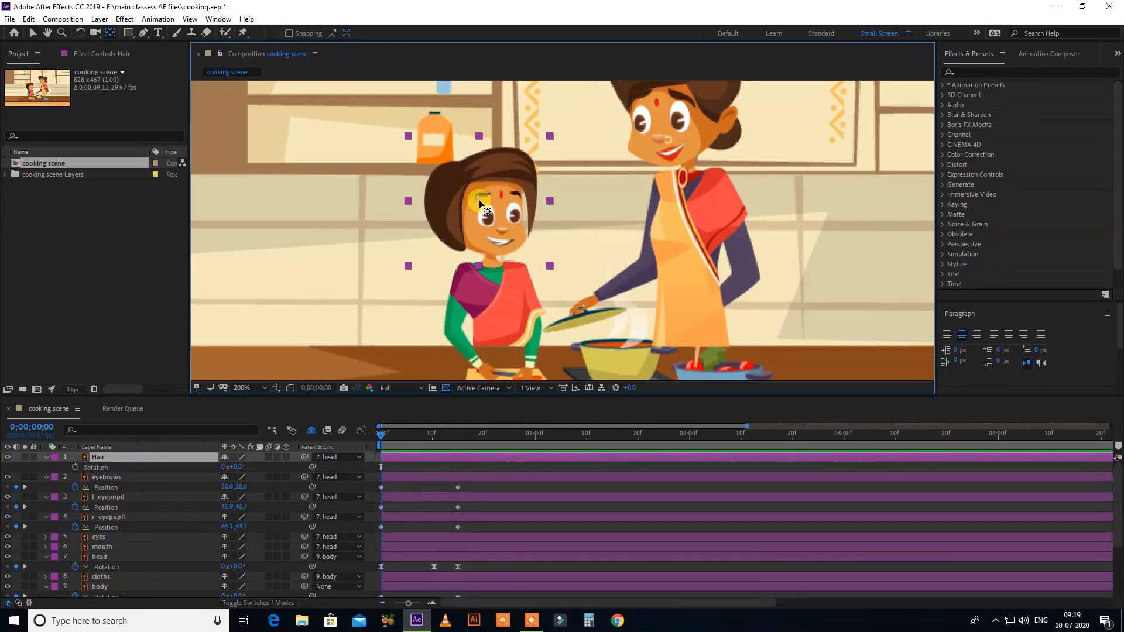
pyautogui.moveTo(480, 205); pyautogui.dragTo(484, 166)
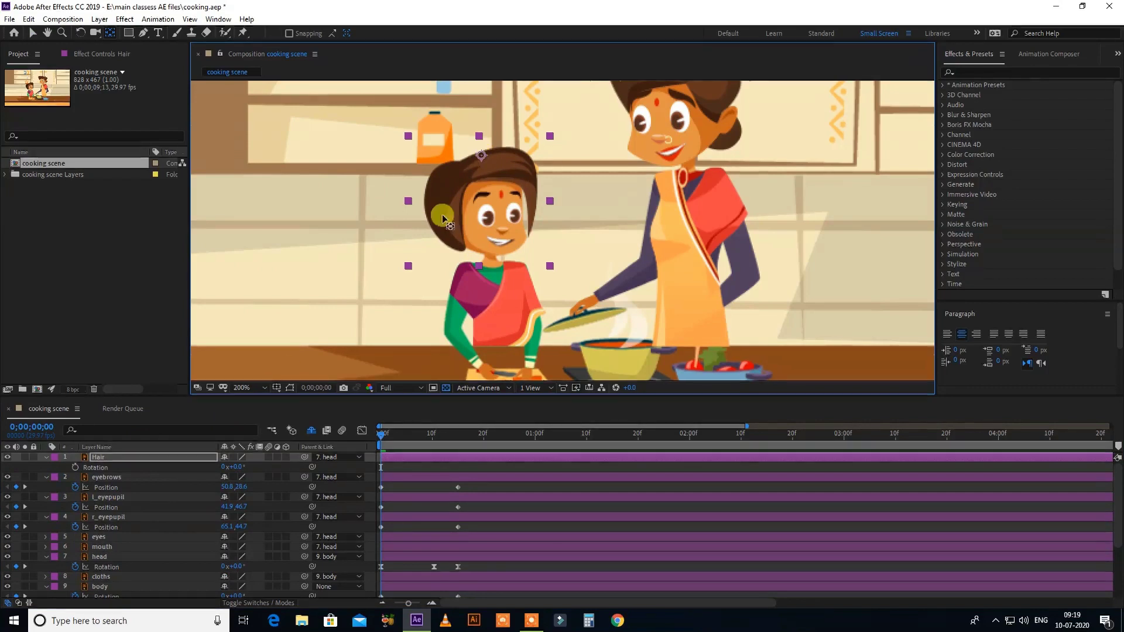
# - Keyframe the Hair layer's Rotation at 0° on frame 0, about 2.8° on frame 15 and 2.1° on frame 18
pyautogui.press('v')
pyautogui.click(75, 467)
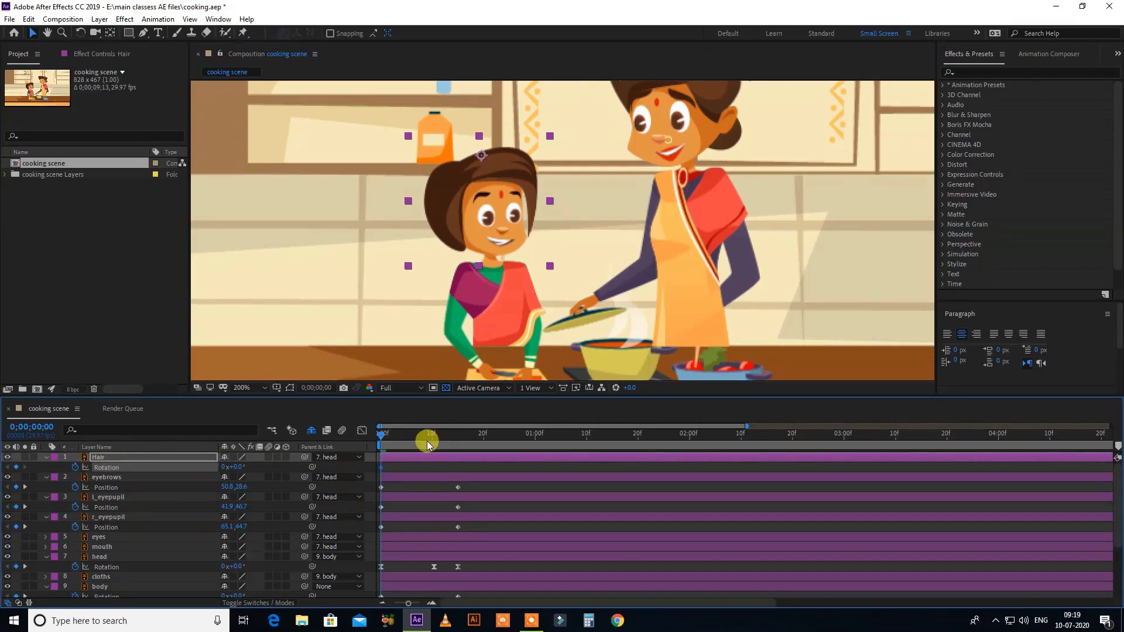
pyautogui.moveTo(427, 441); pyautogui.dragTo(453, 442)
pyautogui.moveTo(237, 466); pyautogui.dragTo(252, 466)
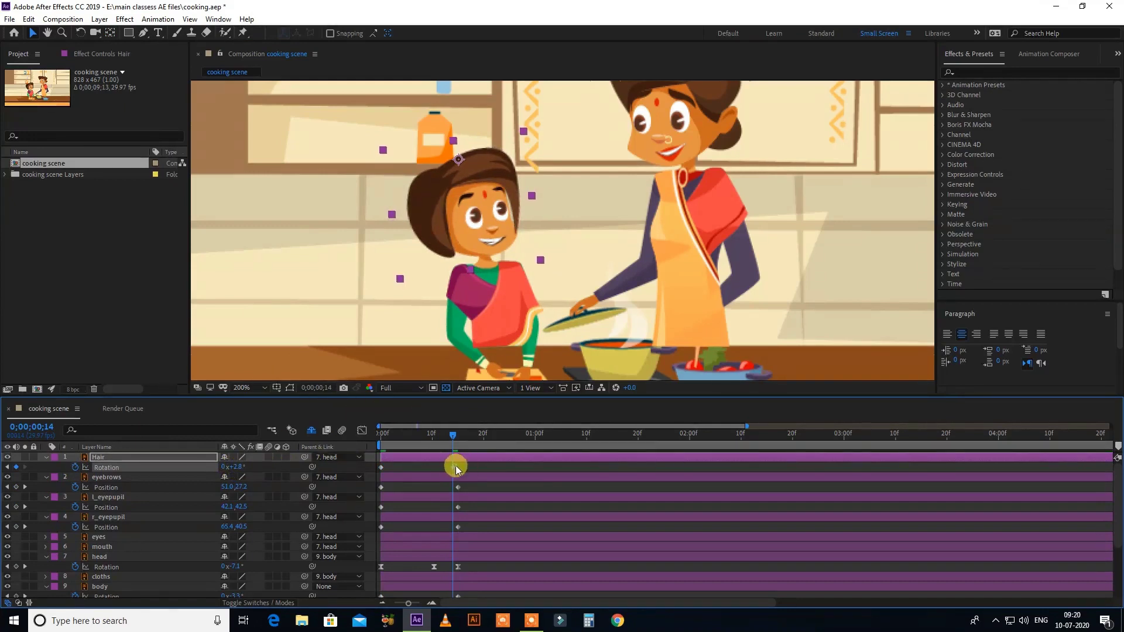
pyautogui.moveTo(452, 434)
pyautogui.mouseDown()
pyautogui.moveTo(378, 434)
pyautogui.moveTo(472, 442)
pyautogui.mouseUp()
pyautogui.moveTo(240, 467); pyautogui.dragTo(235, 467)
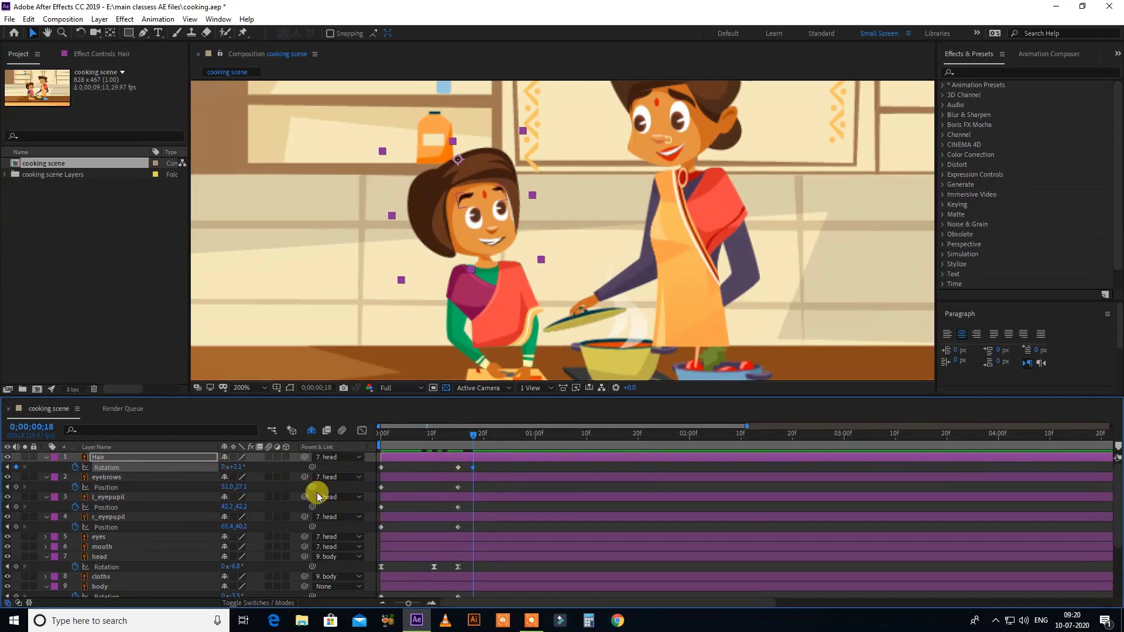
pyautogui.moveTo(238, 509); pyautogui.dragTo(244, 510)
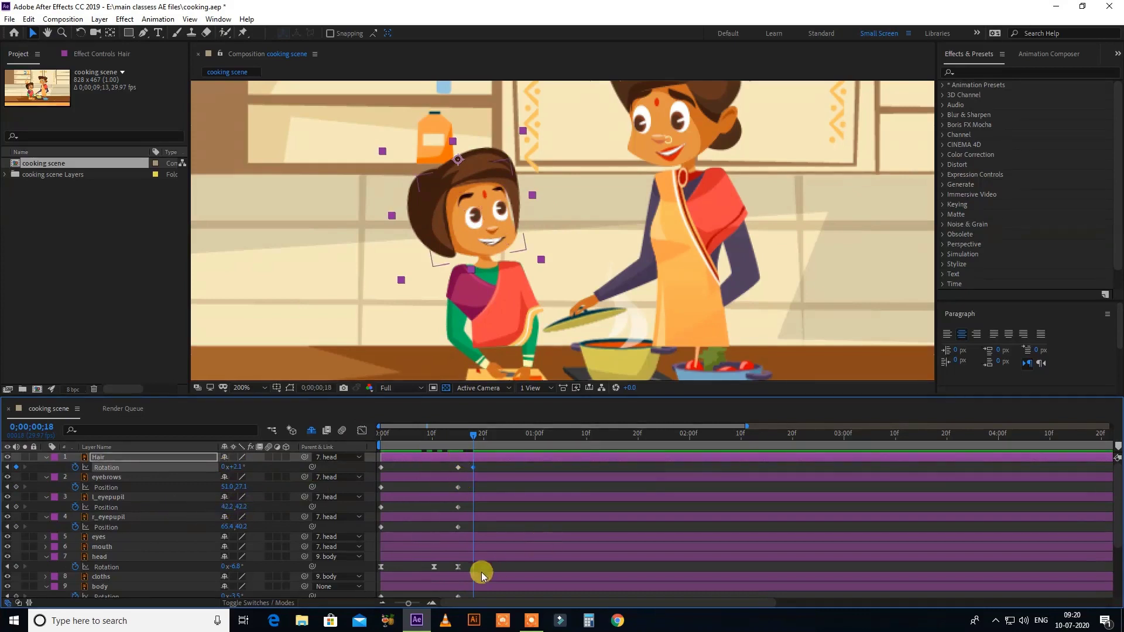
pyautogui.moveTo(450, 437); pyautogui.dragTo(470, 476)
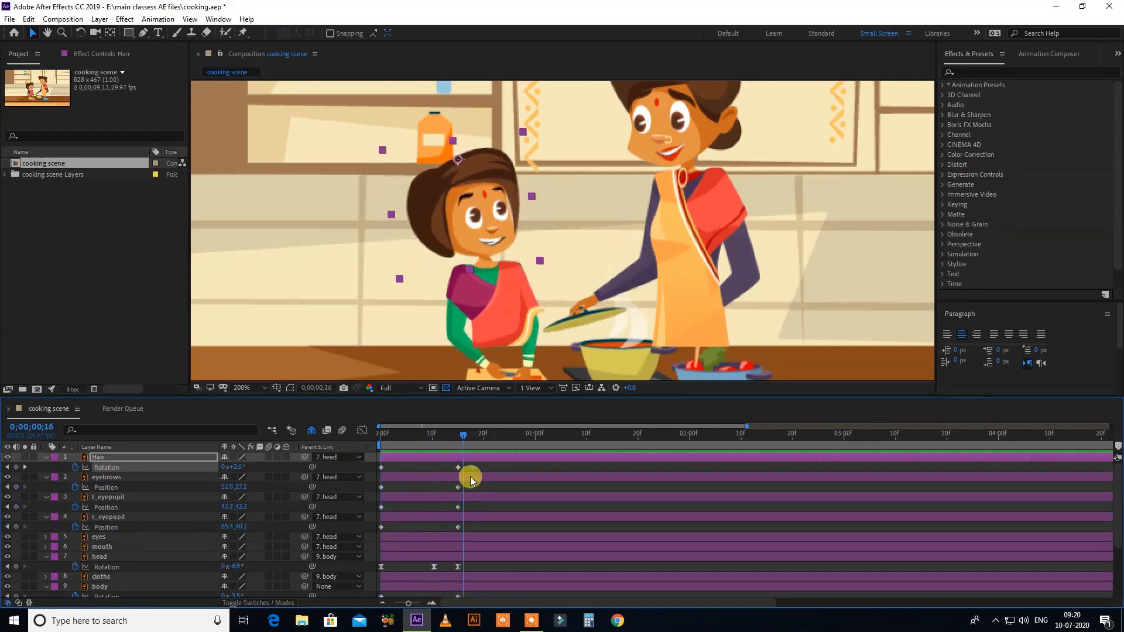
# - Unlink the mouth layer's Scale dimensions and set a 100% Scale keyframe on frame 22
pyautogui.moveTo(402, 484); pyautogui.dragTo(493, 489)
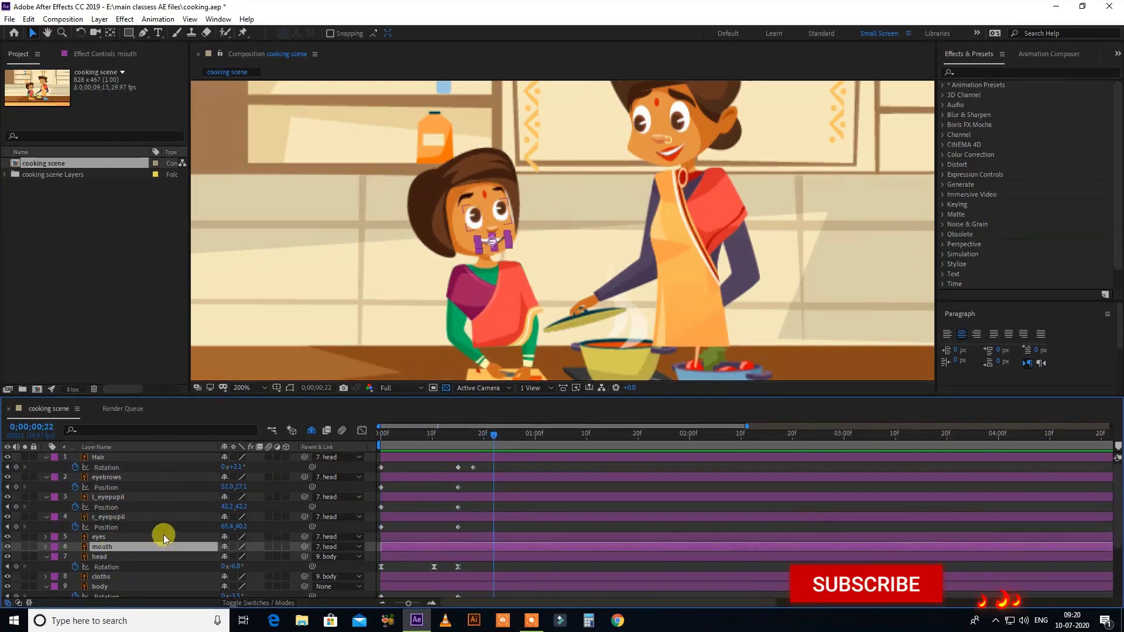
pyautogui.press('s')
pyautogui.scroll(-2, 160, 532)
pyautogui.scroll(2, 550, 239)
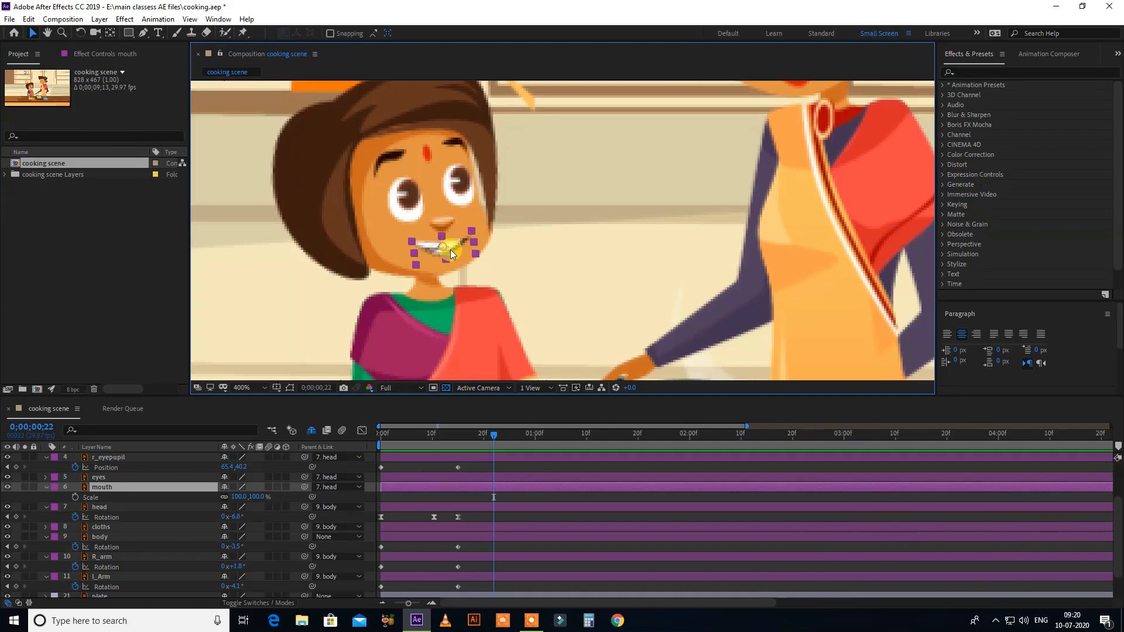
pyautogui.click(224, 497)
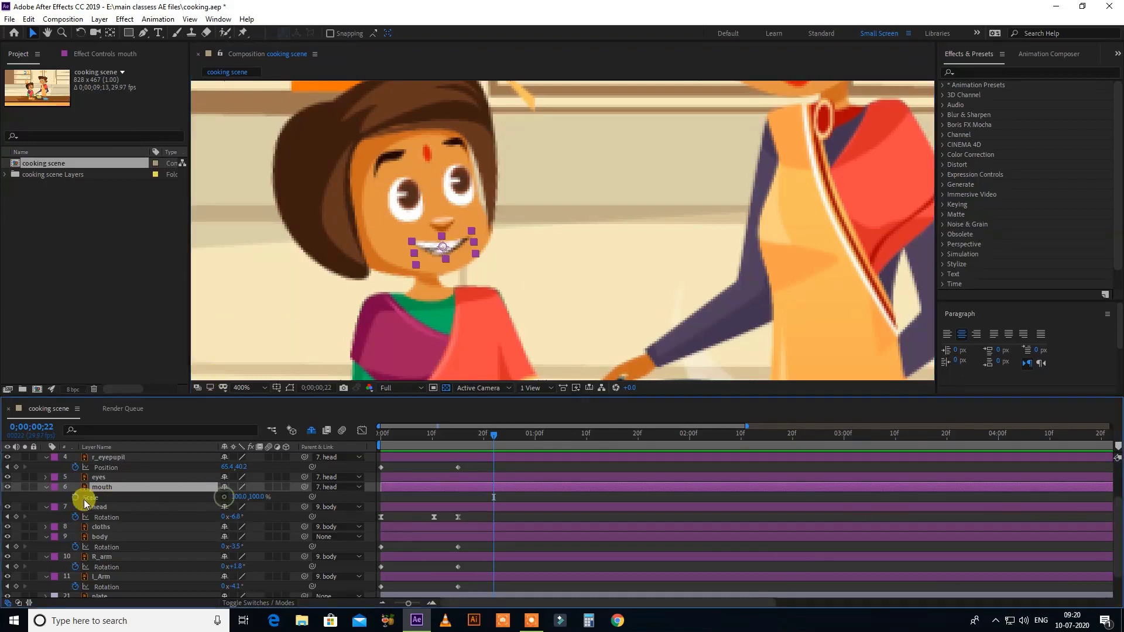
pyautogui.click(75, 497)
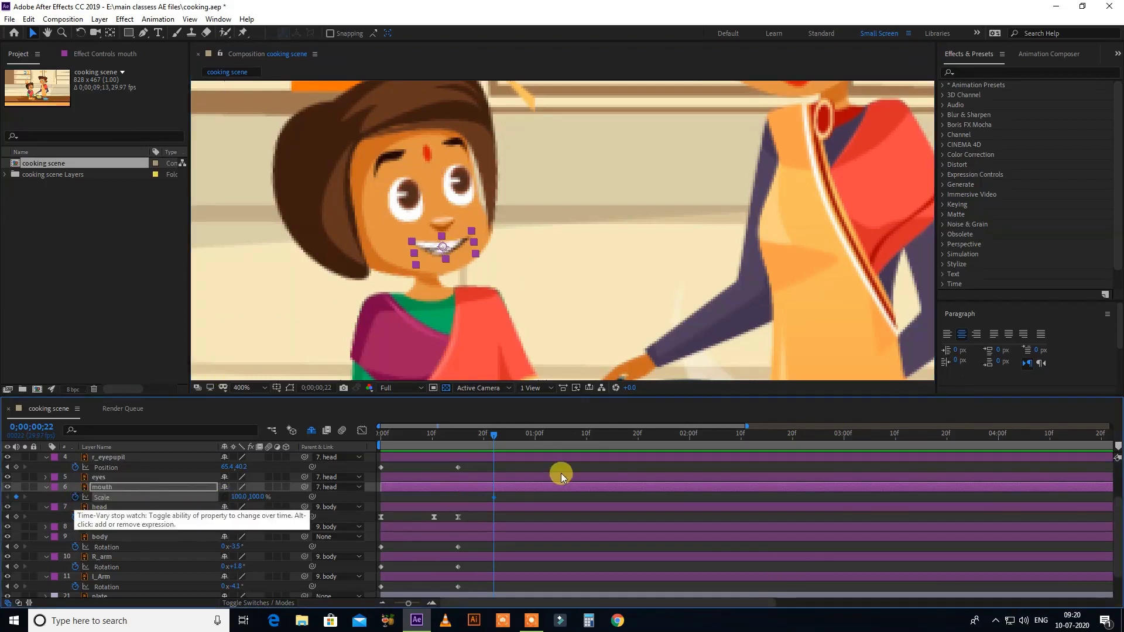
# - Shrink the mouth's Scale to about 68% width and 28% height on frame 24 to close the mouth
pyautogui.scroll(2, 505, 448)
pyautogui.moveTo(497, 433); pyautogui.dragTo(518, 435)
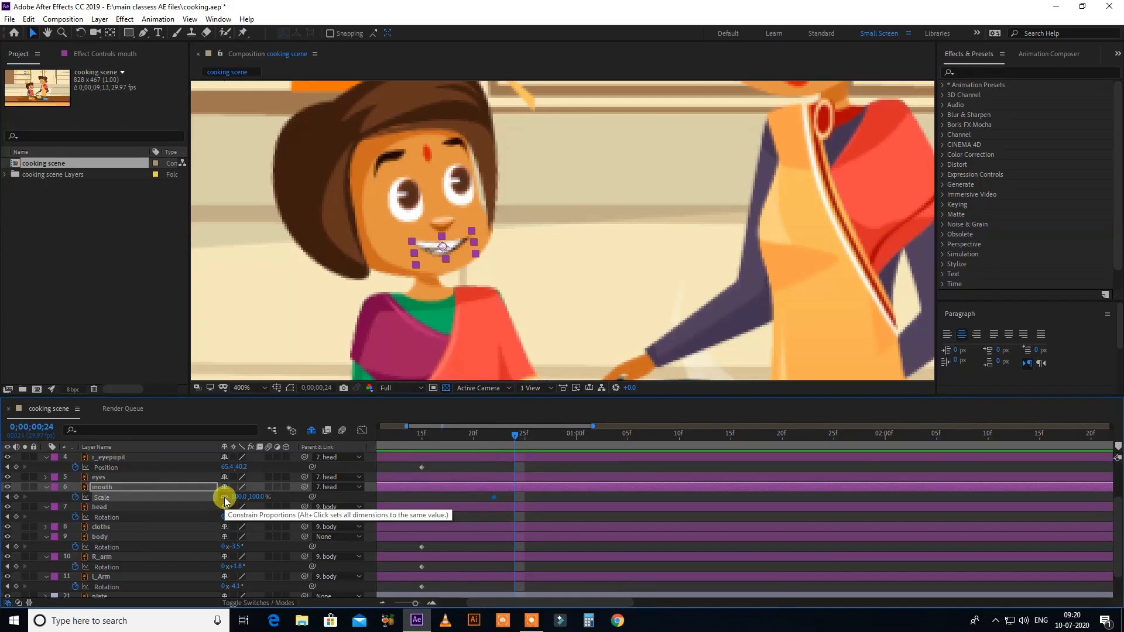
pyautogui.moveTo(256, 497); pyautogui.dragTo(224, 501)
pyautogui.hotkey('ctrl', 'z')
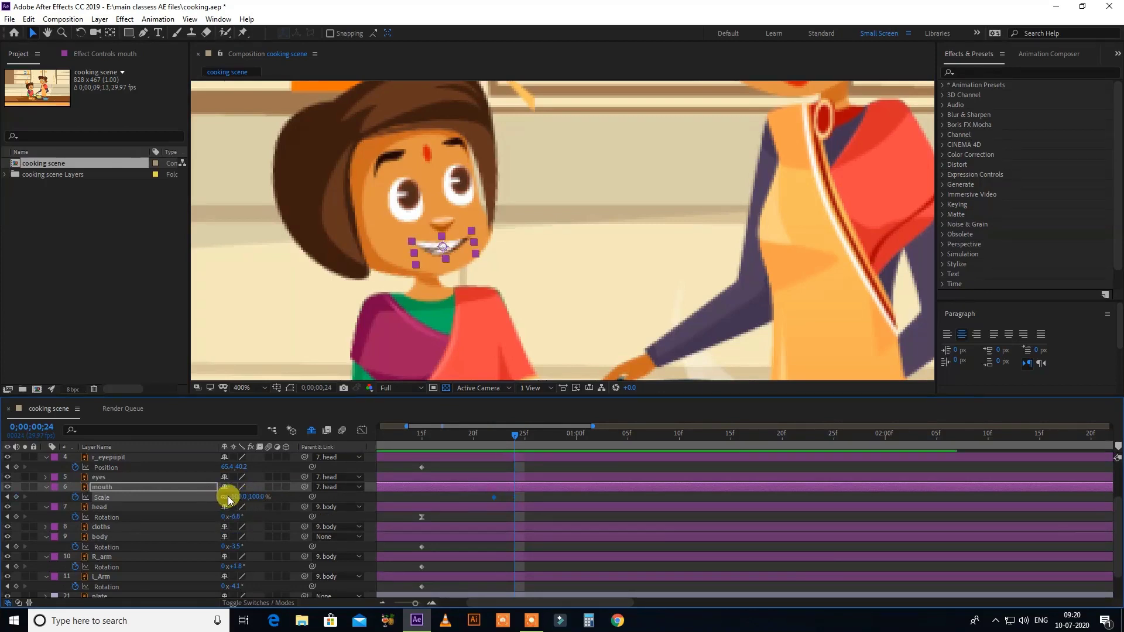
pyautogui.moveTo(253, 497); pyautogui.dragTo(242, 498)
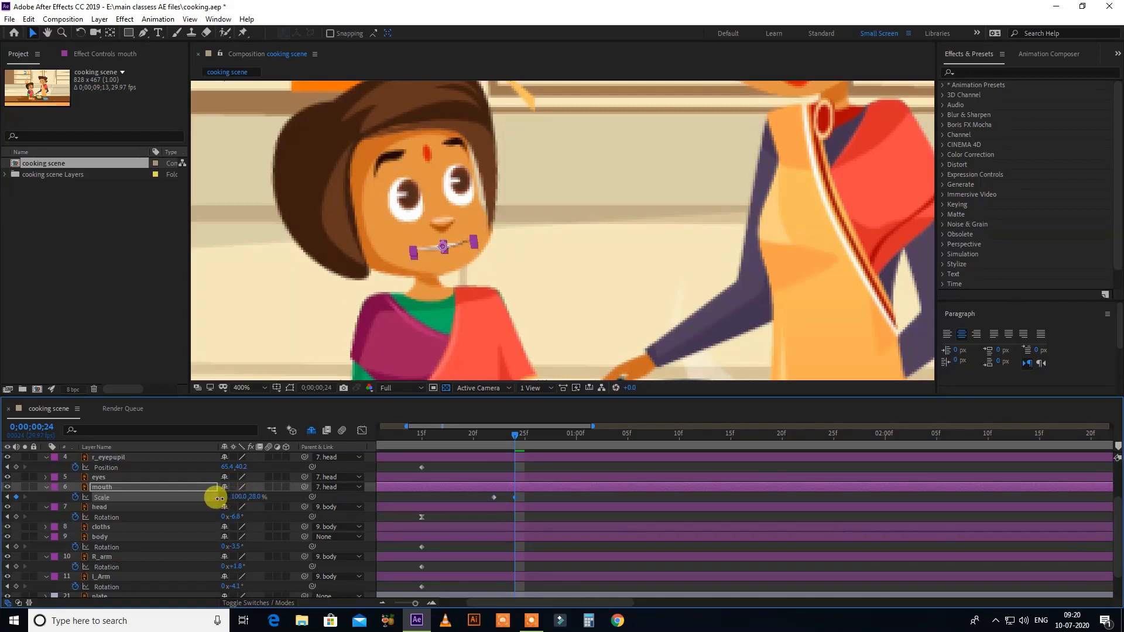
pyautogui.moveTo(234, 498); pyautogui.dragTo(137, 497)
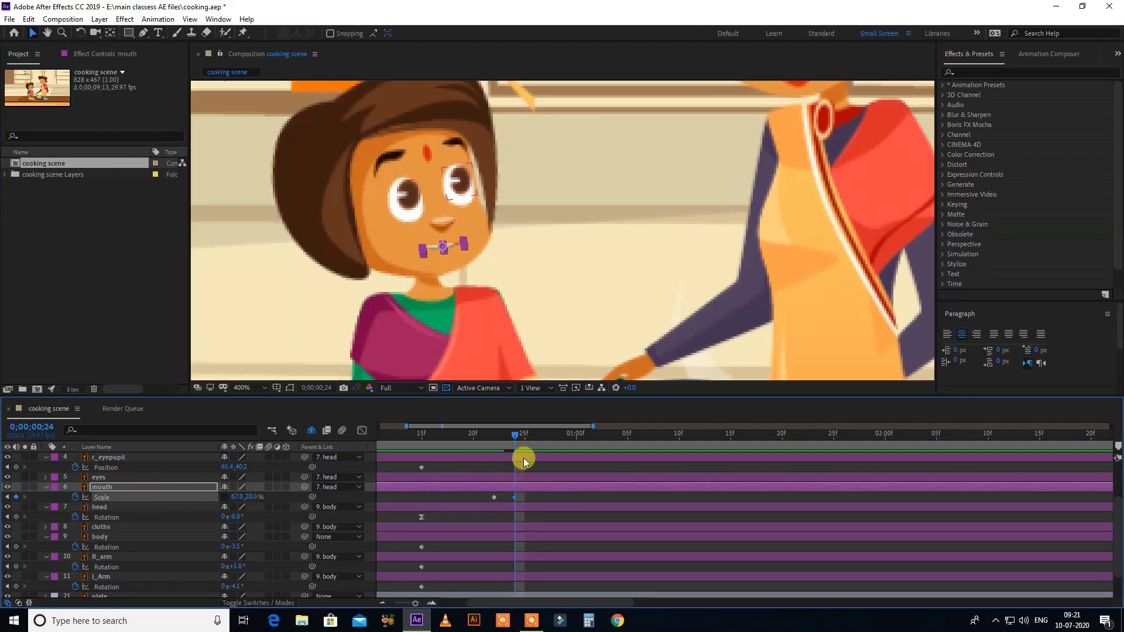
pyautogui.click(505, 438)
pyautogui.moveTo(507, 442)
pyautogui.mouseDown()
pyautogui.moveTo(497, 440)
pyautogui.moveTo(519, 441)
pyautogui.moveTo(497, 443)
pyautogui.mouseUp()
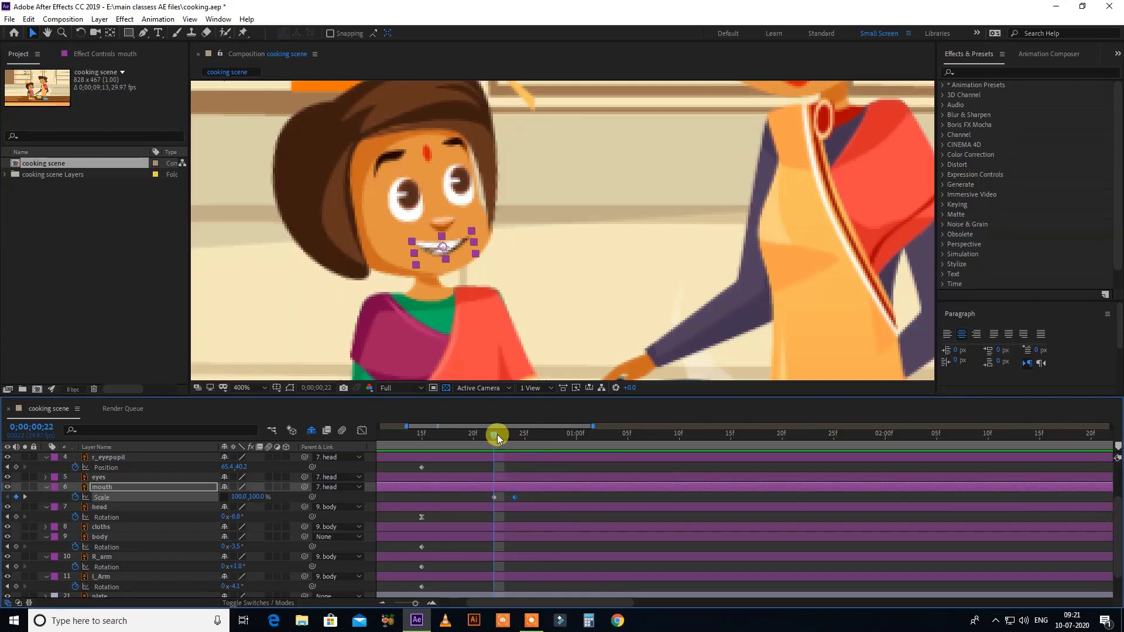
# - Convert both mouth Scale keyframes to hold keyframes and move the closed-mouth keyframe to frame 25
pyautogui.moveTo(496, 434)
pyautogui.mouseDown()
pyautogui.moveTo(526, 435)
pyautogui.moveTo(507, 437)
pyautogui.mouseUp()
pyautogui.moveTo(515, 497); pyautogui.dragTo(546, 498)
pyautogui.moveTo(502, 434)
pyautogui.mouseDown()
pyautogui.moveTo(545, 446)
pyautogui.moveTo(496, 448)
pyautogui.moveTo(547, 447)
pyautogui.moveTo(494, 447)
pyautogui.mouseUp()
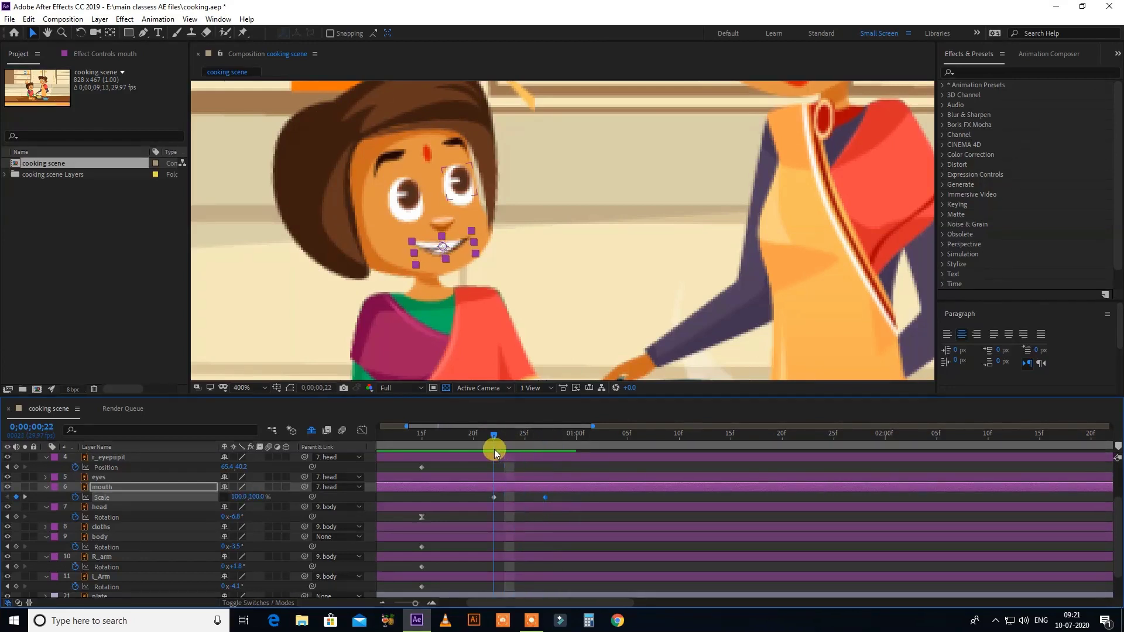
pyautogui.rightClick(493, 497)
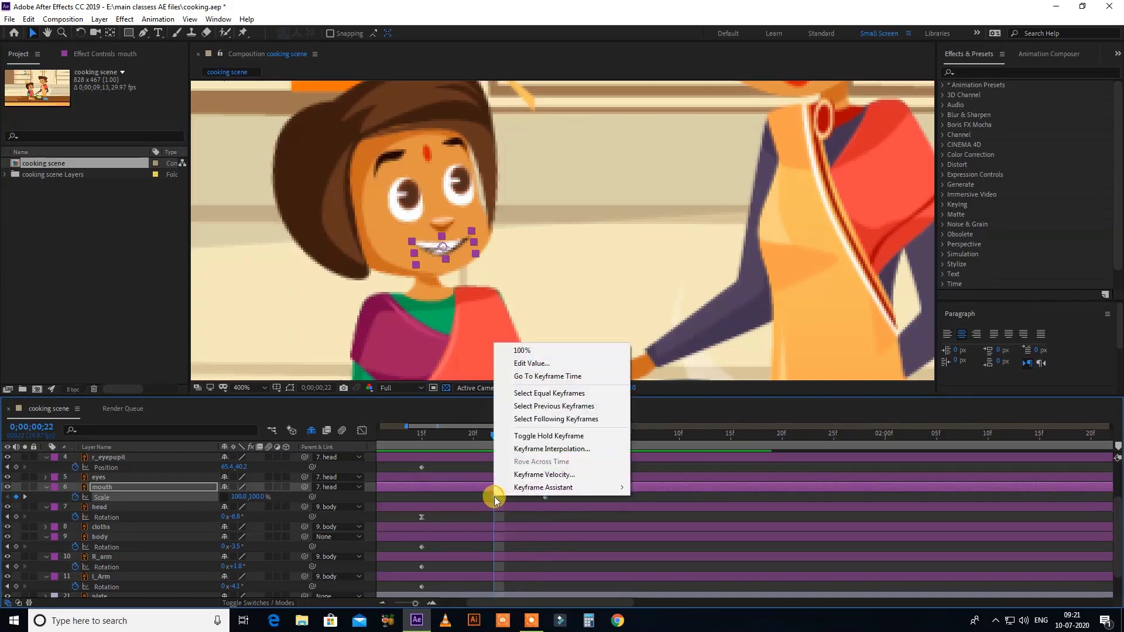
pyautogui.click(549, 436)
pyautogui.moveTo(534, 433)
pyautogui.mouseDown()
pyautogui.moveTo(527, 443)
pyautogui.moveTo(539, 445)
pyautogui.moveTo(508, 448)
pyautogui.moveTo(545, 446)
pyautogui.mouseUp()
pyautogui.rightClick(546, 496)
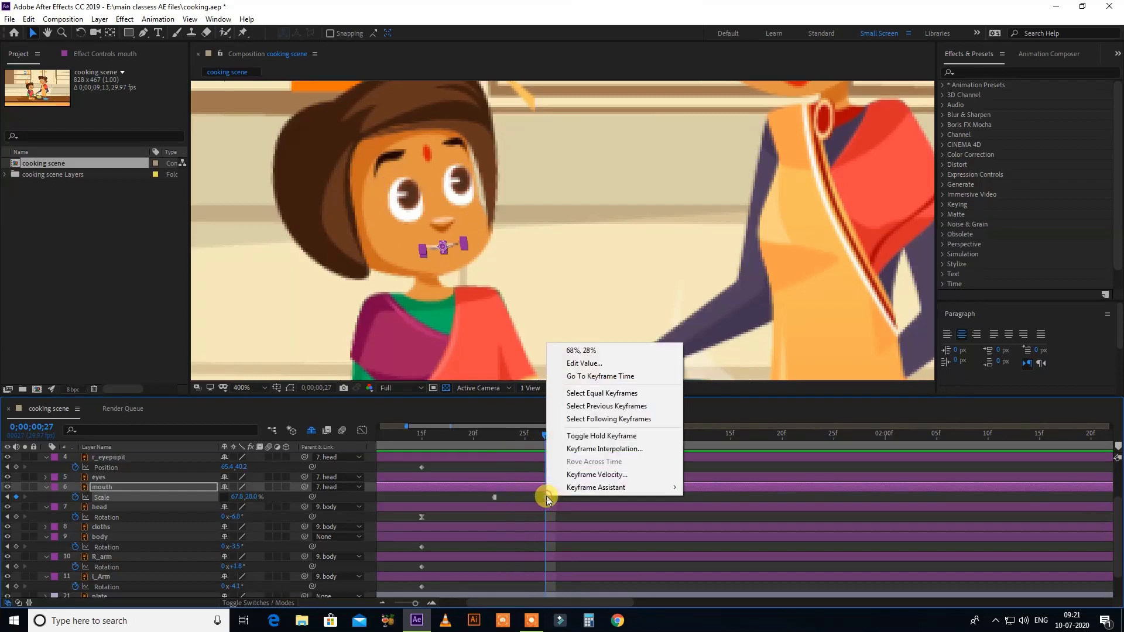
pyautogui.click(554, 432)
pyautogui.moveTo(525, 439); pyautogui.dragTo(610, 448)
pyautogui.moveTo(546, 497); pyautogui.dragTo(525, 497)
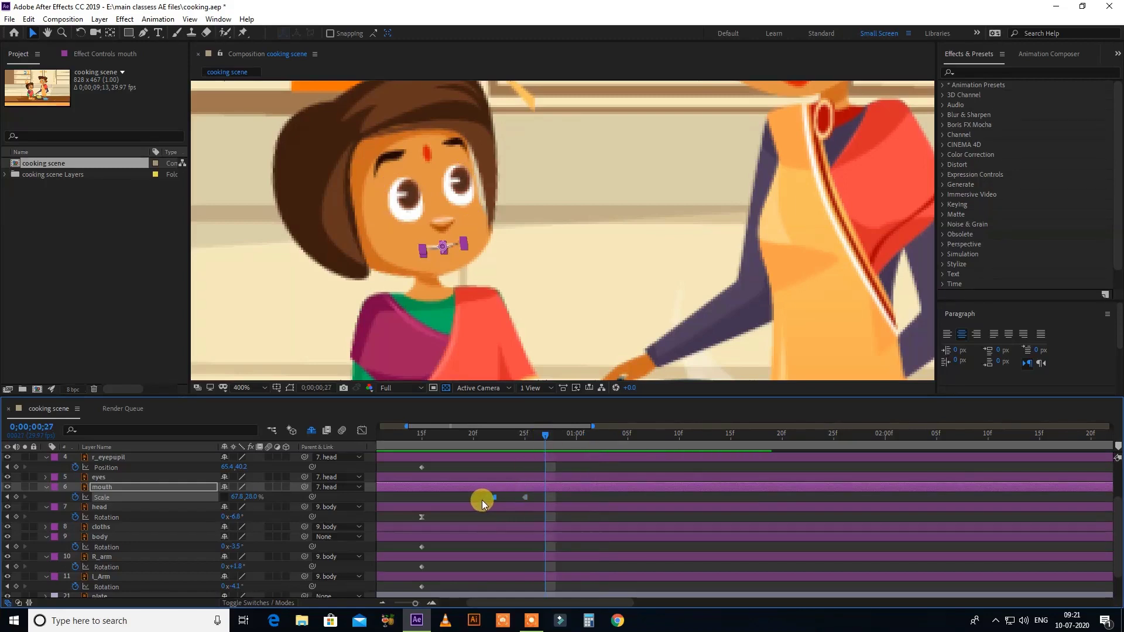
# - Repeat the open and closed mouth Scale keyframes every five frames up to 0;00;01;17 by copying and pasting, and save the project
pyautogui.hotkey('ctrl', 'v')
pyautogui.moveTo(567, 497); pyautogui.dragTo(467, 503)
pyautogui.hotkey('ctrl', 'c')
pyautogui.hotkey('ctrl', 'v')
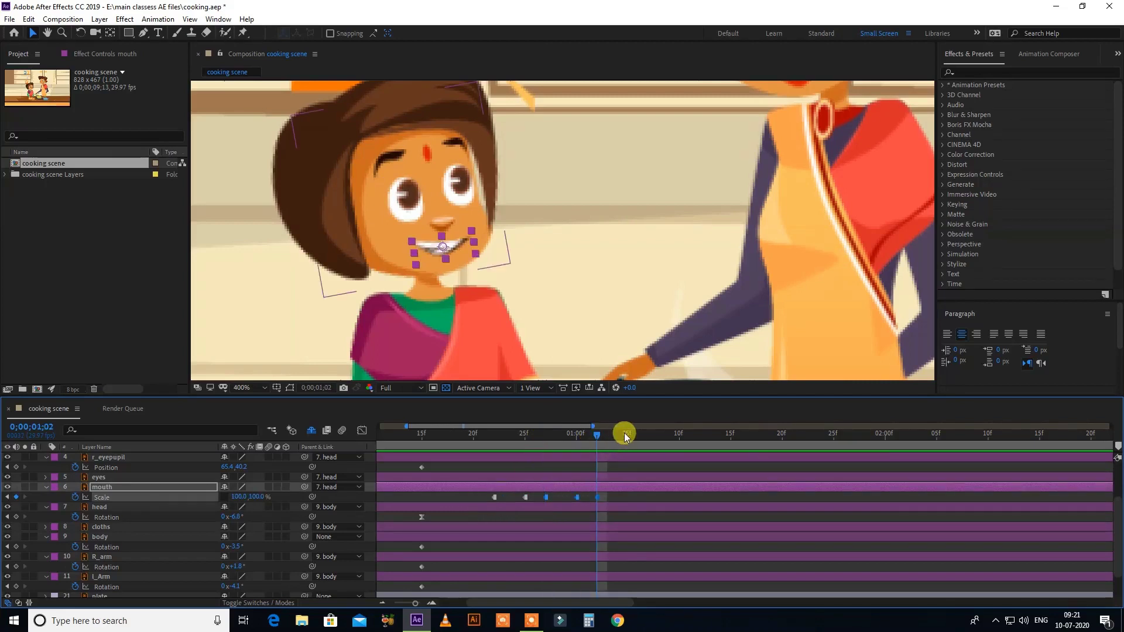
pyautogui.hotkey('ctrl', 'v')
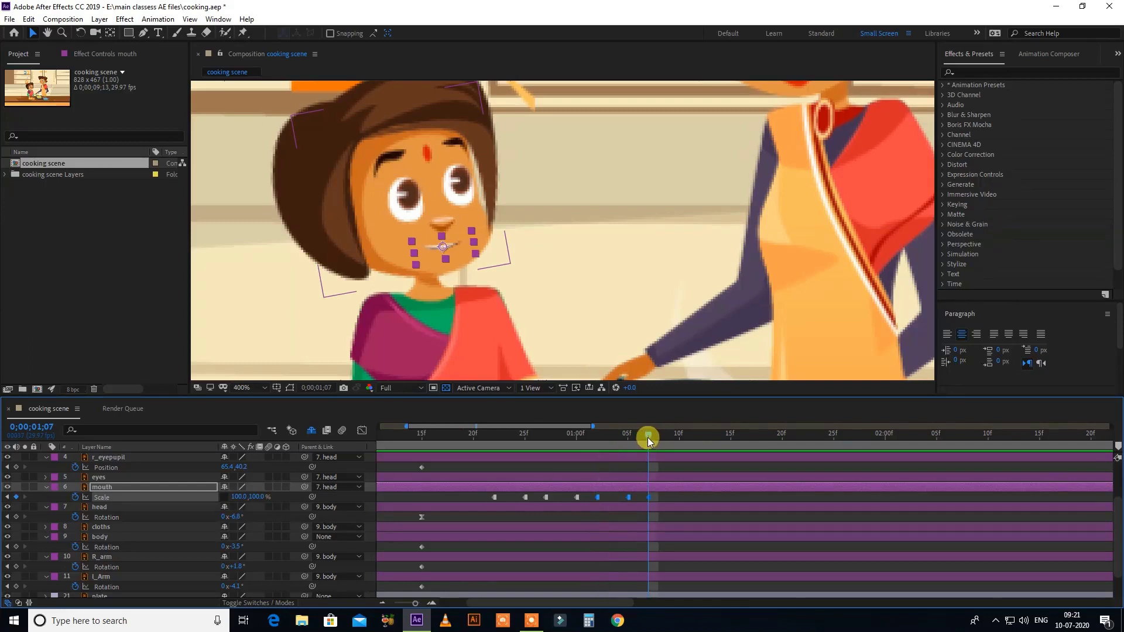
pyautogui.hotkey('ctrl', 'v')
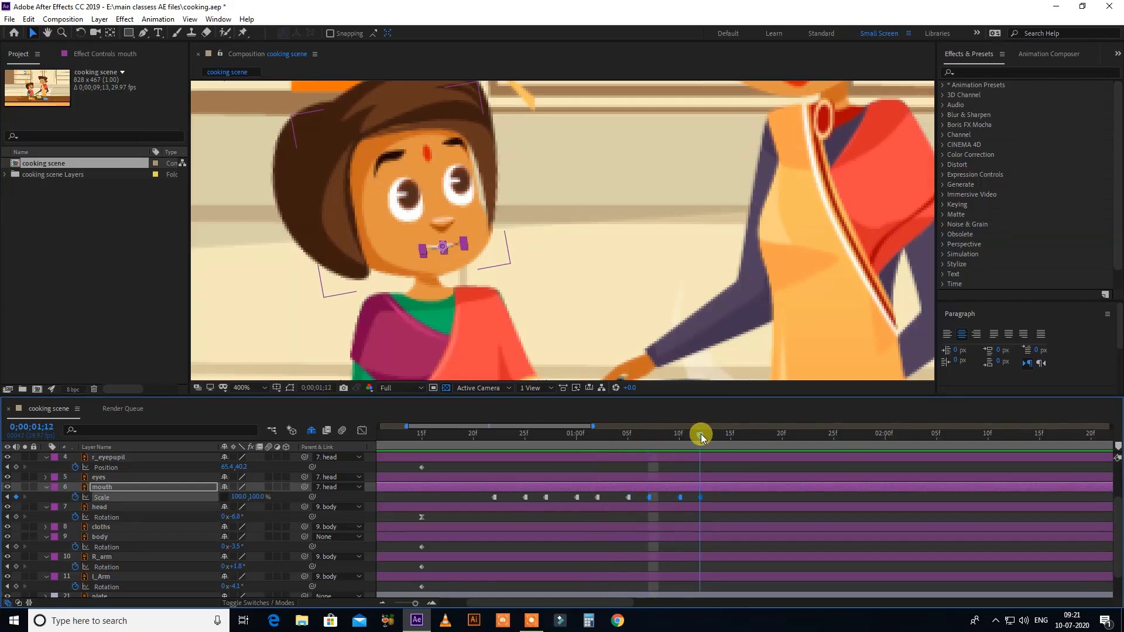
pyautogui.hotkey('ctrl', 'v')
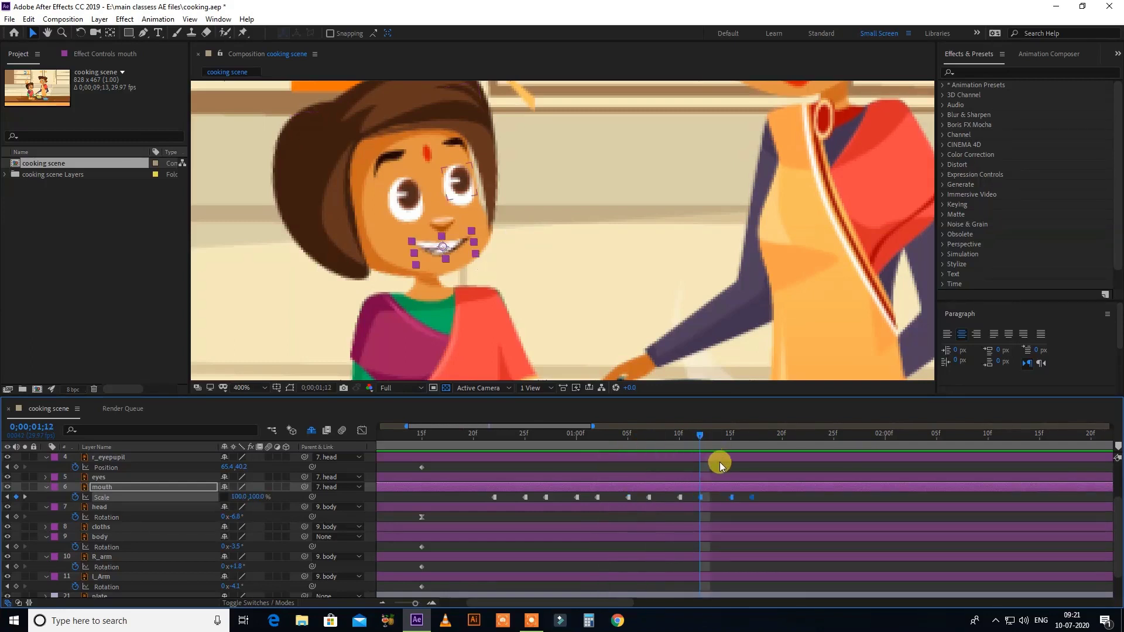
pyautogui.hotkey('ctrl', 's')
# - Preview the girl's mouth animation by scrubbing and playing back the composition
pyautogui.click(723, 463)
pyautogui.moveTo(684, 438); pyautogui.dragTo(665, 489)
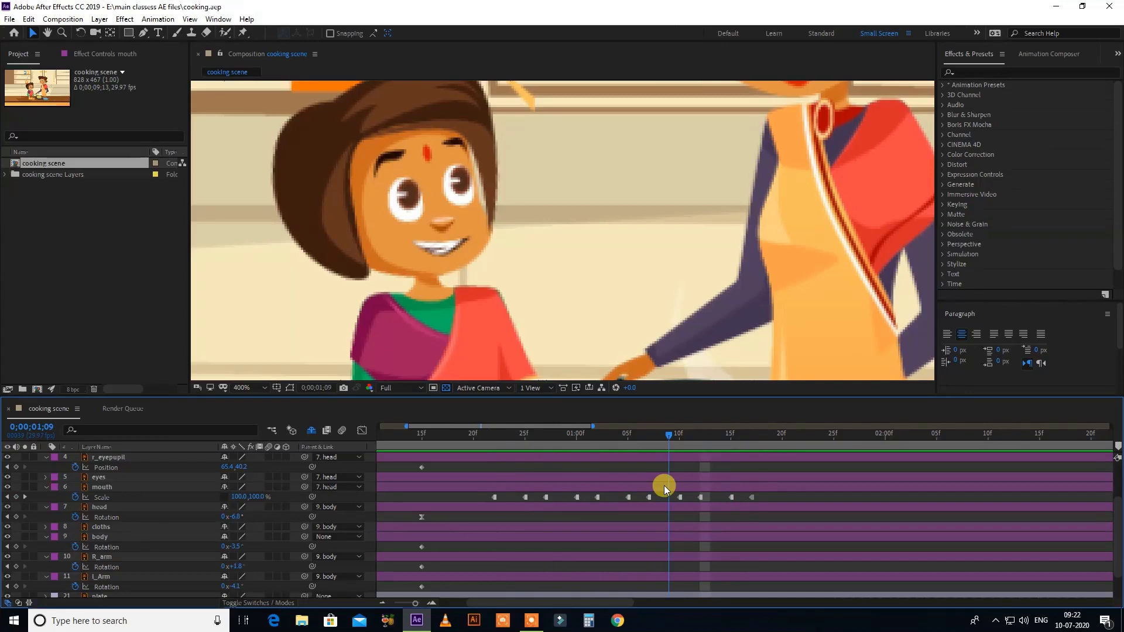
pyautogui.moveTo(658, 488); pyautogui.dragTo(645, 490)
pyautogui.press('-')
pyautogui.press('space')
pyautogui.moveTo(566, 324); pyautogui.dragTo(599, 353)
# - Add eyebrows Position keyframes: hold on frame 22, lower to 50.7, 29.1 at 0;00;01;03, and raise slightly at 0;00;01;16
pyautogui.moveTo(568, 437); pyautogui.dragTo(507, 466)
pyautogui.click(439, 283)
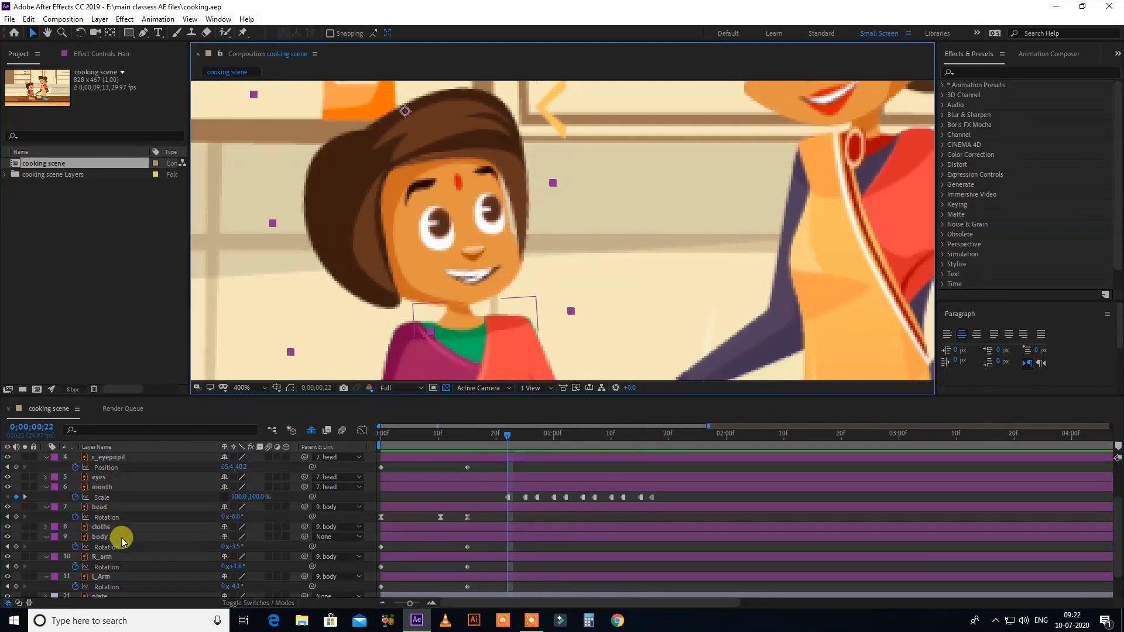
pyautogui.scroll(3, 120, 515)
pyautogui.click(125, 477)
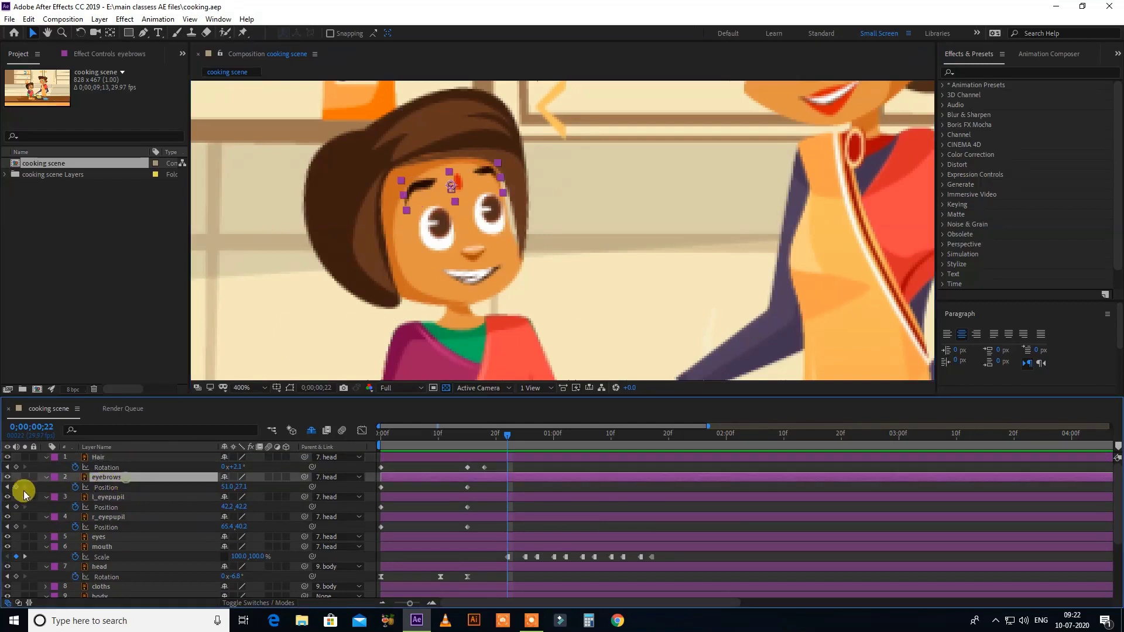
pyautogui.click(16, 487)
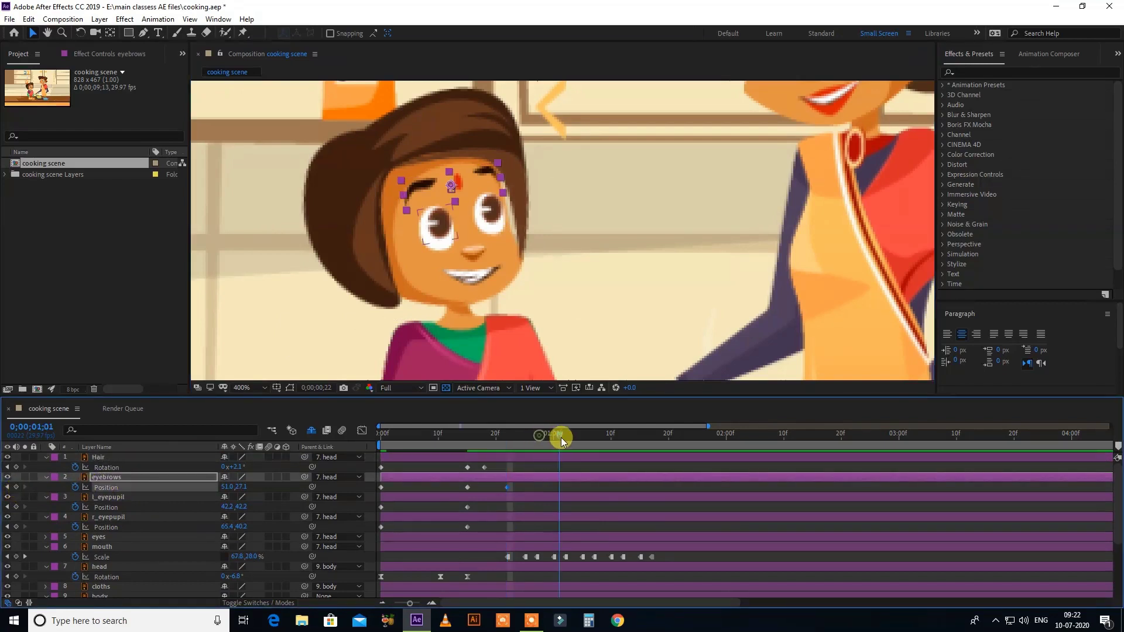
pyautogui.hotkey('shift', 'Down')
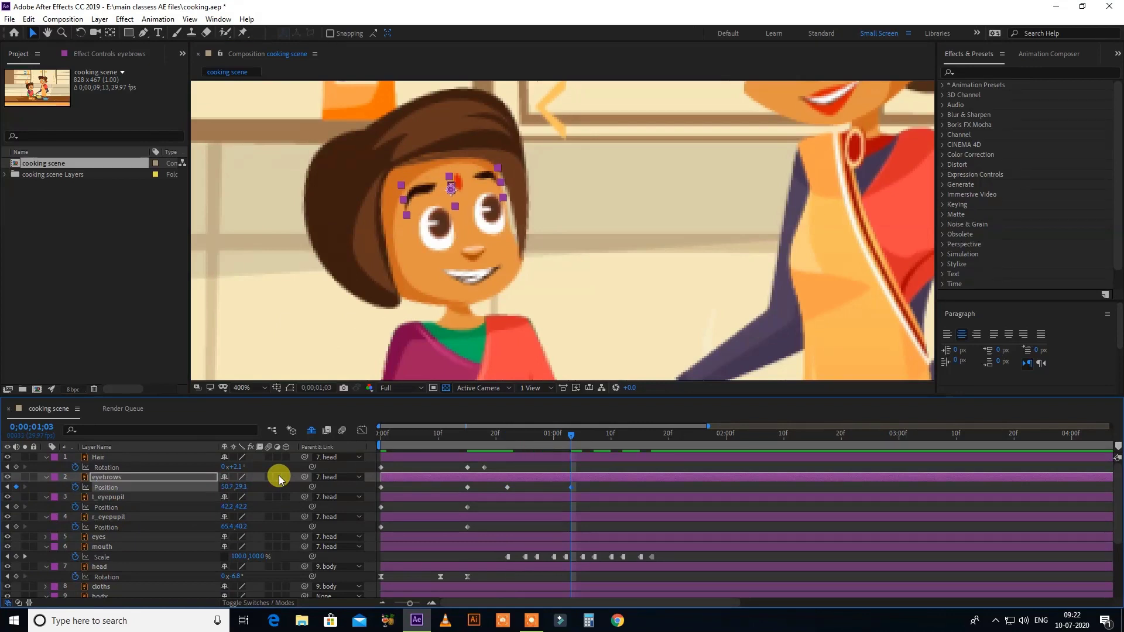
pyautogui.click(642, 435)
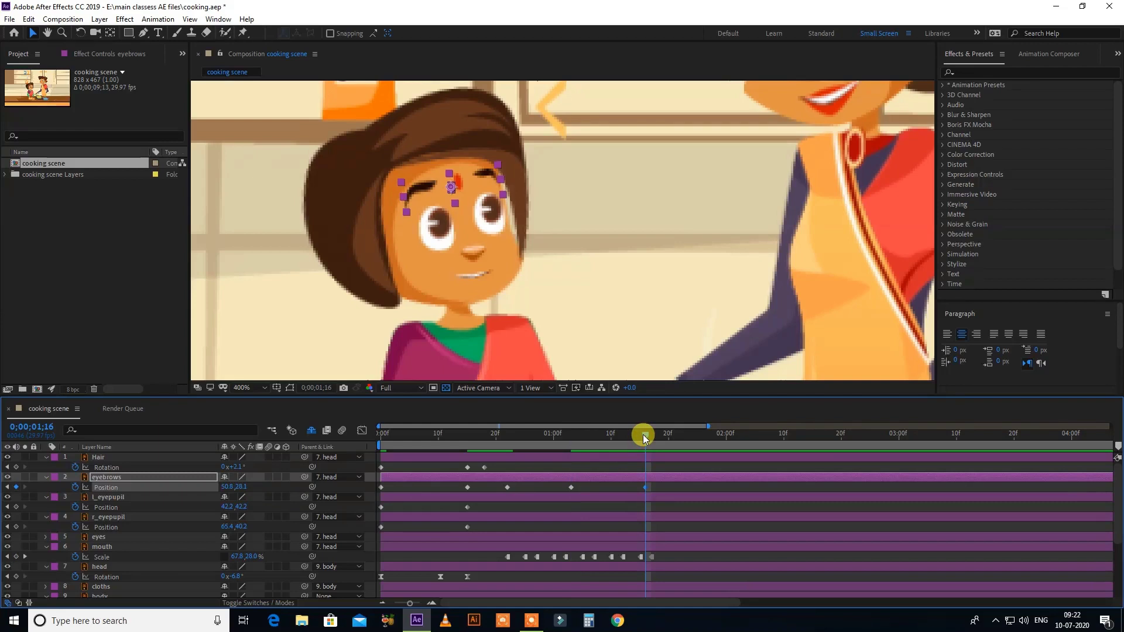
# - Add head Rotation keyframes: hold on frame 27, about -5.1° at 0;00;01;07 and -6.4° at 0;00;01;15
pyautogui.click(535, 434)
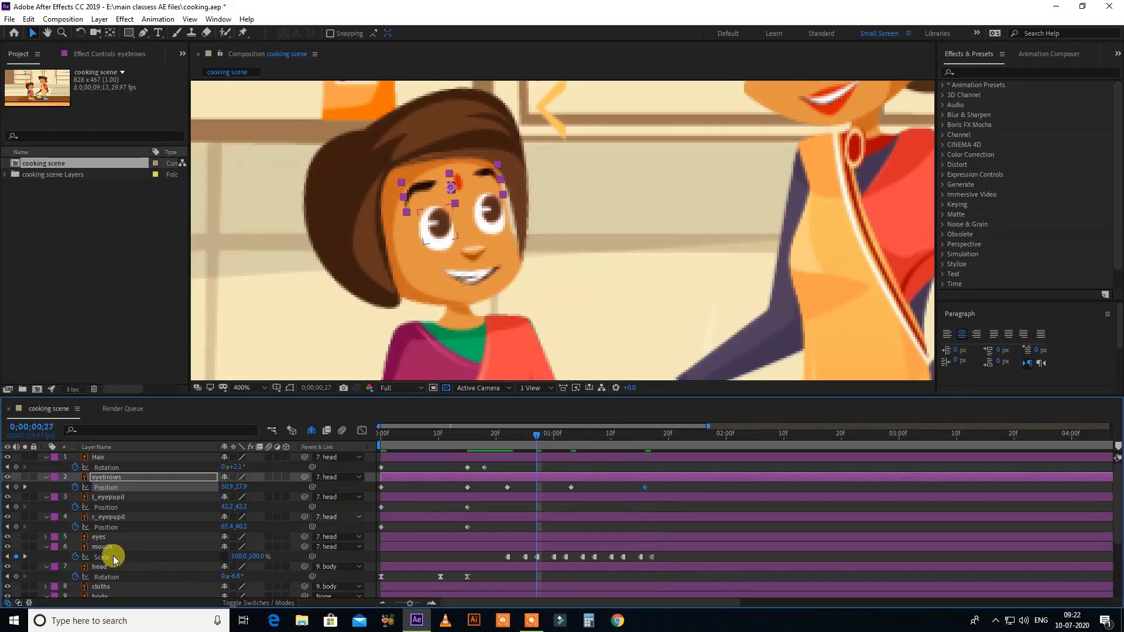
pyautogui.scroll(-1, 112, 550)
pyautogui.click(113, 537)
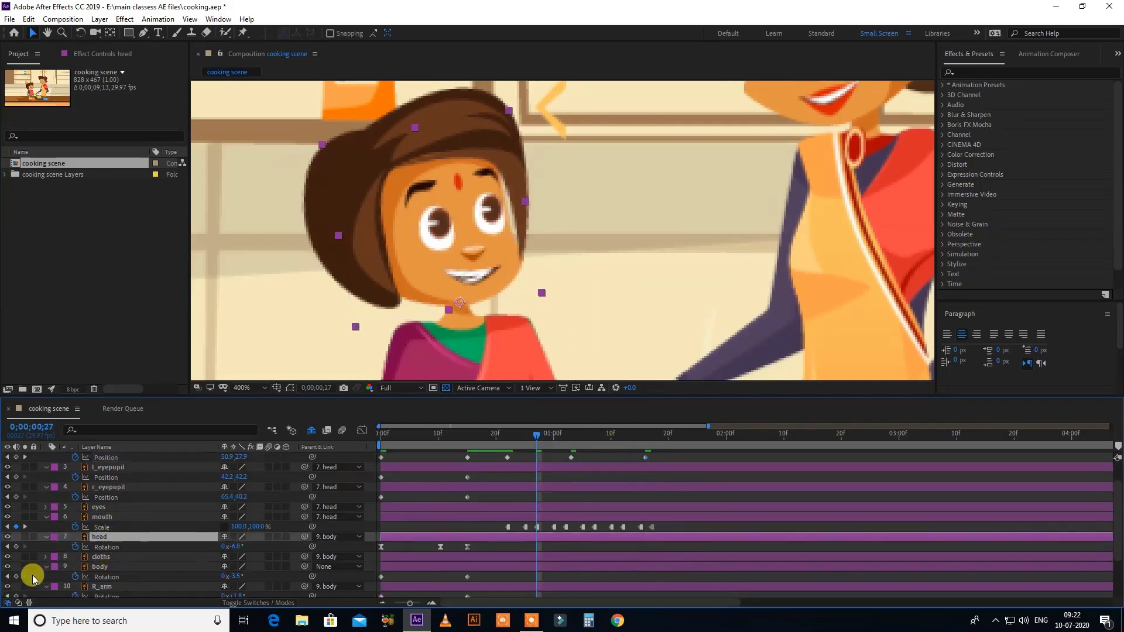
pyautogui.click(16, 547)
pyautogui.moveTo(573, 434); pyautogui.dragTo(594, 436)
pyautogui.moveTo(234, 547); pyautogui.dragTo(238, 543)
pyautogui.click(639, 435)
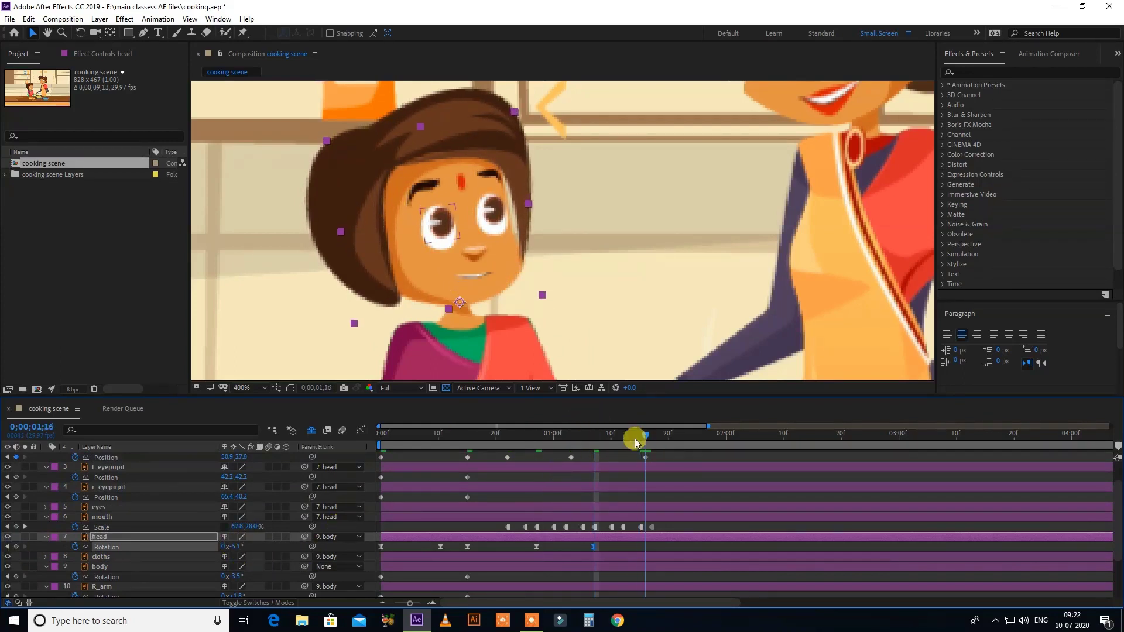
pyautogui.moveTo(234, 547); pyautogui.dragTo(220, 545)
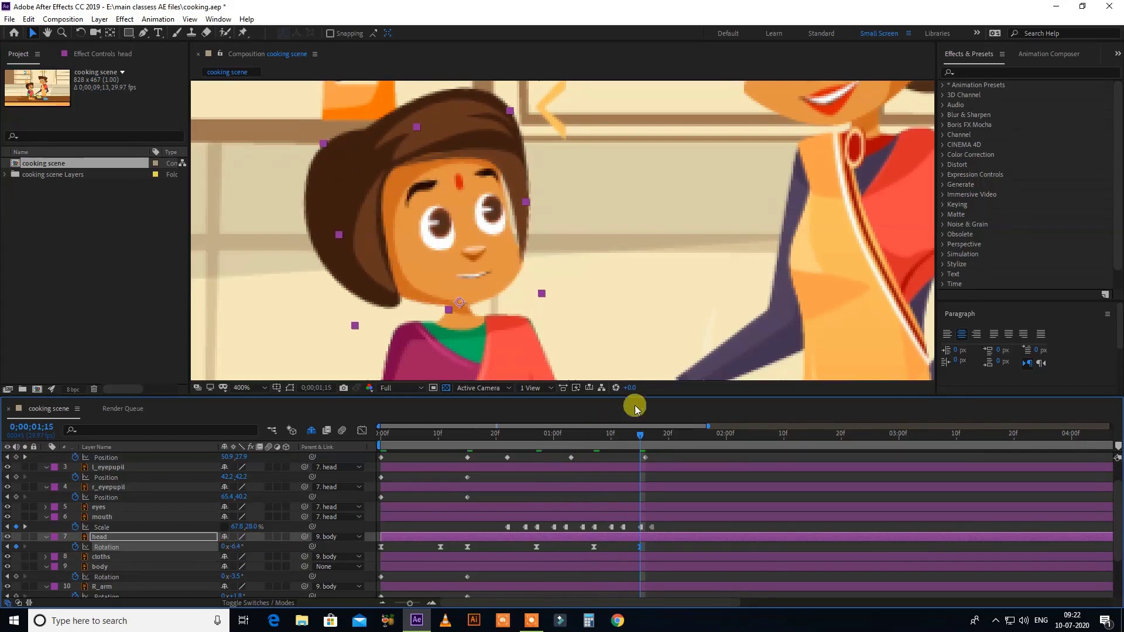
# - Preview the girl's animation from the start and check the combined head, eyebrow and mouth motion
pyautogui.moveTo(638, 434); pyautogui.dragTo(600, 435)
pyautogui.press('space')
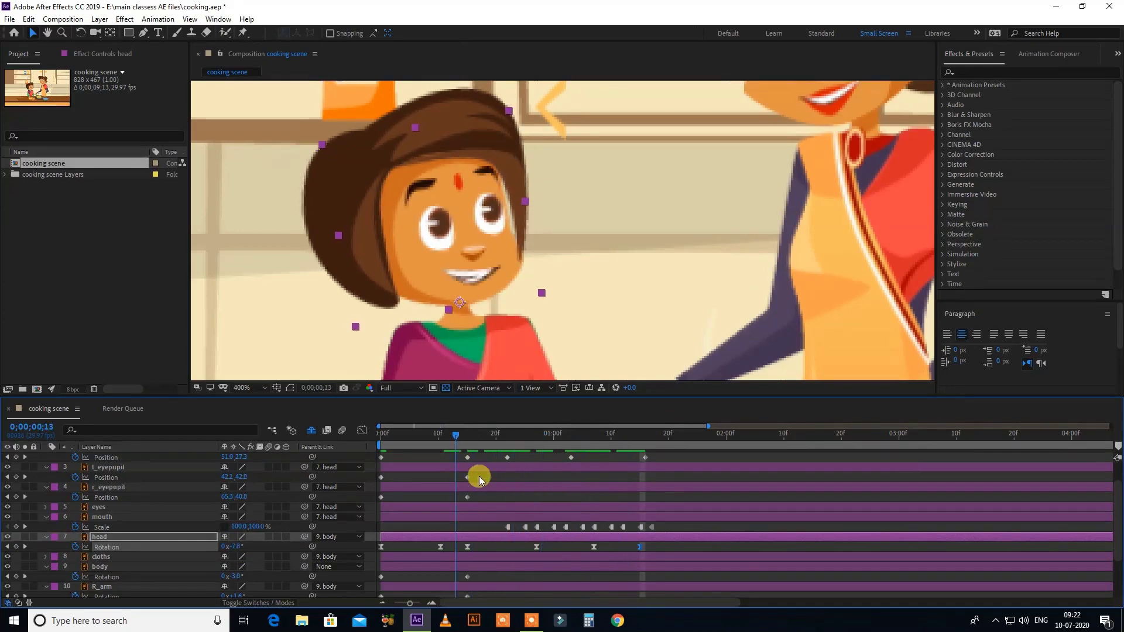
pyautogui.moveTo(414, 486); pyautogui.dragTo(393, 486)
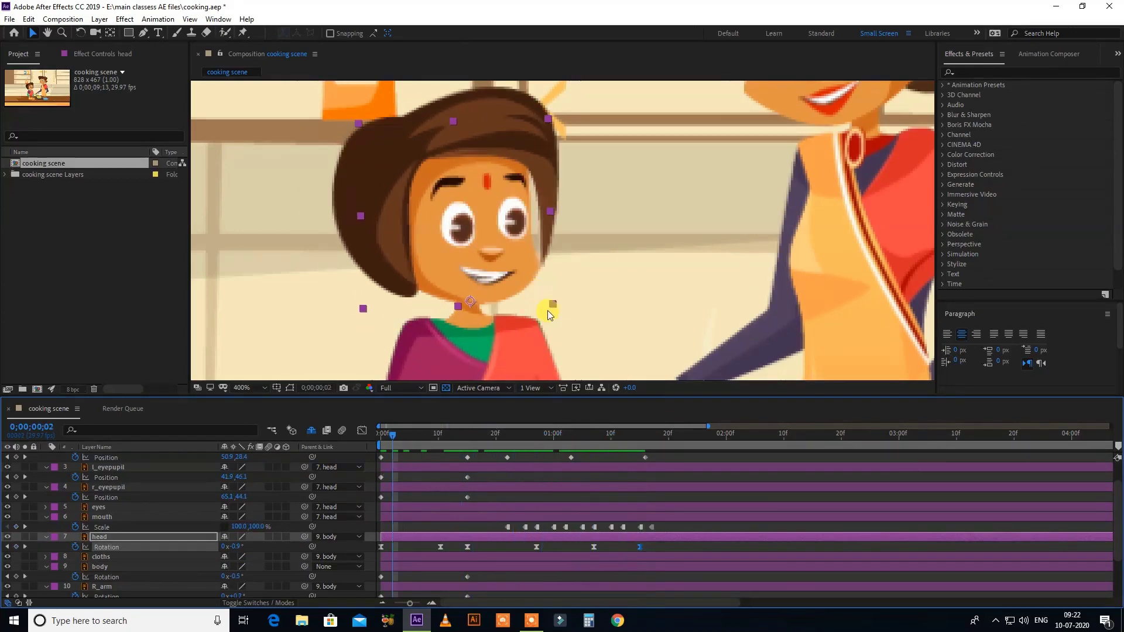
pyautogui.scroll(-1, 548, 309)
pyautogui.press('space')
pyautogui.moveTo(547, 308); pyautogui.dragTo(535, 278)
# - Enable Scale keyframing on the girl's body layer and place its first 100% keyframe at 0;00;01;06
pyautogui.moveTo(613, 447); pyautogui.dragTo(502, 440)
pyautogui.click(110, 568)
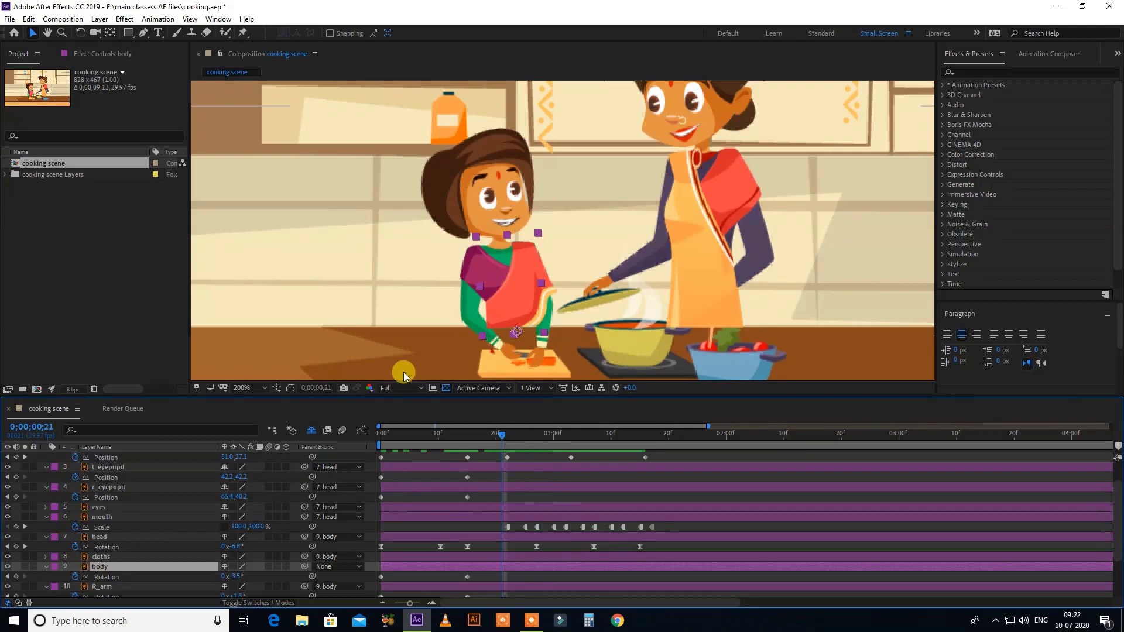
pyautogui.press('s')
pyautogui.moveTo(262, 579); pyautogui.dragTo(120, 577)
pyautogui.moveTo(517, 436); pyautogui.dragTo(537, 434)
pyautogui.click(75, 577)
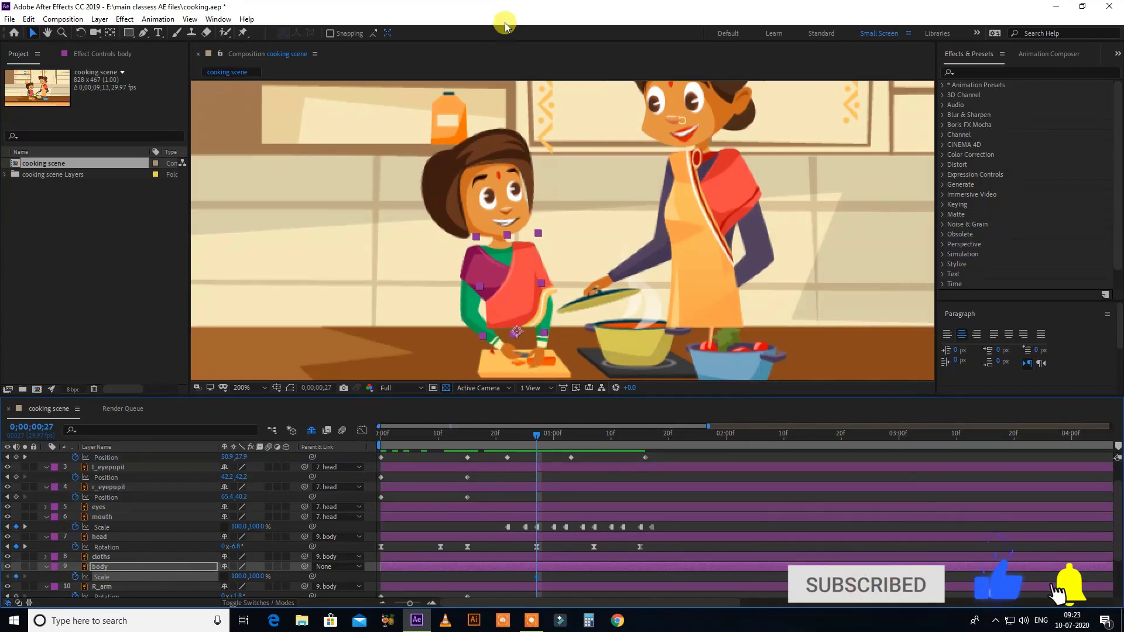
pyautogui.moveTo(546, 437); pyautogui.dragTo(587, 455)
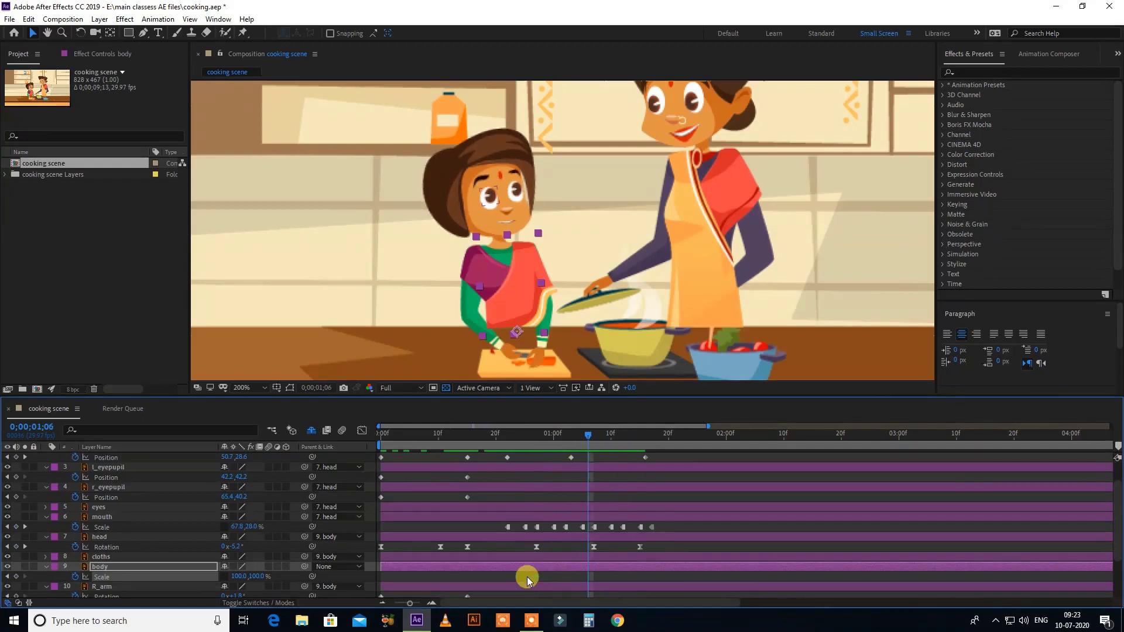
pyautogui.moveTo(583, 583); pyautogui.dragTo(585, 583)
# - Add body Scale keyframes with vertical values of 104.9% at 0;00;01;09, 98.3% at 0;00;01;12 and 100% at 0;00;01;15
pyautogui.moveTo(591, 437); pyautogui.dragTo(607, 440)
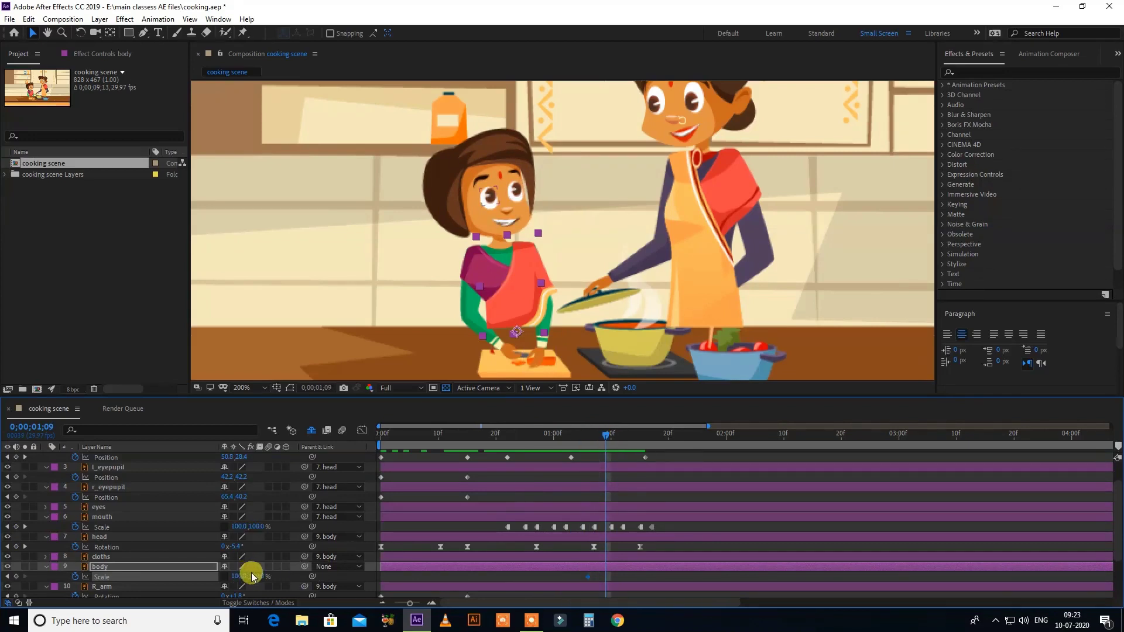
pyautogui.moveTo(257, 577); pyautogui.dragTo(279, 572)
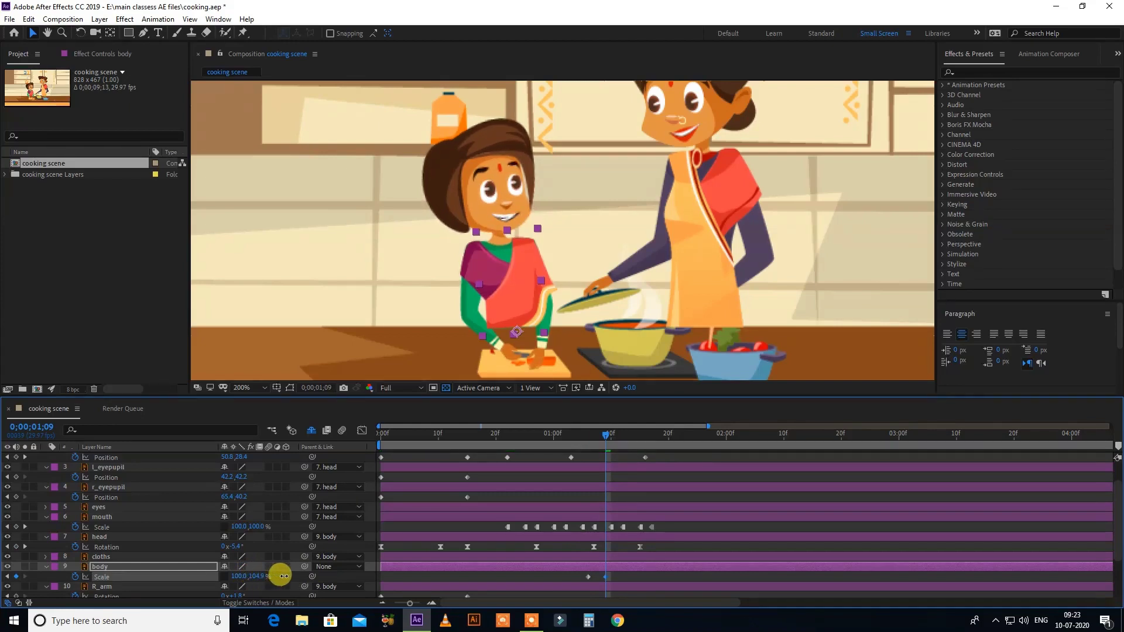
pyautogui.moveTo(606, 436); pyautogui.dragTo(624, 437)
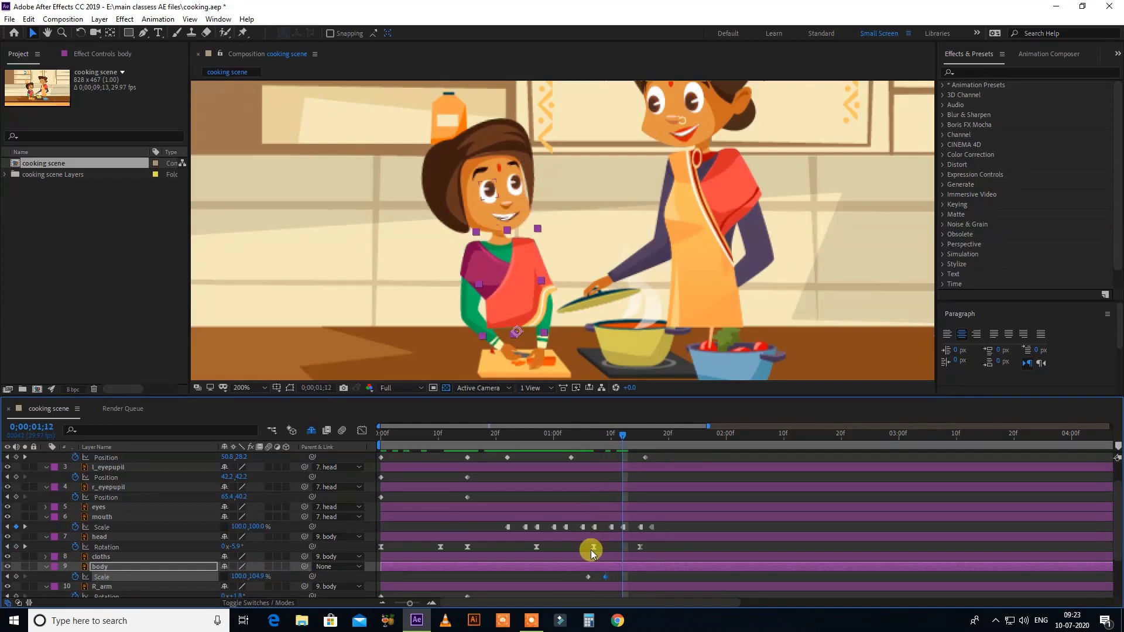
pyautogui.click(583, 579)
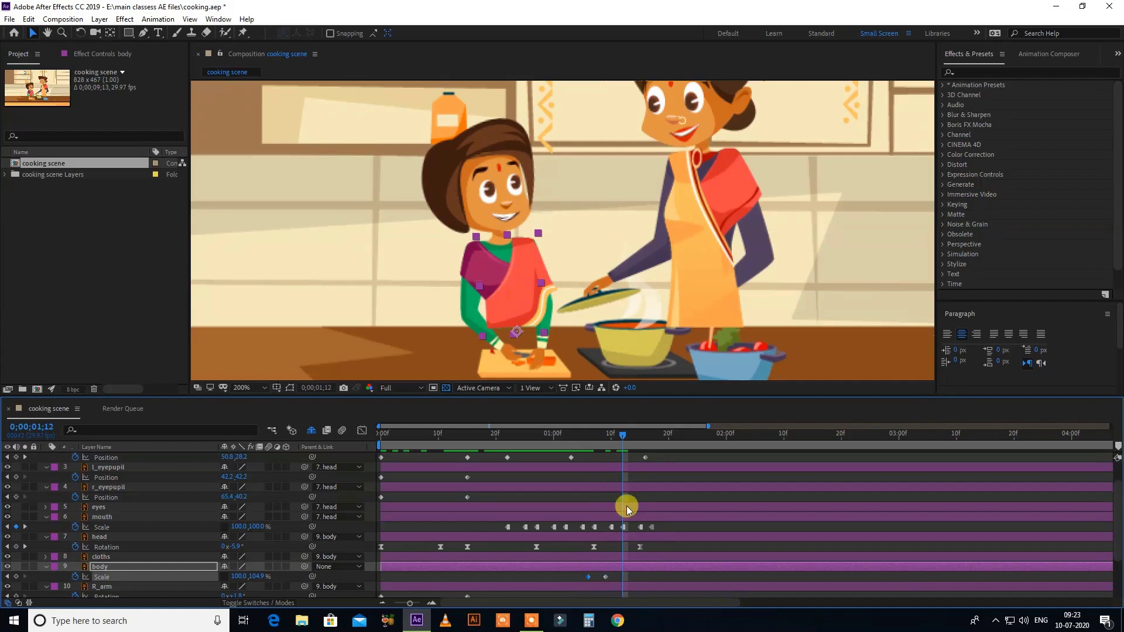
pyautogui.hotkey('ctrl', 'v')
pyautogui.moveTo(256, 576); pyautogui.dragTo(252, 578)
pyautogui.moveTo(637, 438); pyautogui.dragTo(640, 436)
pyautogui.click(583, 577)
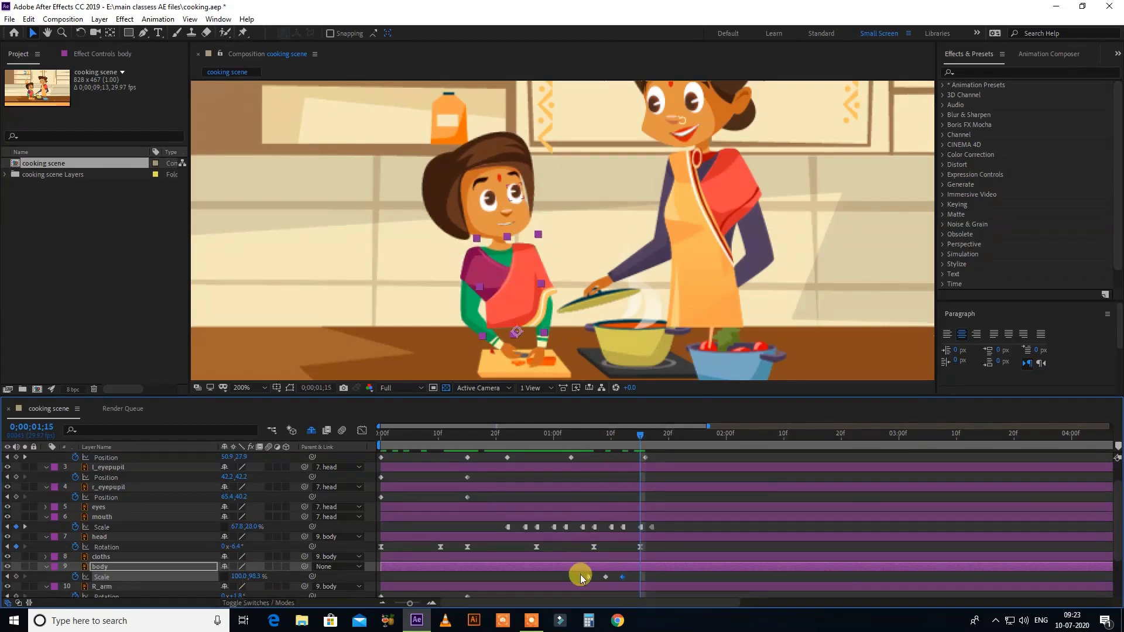
pyautogui.hotkey('ctrl', 'v')
# - Apply Easy Ease to all four body Scale keyframes
pyautogui.click(649, 573)
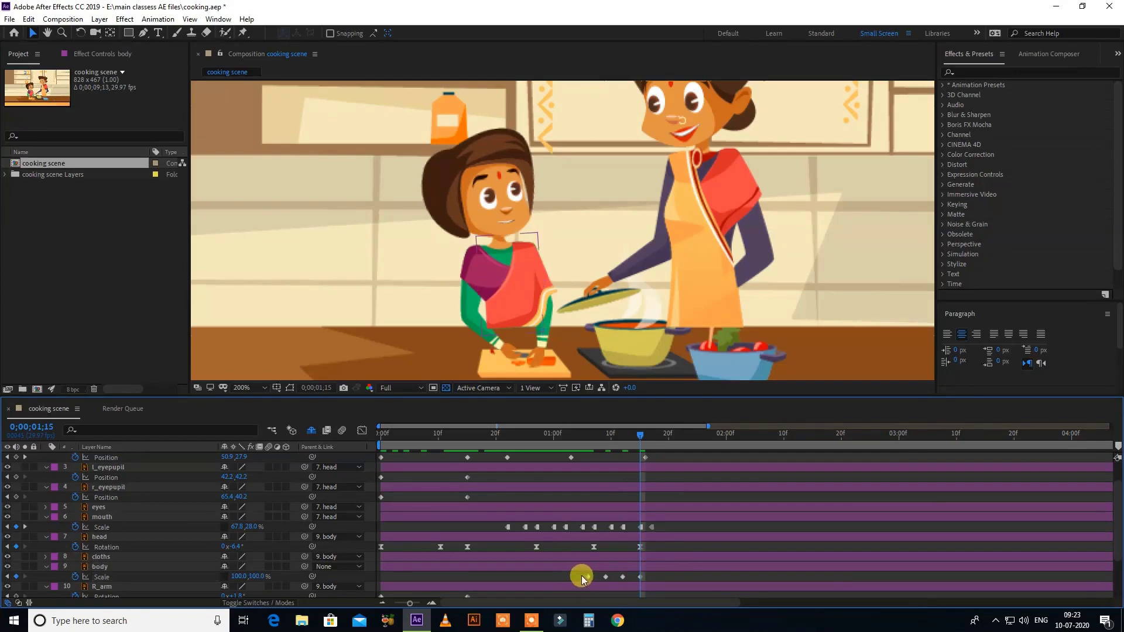
pyautogui.moveTo(583, 579); pyautogui.dragTo(640, 580)
pyautogui.rightClick(641, 577)
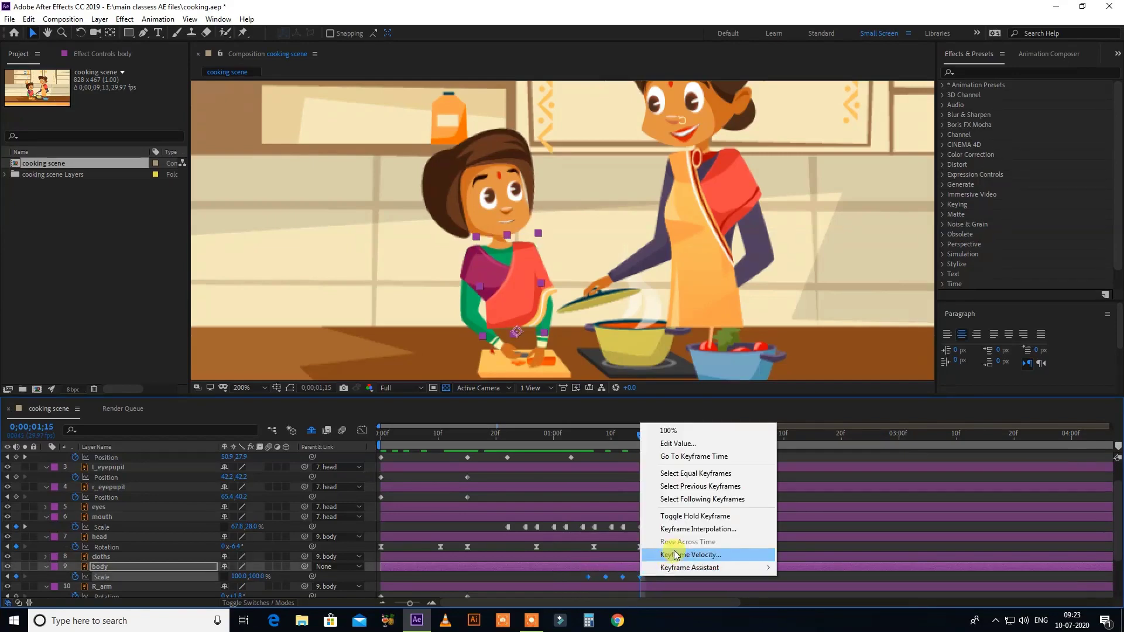
pyautogui.moveTo(690, 568)
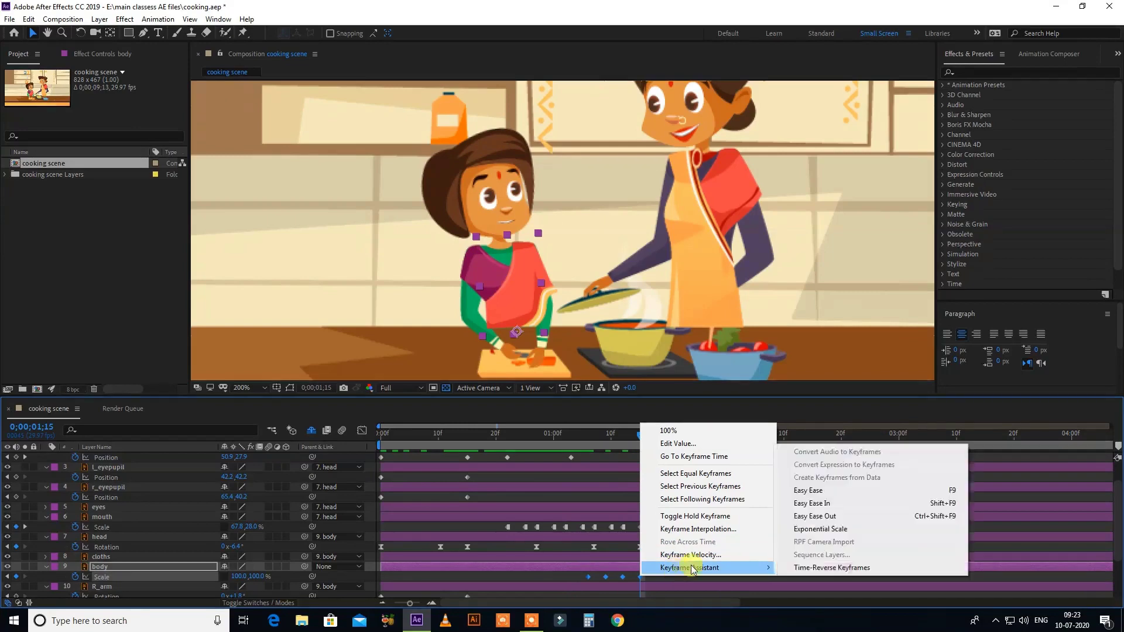
pyautogui.click(827, 503)
# - Limit the work area to 0;00;01;02 through 0;00;01;18 and preview the girl's body stretch
pyautogui.moveTo(628, 440); pyautogui.dragTo(563, 443)
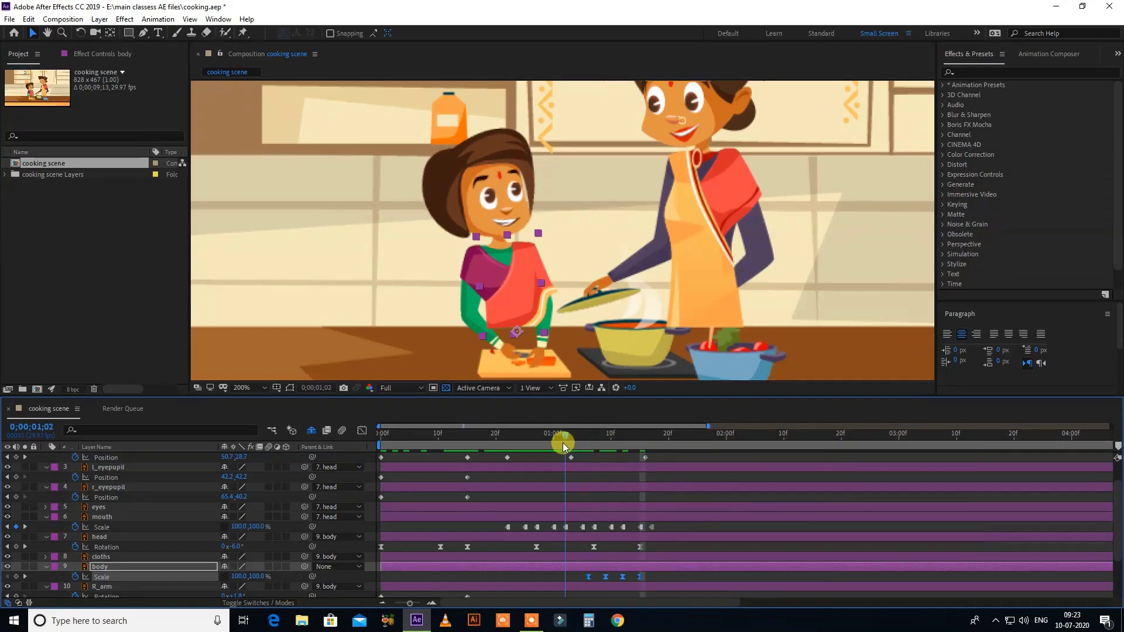
pyautogui.press('b')
pyautogui.moveTo(652, 438); pyautogui.dragTo(657, 437)
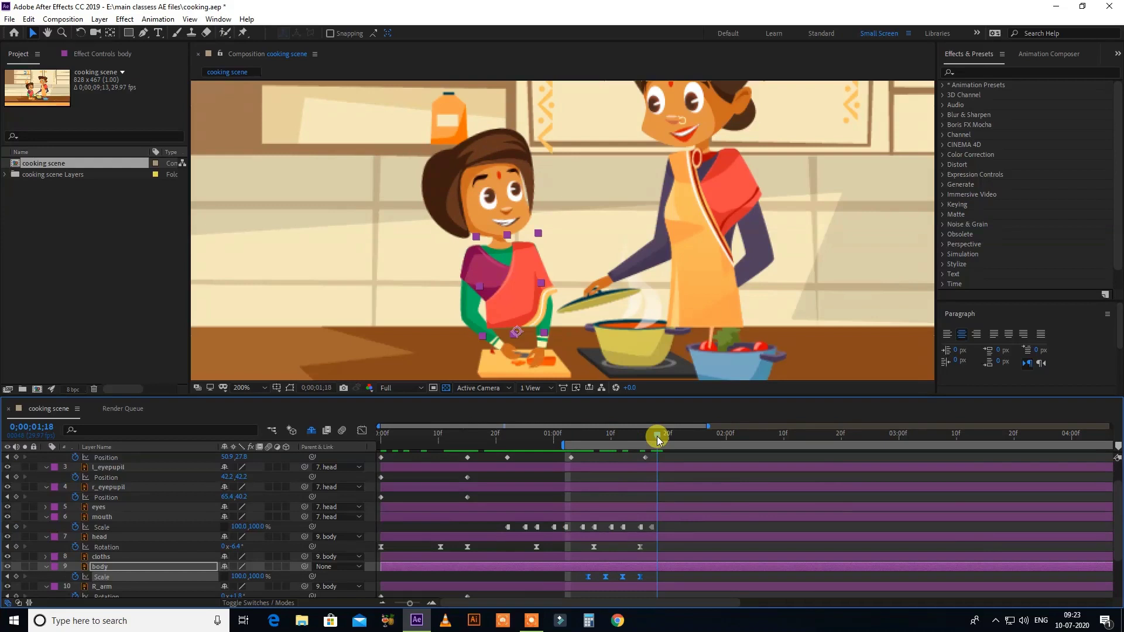
pyautogui.press('space')
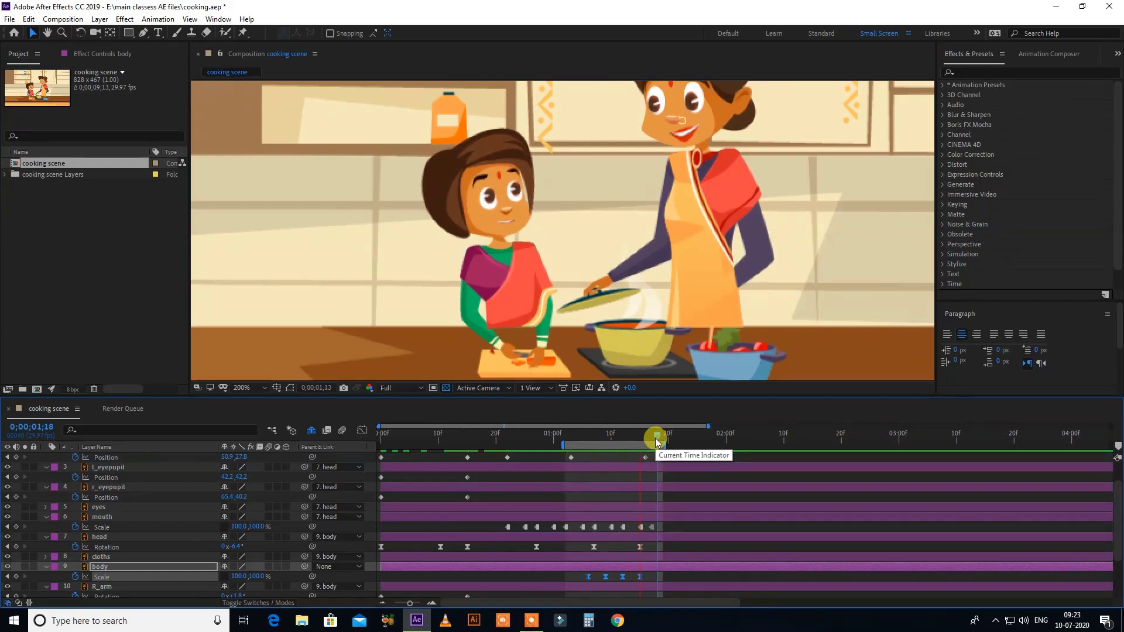
pyautogui.press('space')
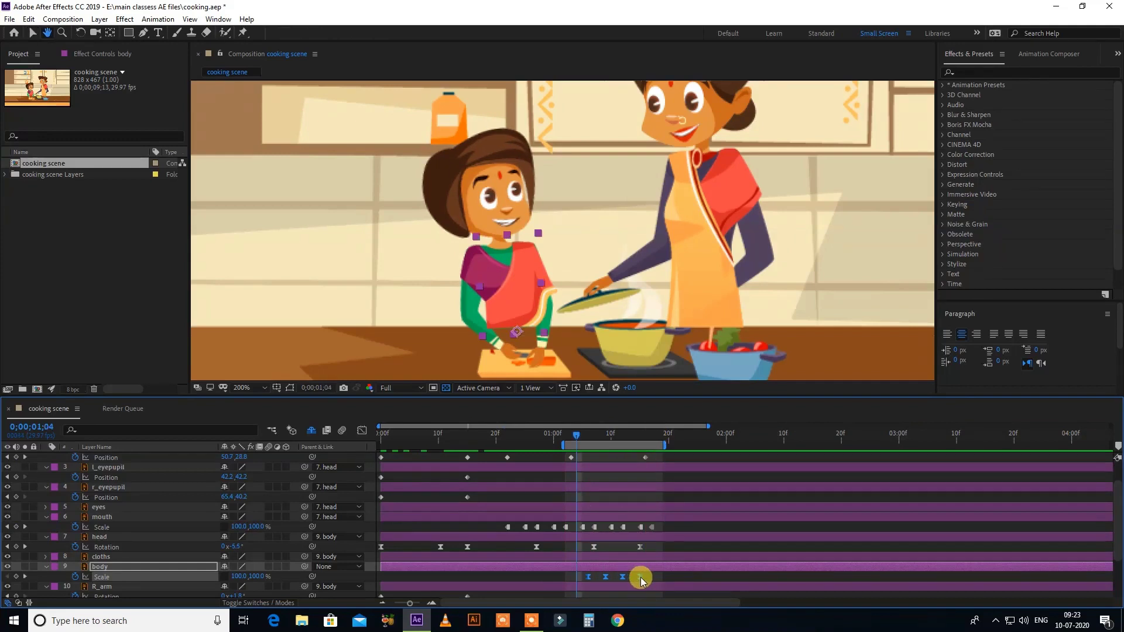
# - Stretch the body Scale keyframes proportionally to finish at 0;00;01;21, and preview them with the work area ending at 0;00;01;23
pyautogui.moveTo(672, 574); pyautogui.dragTo(676, 586)
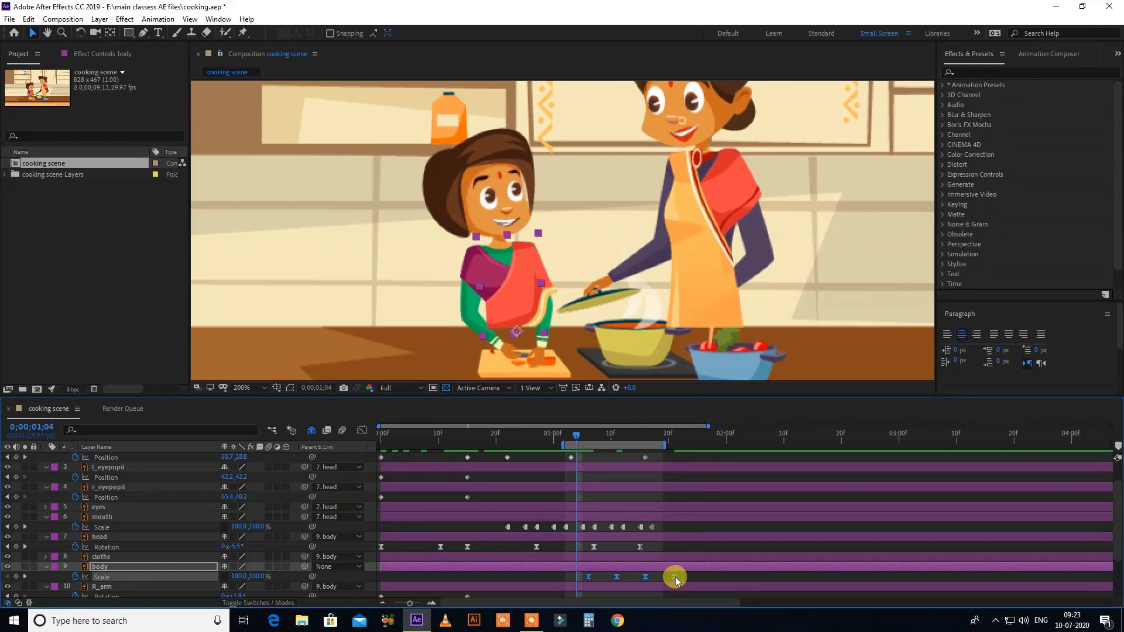
pyautogui.click(686, 440)
pyautogui.press('n')
pyautogui.press('space')
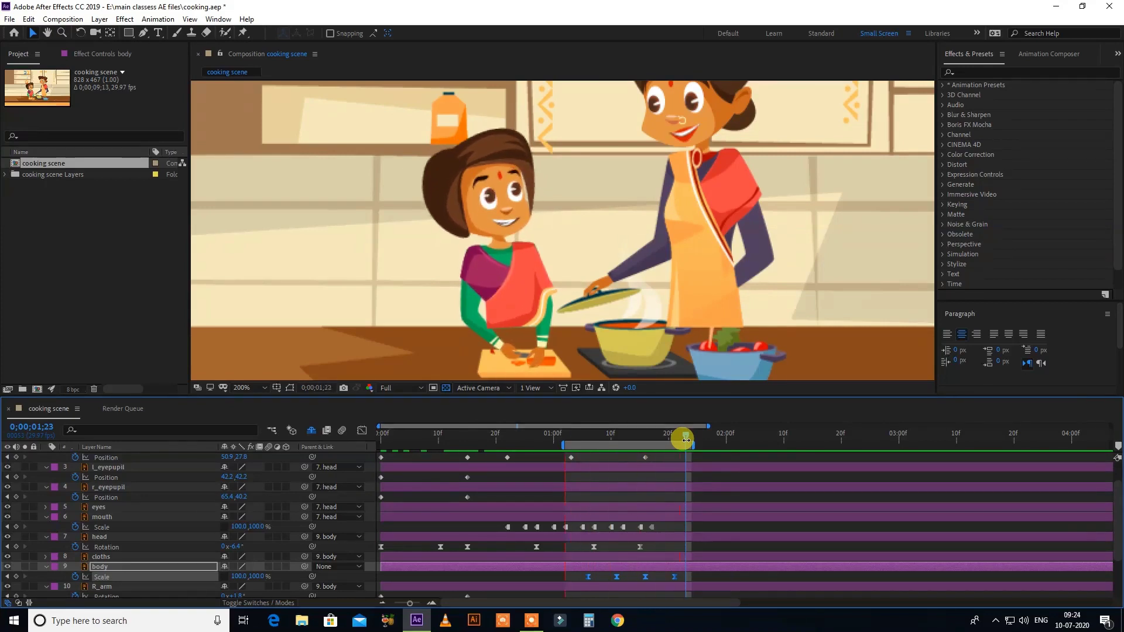
# - Scrub and replay the work area to examine how the girl's body stretch fits her talking motion
pyautogui.moveTo(550, 435); pyautogui.dragTo(580, 476)
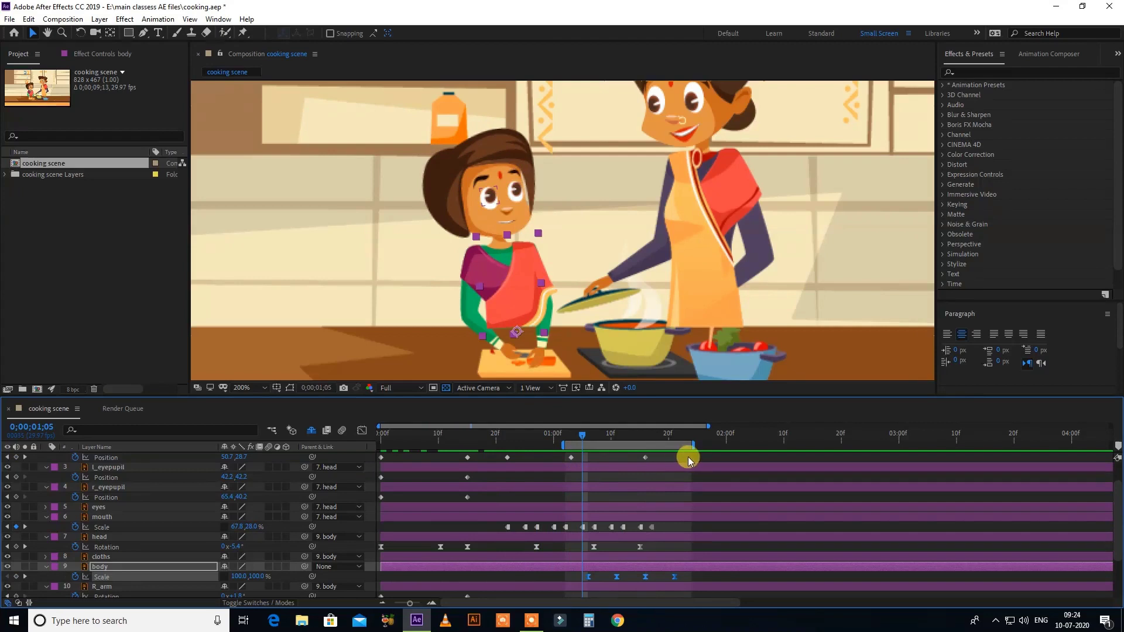
pyautogui.moveTo(589, 434); pyautogui.dragTo(658, 452)
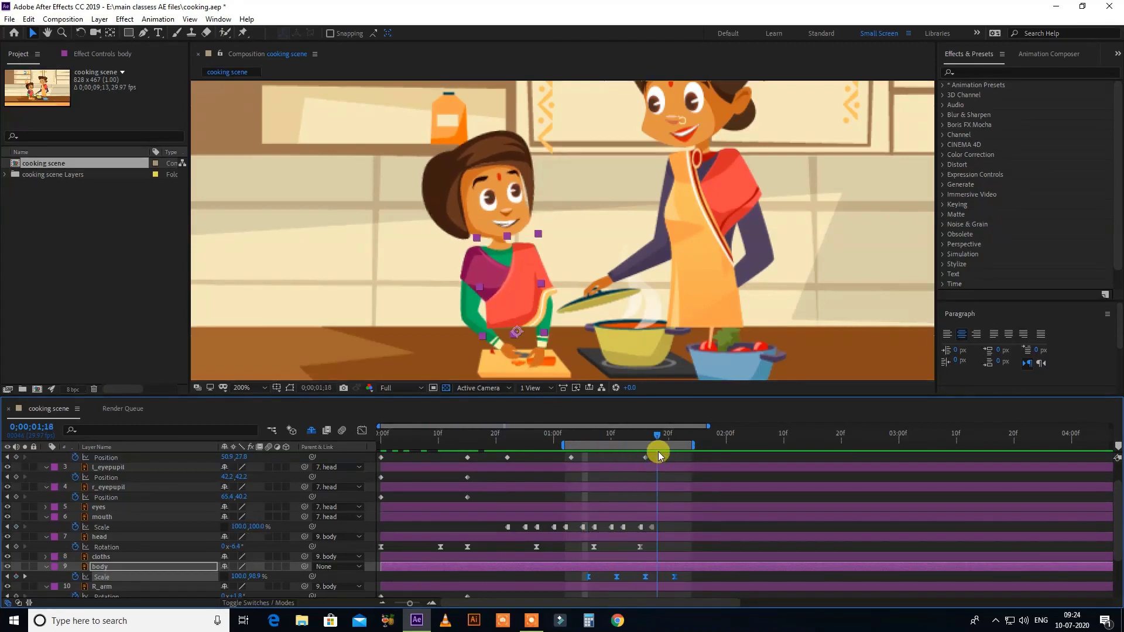
pyautogui.moveTo(655, 438); pyautogui.dragTo(578, 449)
pyautogui.moveTo(657, 454)
pyautogui.mouseDown()
pyautogui.moveTo(585, 462)
pyautogui.moveTo(665, 462)
pyautogui.mouseUp()
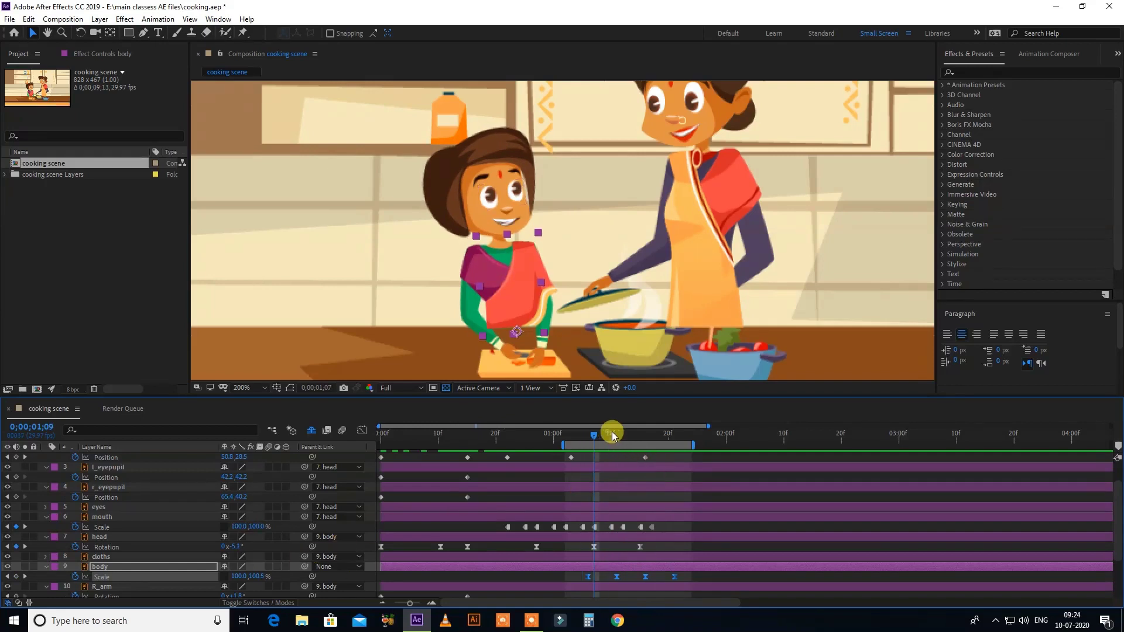
pyautogui.moveTo(609, 436); pyautogui.dragTo(615, 437)
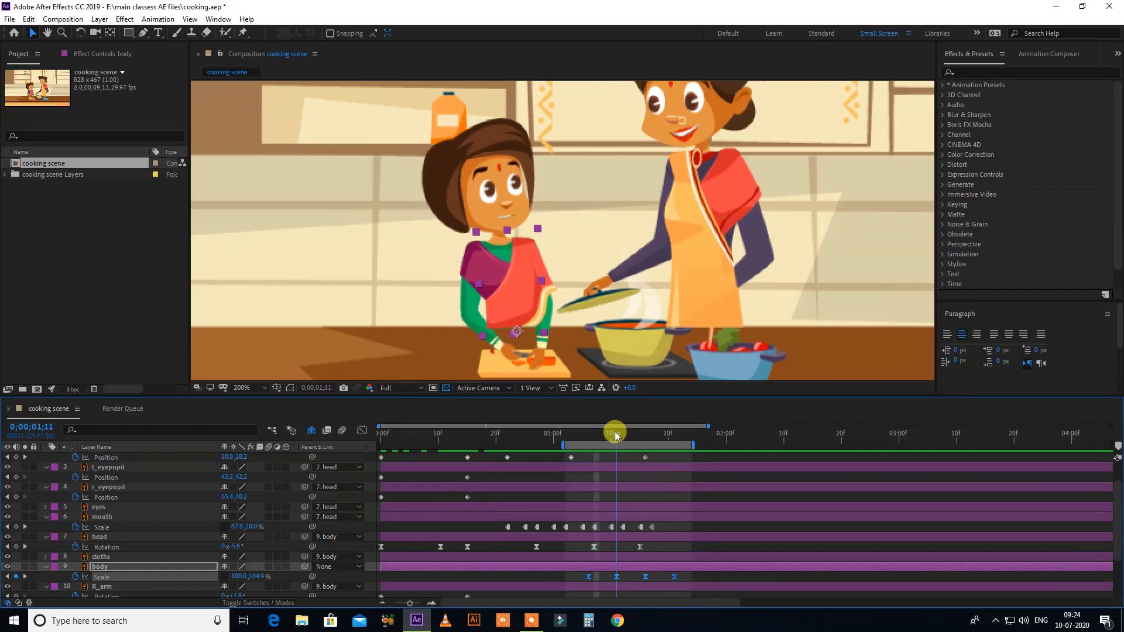
pyautogui.moveTo(614, 433)
pyautogui.mouseDown()
pyautogui.moveTo(670, 431)
pyautogui.moveTo(585, 444)
pyautogui.moveTo(651, 440)
pyautogui.moveTo(605, 449)
pyautogui.mouseUp()
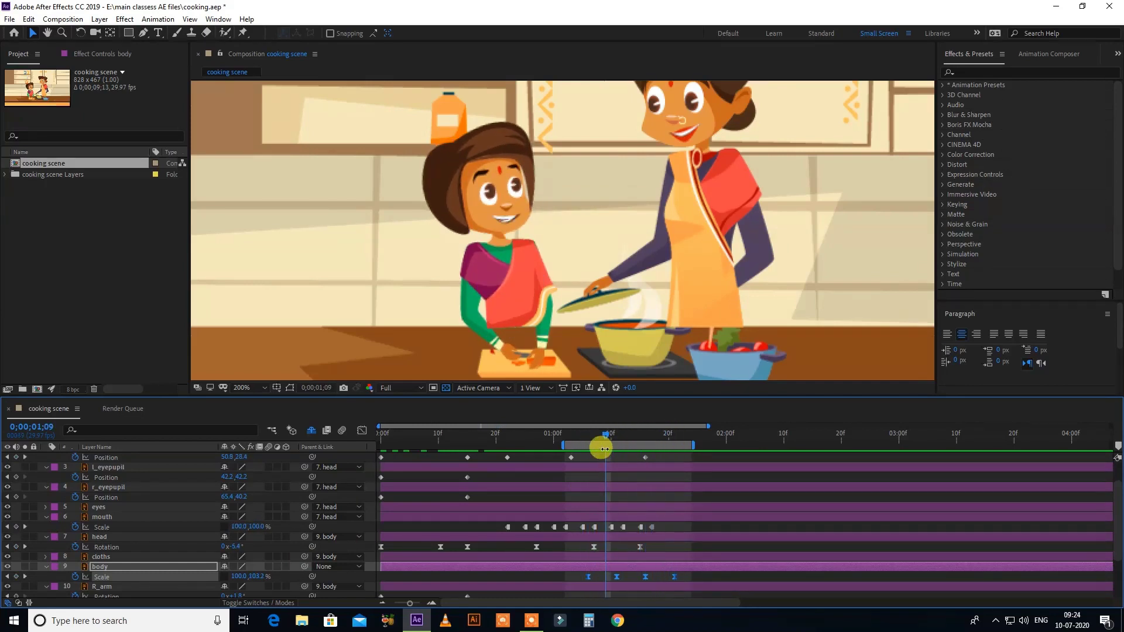
pyautogui.press('space')
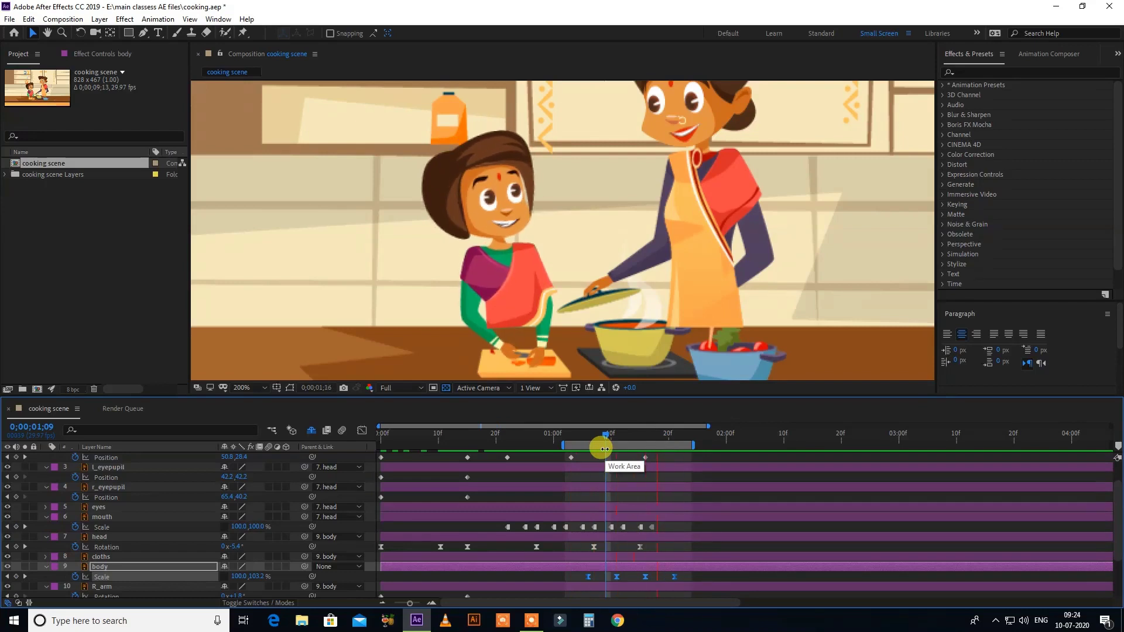
pyautogui.press('space')
# - Delete all four Scale keyframes from the body layer
pyautogui.click(579, 578)
pyautogui.moveTo(708, 585); pyautogui.dragTo(707, 571)
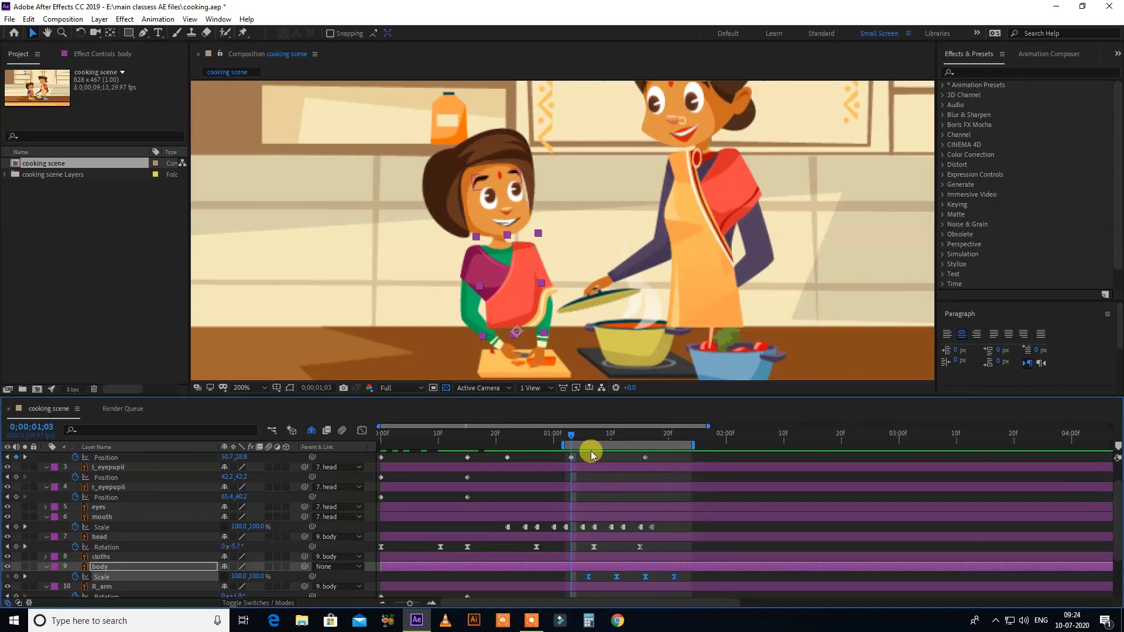
# - Start the work area at 0;00;00;00 and preview the girl's animation
pyautogui.moveTo(570, 435); pyautogui.dragTo(349, 451)
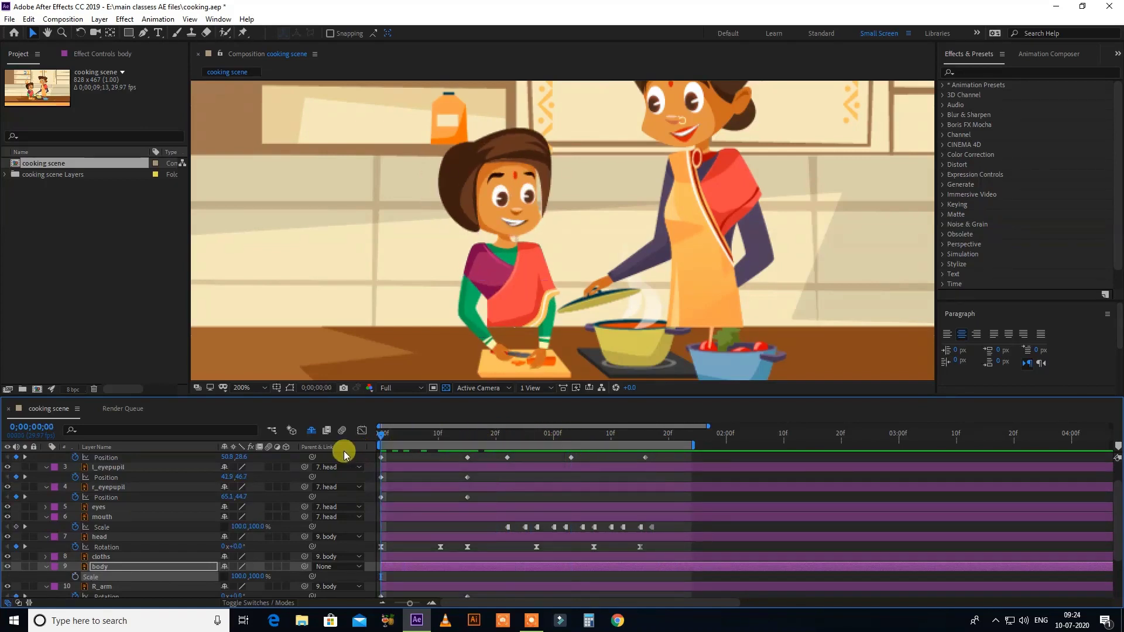
pyautogui.press('space')
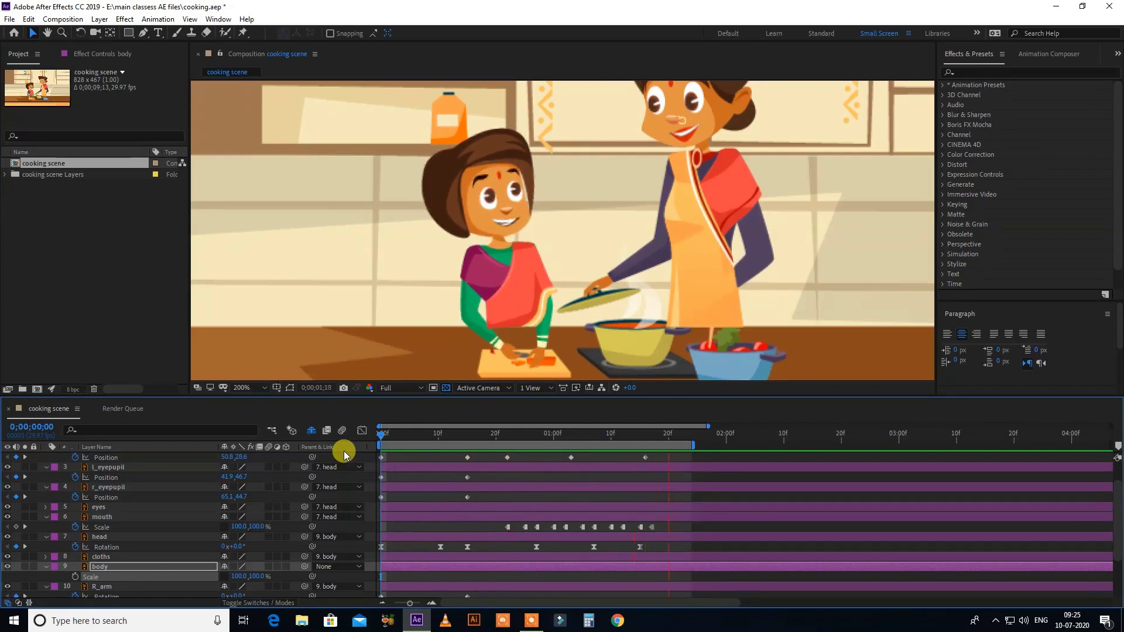
pyautogui.press('space')
# - At frame 0, draw a closed yellow Pen tool shape covering the girl's eye farther from the mother, and refine its curves to the eye outline
pyautogui.moveTo(491, 435); pyautogui.dragTo(365, 458)
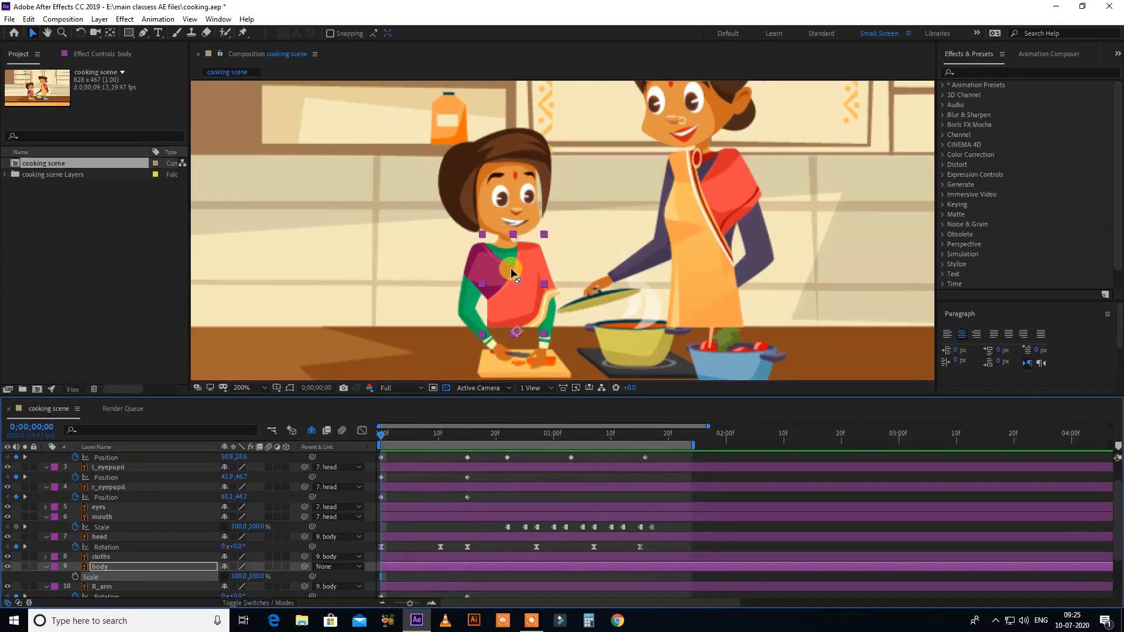
pyautogui.scroll(2, 510, 268)
pyautogui.scroll(2, 525, 256)
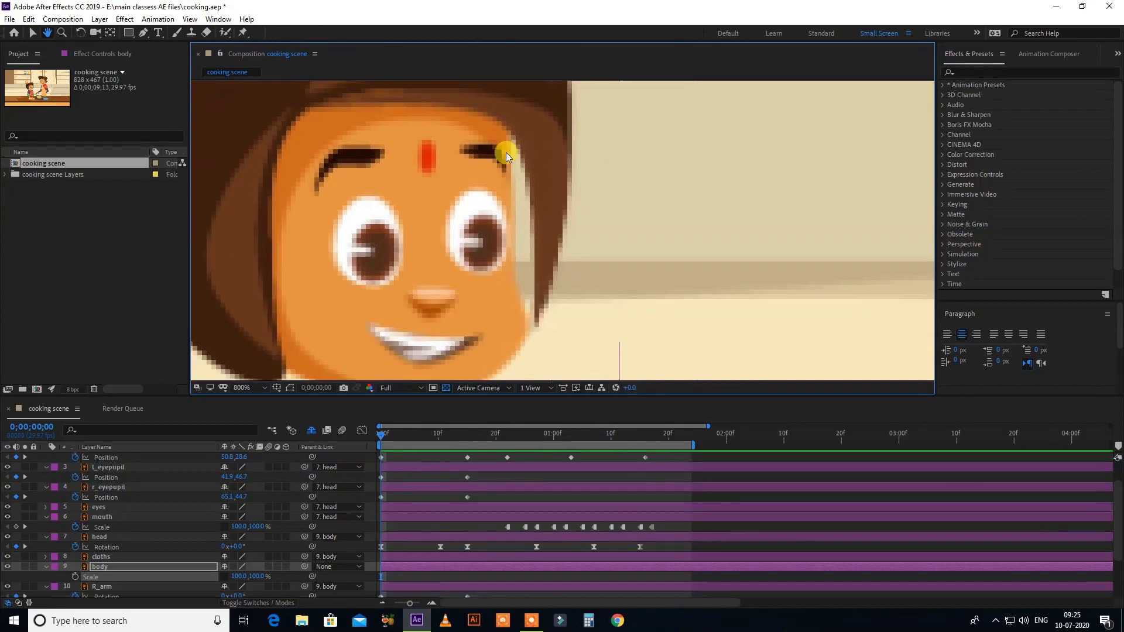
pyautogui.click(144, 34)
pyautogui.click(371, 481)
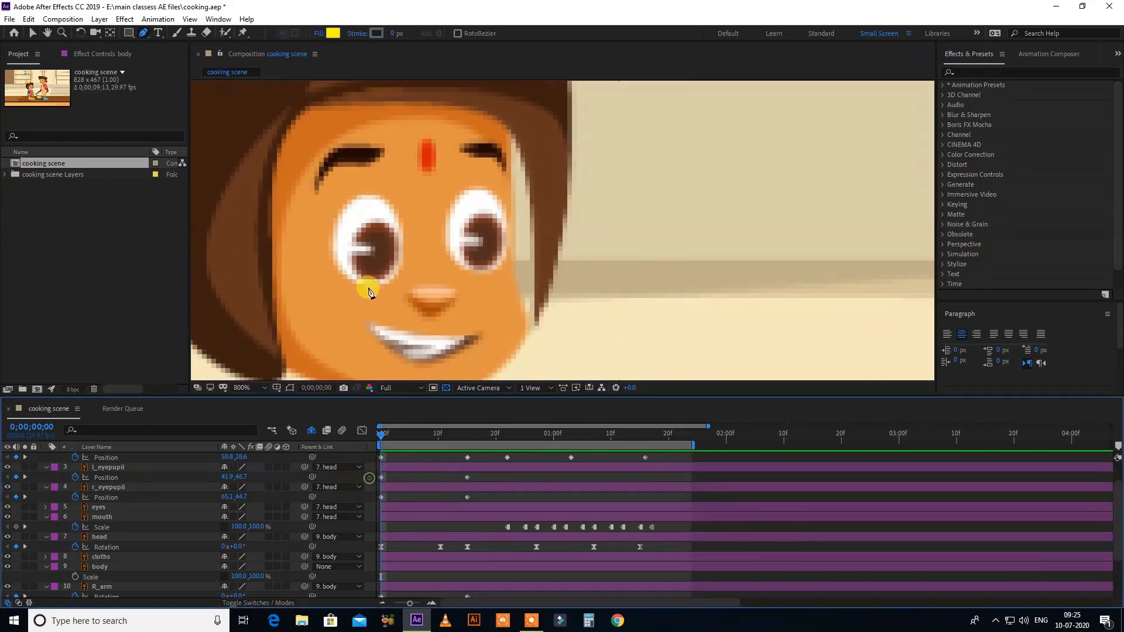
pyautogui.click(334, 239)
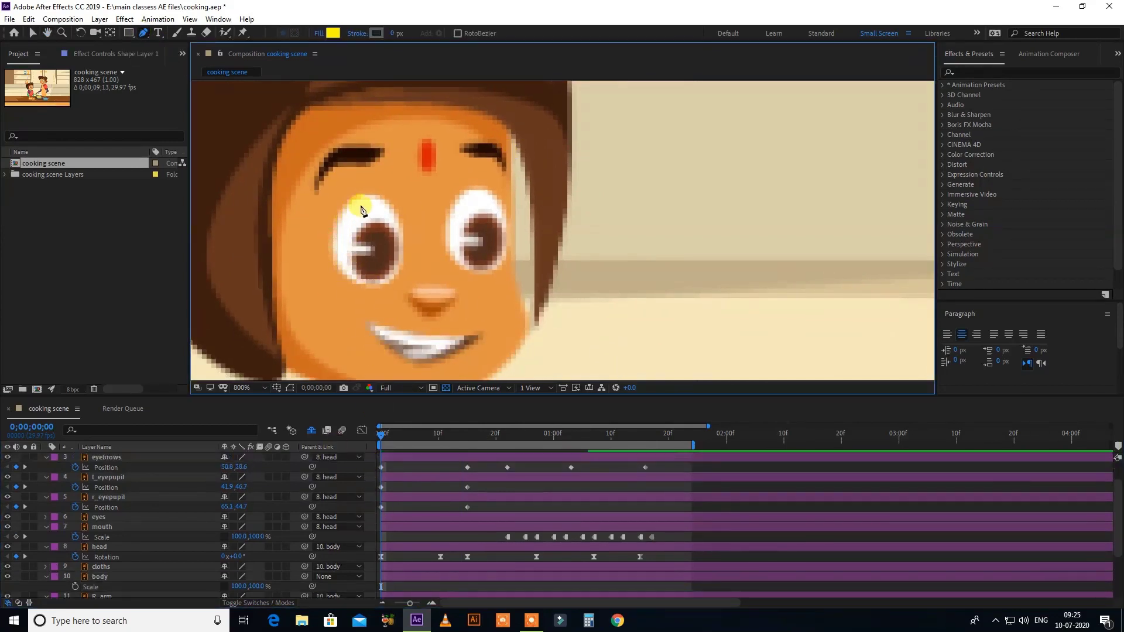
pyautogui.moveTo(375, 201); pyautogui.dragTo(404, 250)
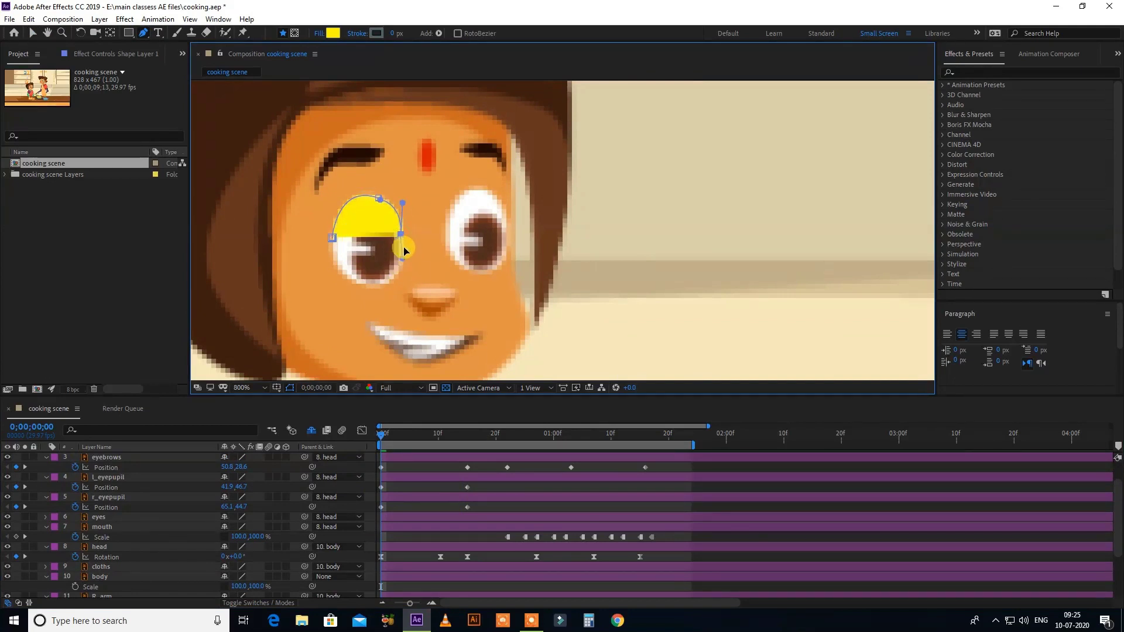
pyautogui.moveTo(356, 283)
pyautogui.mouseDown()
pyautogui.moveTo(335, 256)
pyautogui.moveTo(301, 252)
pyautogui.moveTo(357, 281)
pyautogui.mouseUp()
pyautogui.click(334, 245)
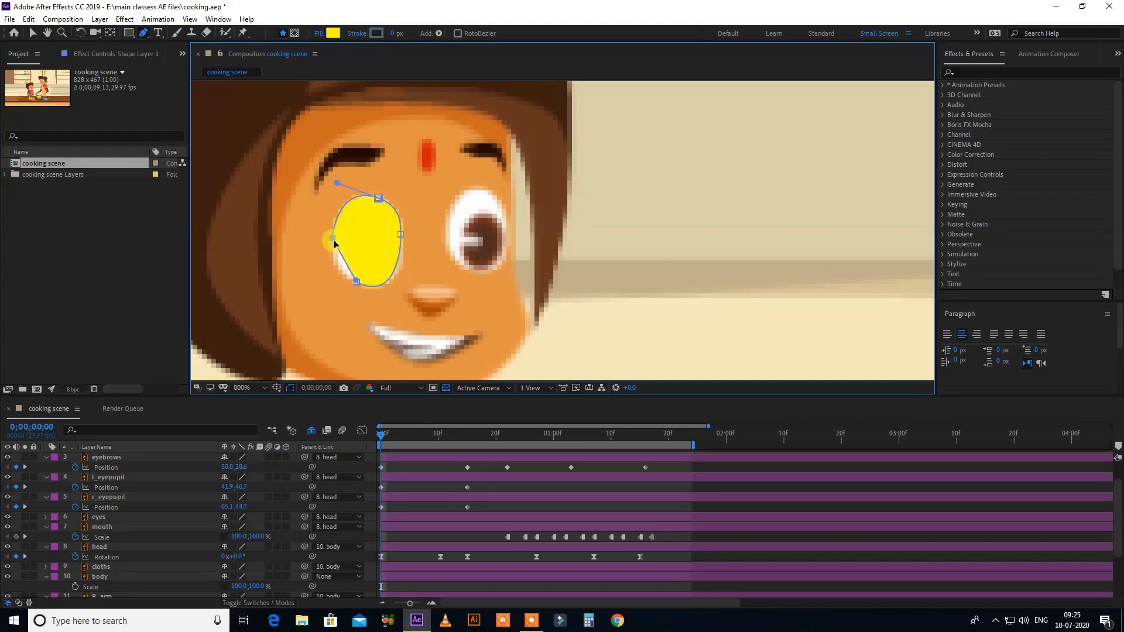
pyautogui.moveTo(326, 268); pyautogui.dragTo(337, 247)
pyautogui.moveTo(404, 237); pyautogui.dragTo(408, 298)
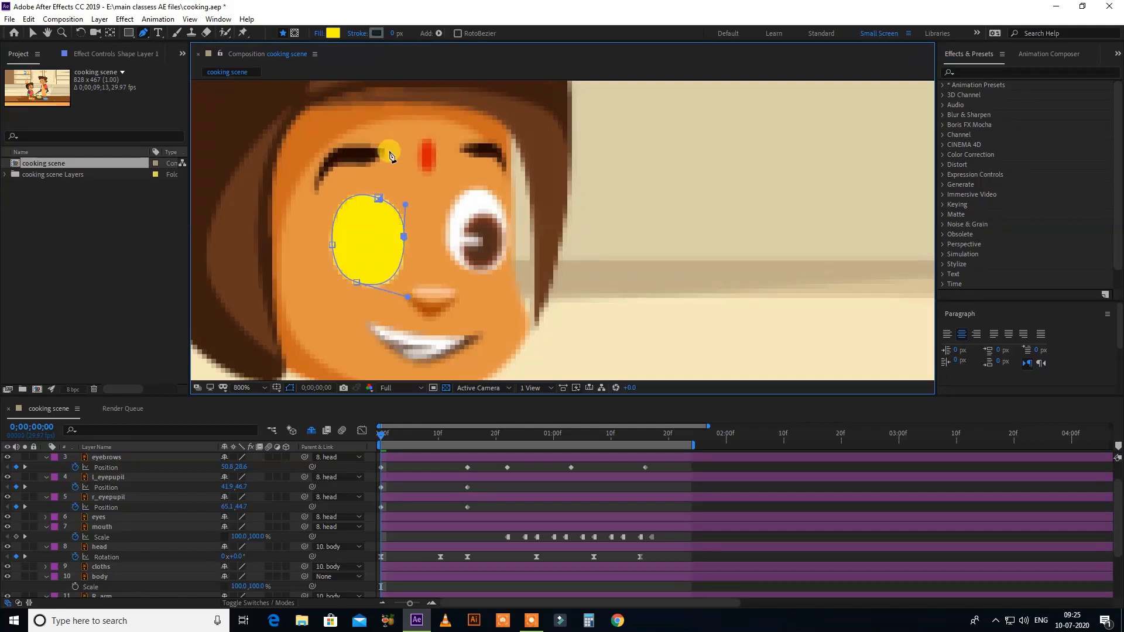
# - Fill the eyelid shape with the darker skin orange CC6A21 sampled from the edge of the girl's forehead
pyautogui.click(338, 37)
pyautogui.click(1072, 198)
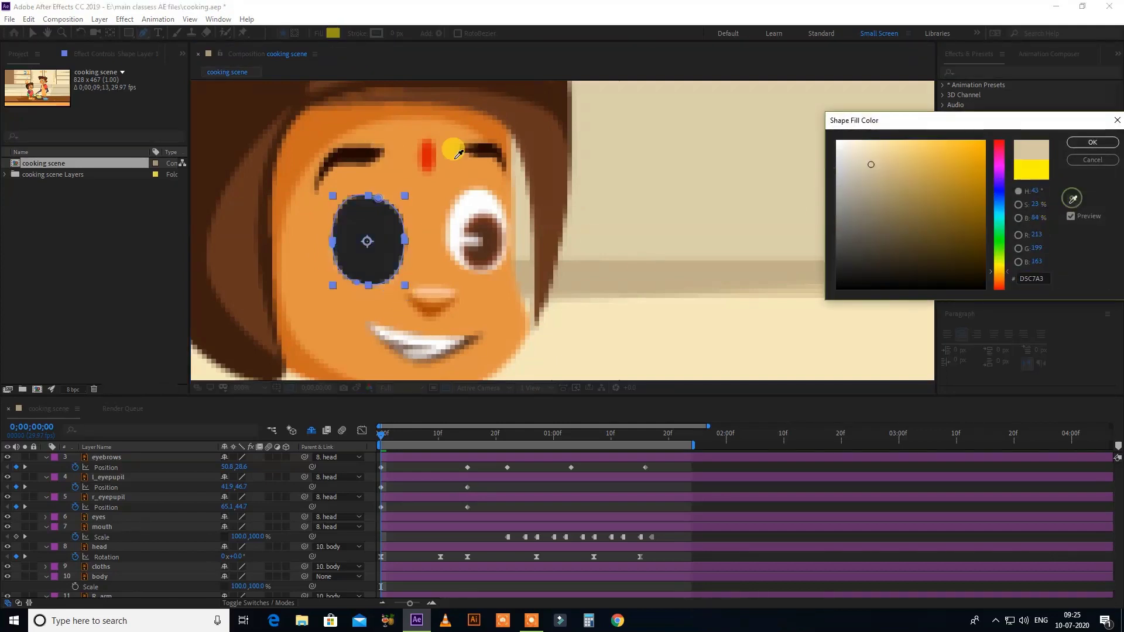
pyautogui.click(356, 115)
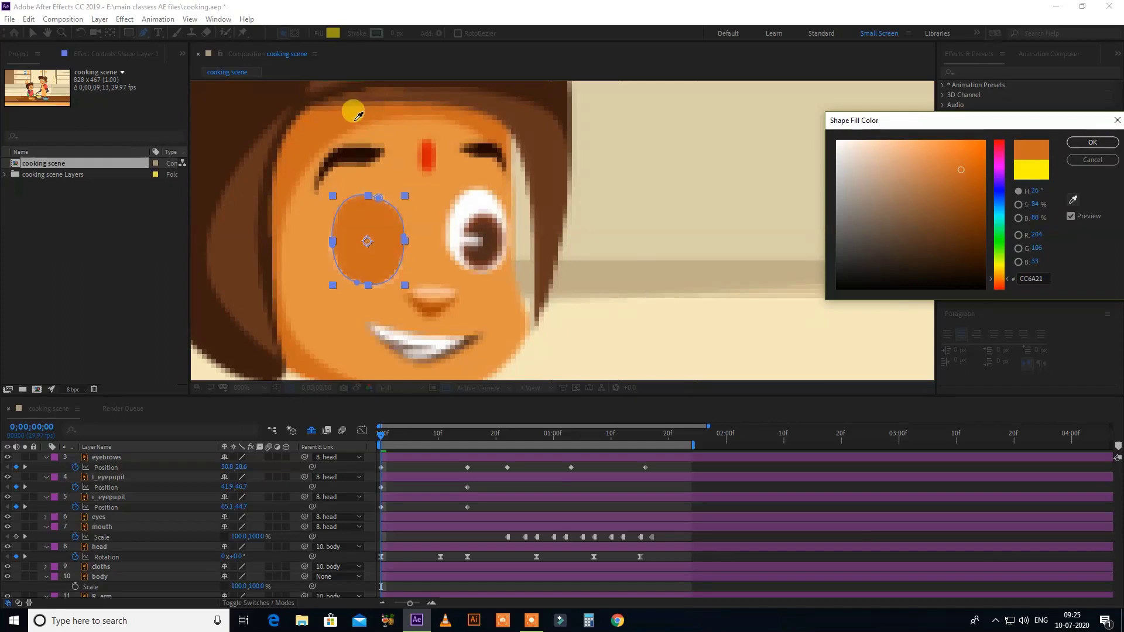
pyautogui.click(1093, 142)
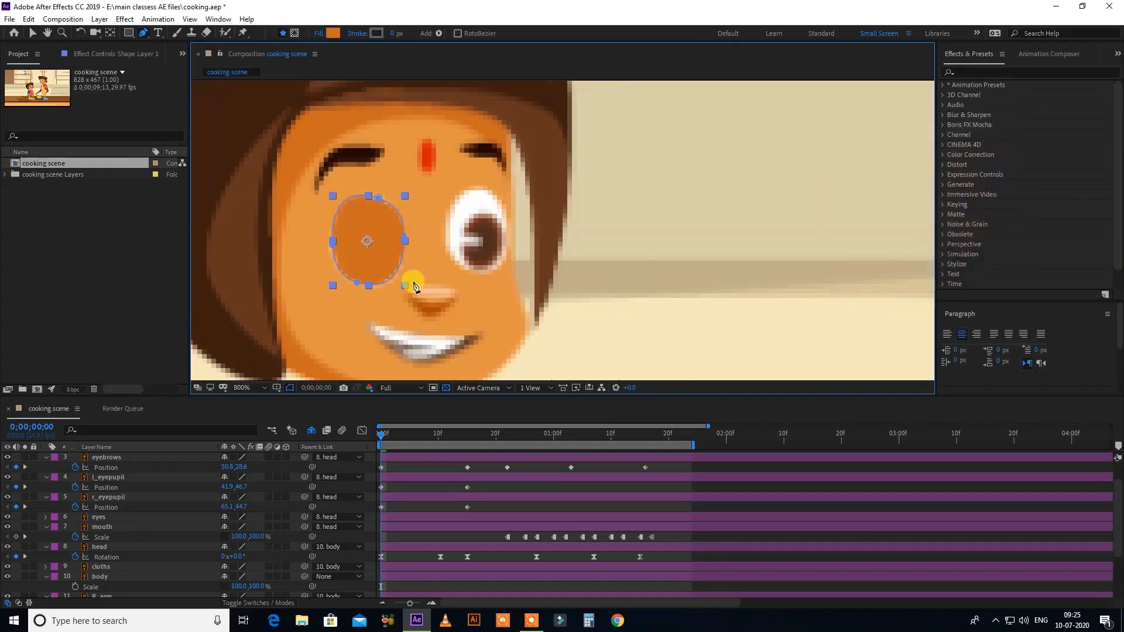
pyautogui.press('v')
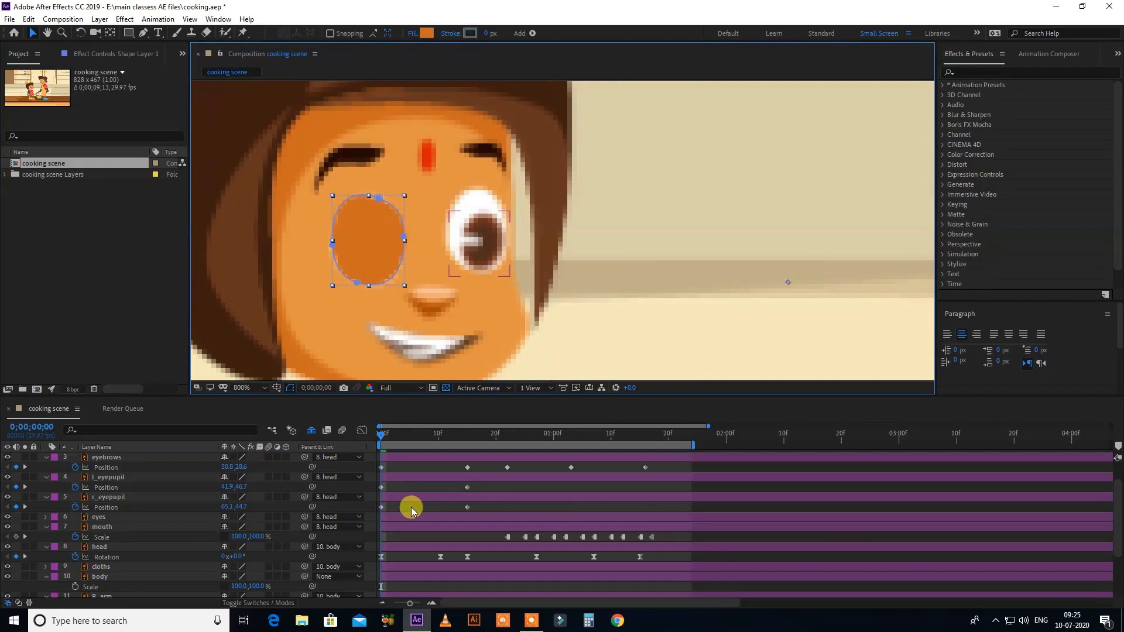
# - Rename the new eyelid shape layer as L_eyelash
pyautogui.scroll(1, 409, 507)
pyautogui.click(154, 460)
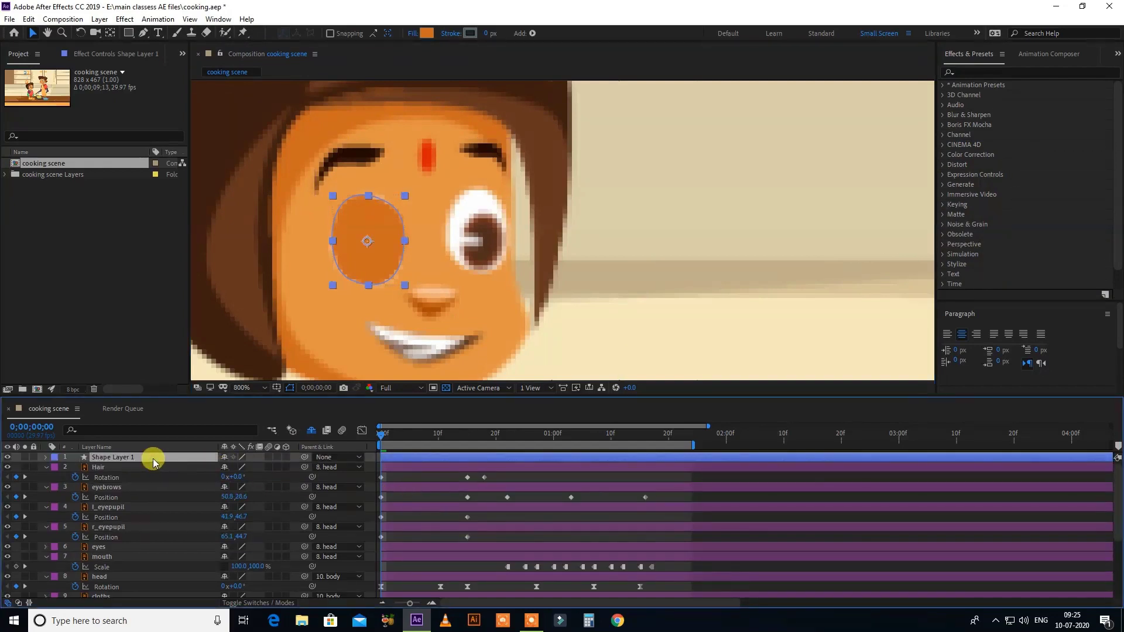
pyautogui.press('Return')
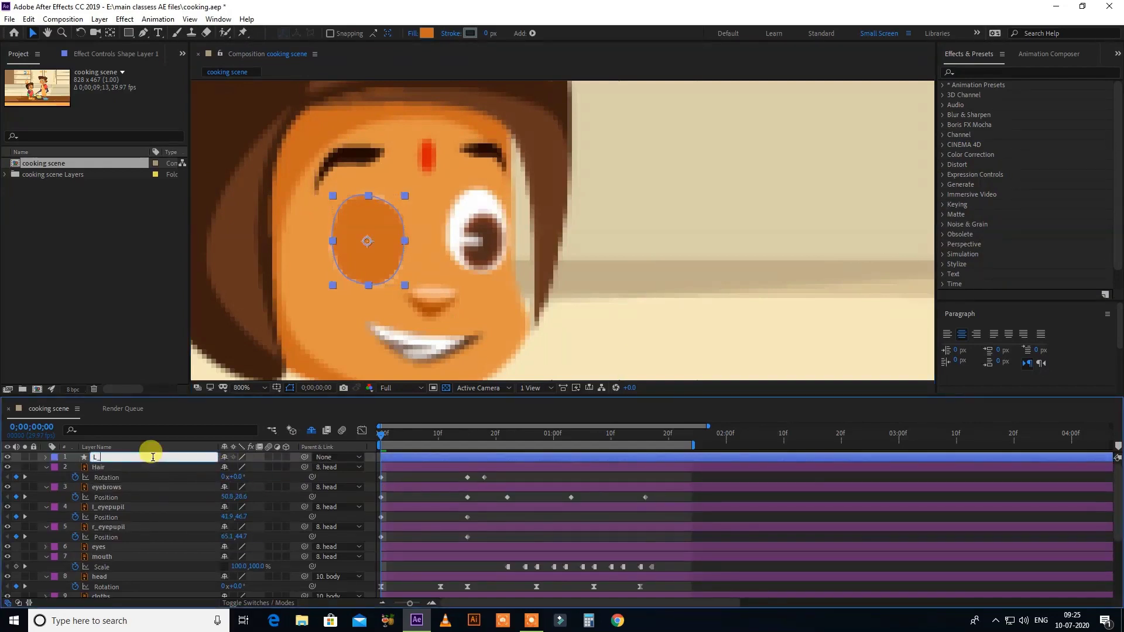
pyautogui.write('L_eyelash')
pyautogui.press('Return')
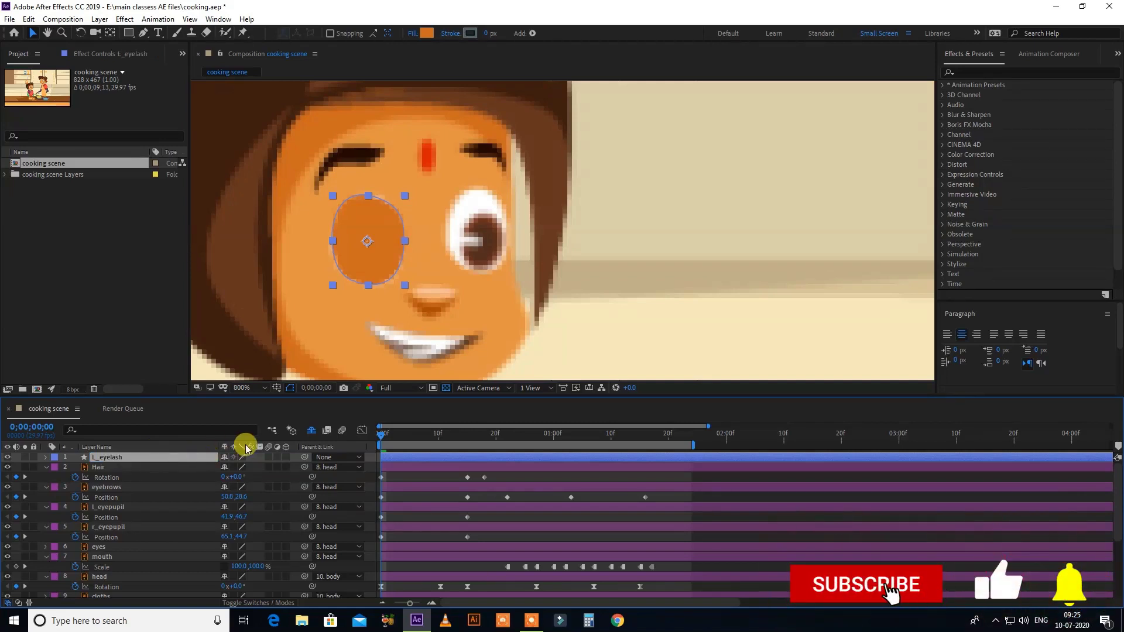
# - Reveal the L_eyelash shape properties and start keyframing its Path at frame 0
pyautogui.press('u')
pyautogui.press('u')
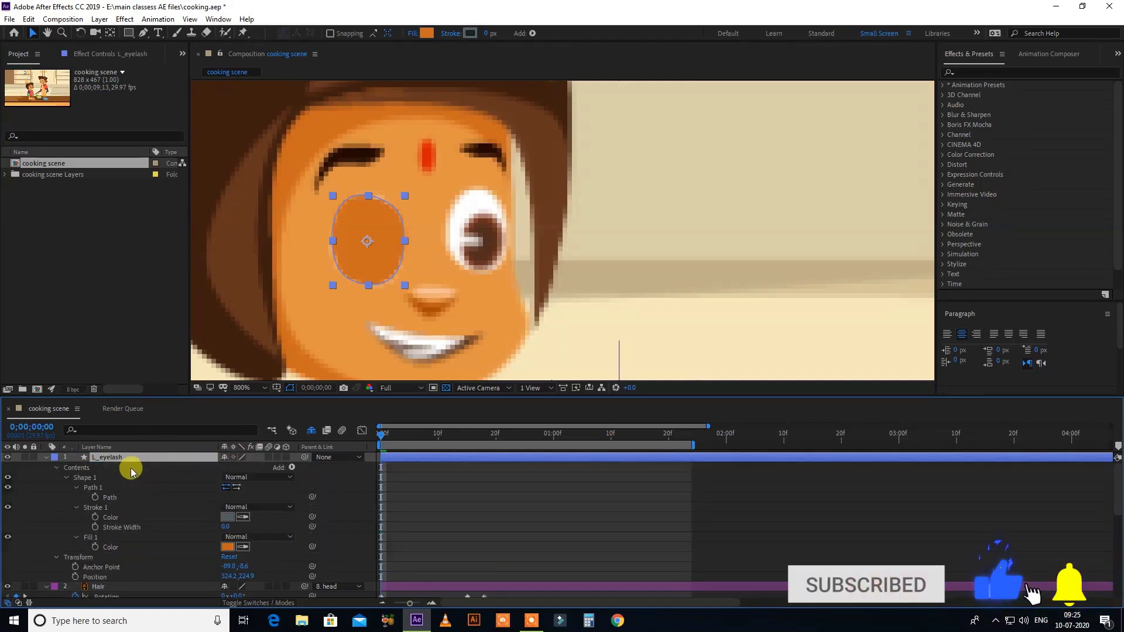
pyautogui.click(111, 498)
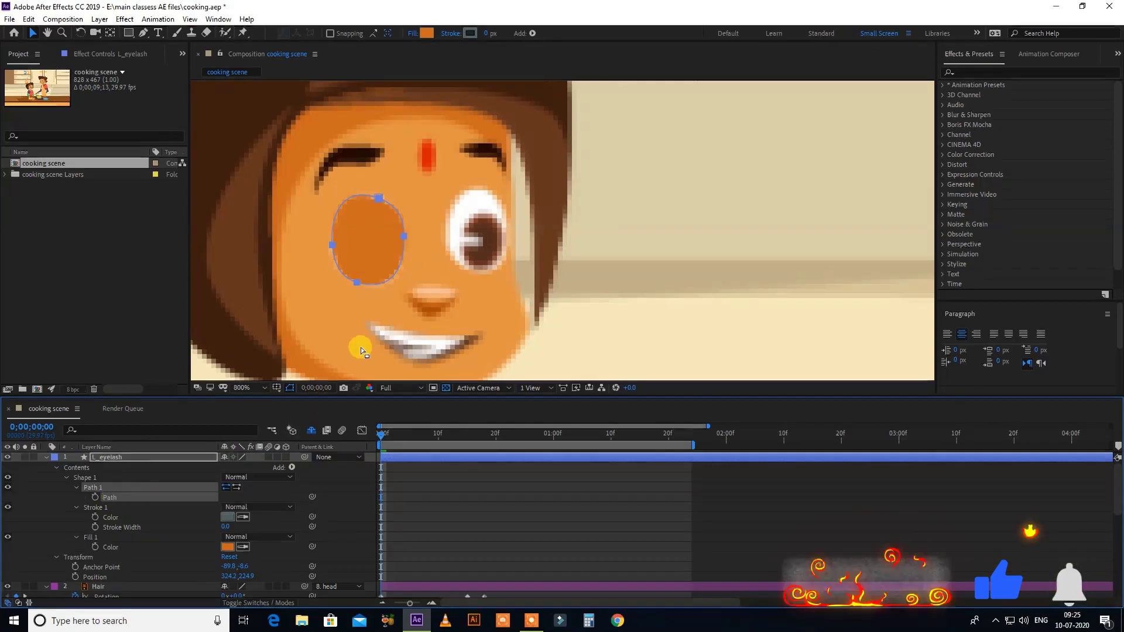
pyautogui.click(139, 454)
pyautogui.press('u')
pyautogui.press('u')
pyautogui.press('u')
pyautogui.press('u')
pyautogui.press('u')
pyautogui.click(94, 498)
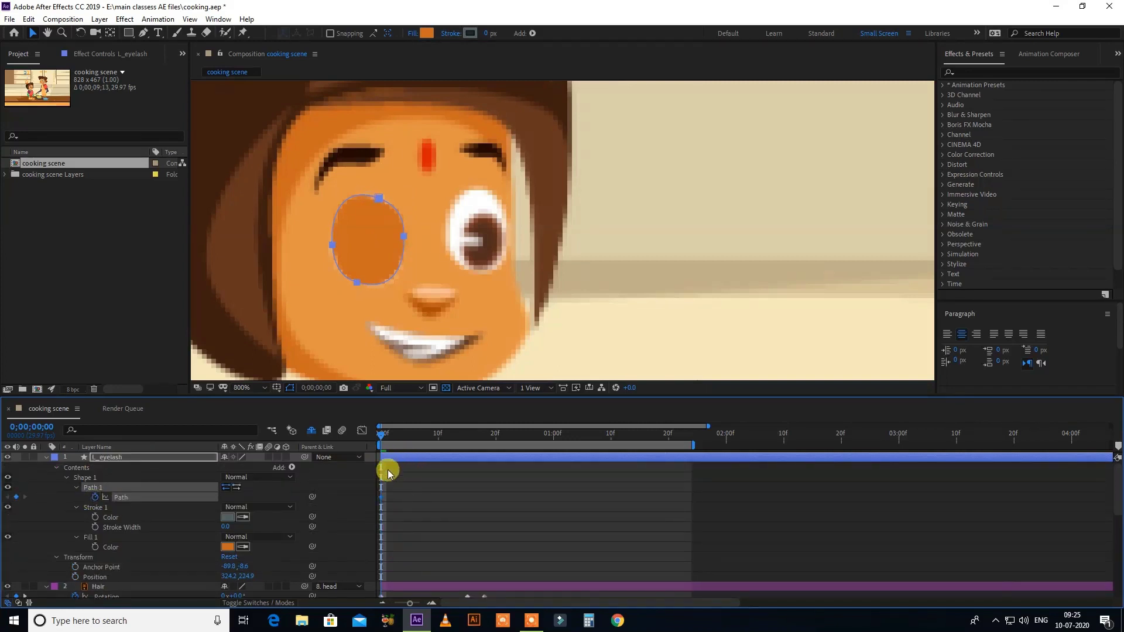
# - Shift the closed-lid Path keyframe to frame 5, and at frame 0 raise the lid's lowest point to the middle of the eye
pyautogui.press('=')
pyautogui.click(356, 283)
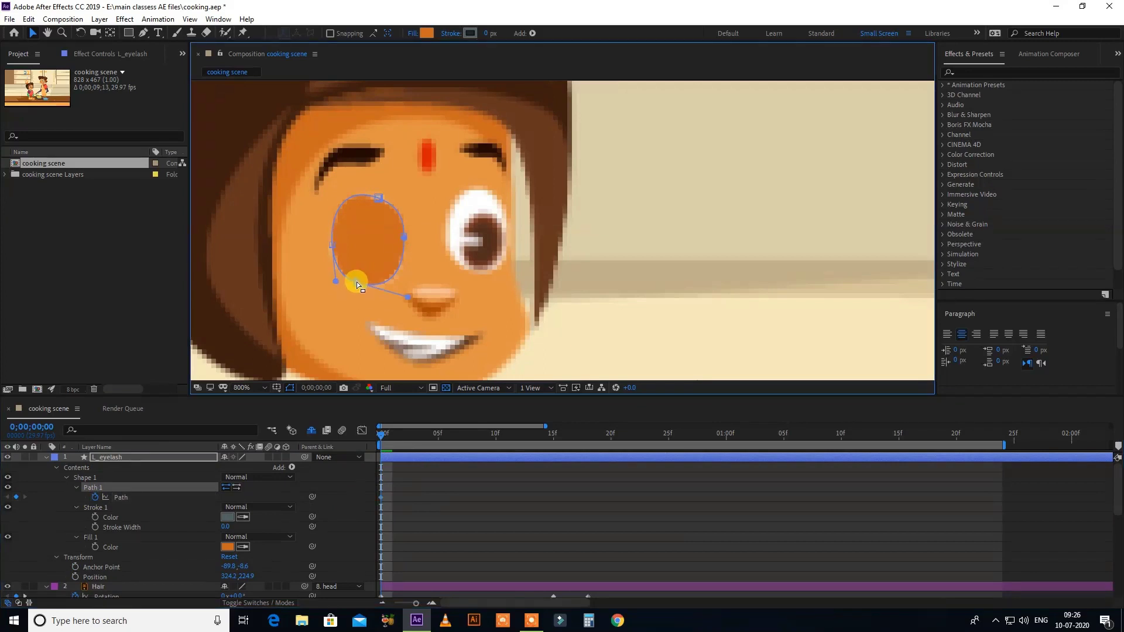
pyautogui.click(384, 502)
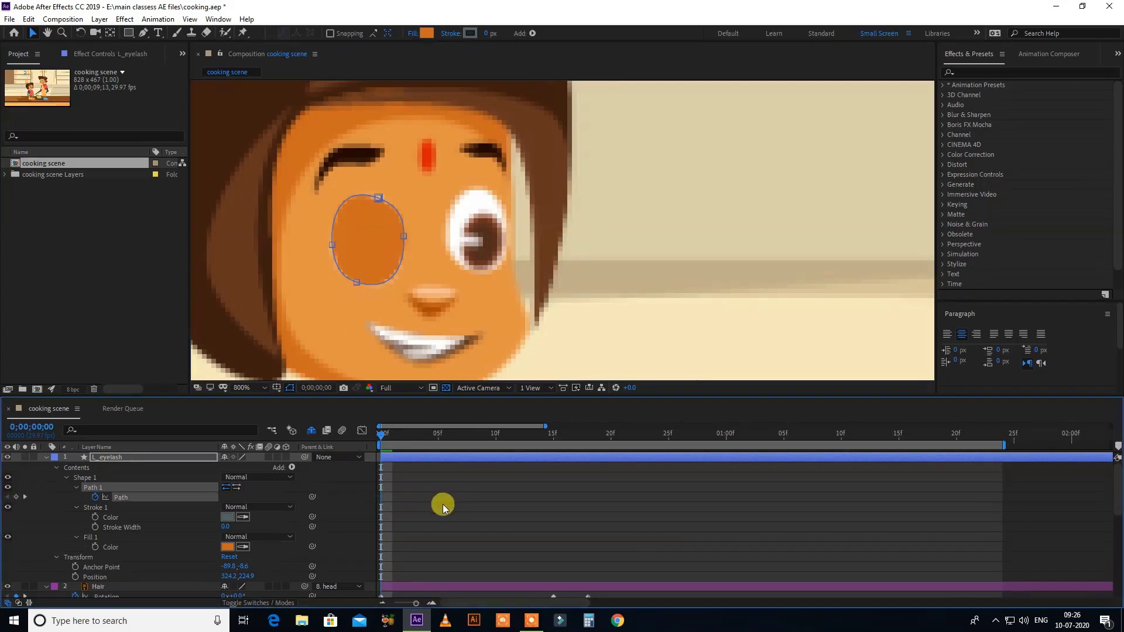
pyautogui.click(336, 304)
pyautogui.moveTo(357, 283); pyautogui.dragTo(370, 239)
pyautogui.moveTo(335, 281); pyautogui.dragTo(313, 248)
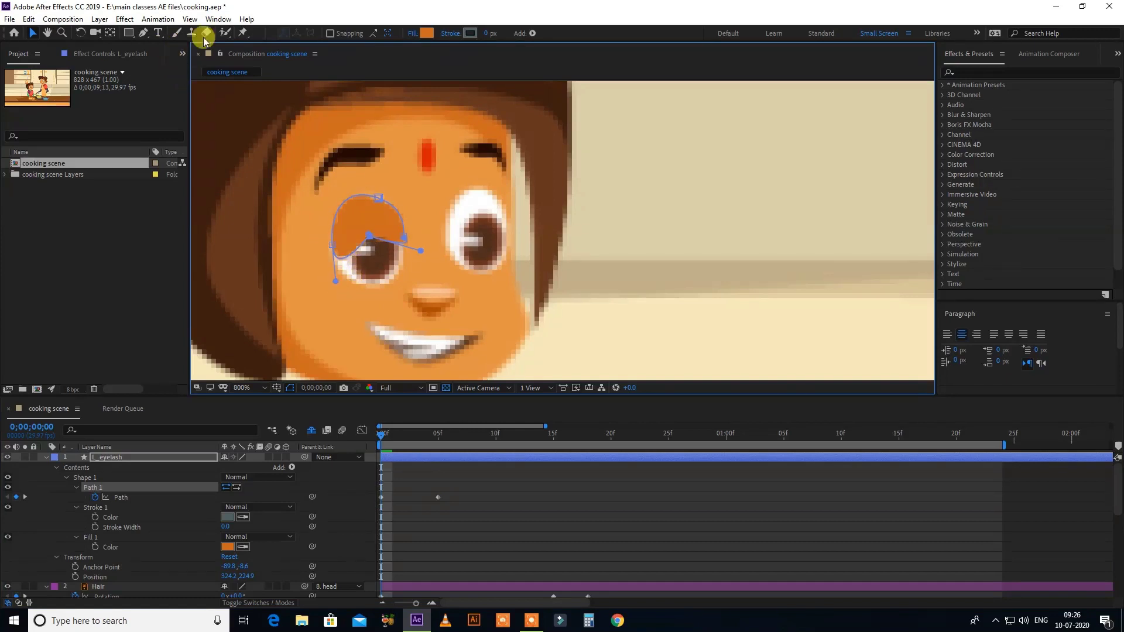
# - Reshape the lid's lower edge with the Pen tool into an arch just above the pupil for a half-closed pose
pyautogui.click(142, 33)
pyautogui.moveTo(335, 284); pyautogui.dragTo(332, 224)
pyautogui.moveTo(419, 251); pyautogui.dragTo(373, 228)
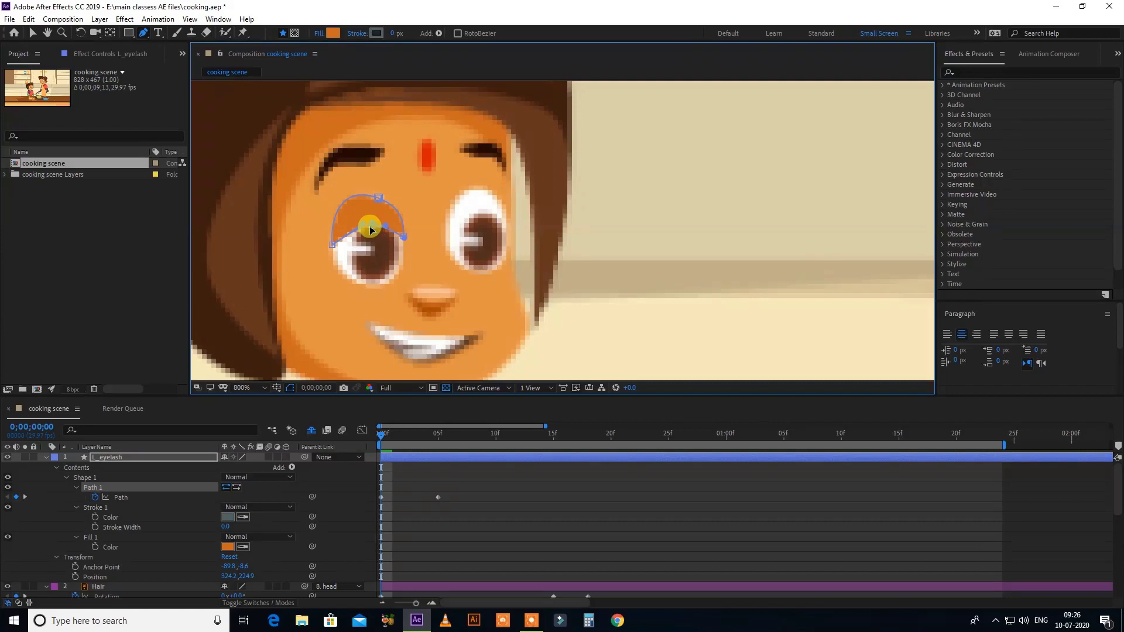
pyautogui.moveTo(358, 235)
pyautogui.mouseDown()
pyautogui.moveTo(377, 234)
pyautogui.moveTo(370, 227)
pyautogui.mouseUp()
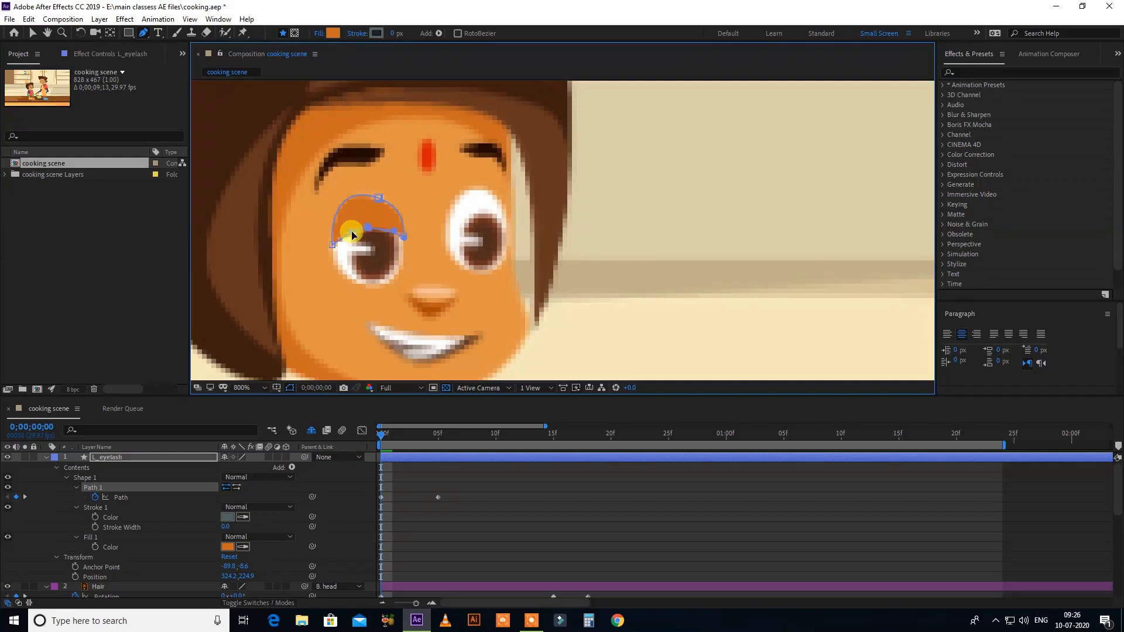
pyautogui.moveTo(347, 235); pyautogui.dragTo(394, 234)
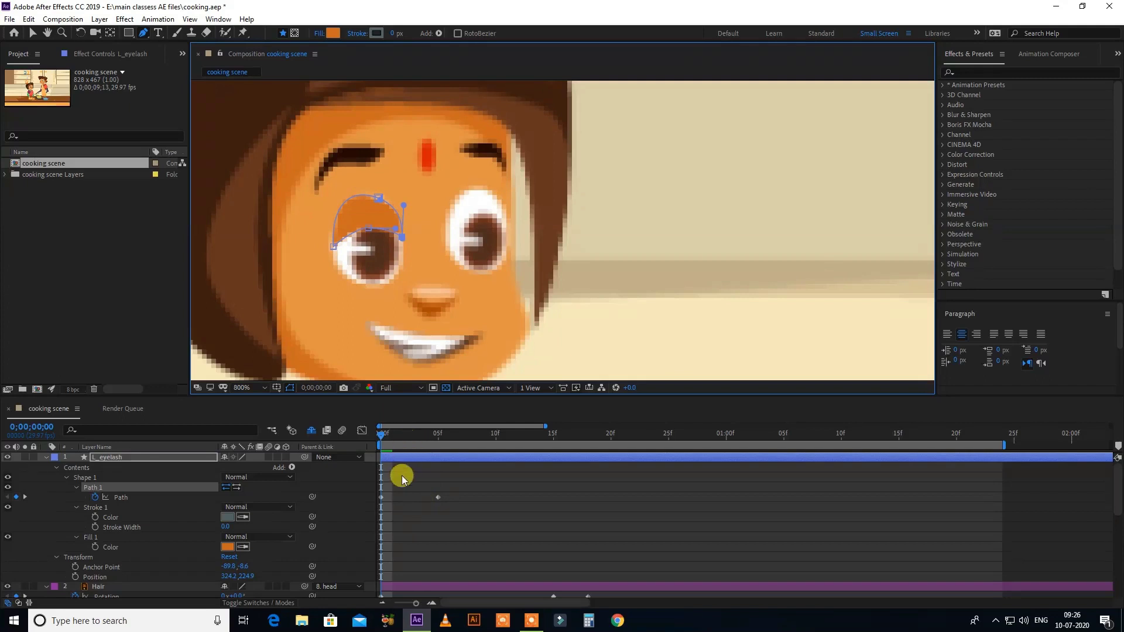
# - Place the half-closed Path keyframe at frame 4 and the closed one at frame 9, and at frame 0 collapse the lid onto the eye's upper outline
pyautogui.moveTo(452, 493); pyautogui.dragTo(427, 497)
pyautogui.click(369, 230)
pyautogui.moveTo(369, 230); pyautogui.dragTo(362, 195)
pyautogui.moveTo(350, 237); pyautogui.dragTo(563, 279)
pyautogui.scroll(1, 396, 193)
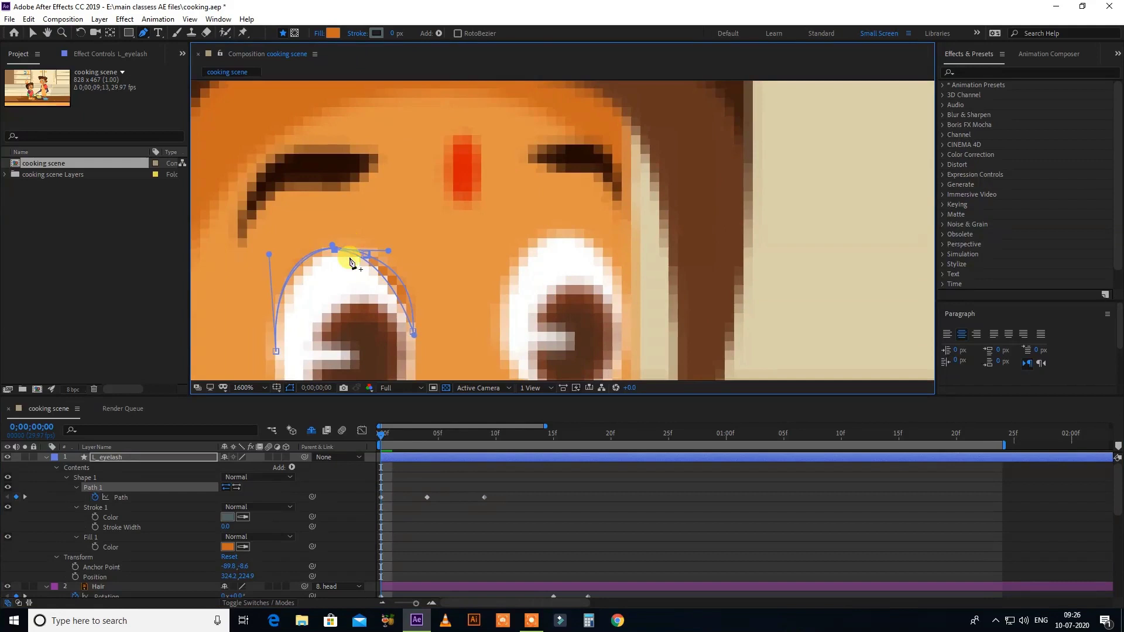
pyautogui.moveTo(341, 255); pyautogui.dragTo(421, 254)
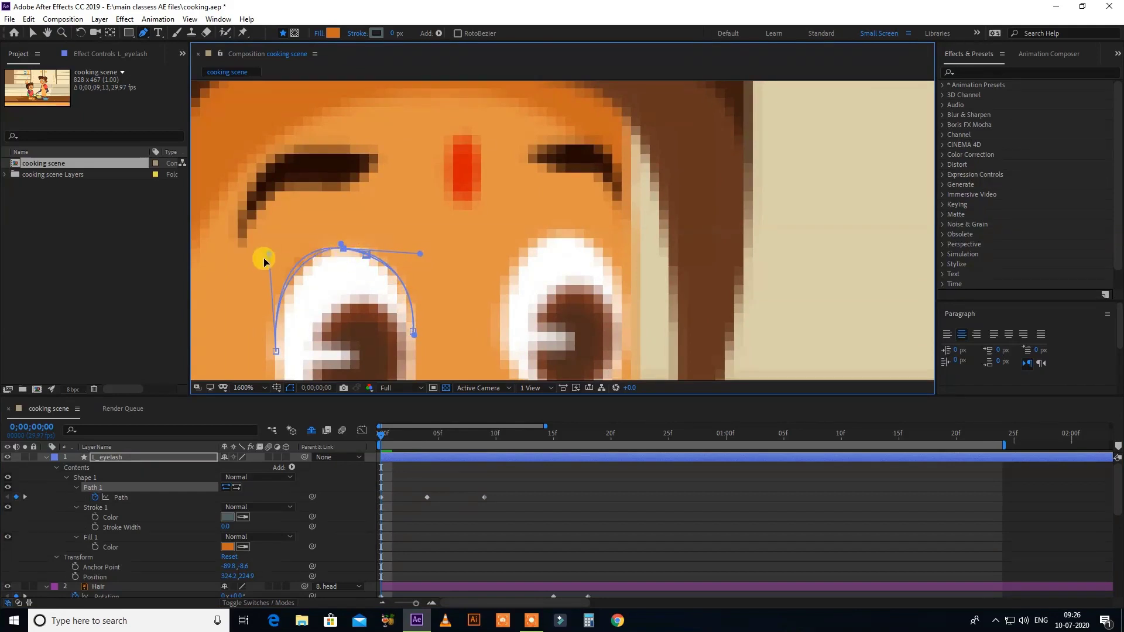
pyautogui.moveTo(269, 256); pyautogui.dragTo(265, 248)
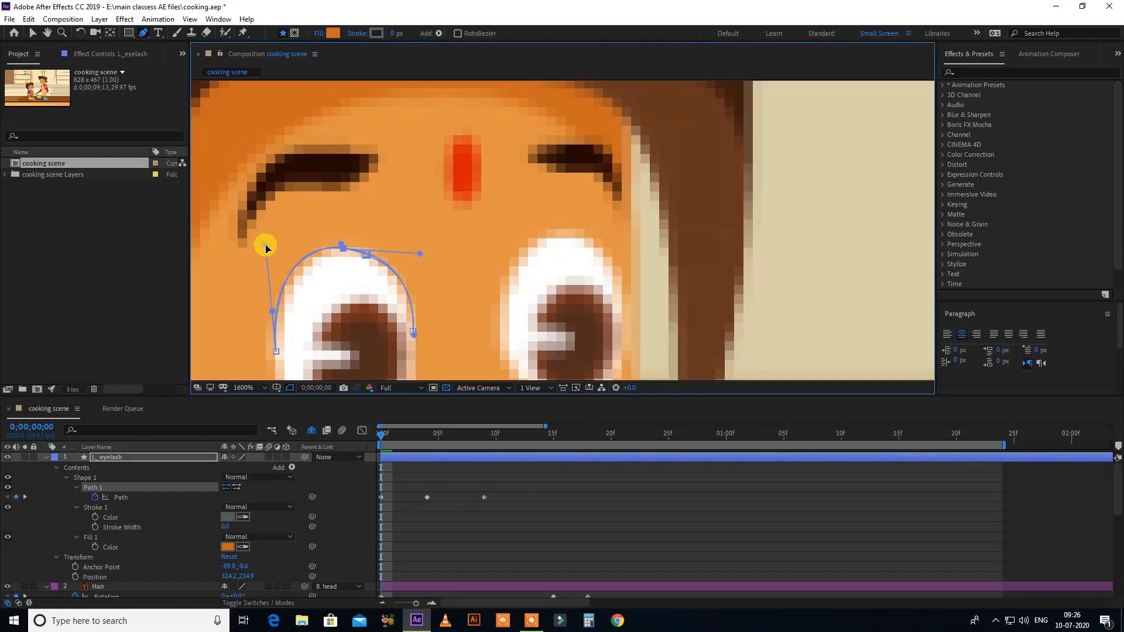
pyautogui.scroll(-1, 413, 268)
pyautogui.moveTo(410, 267); pyautogui.dragTo(382, 231)
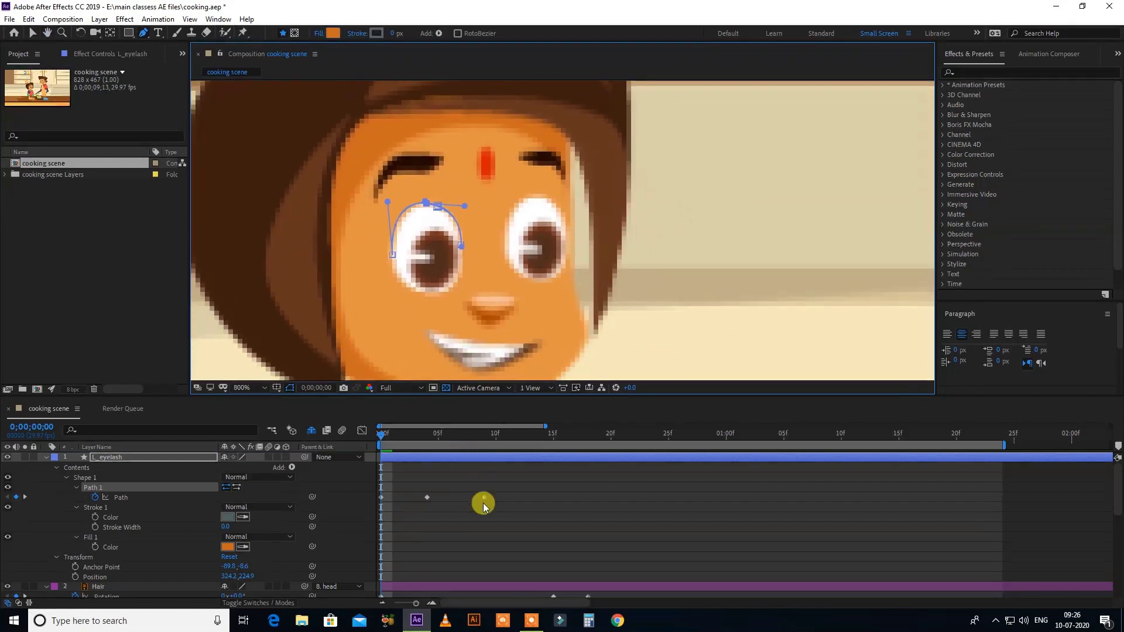
# - Retime the L_eyelash Path keyframes, putting the half-closed pose at frame 2 and the closed pose at frame 4
pyautogui.moveTo(385, 434); pyautogui.dragTo(402, 437)
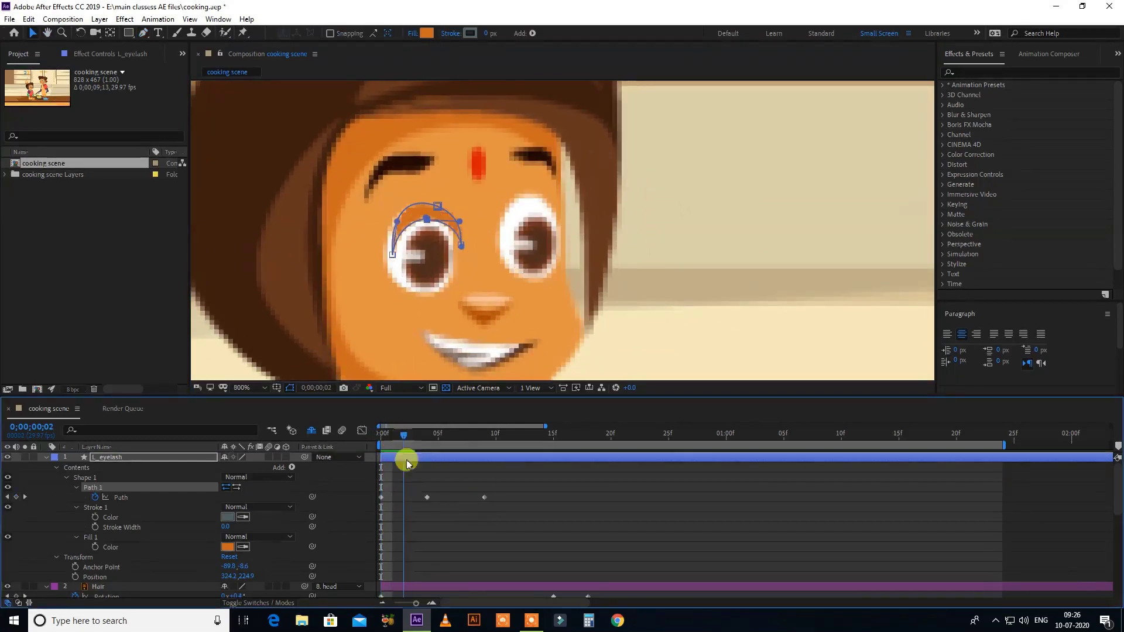
pyautogui.moveTo(427, 497); pyautogui.dragTo(405, 498)
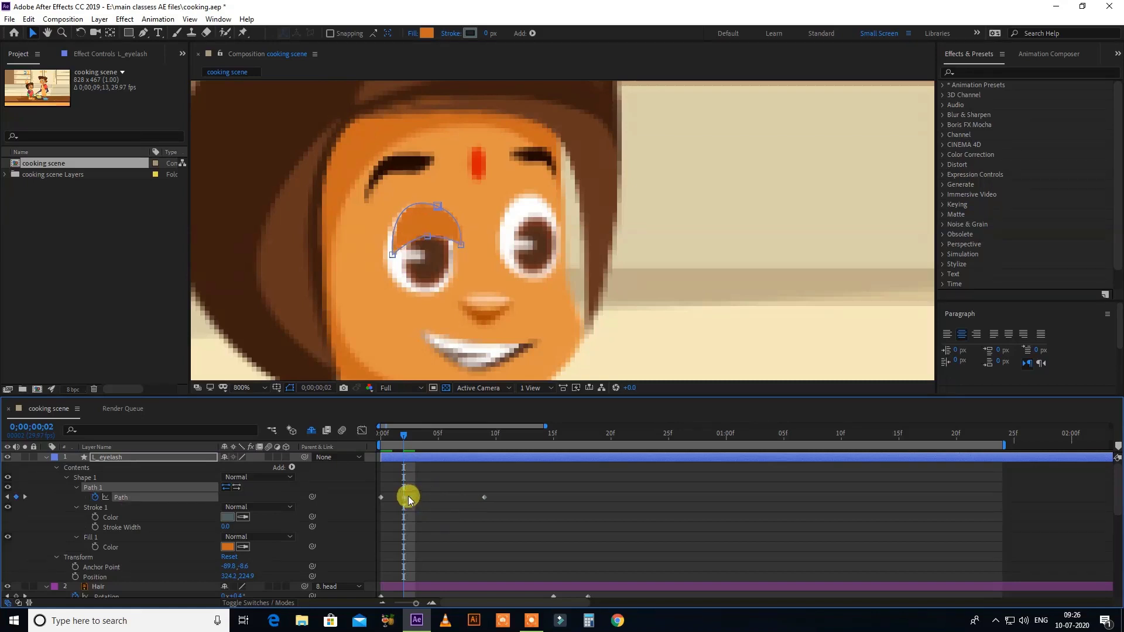
pyautogui.moveTo(414, 436); pyautogui.dragTo(426, 437)
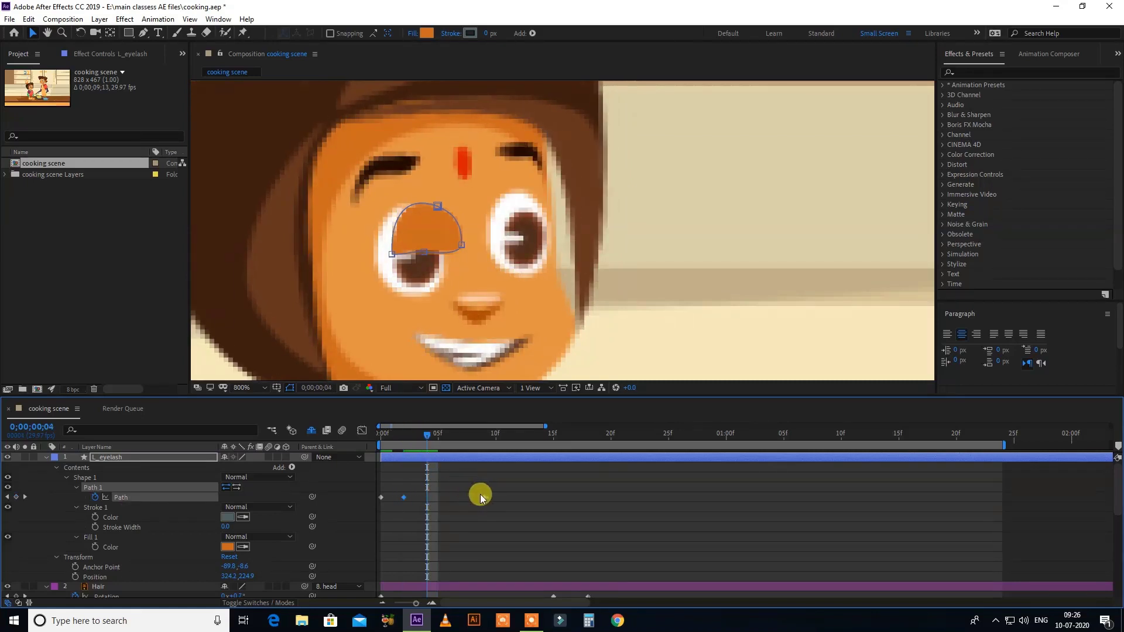
pyautogui.moveTo(478, 499); pyautogui.dragTo(431, 497)
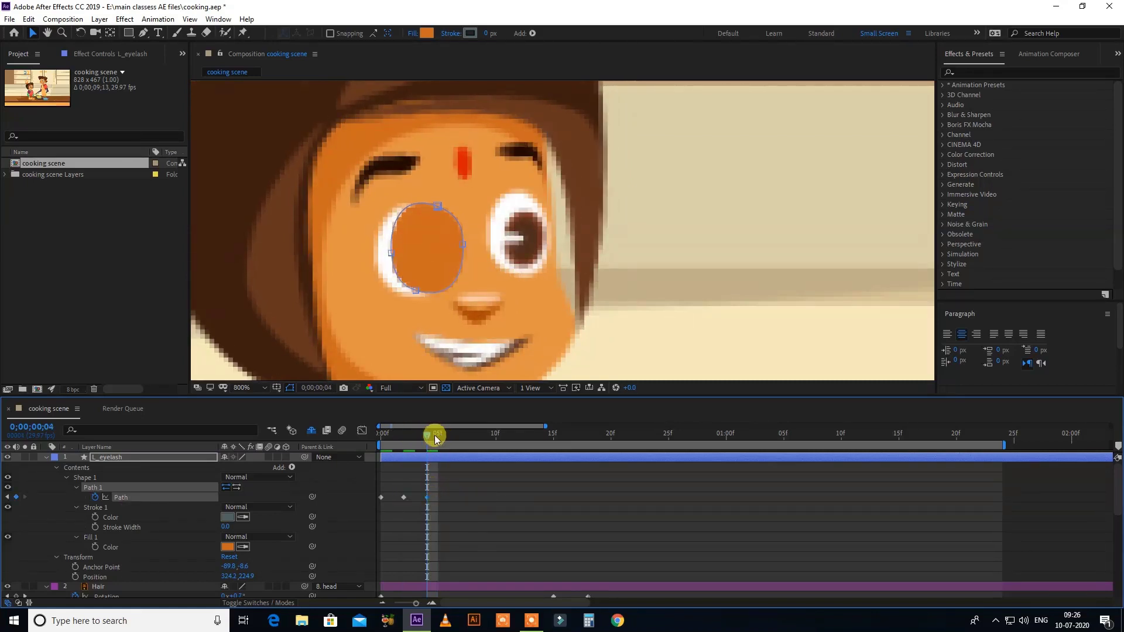
# - Copy the half-closed Path keyframe to frame 6 and the fully open one to frame 8
pyautogui.moveTo(434, 434); pyautogui.dragTo(447, 438)
pyautogui.click(403, 498)
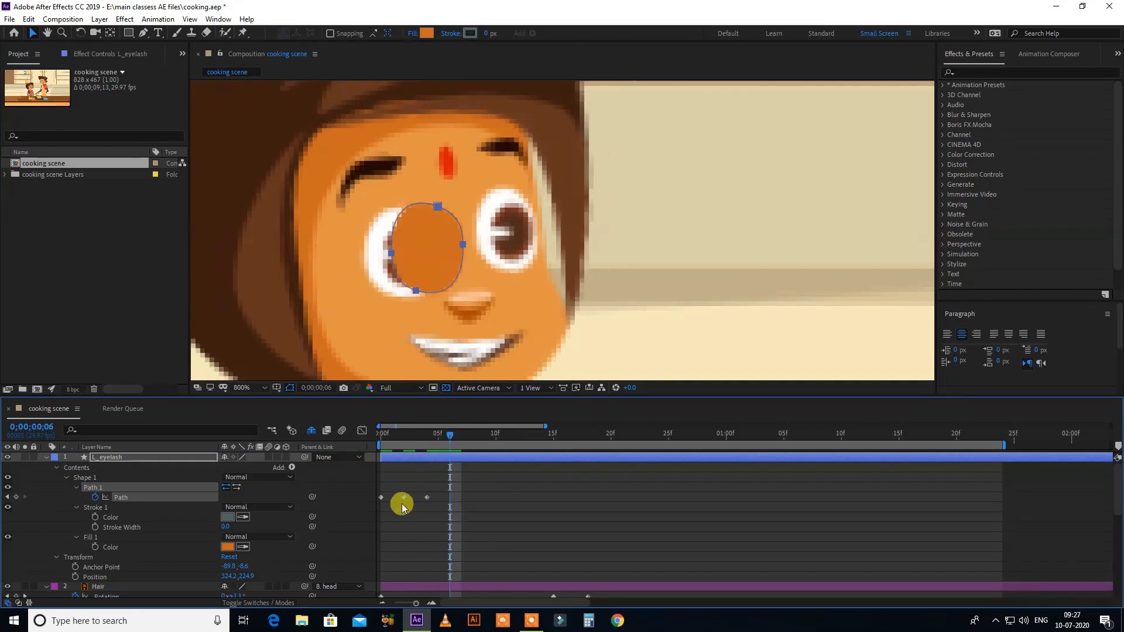
pyautogui.hotkey('ctrl', 'v')
pyautogui.click(472, 439)
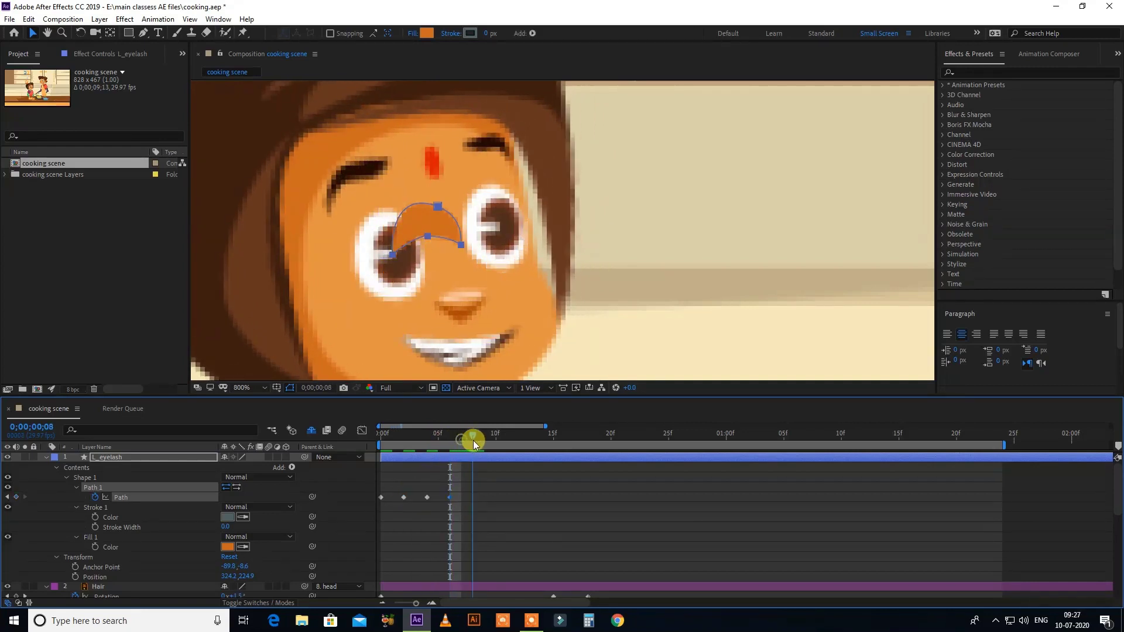
pyautogui.click(381, 498)
pyautogui.hotkey('ctrl', 'c')
pyautogui.hotkey('ctrl', 'v')
# - Return to frame 0 and parent the L_eyelash layer to the head layer
pyautogui.moveTo(451, 441); pyautogui.dragTo(514, 438)
pyautogui.click(309, 433)
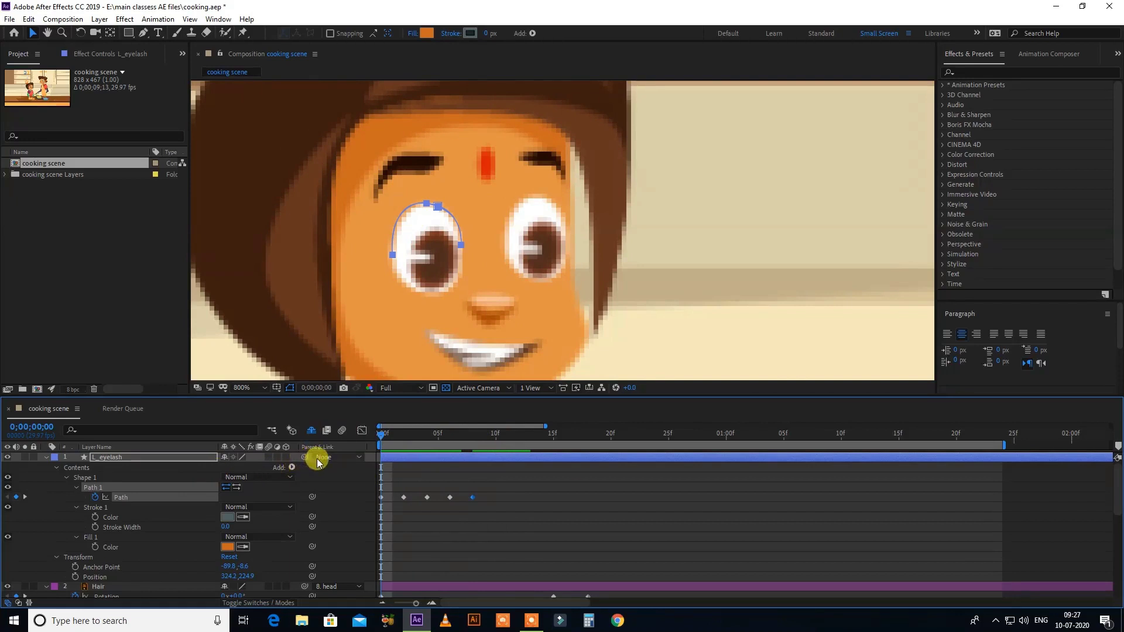
pyautogui.click(317, 458)
pyautogui.click(313, 466)
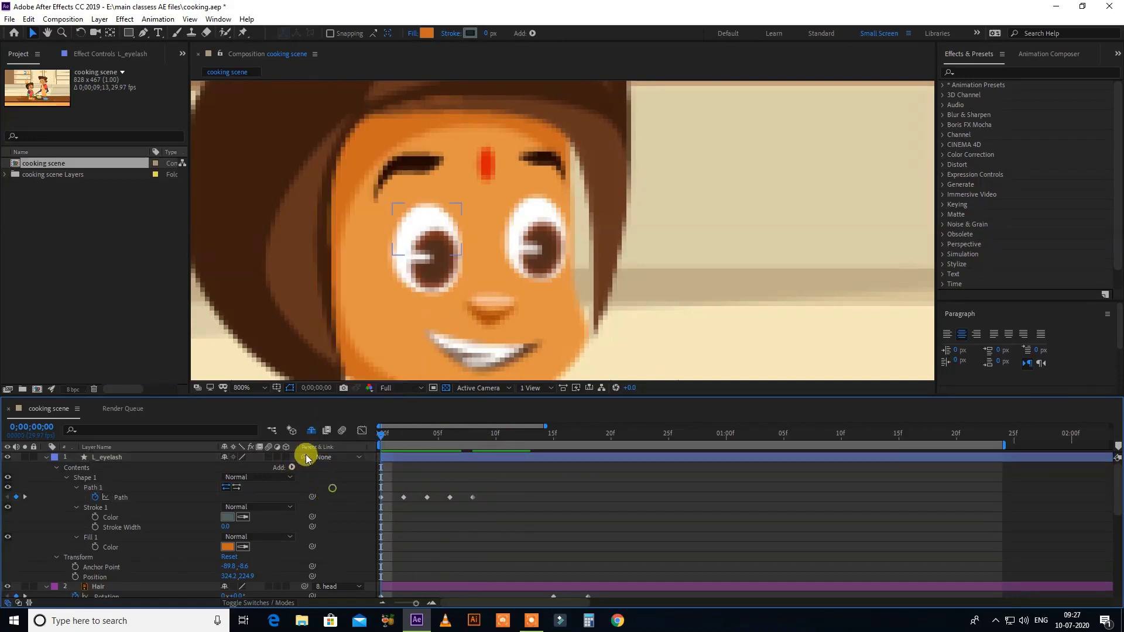
pyautogui.moveTo(304, 461); pyautogui.dragTo(122, 559)
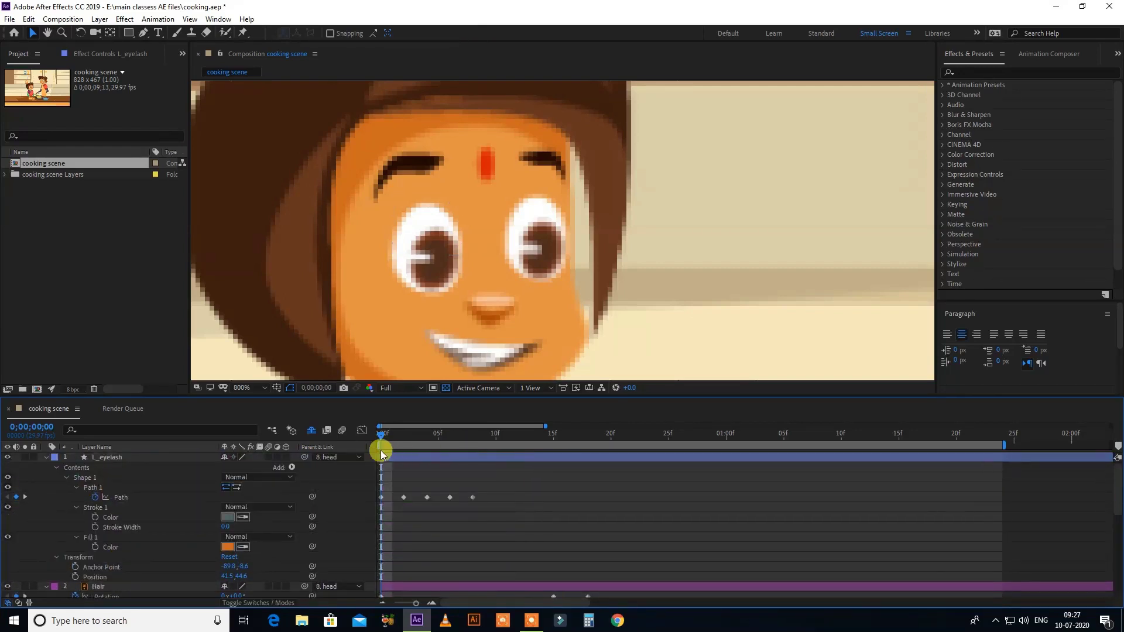
# - Examine how the closed eyelid fits the eye at frame 4
pyautogui.moveTo(389, 435); pyautogui.dragTo(423, 483)
pyautogui.click(427, 497)
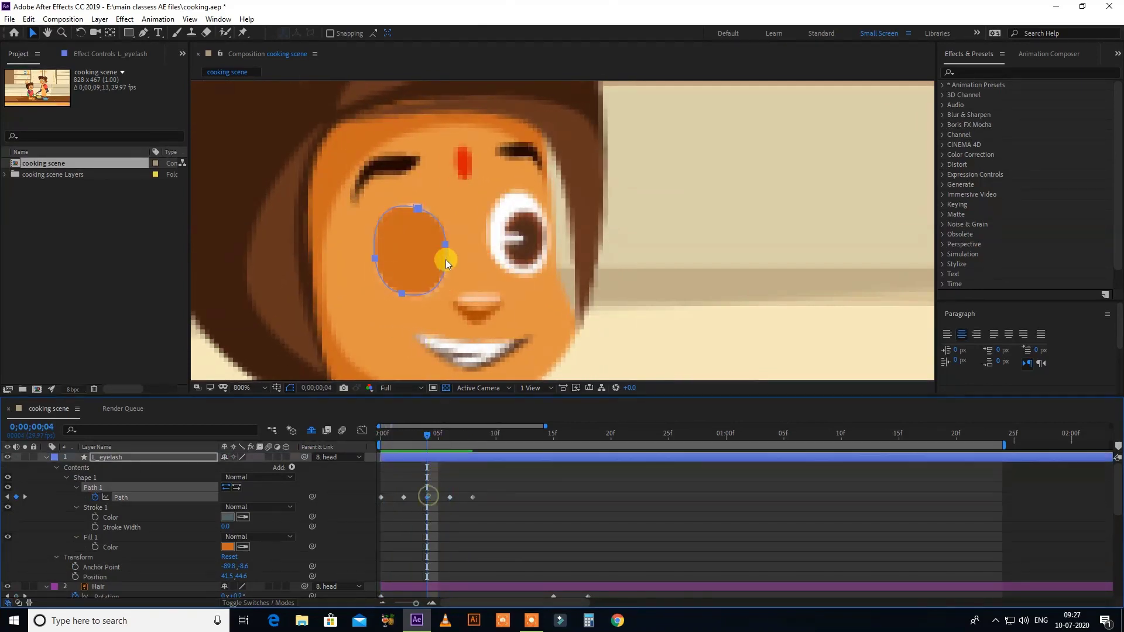
pyautogui.click(419, 209)
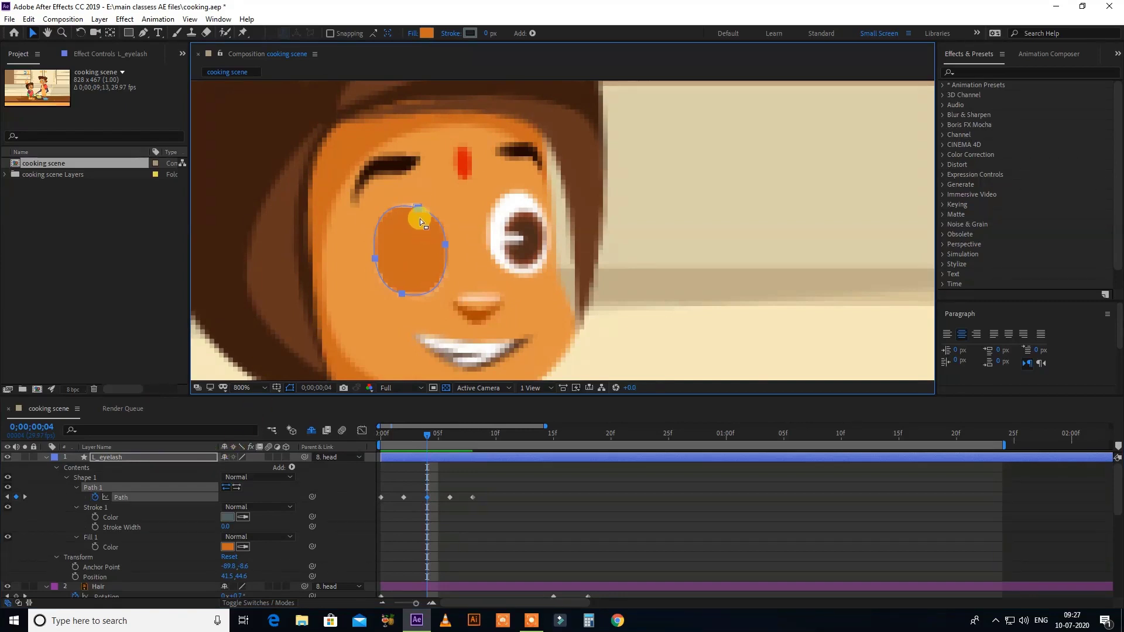
pyautogui.doubleClick(418, 211)
pyautogui.press(',')
# - Copy the five L_eyelash Path keyframes to 0;00;01;02, and shift the original set to start at frame 5
pyautogui.click(514, 498)
pyautogui.moveTo(433, 442); pyautogui.dragTo(748, 471)
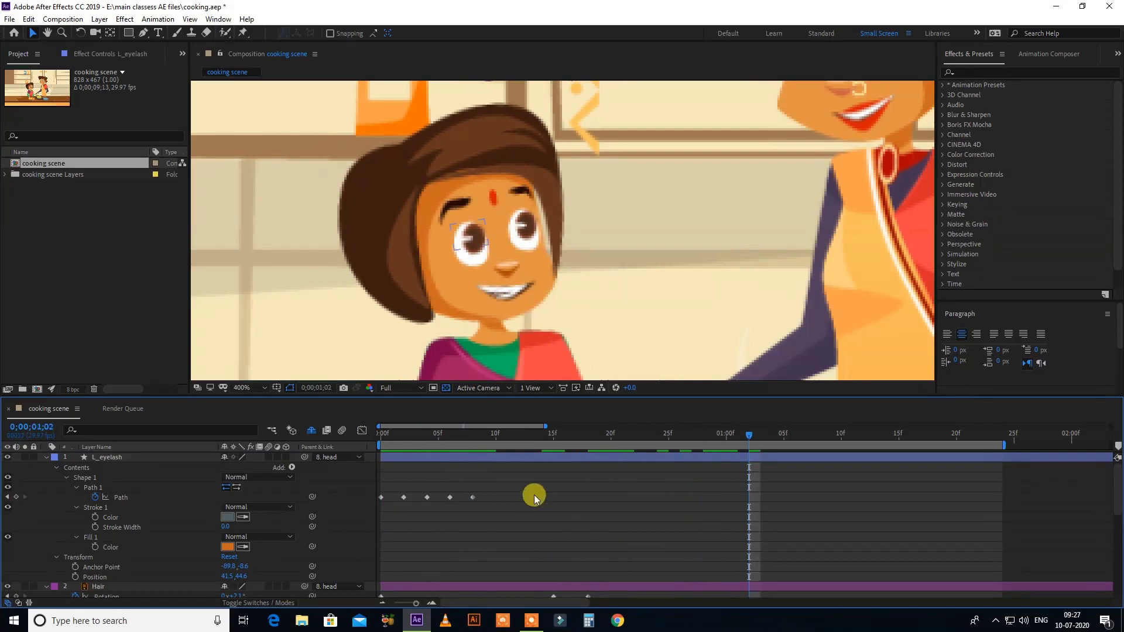
pyautogui.click(350, 499)
pyautogui.hotkey('ctrl', 'c')
pyautogui.hotkey('ctrl', 'v')
pyautogui.moveTo(511, 490); pyautogui.dragTo(439, 497)
# - At frame 9, duplicate the L_eyelash layer and place the copy over the girl's other eye
pyautogui.moveTo(747, 437); pyautogui.dragTo(473, 476)
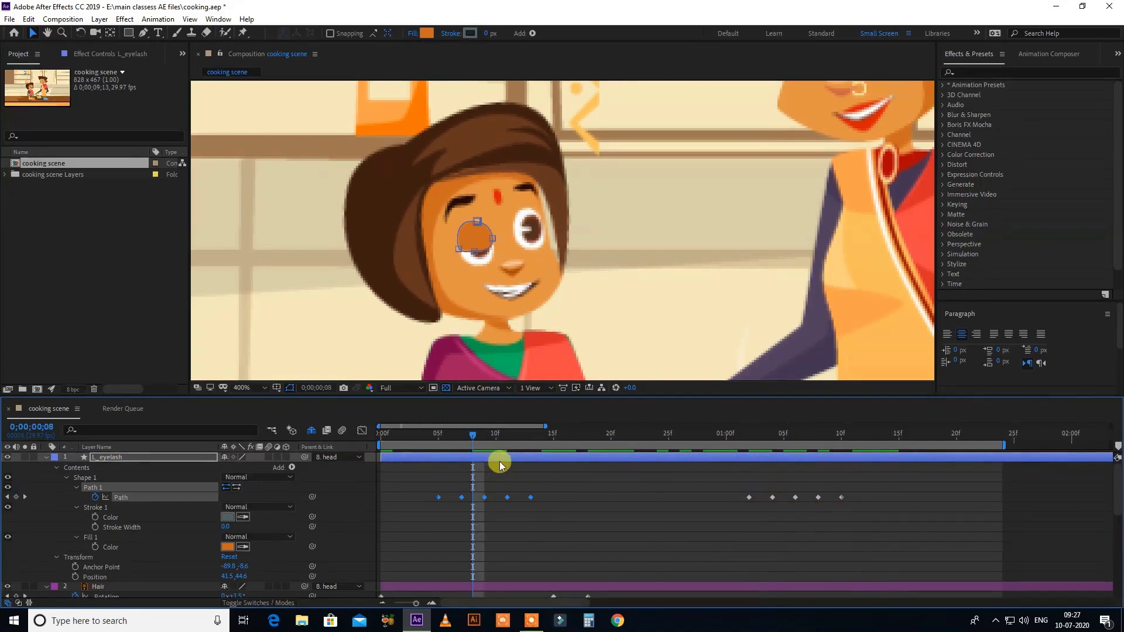
pyautogui.click(500, 462)
pyautogui.click(484, 436)
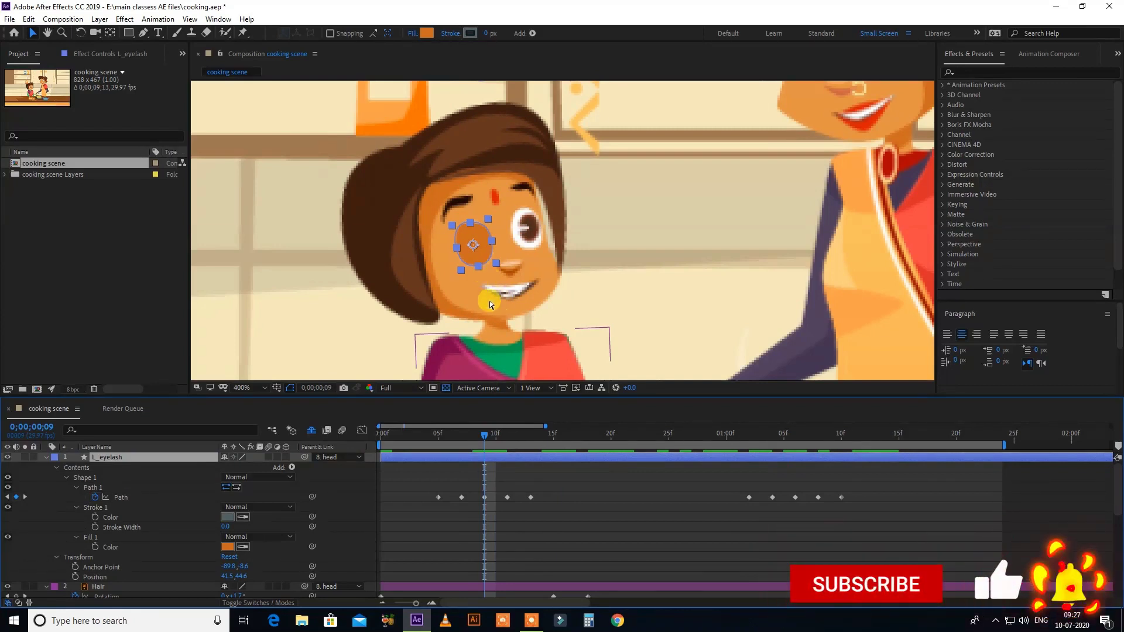
pyautogui.hotkey('ctrl', 'd')
pyautogui.moveTo(483, 242); pyautogui.dragTo(533, 228)
pyautogui.press('s')
pyautogui.press('.')
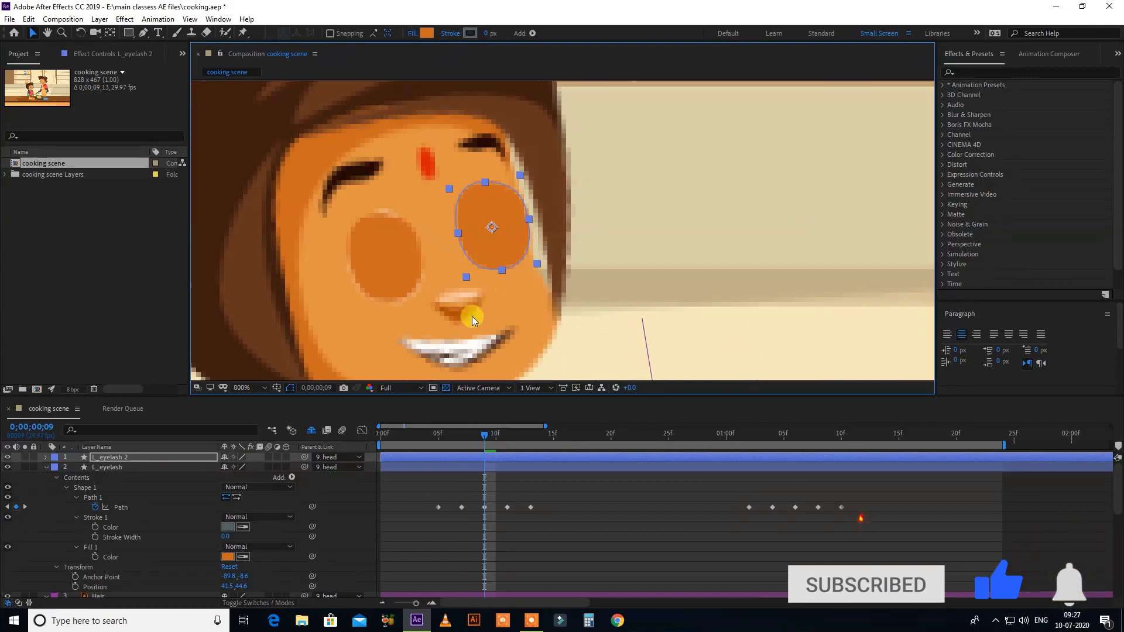
# - Scale the L_eyelash 2 eyelid down to 94.4% so it fits the girl's other eye
pyautogui.click(251, 465)
pyautogui.moveTo(252, 466); pyautogui.dragTo(212, 457)
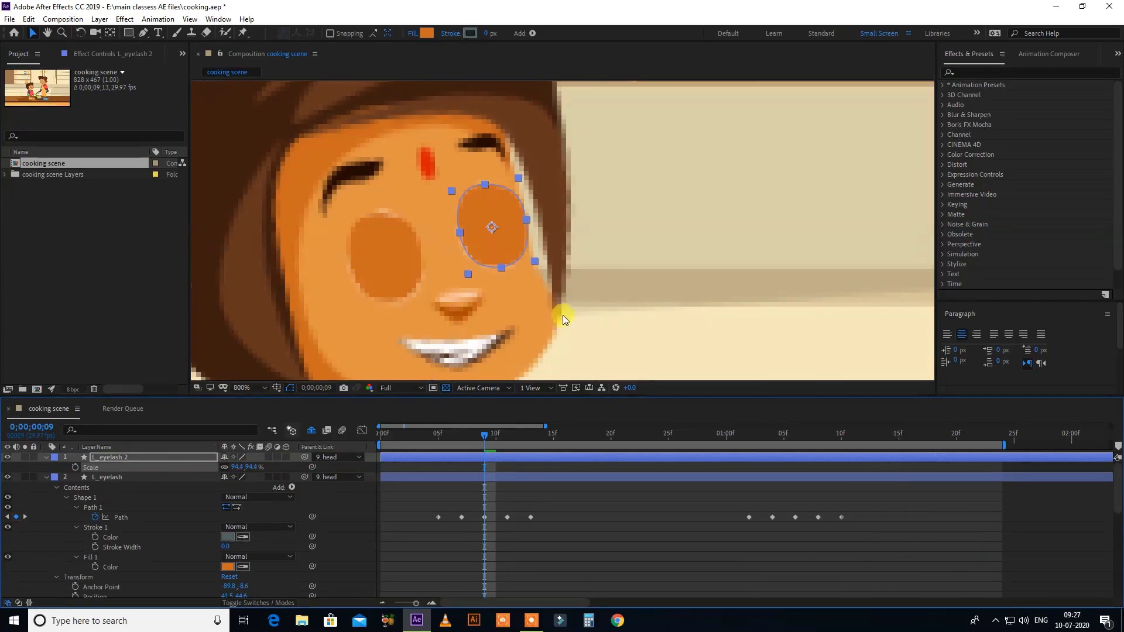
pyautogui.press(',')
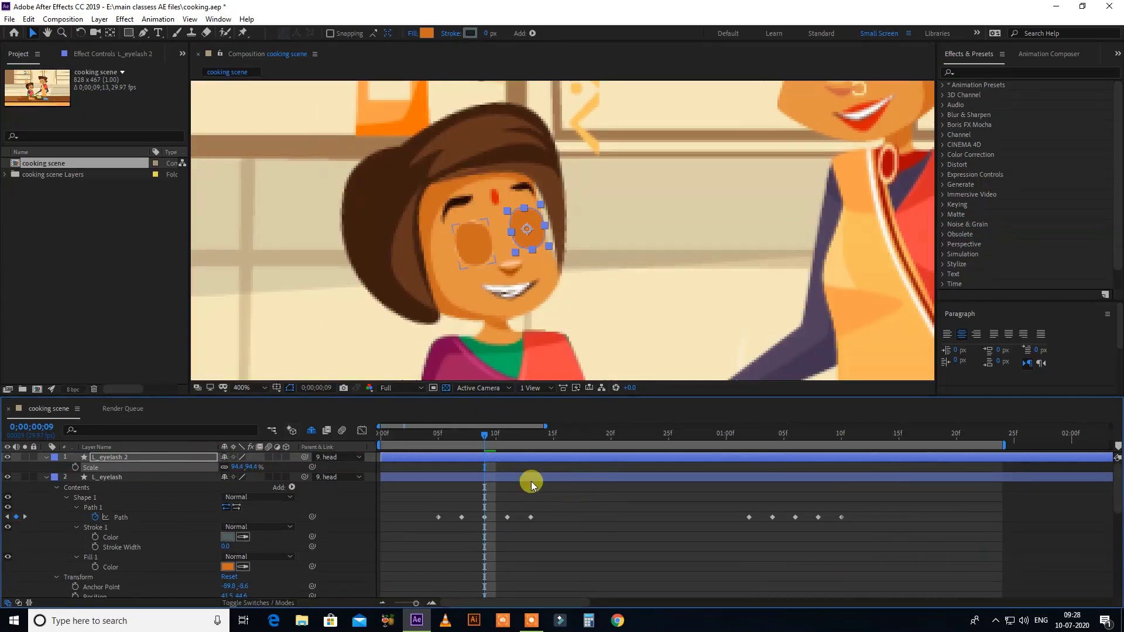
# - Recolour the fill of both eyelid shapes with the skin tone E29344 sampled from the girl's forehead
pyautogui.keyDown('shift'); pyautogui.click(523, 479); pyautogui.keyUp('shift')
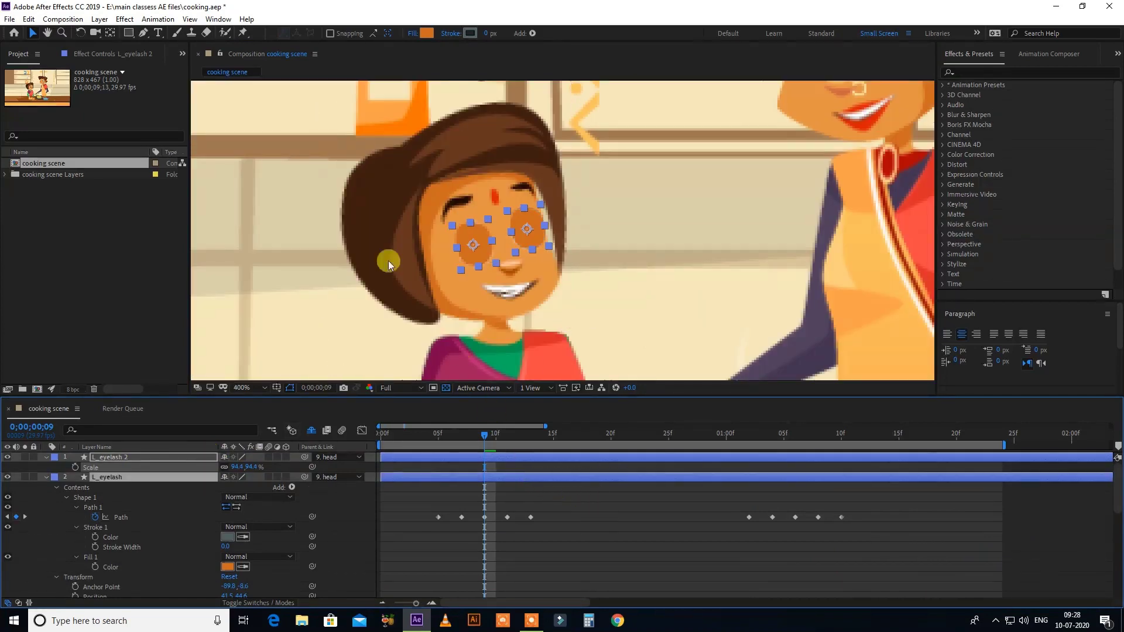
pyautogui.click(428, 34)
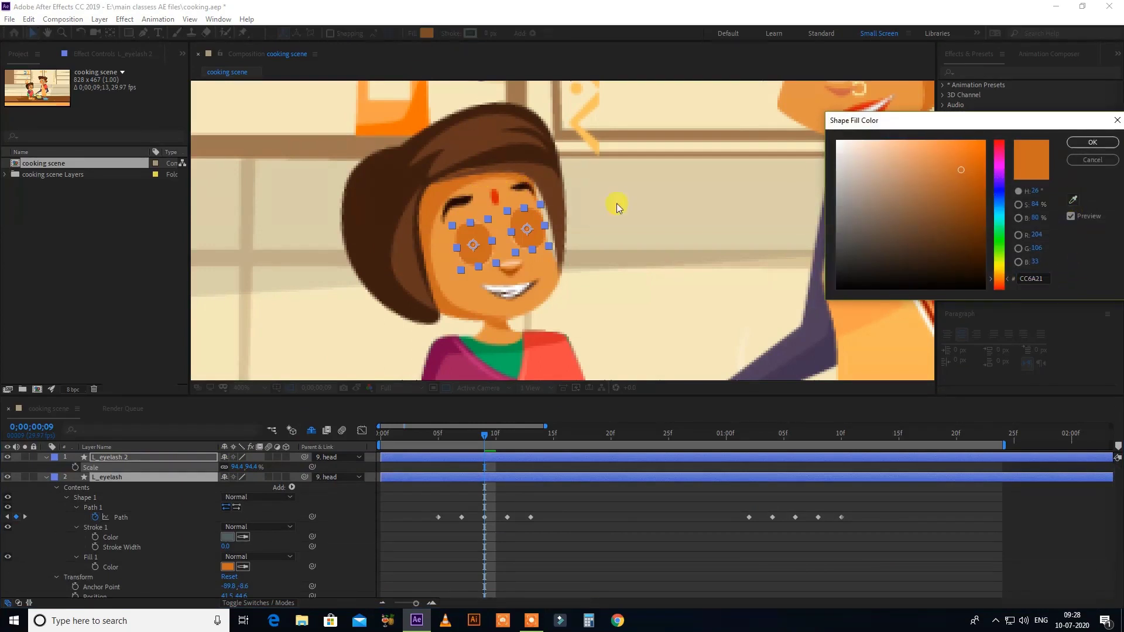
pyautogui.click(1073, 200)
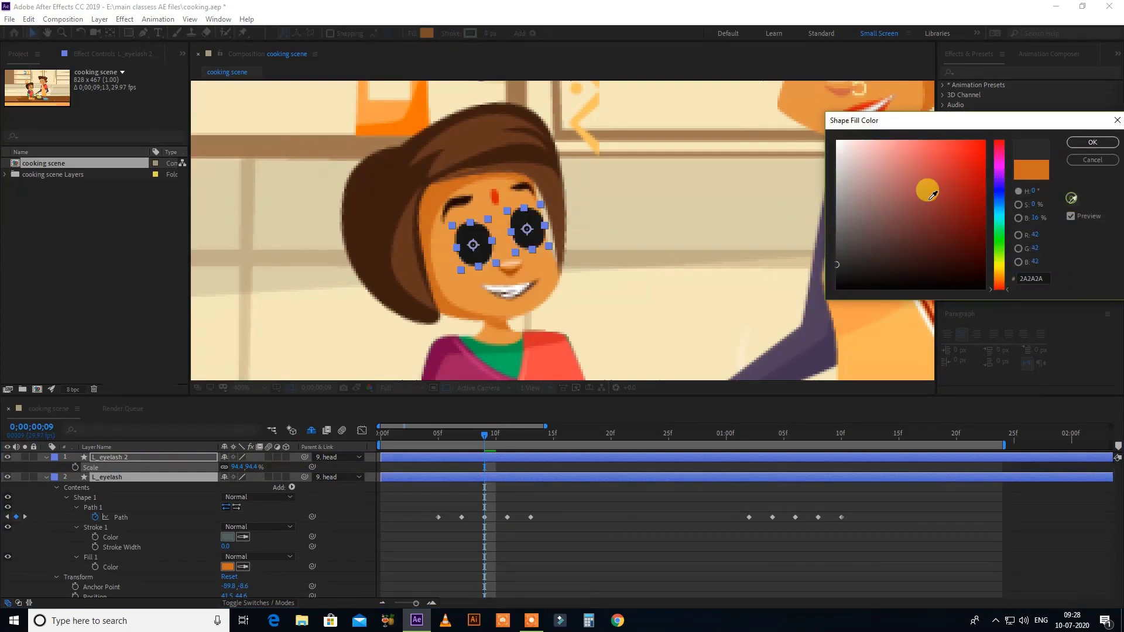
pyautogui.click(486, 190)
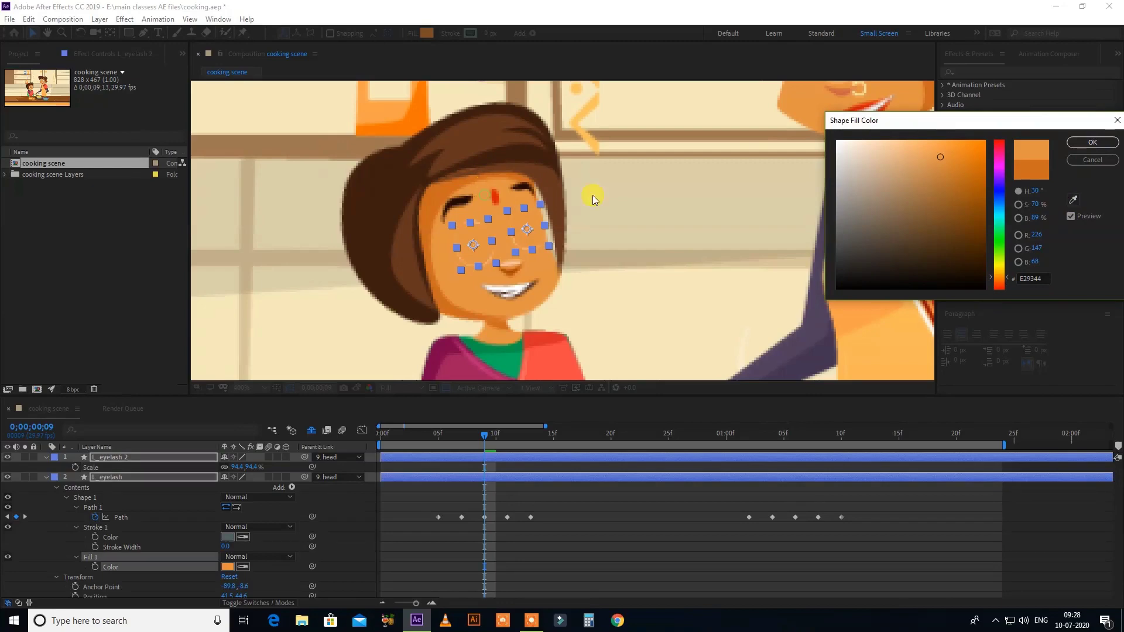
pyautogui.click(1093, 142)
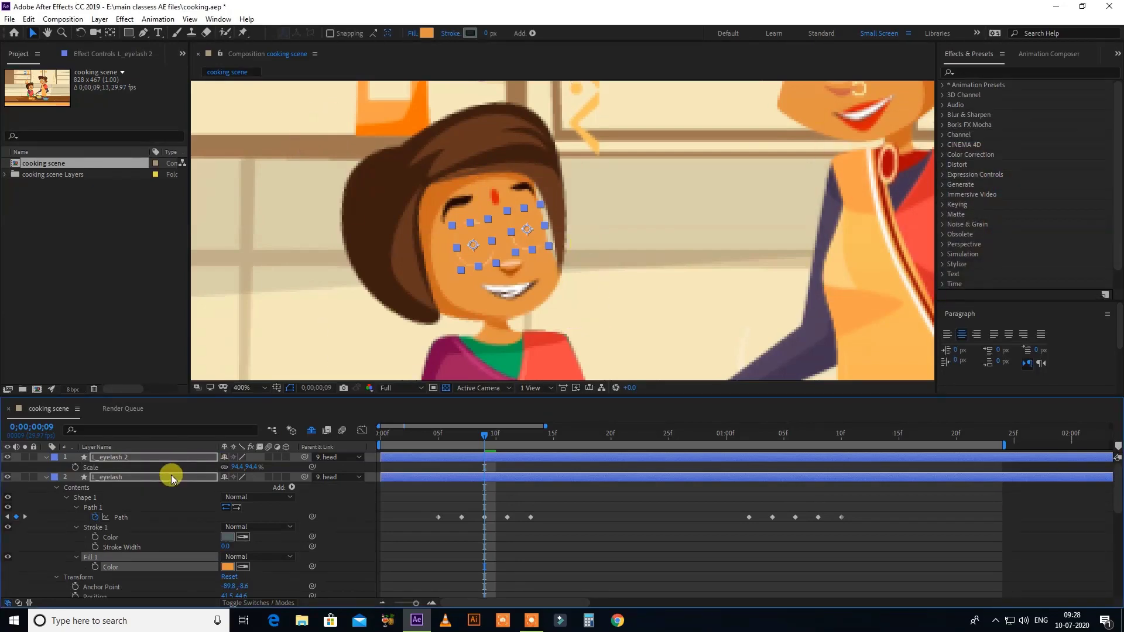
# - Enlarge both eyelids together, bringing L_eyelash 2 to 101.8% and L_eyelash to 107.4% scale
pyautogui.press('u')
pyautogui.press('s')
pyautogui.moveTo(250, 468); pyautogui.dragTo(289, 463)
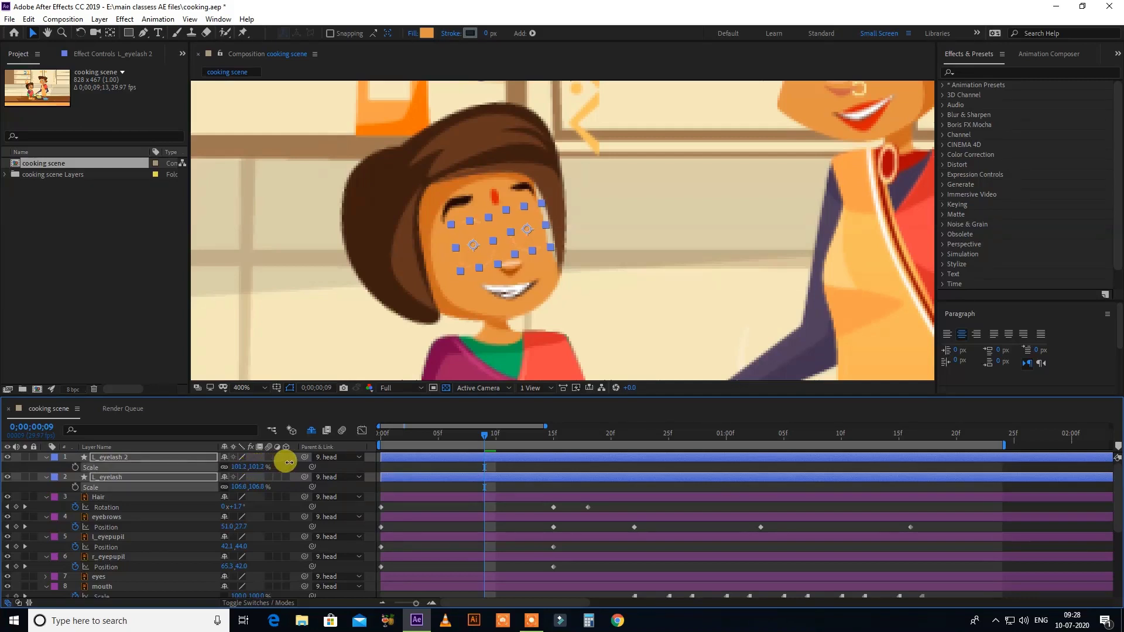
pyautogui.press('Left')
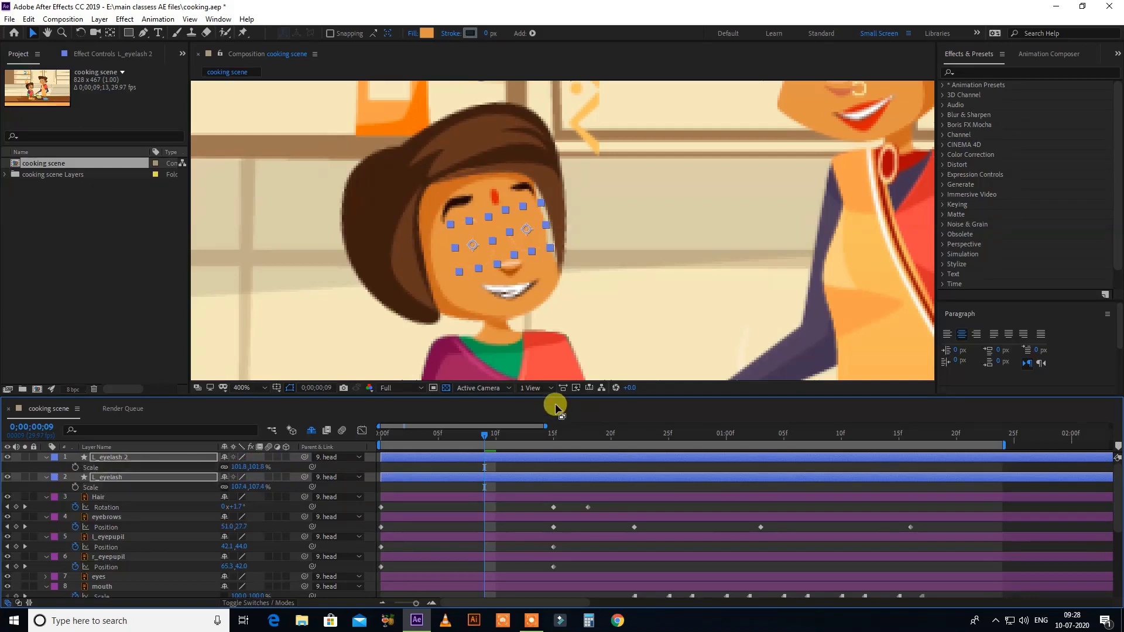
pyautogui.click(677, 486)
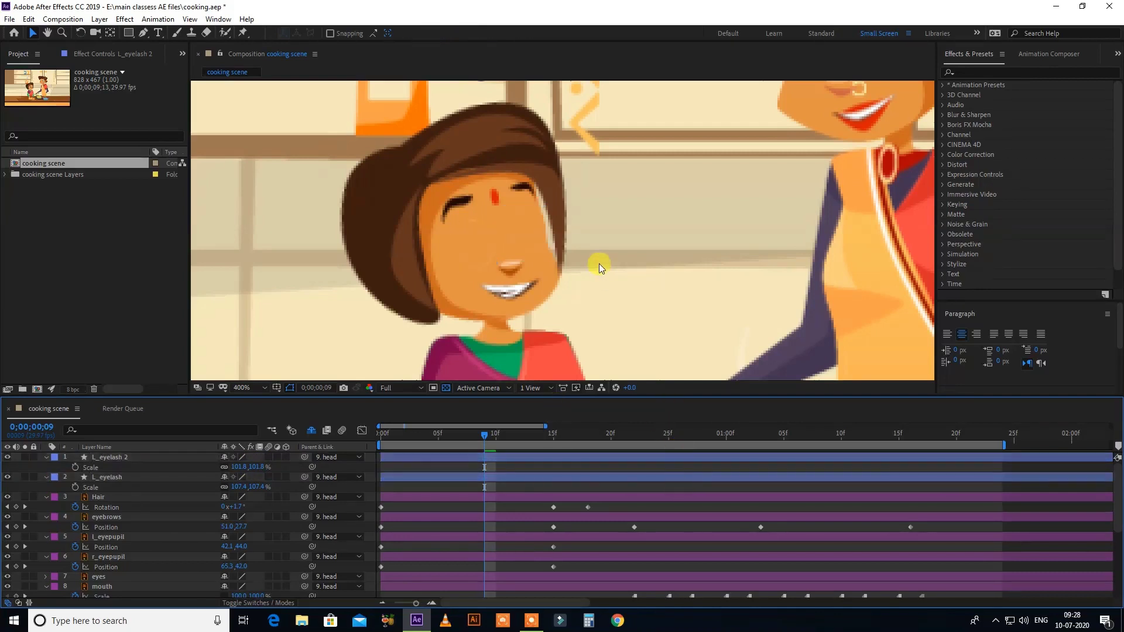
# - Preview the animation from frame 0 to review the girl's head turn, blinks and talking
pyautogui.press(',')
pyautogui.press(',')
pyautogui.moveTo(433, 438); pyautogui.dragTo(293, 468)
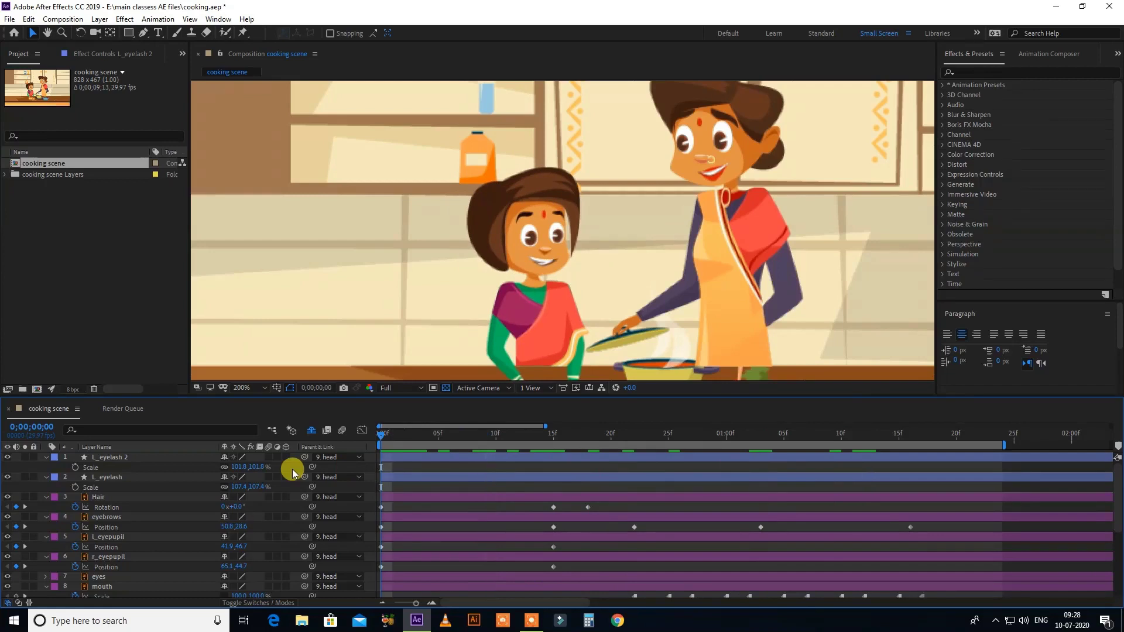
pyautogui.press('space')
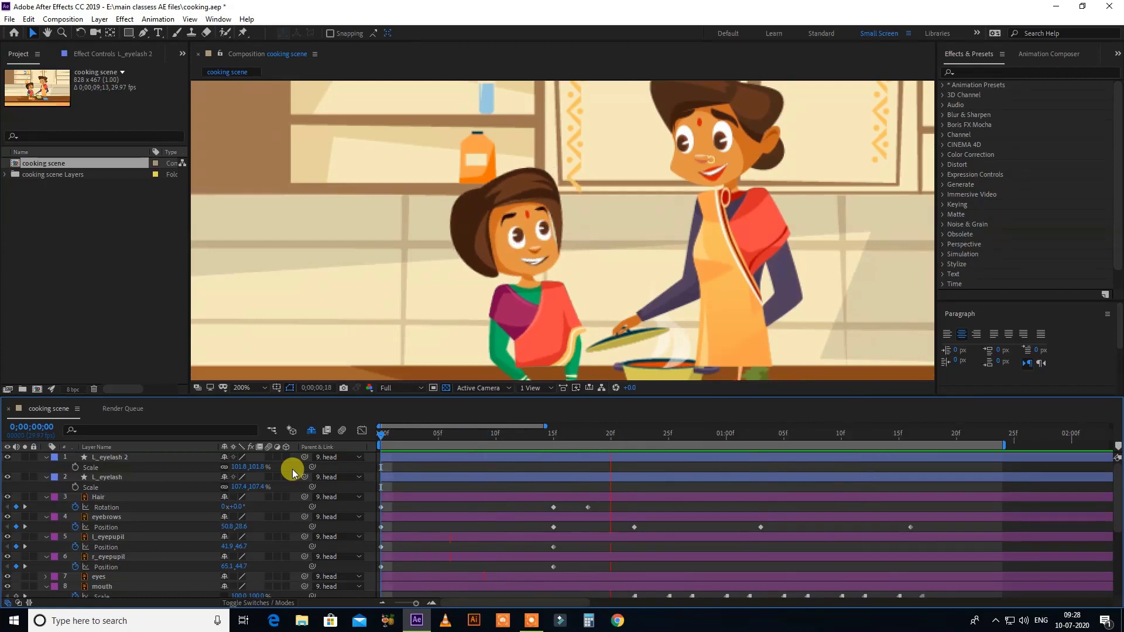
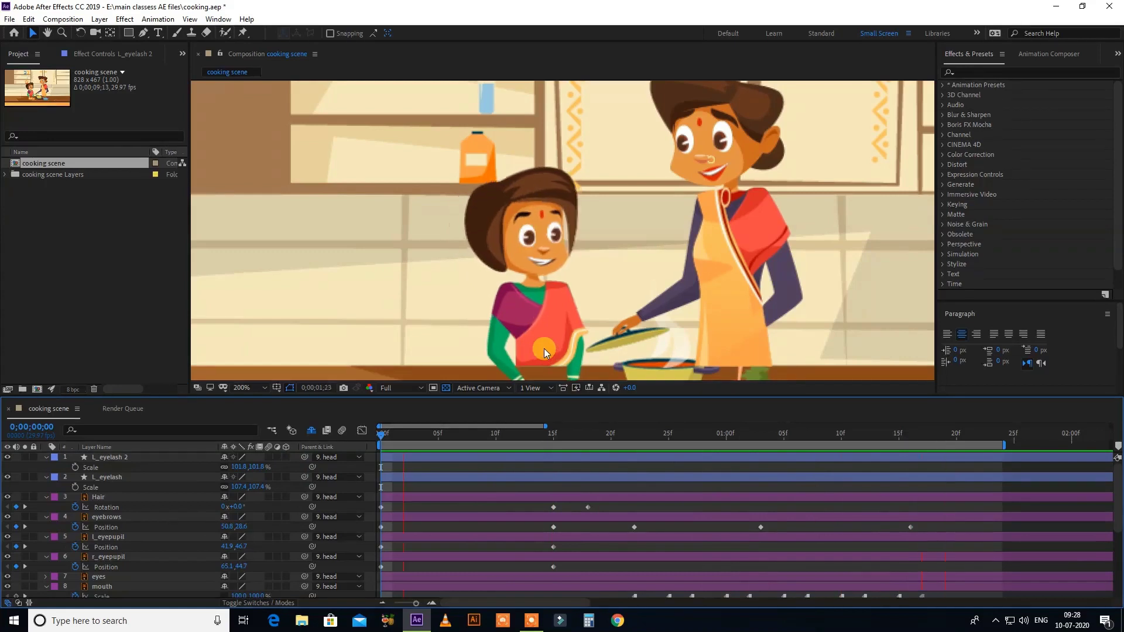
pyautogui.press('space')
pyautogui.moveTo(554, 436); pyautogui.dragTo(530, 475)
pyautogui.moveTo(666, 473); pyautogui.dragTo(381, 500)
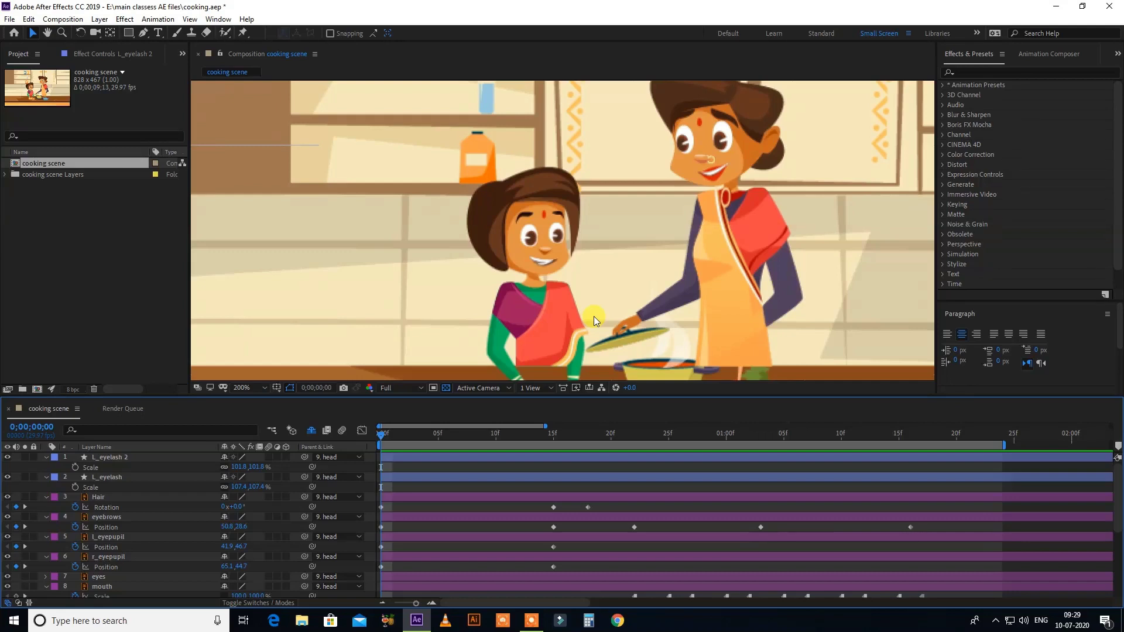
# - Examine the girl, the woman and the cooking pot at several frames to plan the remaining animation
pyautogui.press('h')
pyautogui.moveTo(678, 168); pyautogui.dragTo(602, 180)
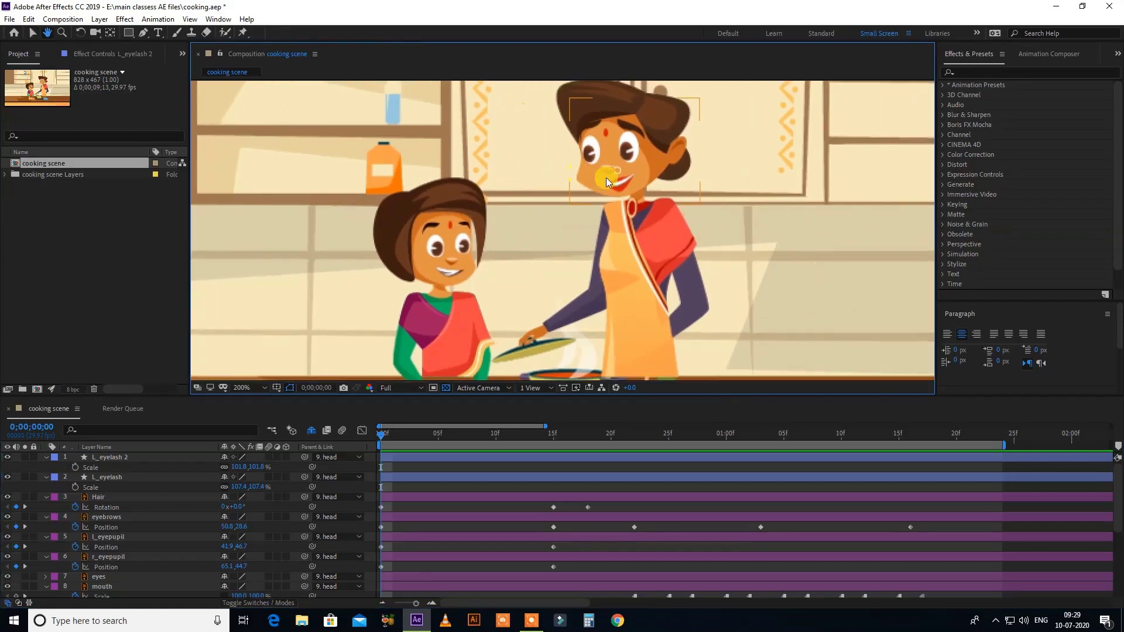
pyautogui.press('v')
pyautogui.moveTo(500, 442); pyautogui.dragTo(582, 475)
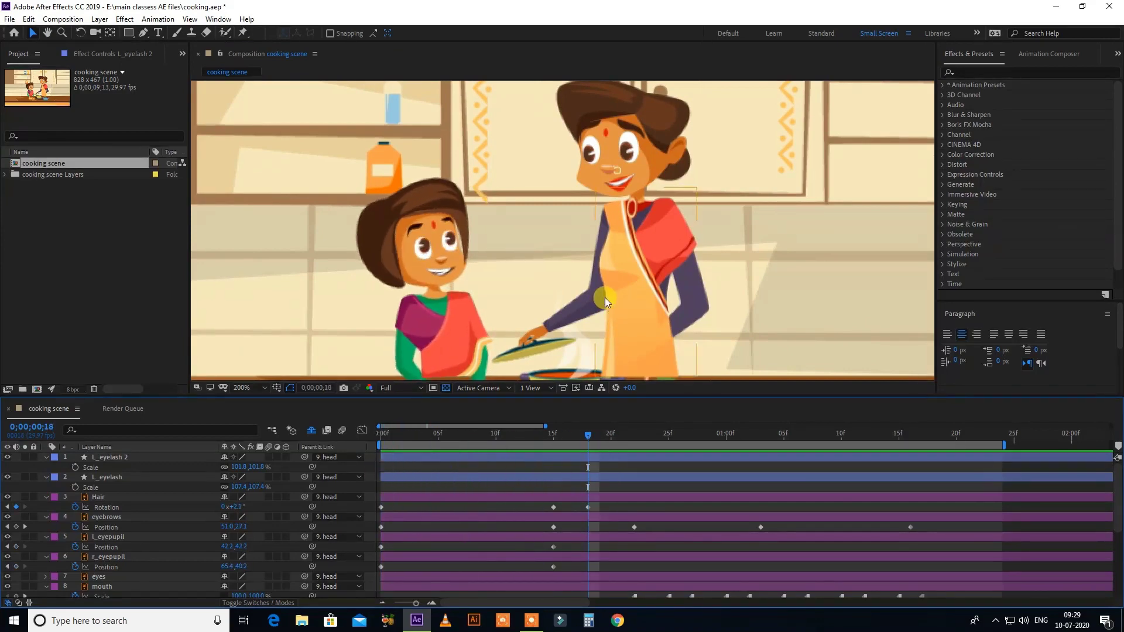
pyautogui.moveTo(579, 436); pyautogui.dragTo(850, 473)
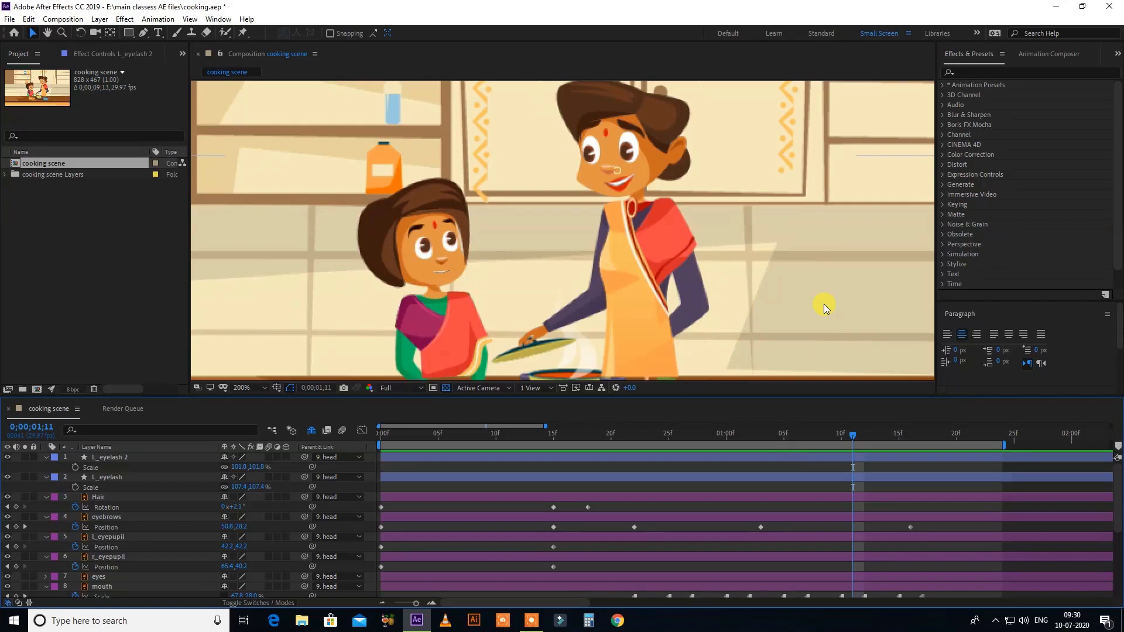
pyautogui.press('h')
pyautogui.moveTo(680, 291); pyautogui.dragTo(660, 246)
pyautogui.press('v')
pyautogui.click(406, 227)
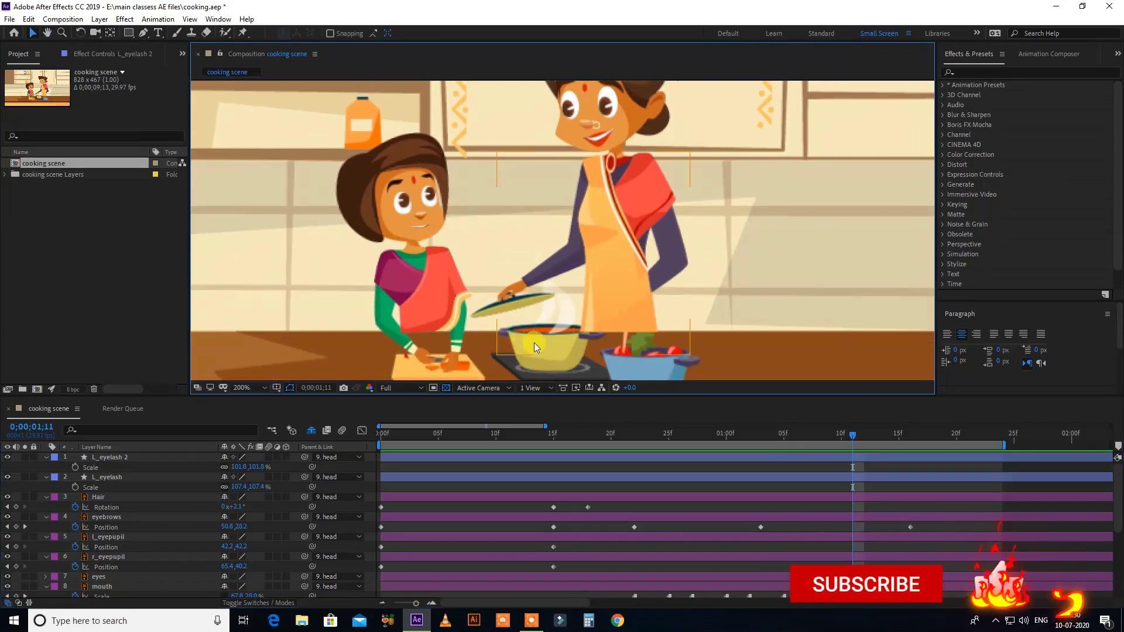
pyautogui.click(534, 343)
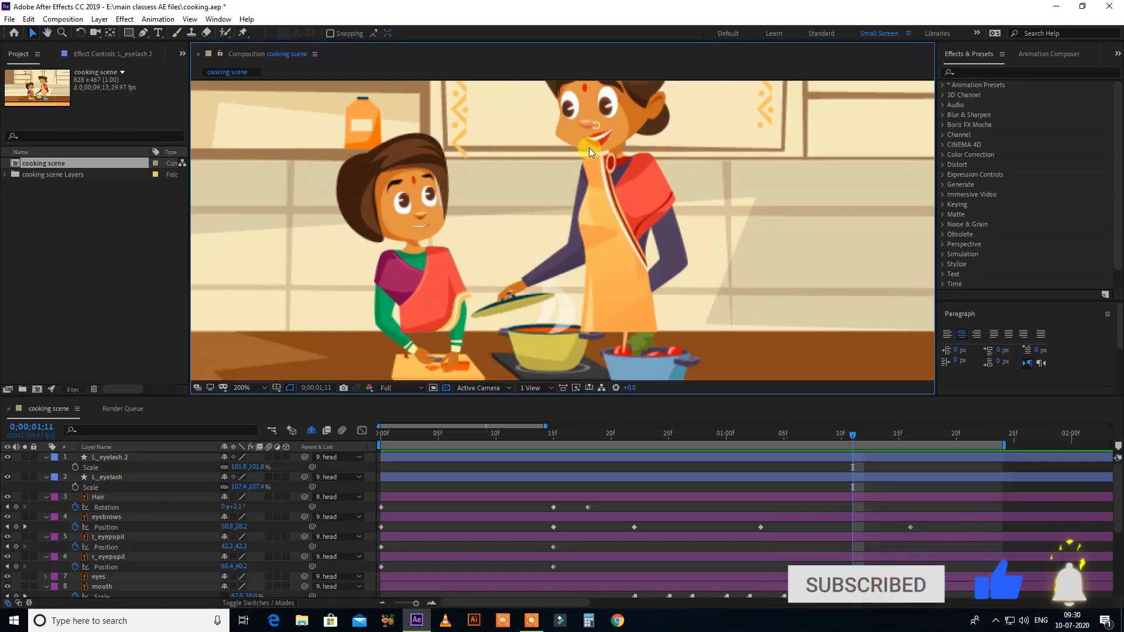
pyautogui.click(414, 244)
pyautogui.click(420, 273)
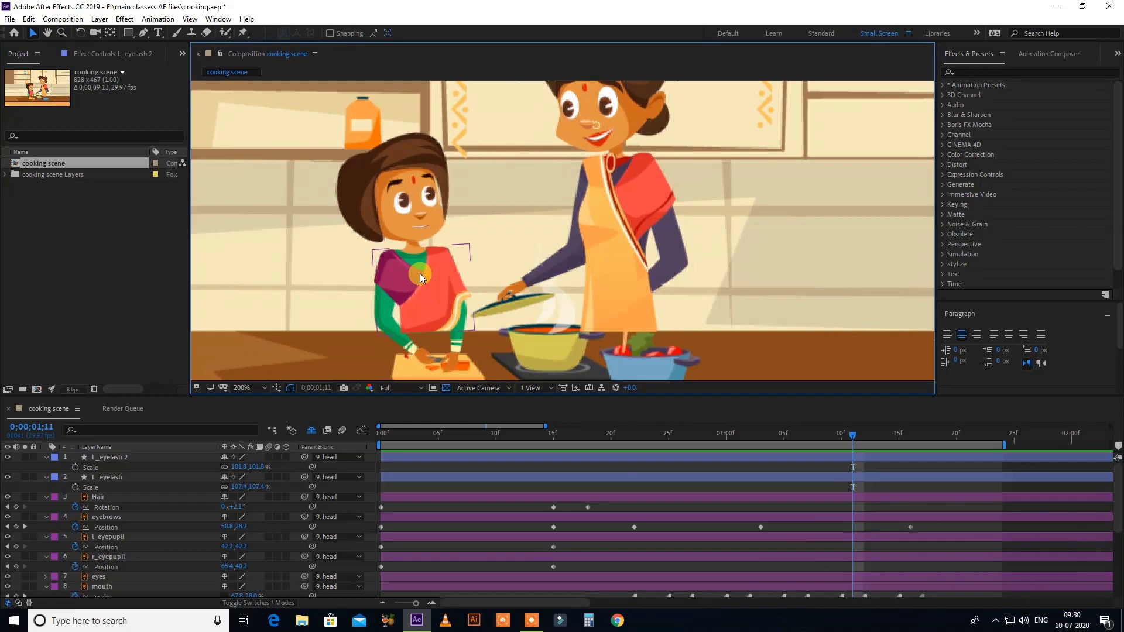
pyautogui.click(489, 317)
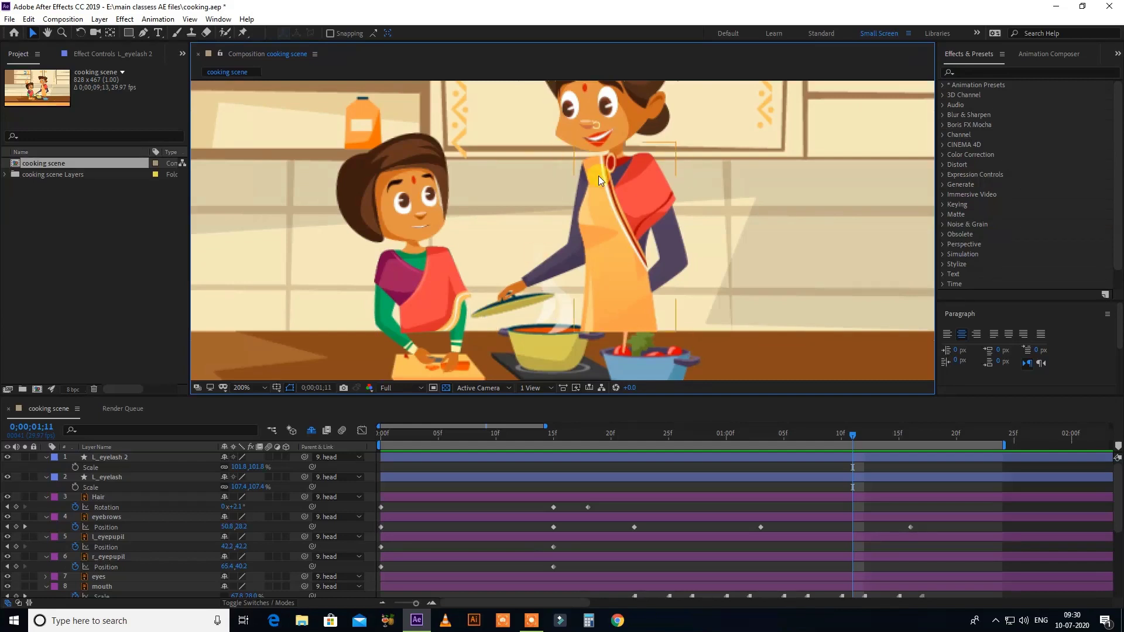
# - Scrub through the timeline and play the whole cooking scene from frame 0
pyautogui.moveTo(709, 434); pyautogui.dragTo(404, 436)
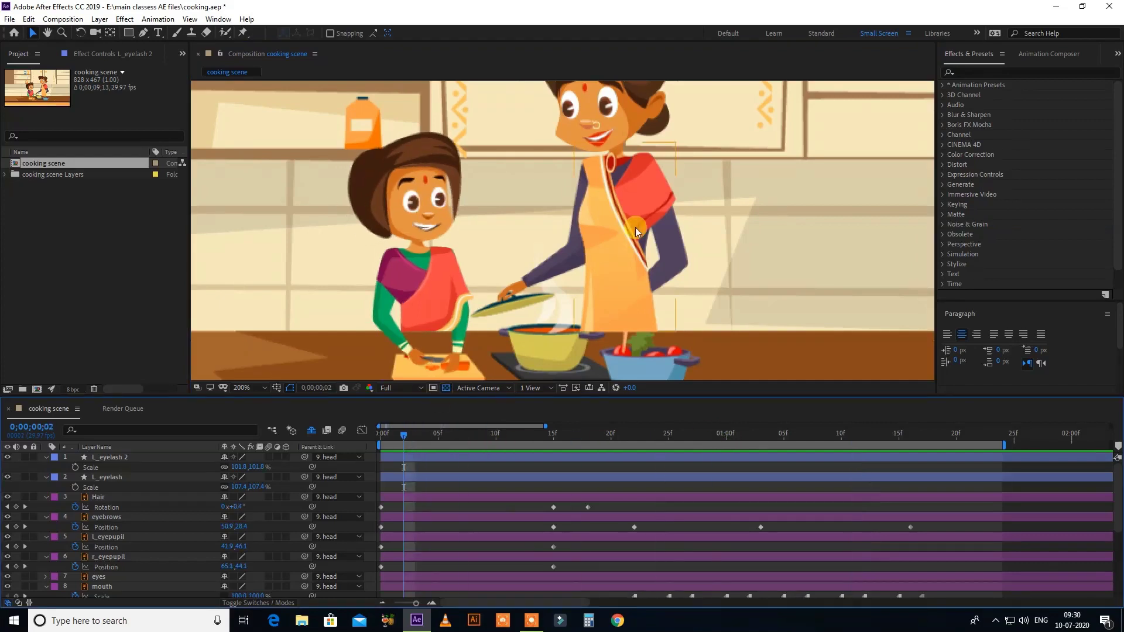
pyautogui.scroll(-2, 634, 228)
pyautogui.scroll(2, 636, 229)
pyautogui.moveTo(547, 434); pyautogui.dragTo(821, 451)
pyautogui.press('Home')
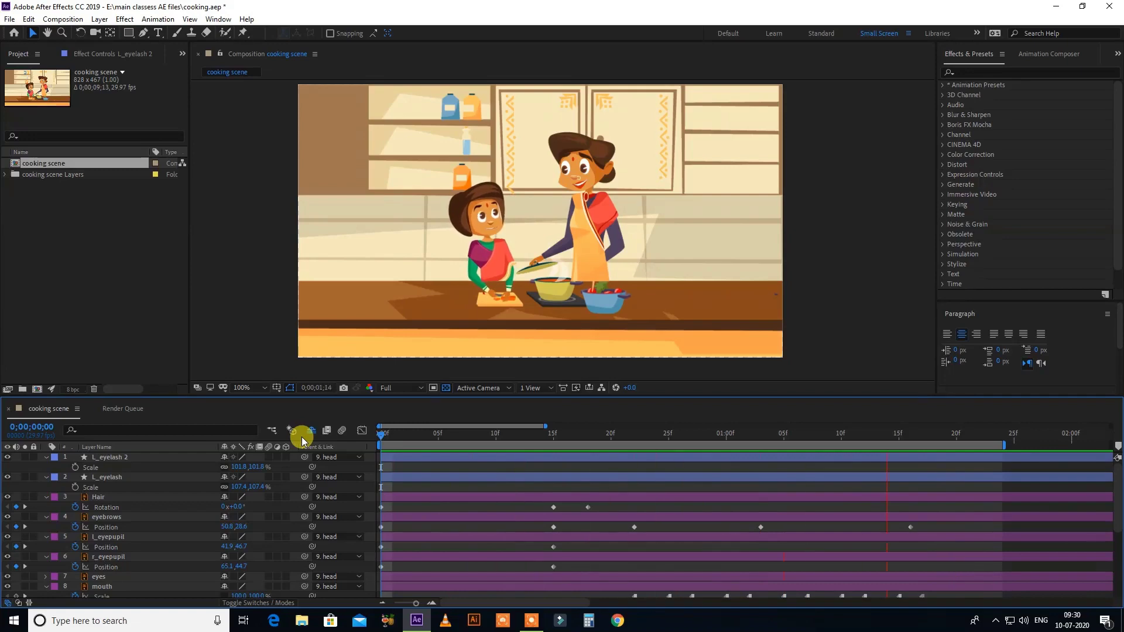
pyautogui.press('space')
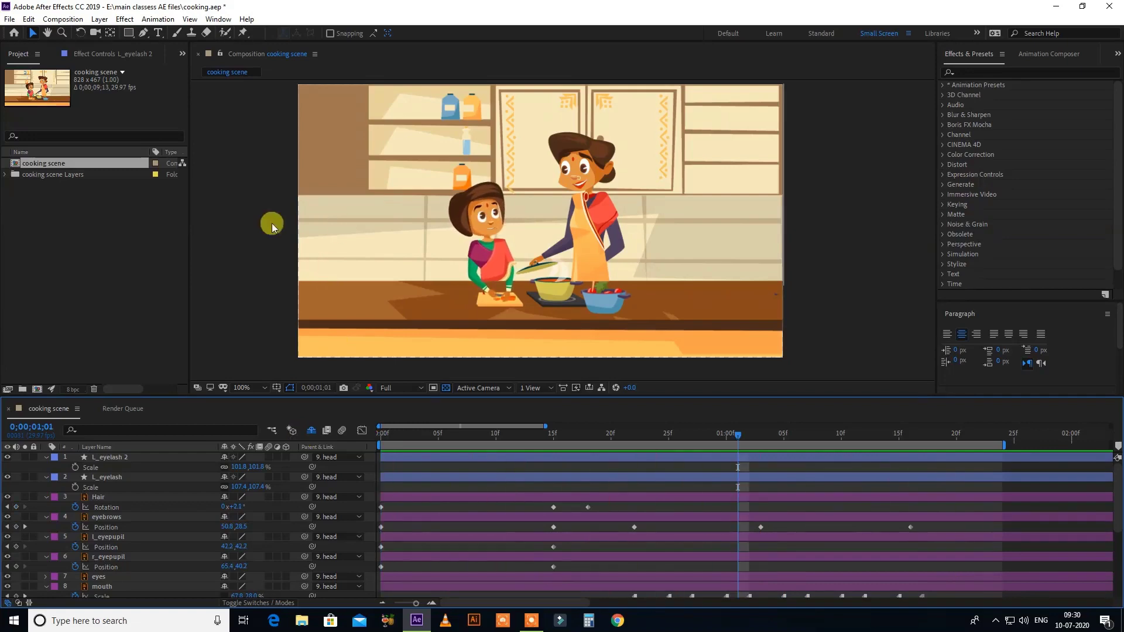
# - Select the woman's saree layer and place its anchor point at the saree's lower edge
pyautogui.scroll(2, 476, 226)
pyautogui.moveTo(482, 242); pyautogui.dragTo(449, 264)
pyautogui.scroll(-1, 522, 270)
pyautogui.scroll(-1, 522, 269)
pyautogui.scroll(1, 522, 269)
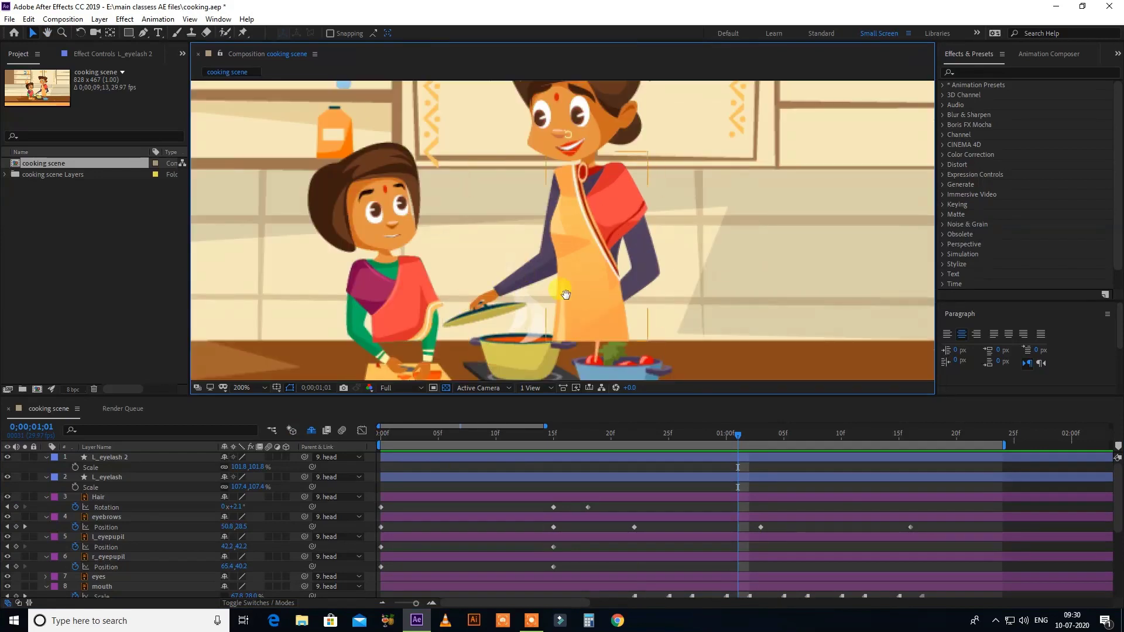
pyautogui.moveTo(566, 294); pyautogui.dragTo(550, 273)
pyautogui.scroll(-5, 148, 535)
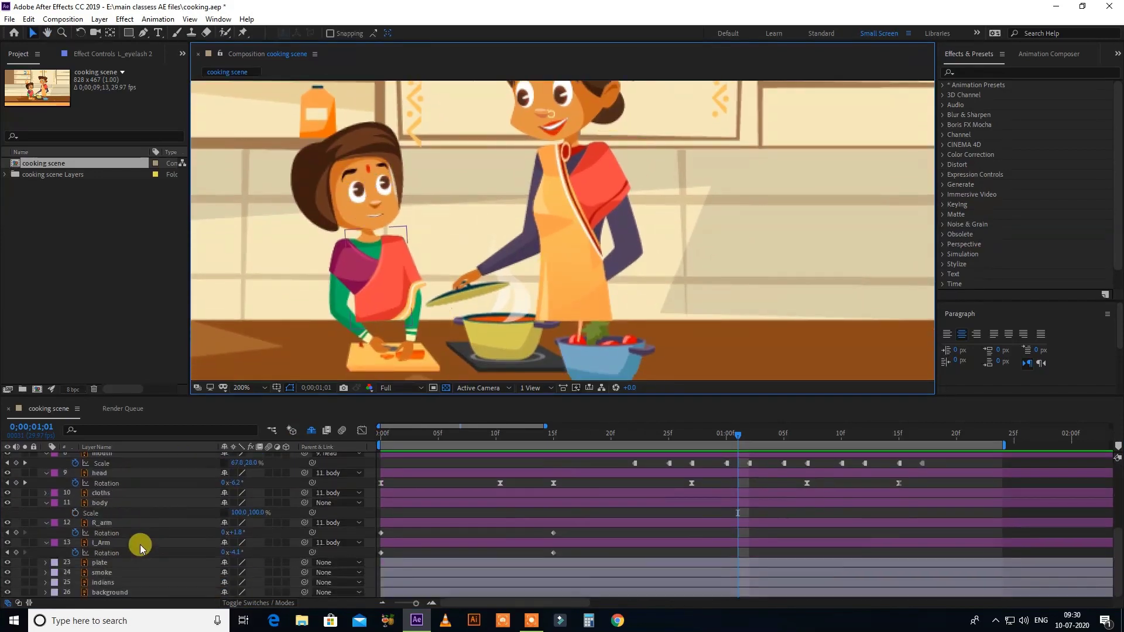
pyautogui.click(562, 282)
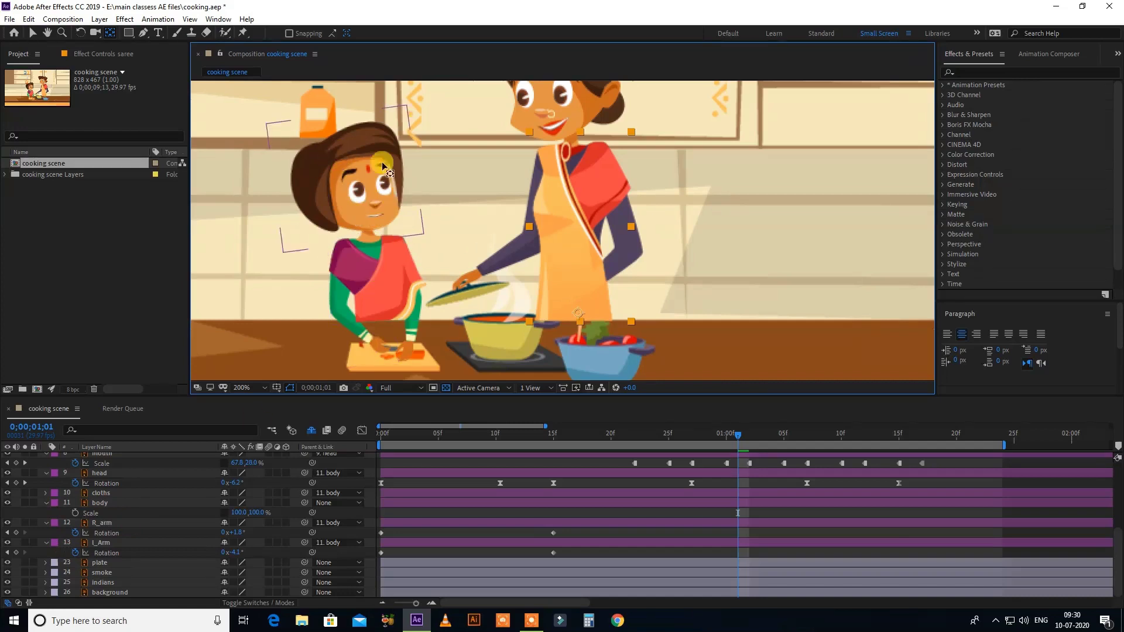
# - Show the hidden shy layers and parent the woman's layers from Hair through saree to her body layer
pyautogui.scroll(3, 123, 560)
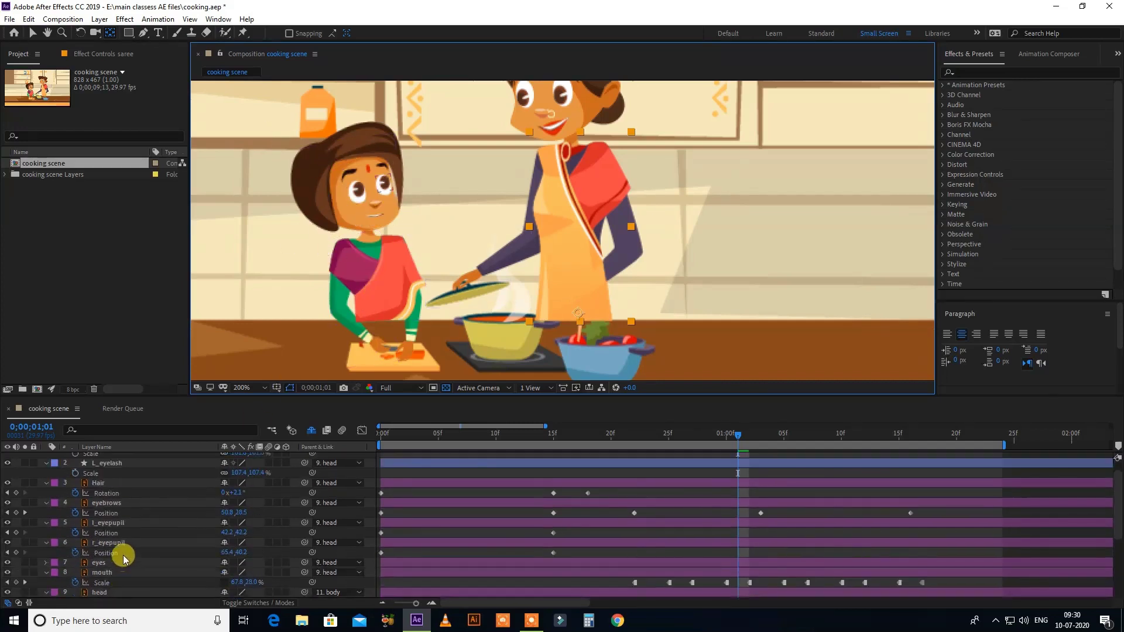
pyautogui.scroll(1, 123, 557)
pyautogui.scroll(-5, 123, 549)
pyautogui.click(311, 431)
pyautogui.scroll(-4, 135, 529)
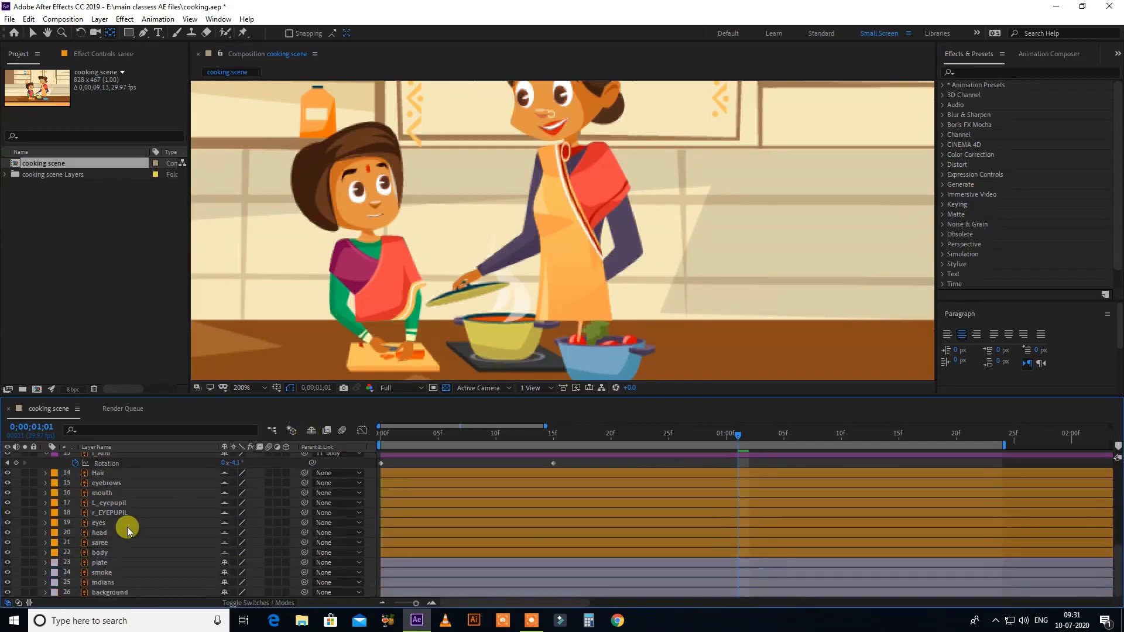
pyautogui.click(101, 542)
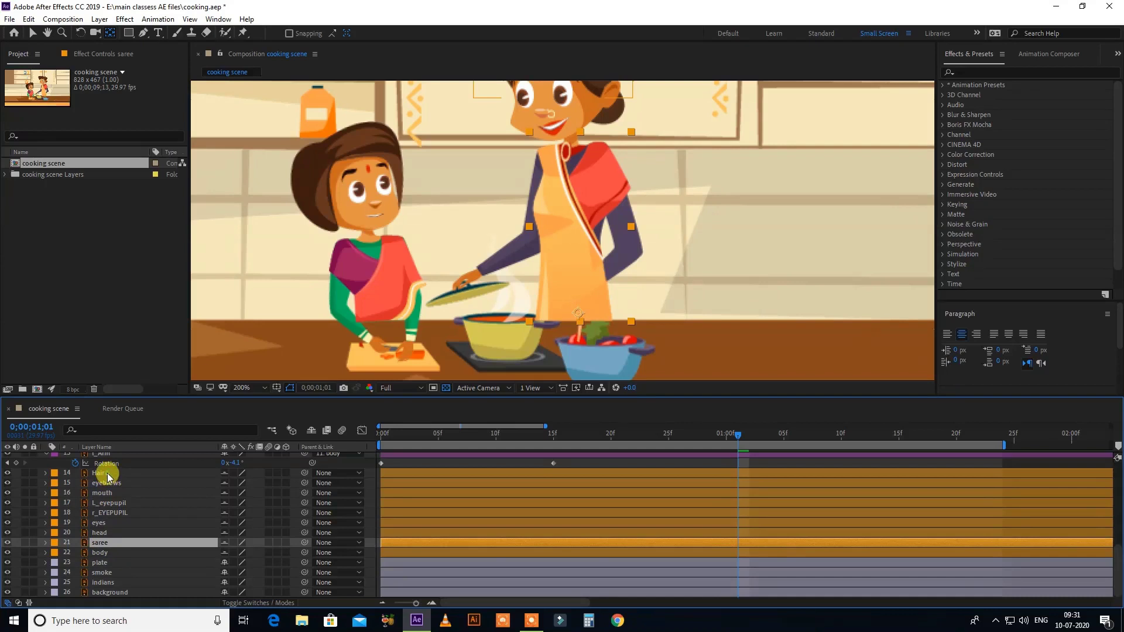
pyautogui.keyDown('shift'); pyautogui.click(107, 475); pyautogui.keyUp('shift')
pyautogui.moveTo(305, 472); pyautogui.dragTo(108, 552)
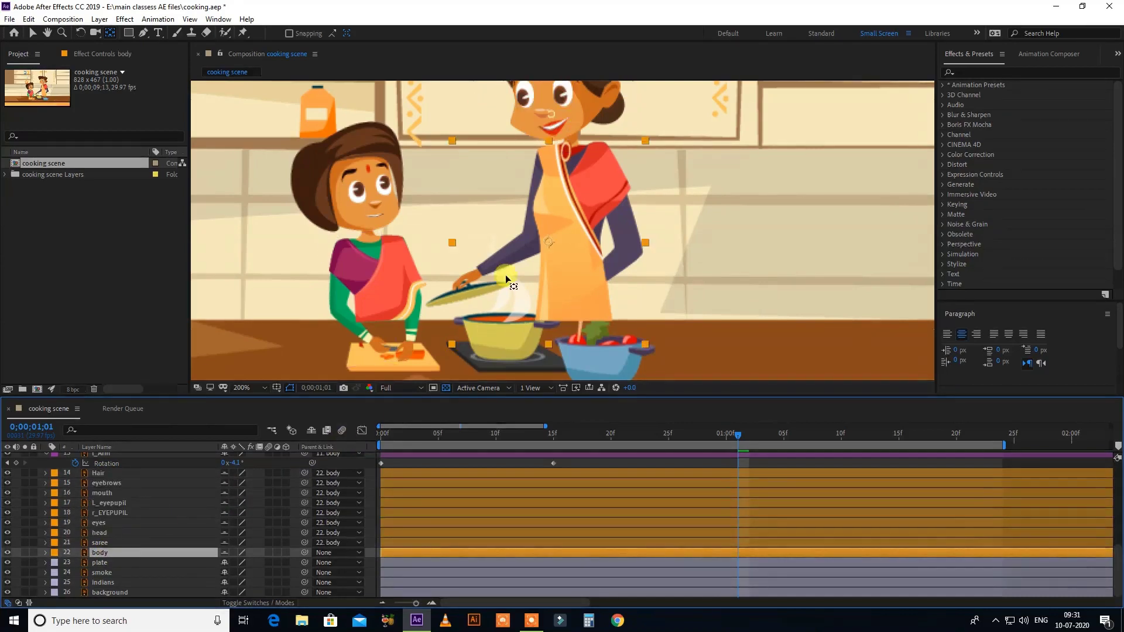
# - Move the woman's body anchor point down to the saree's lower edge and set a Scale keyframe at 0;00;01;01
pyautogui.moveTo(548, 246); pyautogui.dragTo(574, 321)
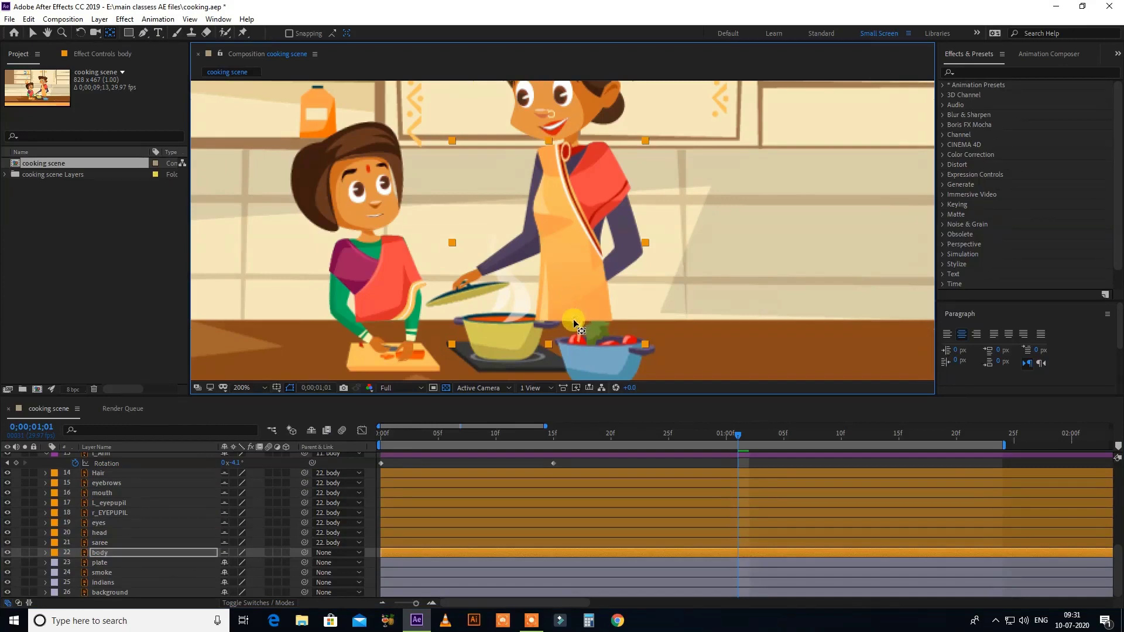
pyautogui.click(168, 554)
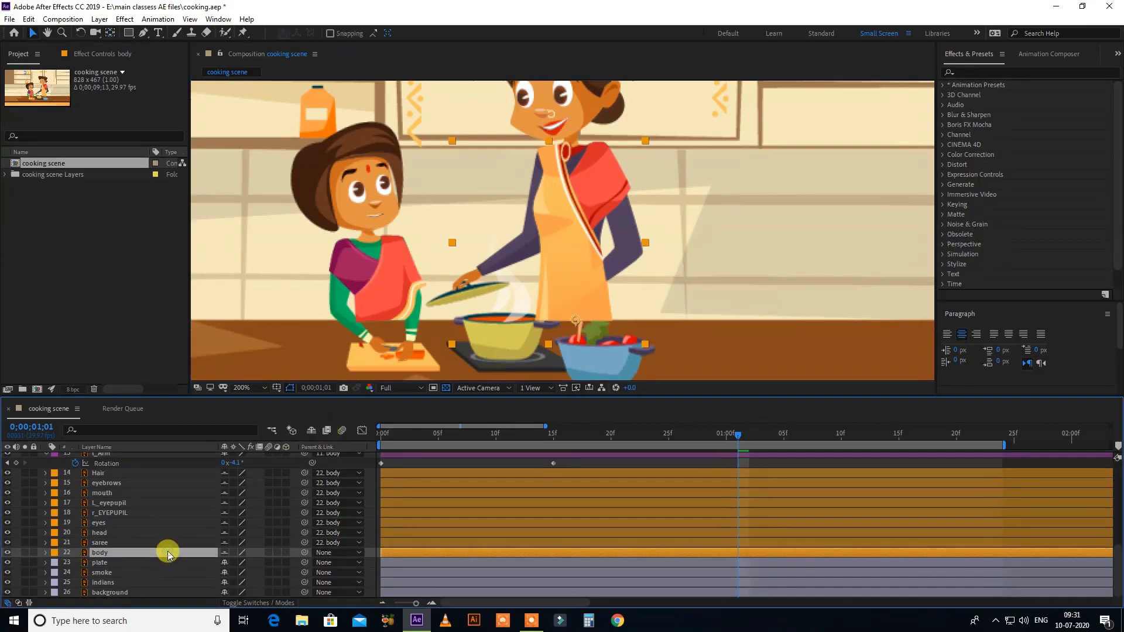
pyautogui.press('s')
pyautogui.click(75, 563)
# - Keyframe the woman's body Scale: stretched slightly taller at 0;00;01;05, 95% high at 0;00;01;08 and 100% at 0;00;01;12
pyautogui.moveTo(739, 436); pyautogui.dragTo(770, 437)
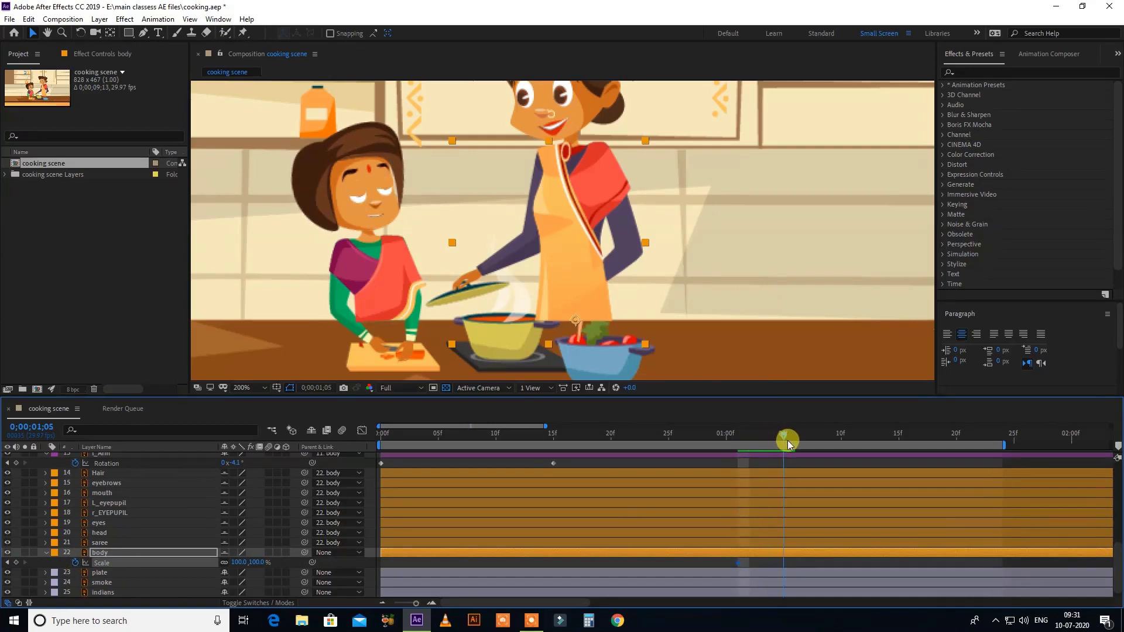
pyautogui.moveTo(258, 562); pyautogui.dragTo(253, 565)
pyautogui.moveTo(811, 437); pyautogui.dragTo(819, 436)
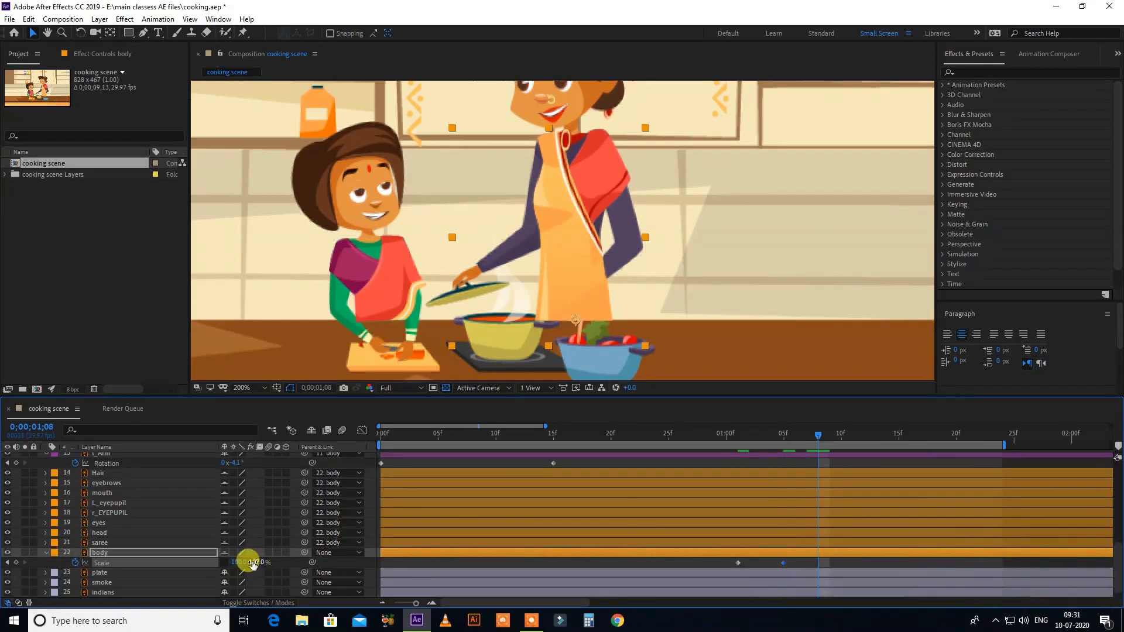
pyautogui.write('95')
pyautogui.press('Return')
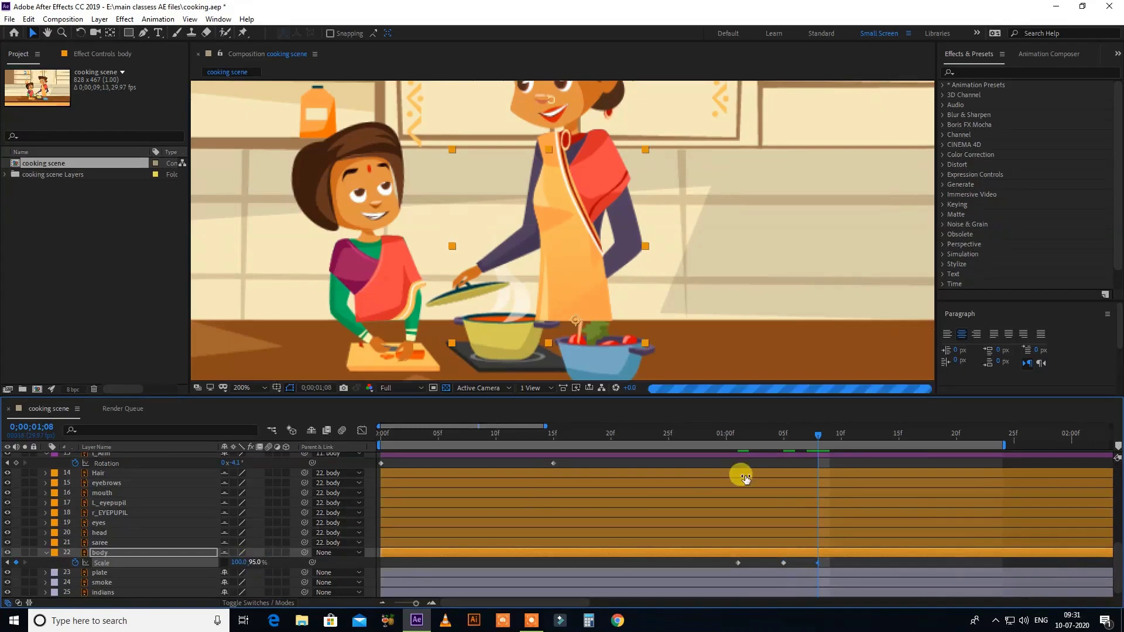
pyautogui.moveTo(814, 440); pyautogui.dragTo(864, 437)
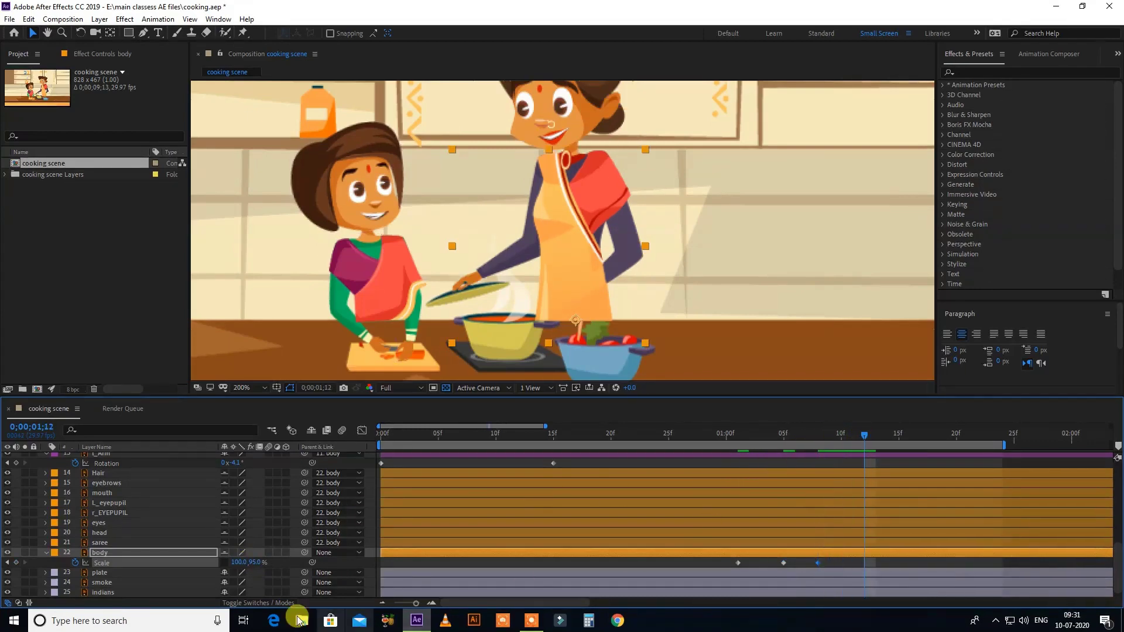
pyautogui.write('100')
pyautogui.press('Return')
# - Apply Easy Ease to all Scale keyframes of the woman's body layer
pyautogui.moveTo(879, 562); pyautogui.dragTo(734, 567)
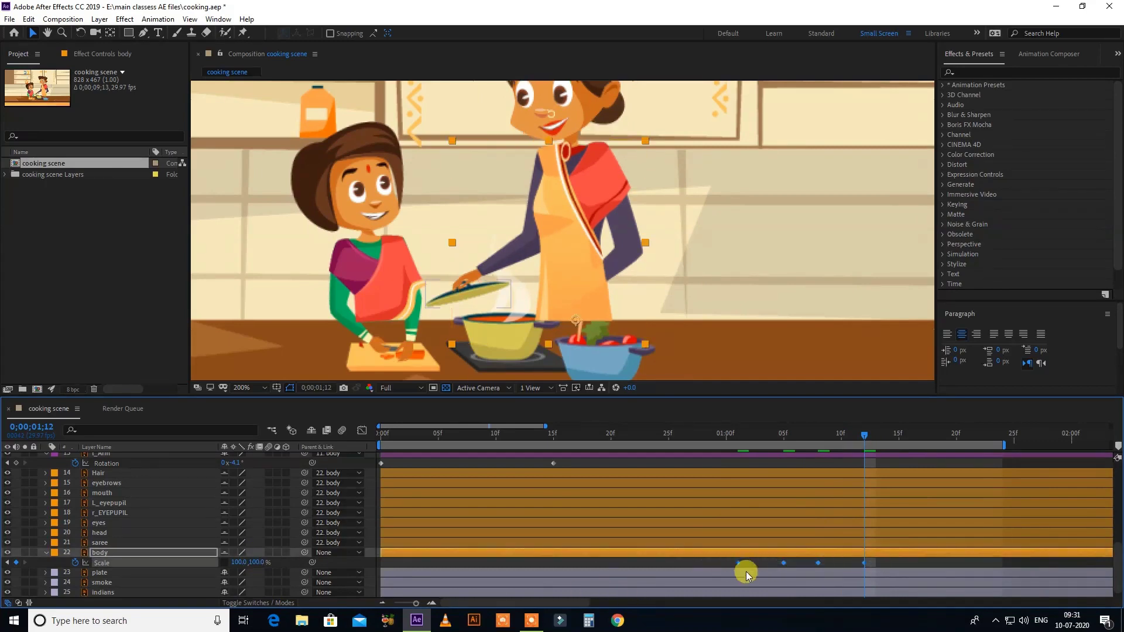
pyautogui.rightClick(737, 563)
pyautogui.moveTo(766, 556)
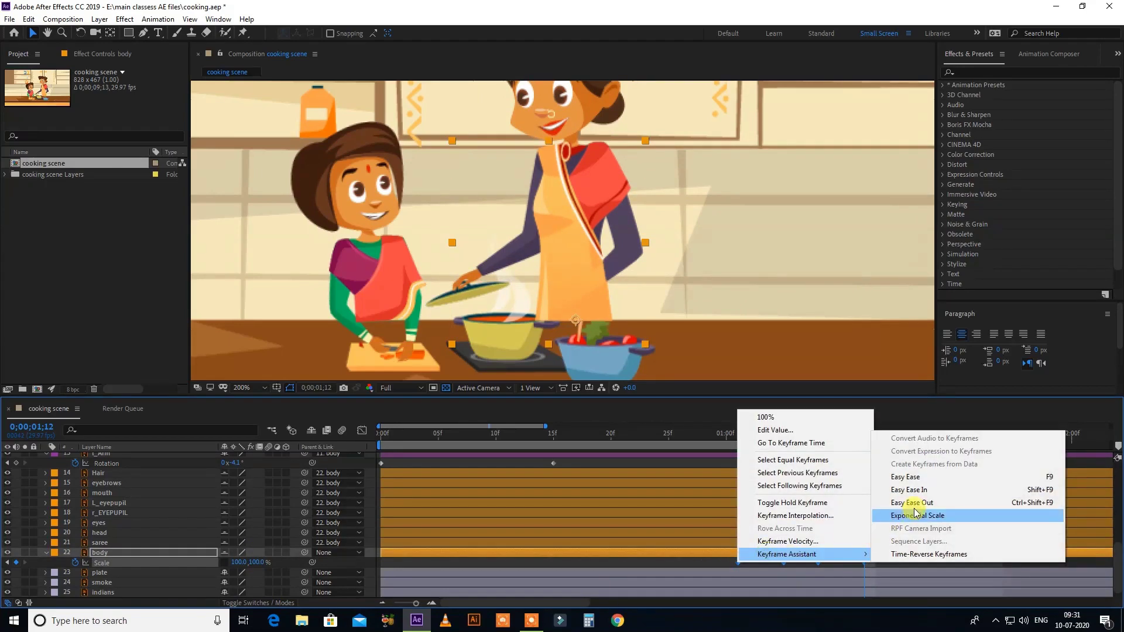
pyautogui.click(923, 478)
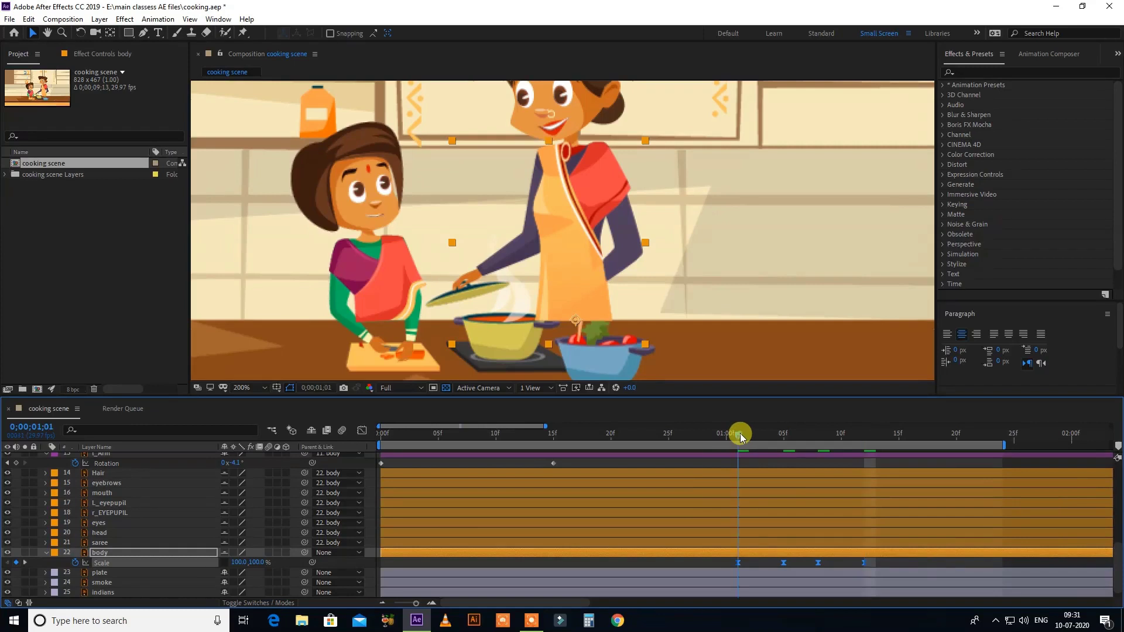
# - Keyframe the woman's body Rotation: 0° at 0;00;01;01, -1.6° at 0;00;01;05, -0.7° at 0;00;01;08 and 0° at 0;00;01;12
pyautogui.hotkey('shift', 'r')
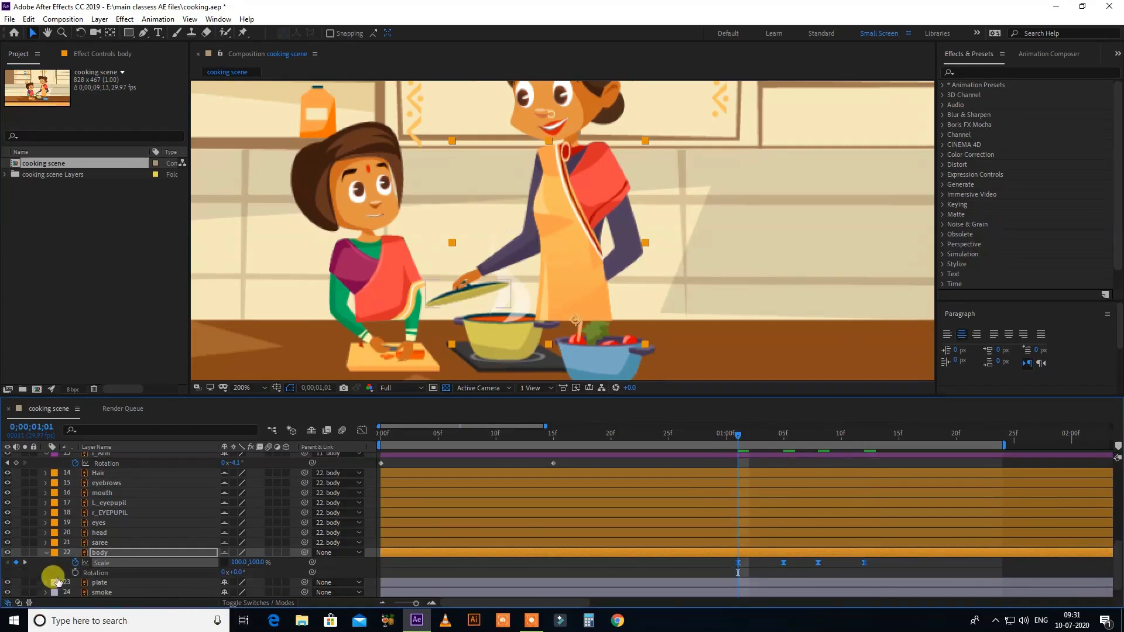
pyautogui.click(75, 573)
pyautogui.click(777, 436)
pyautogui.moveTo(231, 573)
pyautogui.mouseDown()
pyautogui.moveTo(251, 572)
pyautogui.moveTo(220, 572)
pyautogui.mouseUp()
pyautogui.click(813, 436)
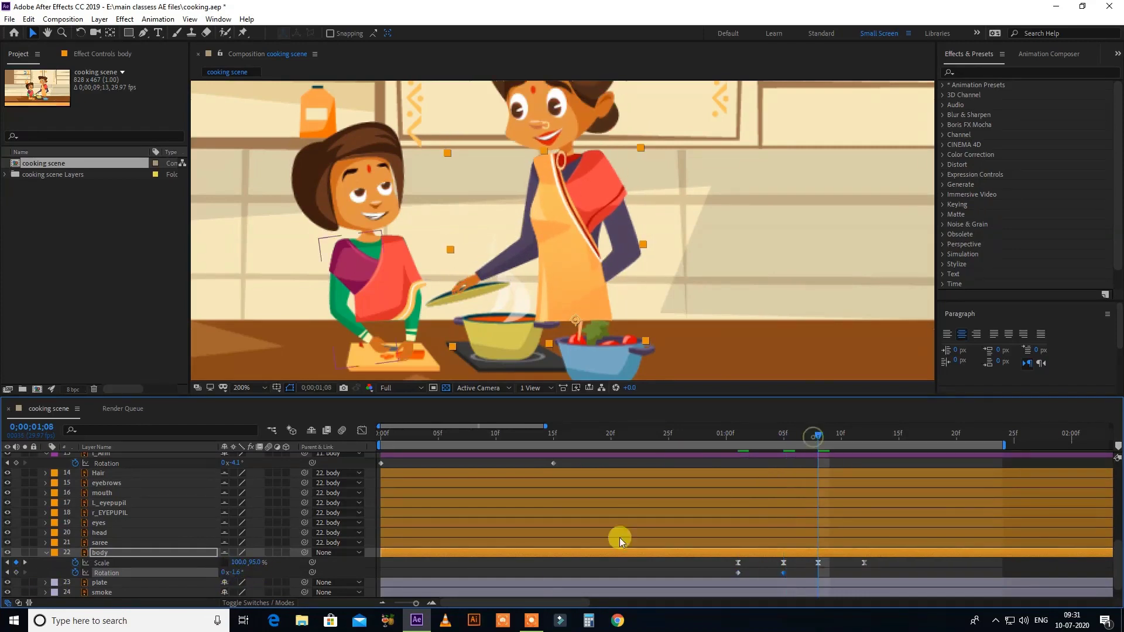
pyautogui.moveTo(231, 569); pyautogui.dragTo(236, 569)
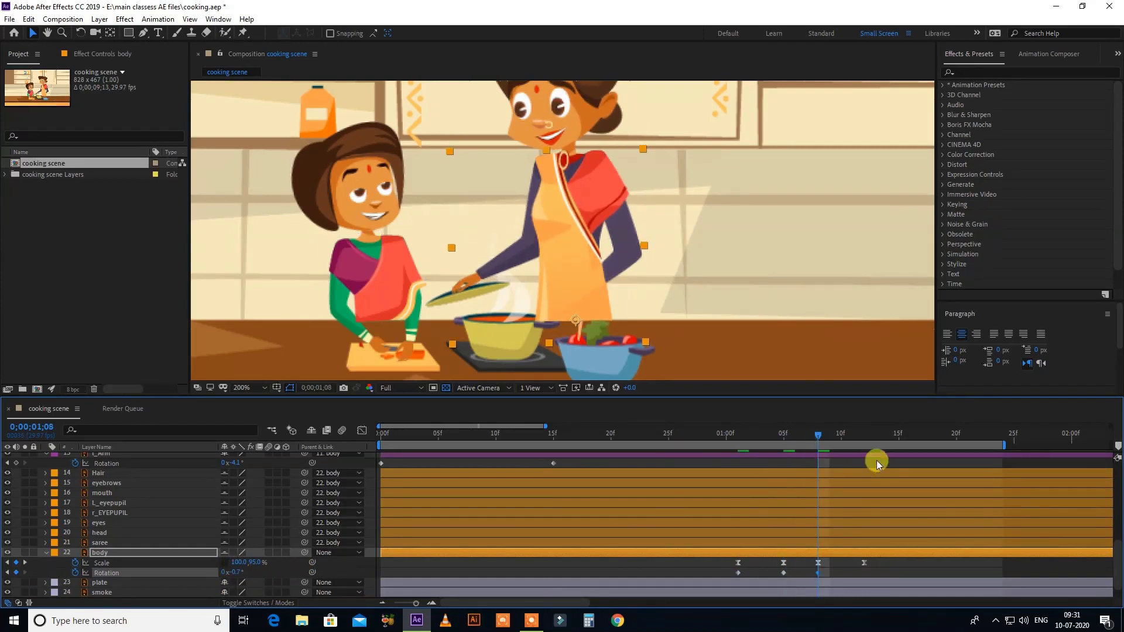
pyautogui.click(859, 433)
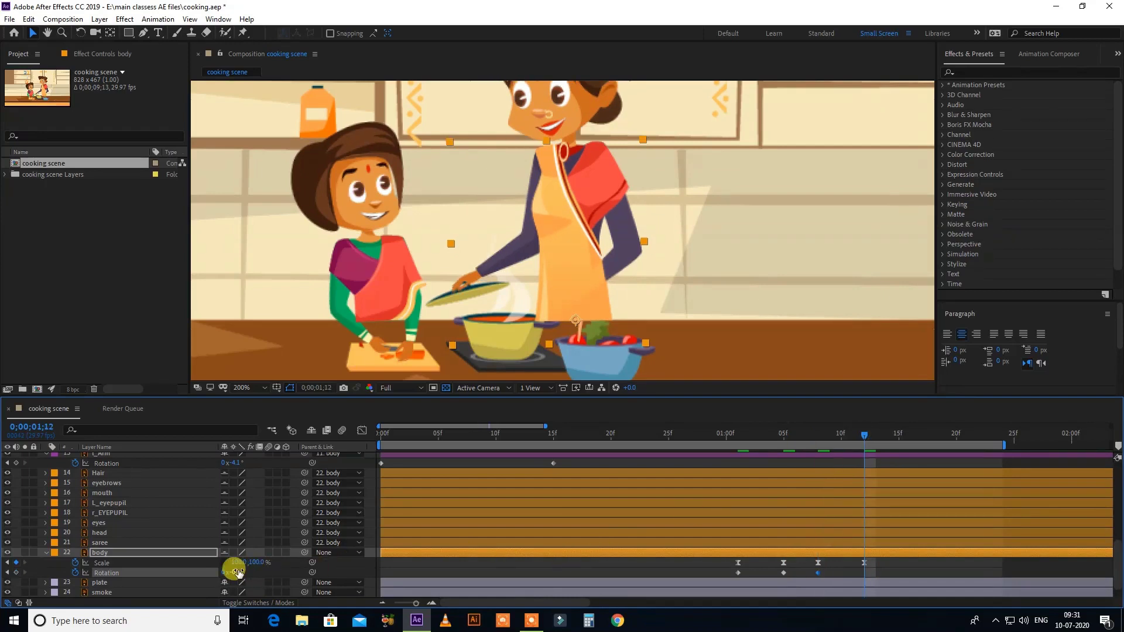
pyautogui.write('0')
pyautogui.press('Return')
# - Apply Easy Ease to all Rotation keyframes of the woman's body layer
pyautogui.moveTo(890, 575); pyautogui.dragTo(736, 571)
pyautogui.rightClick(739, 571)
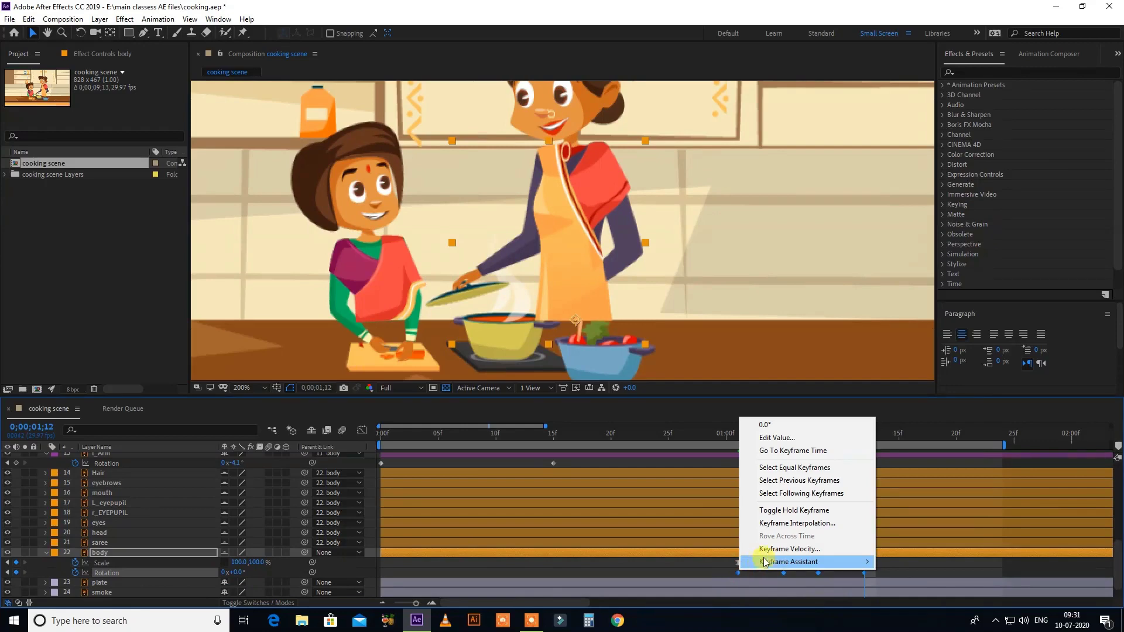
pyautogui.moveTo(787, 561)
pyautogui.click(939, 485)
# - Start the work area just before 0;00;01;00, preview it, and stretch the body's Scale and Rotation keyframes to end at 0;00;01;22
pyautogui.click(714, 438)
pyautogui.press('b')
pyautogui.press('space')
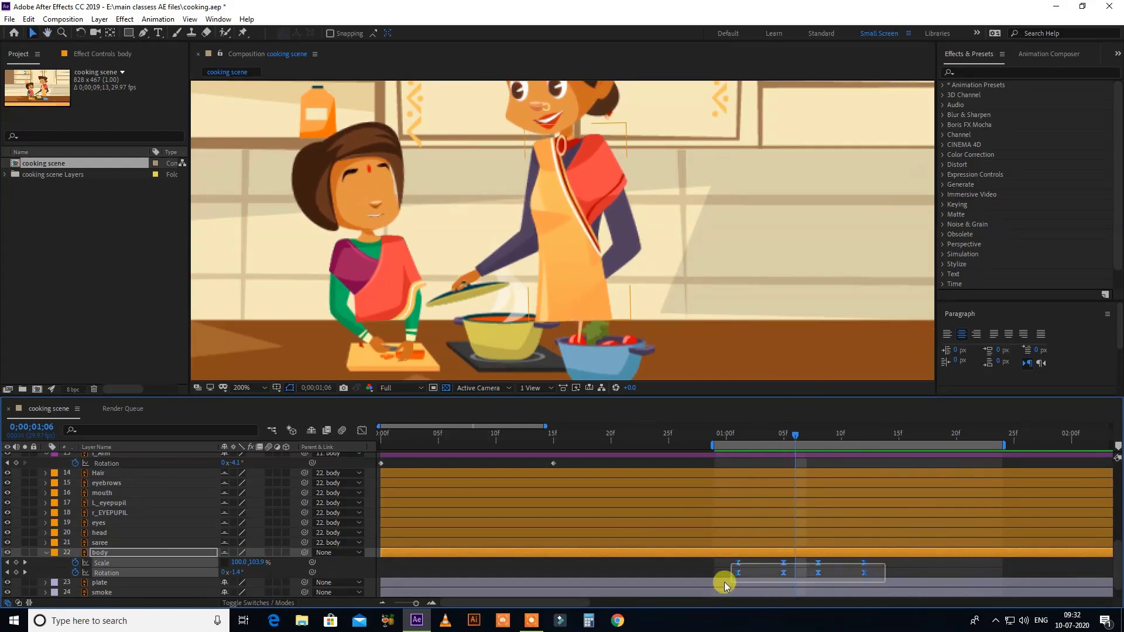
pyautogui.press('space')
pyautogui.moveTo(865, 559); pyautogui.dragTo(981, 568)
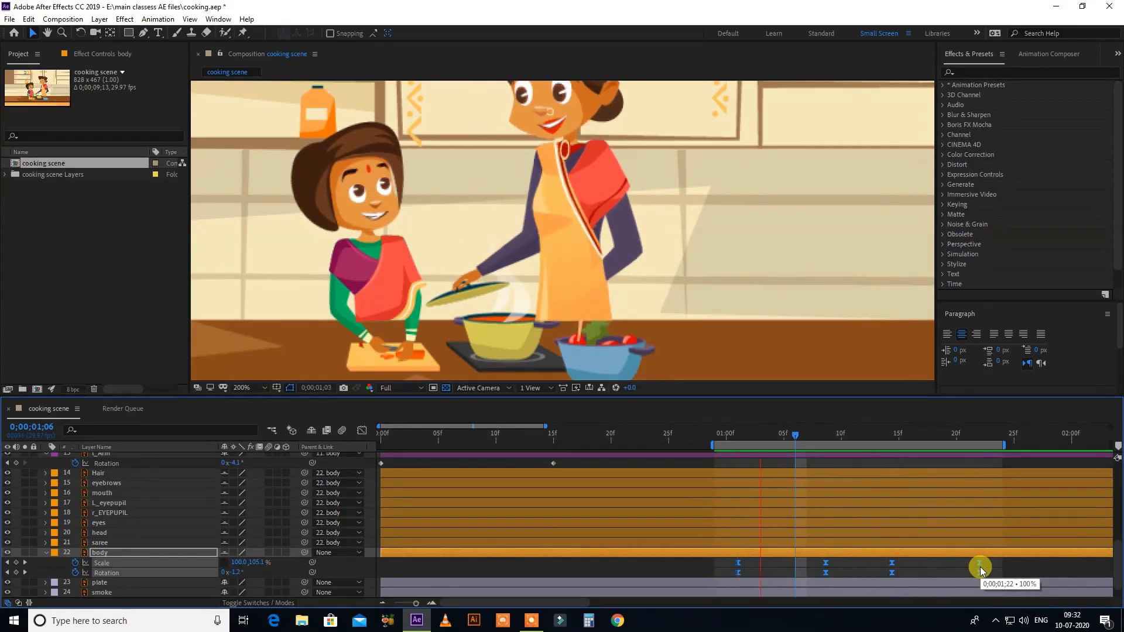
pyautogui.press('space')
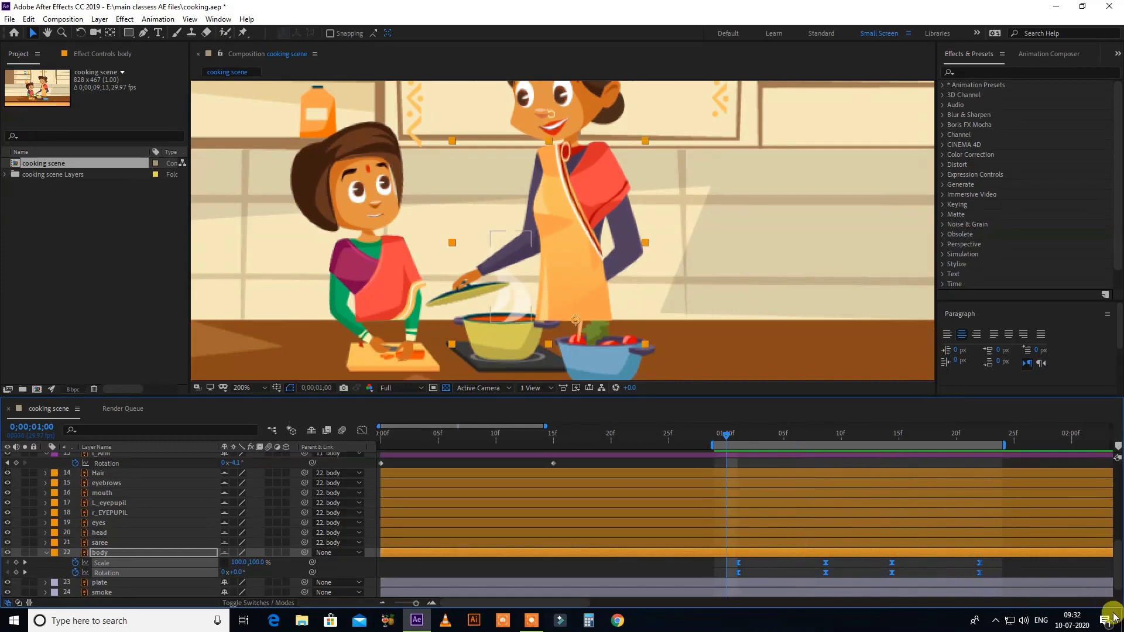
# - Remove the Rotation keyframes from the woman's body layer and collapse its properties
pyautogui.click(75, 572)
pyautogui.click(46, 553)
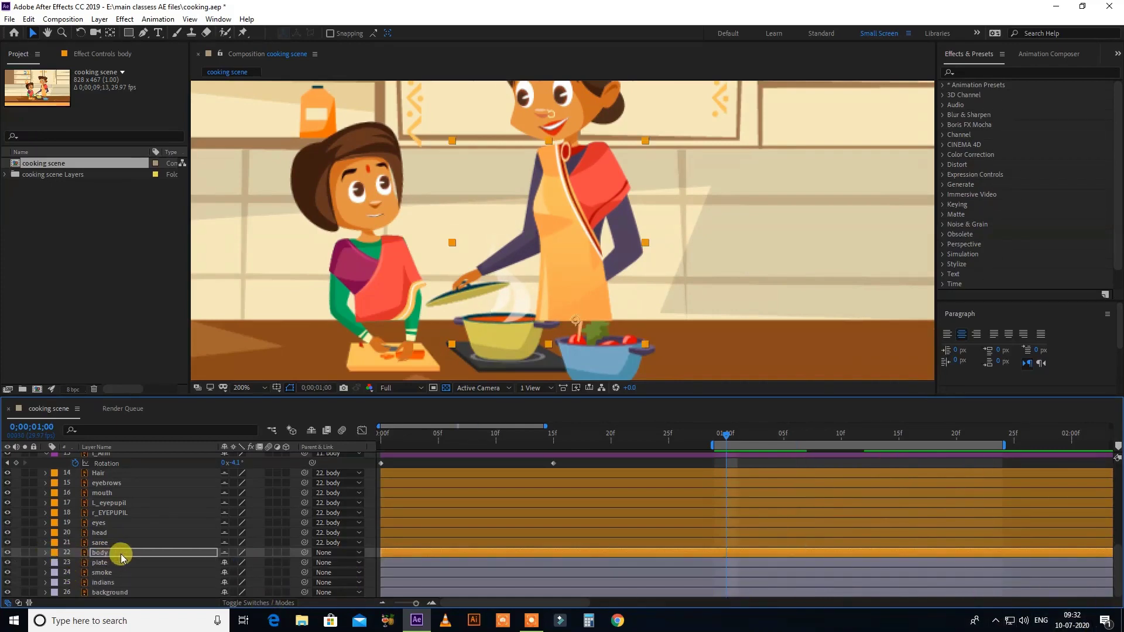
# - Play the whole cooking scene from frame 0 in an enlarged composition view with the picture centred
pyautogui.scroll(10, 120, 559)
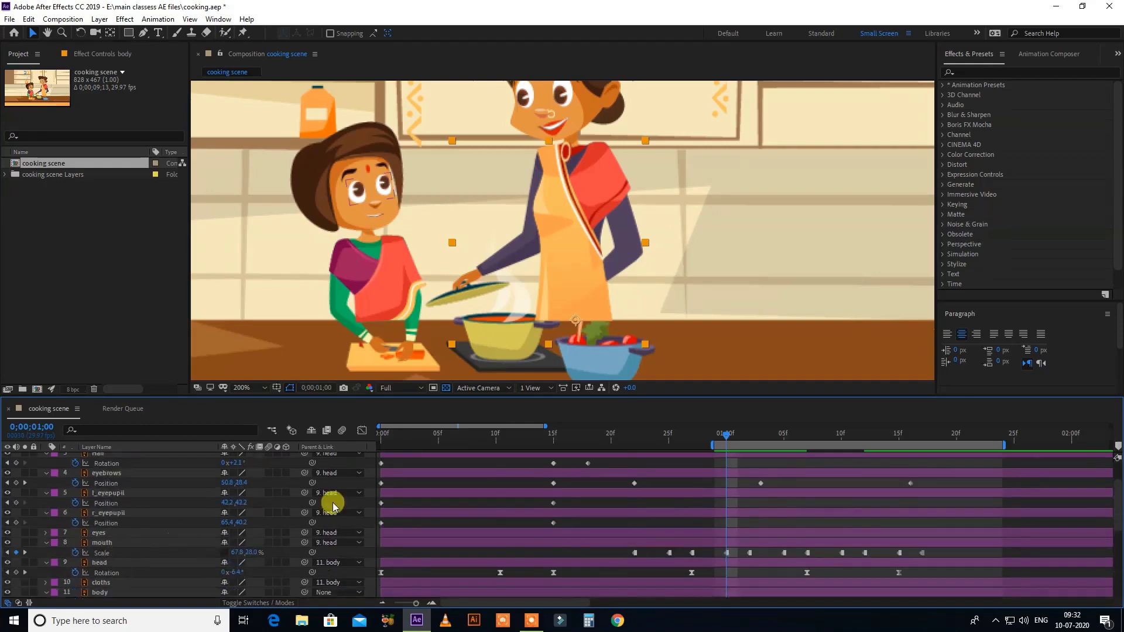
pyautogui.moveTo(483, 443); pyautogui.dragTo(354, 446)
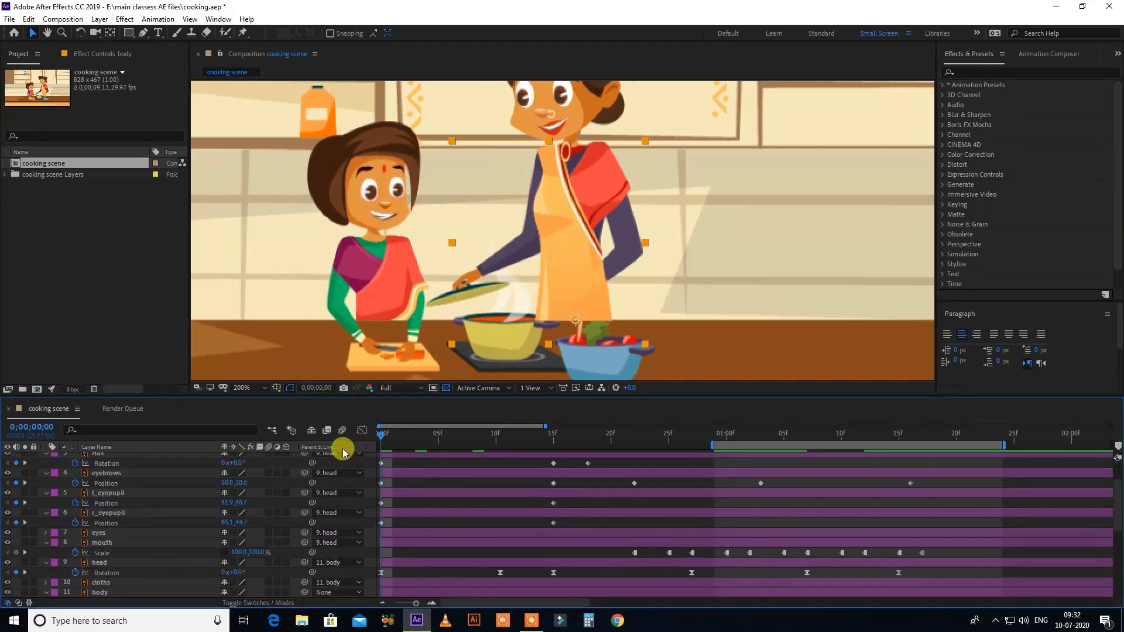
pyautogui.press('space')
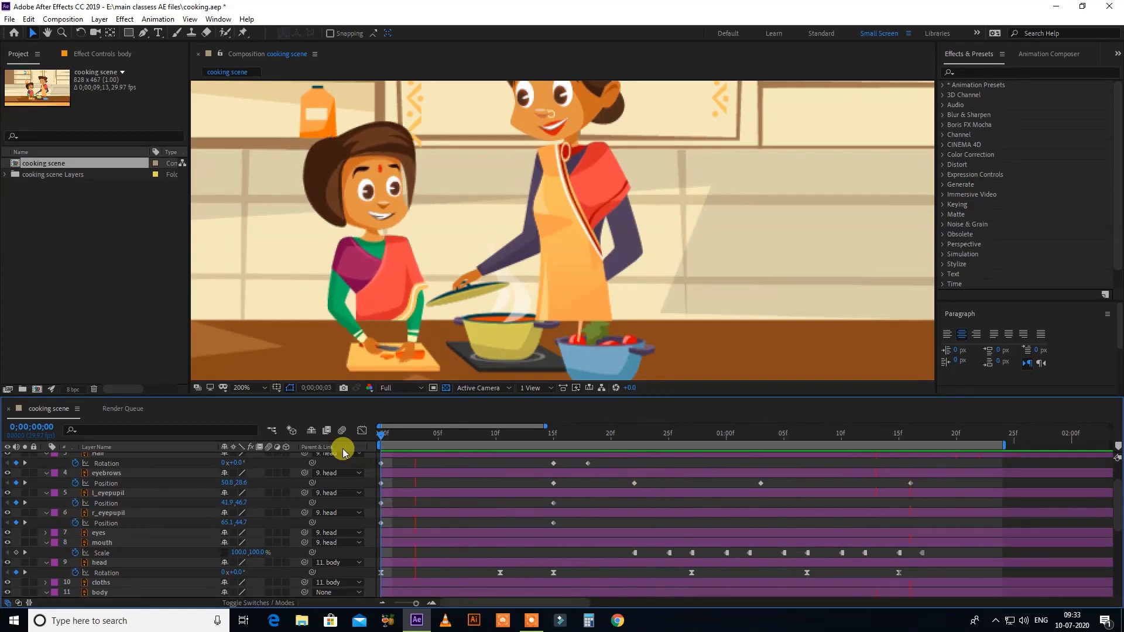
pyautogui.press('`')
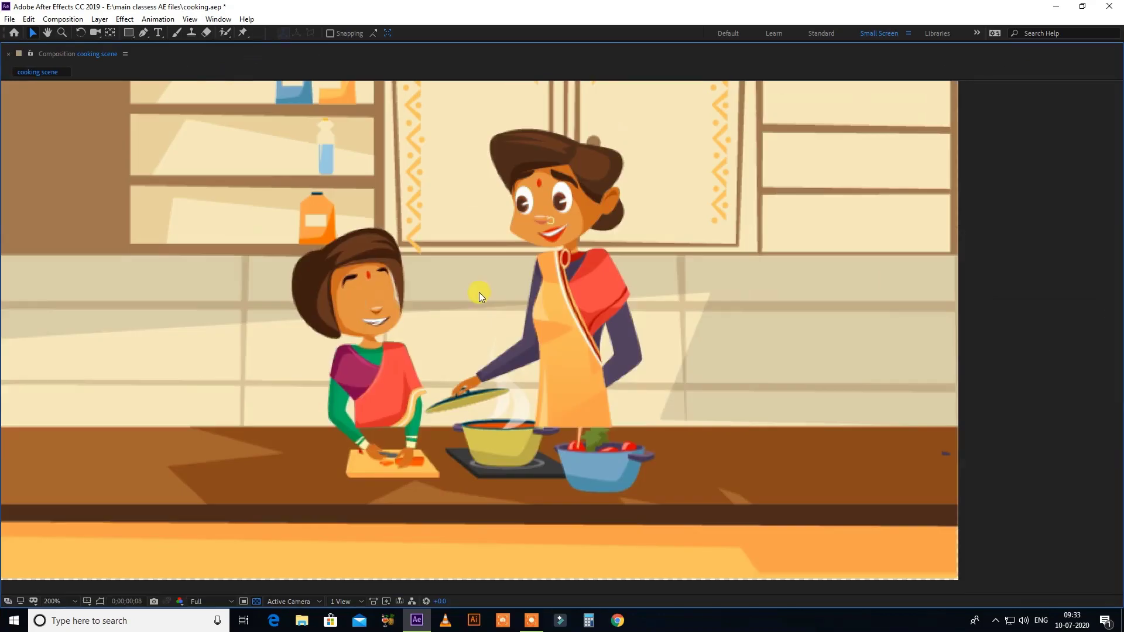
pyautogui.moveTo(484, 290); pyautogui.dragTo(591, 295)
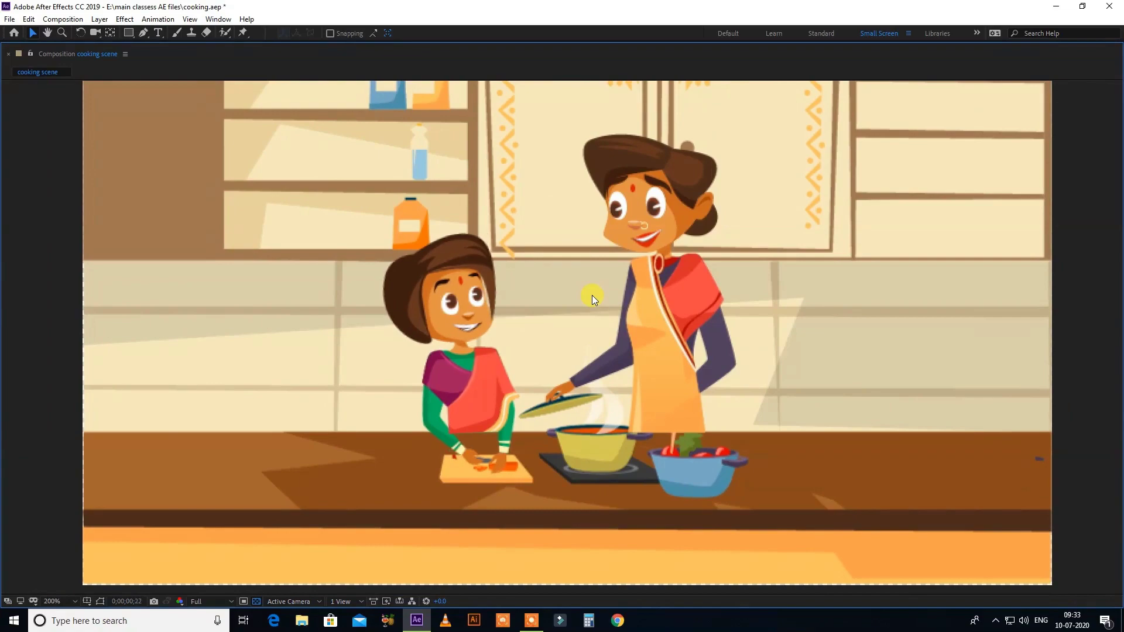